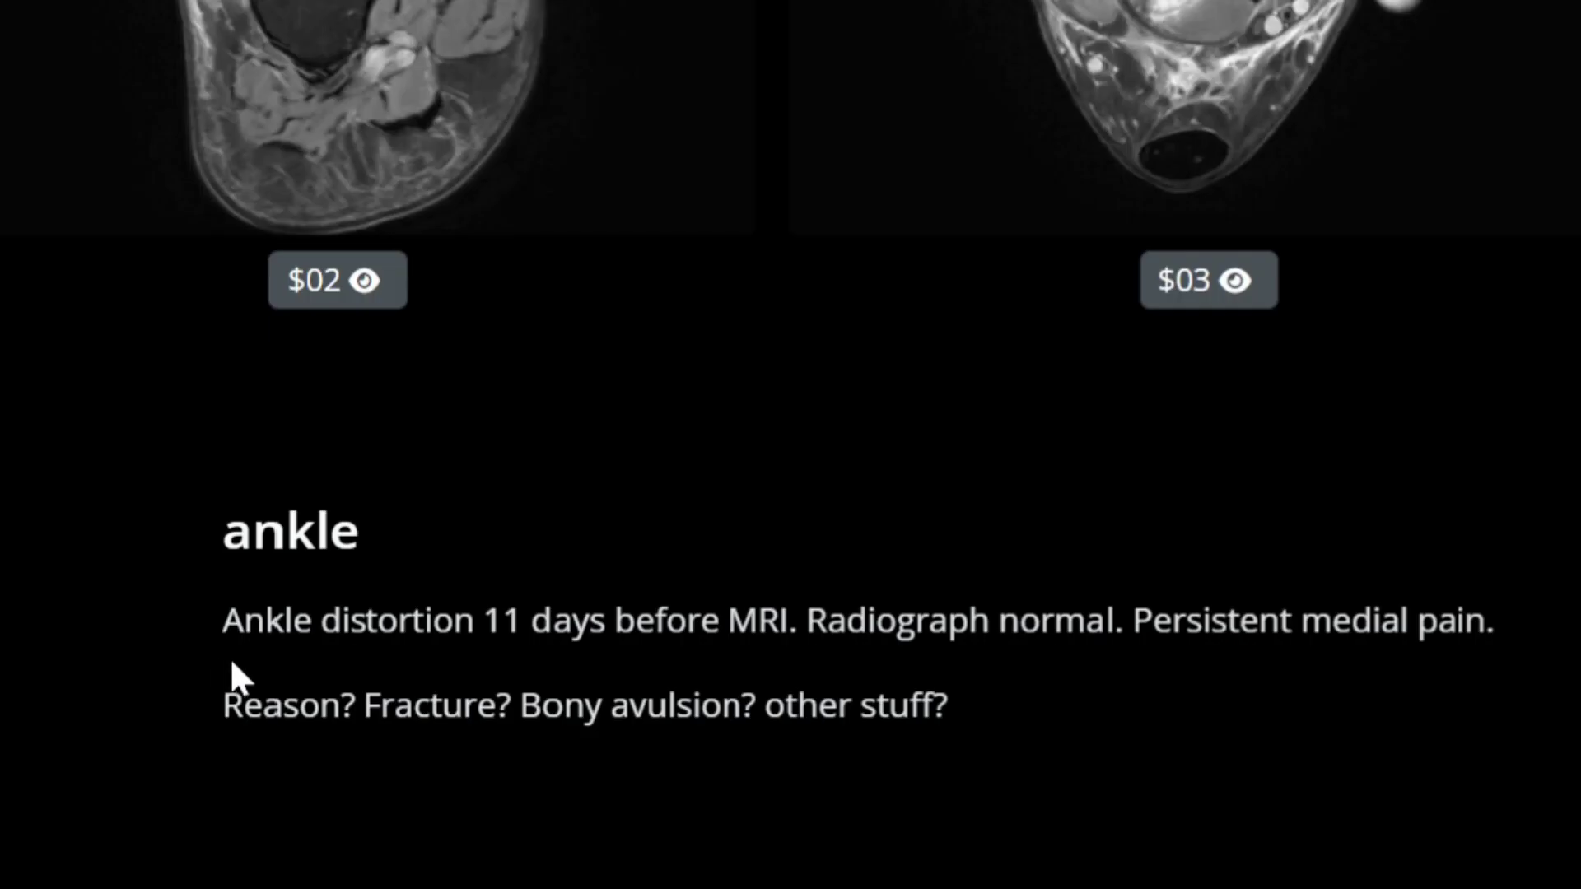
# Step: Highlight 'Ankle distortion', 'Persistent medial pain.' and the fracture and bony avulsion questions in the history
pyautogui.moveTo(221, 622); pyautogui.dragTo(483, 626)
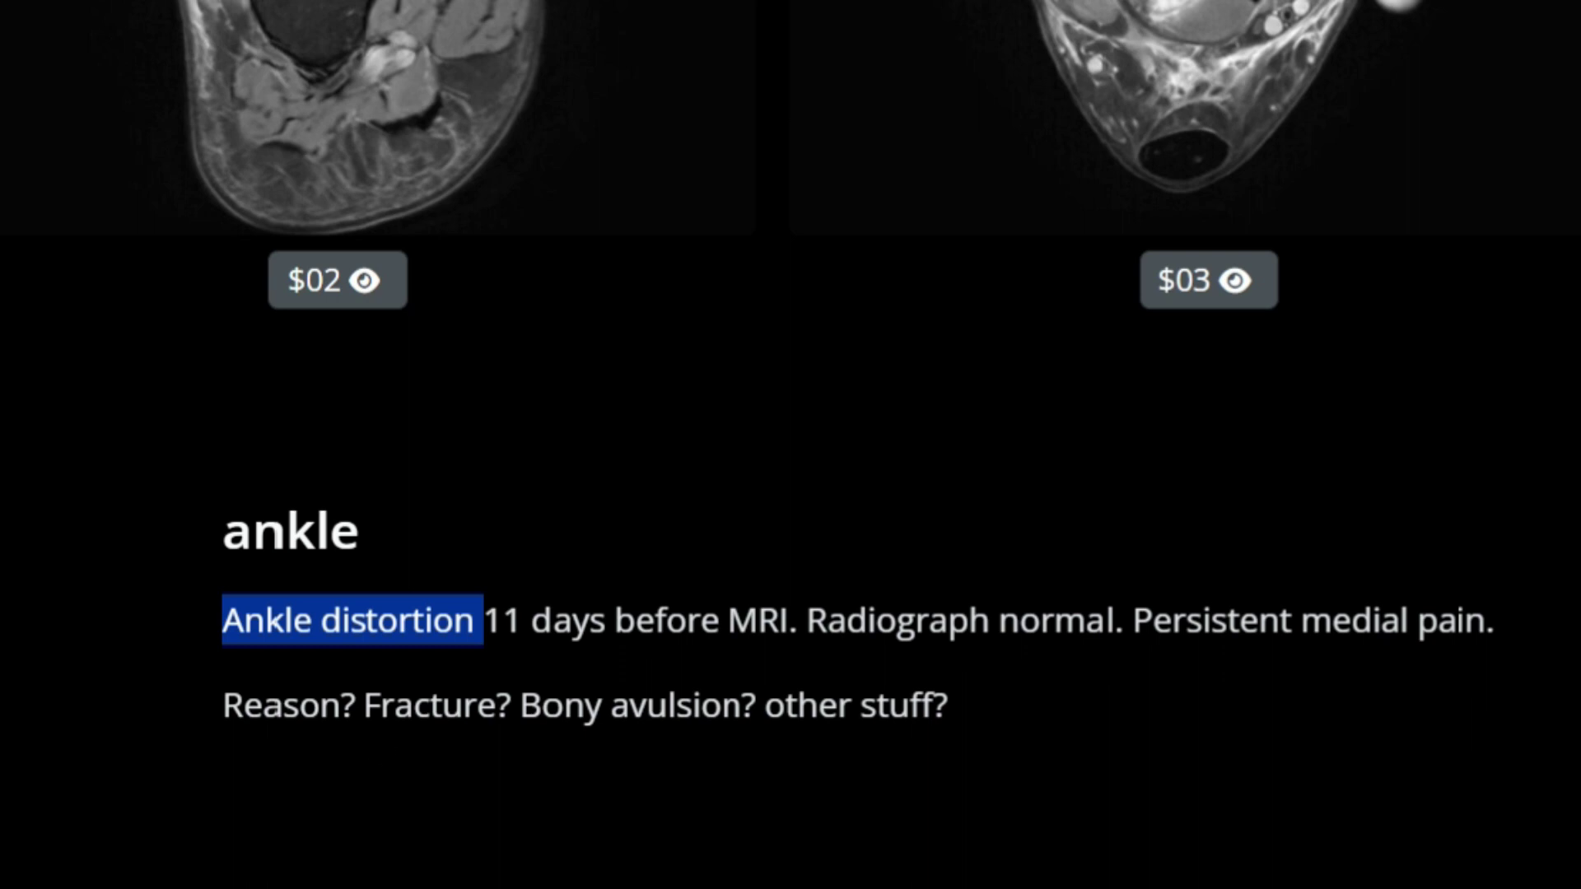
pyautogui.moveTo(823, 619); pyautogui.dragTo(1492, 625)
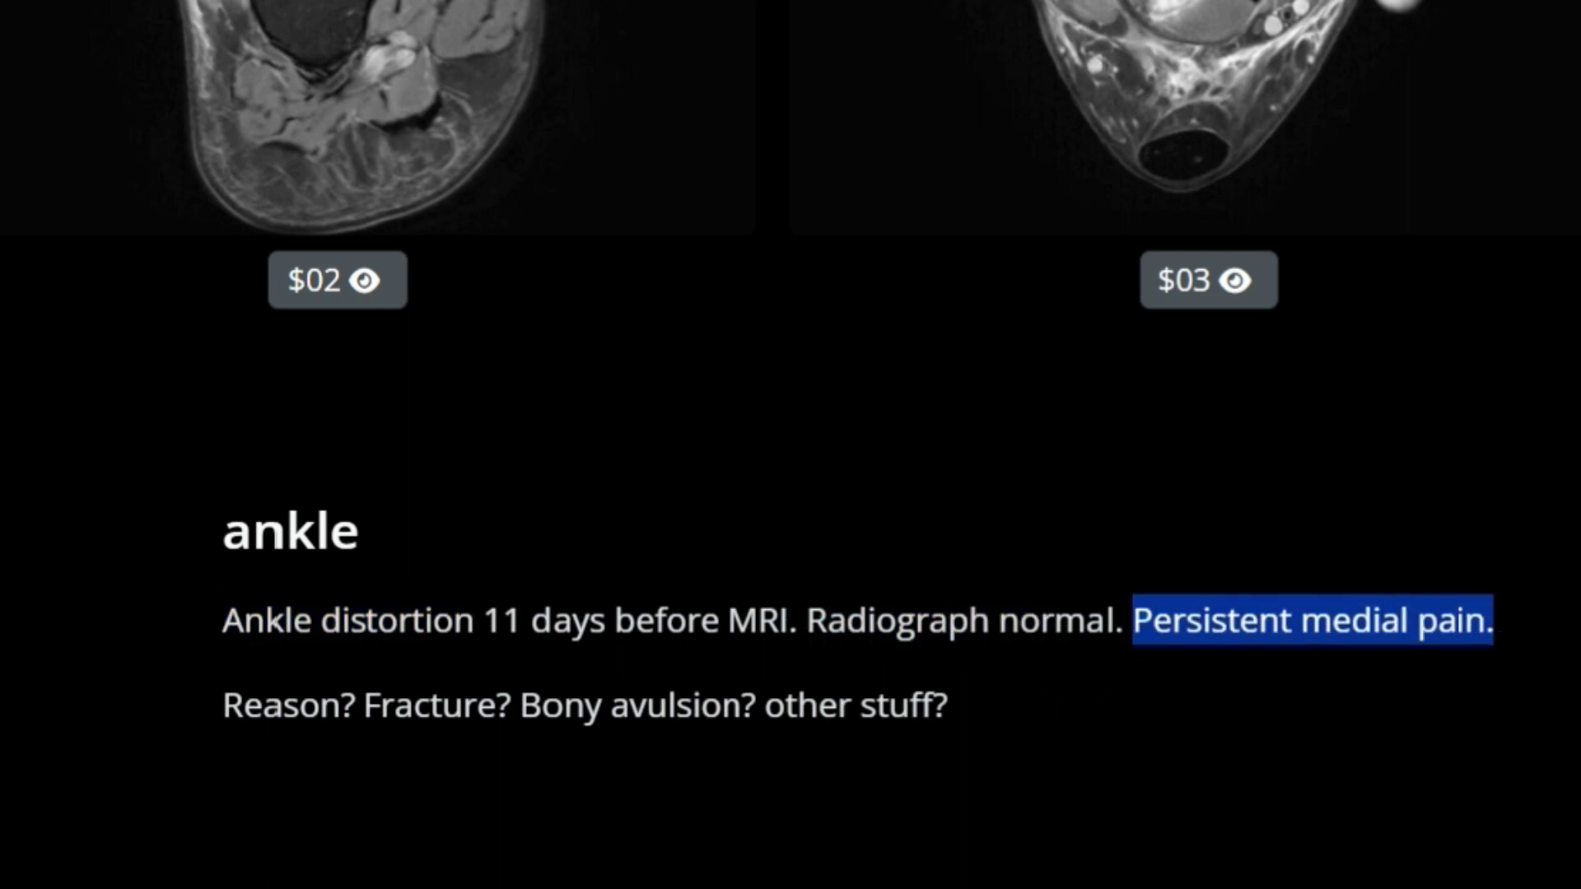
pyautogui.moveTo(263, 706); pyautogui.dragTo(536, 747)
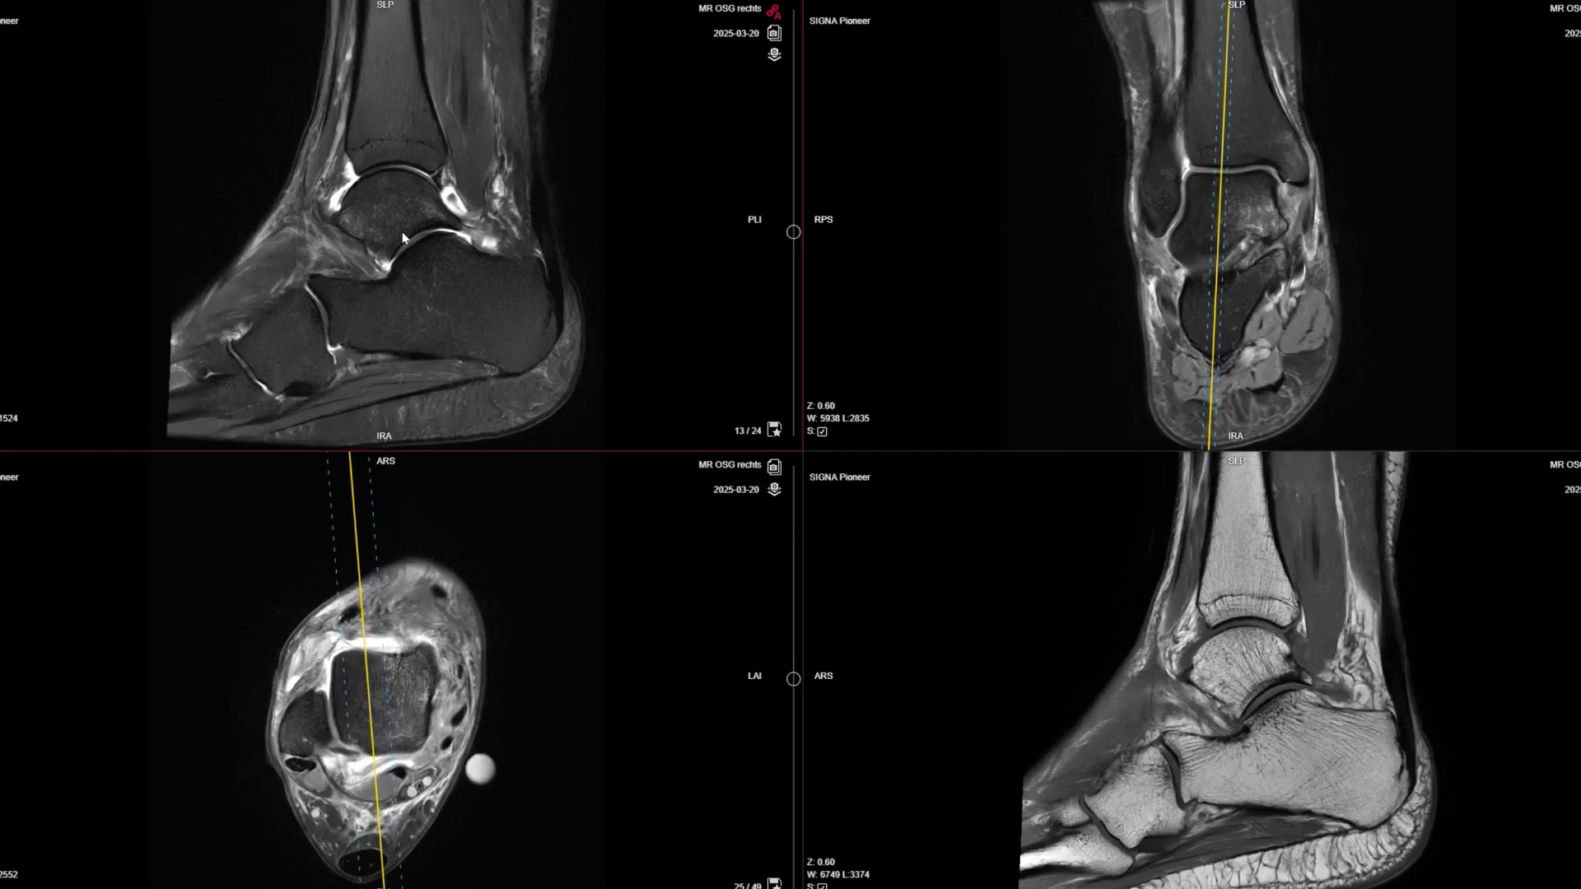
# Step: Maximize the sagittal series and pick the Fading Arrow annotation tool
pyautogui.scroll(3, 392, 275)
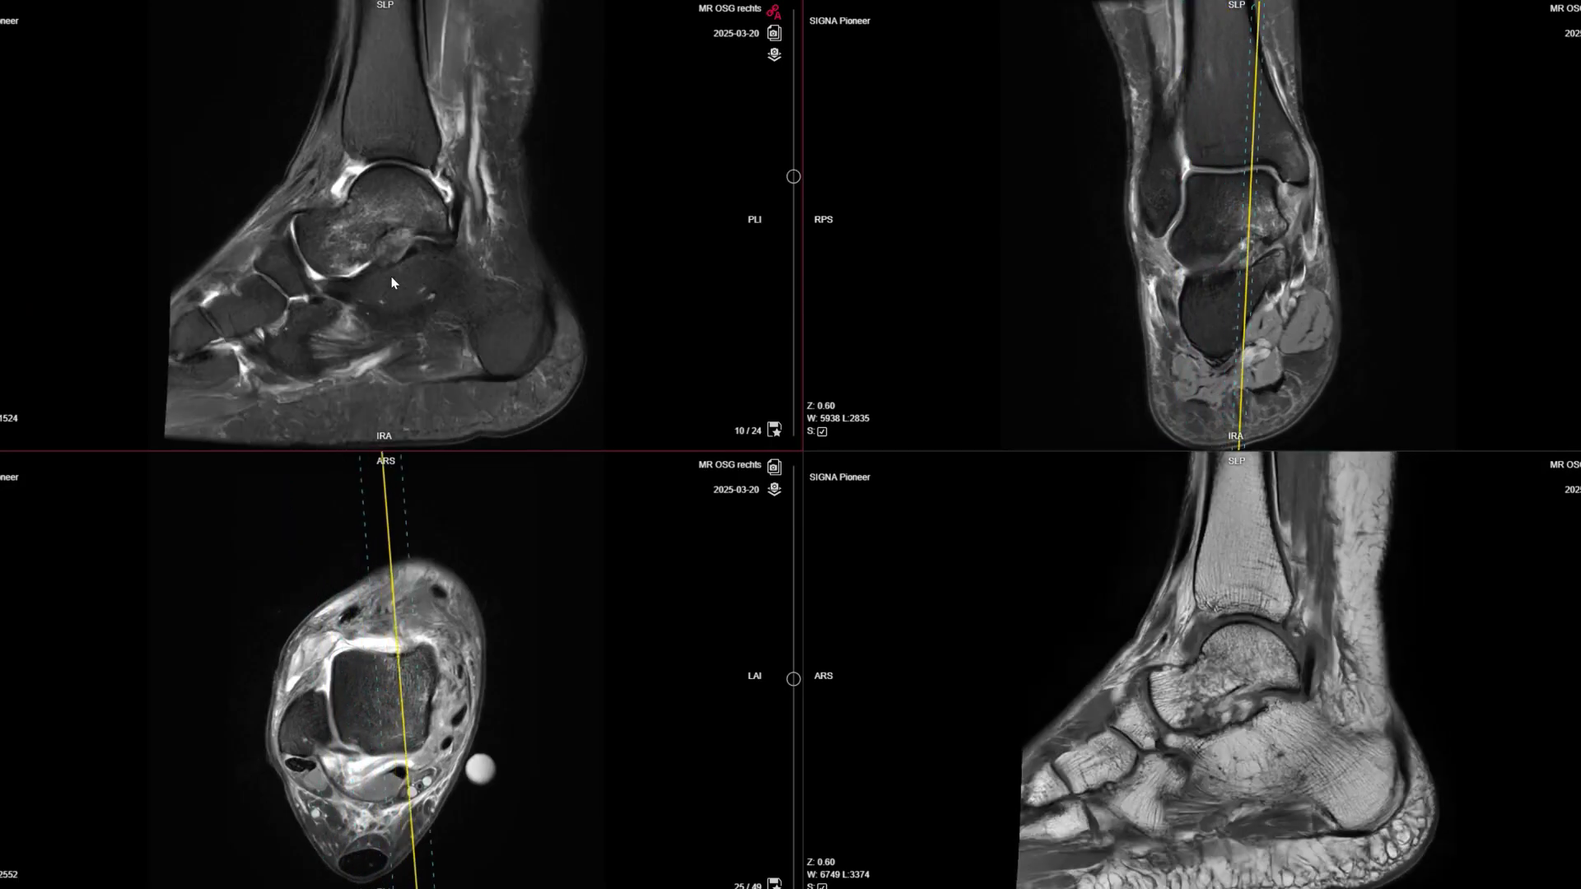
pyautogui.scroll(1, 391, 275)
pyautogui.doubleClick(392, 275)
pyautogui.rightClick(635, 300)
pyautogui.click(675, 352)
# Step: Draw a magenta fading arrow pointing at the ankle joint on the sagittal slice
pyautogui.scroll(-5, 667, 356)
pyautogui.scroll(5, 741, 346)
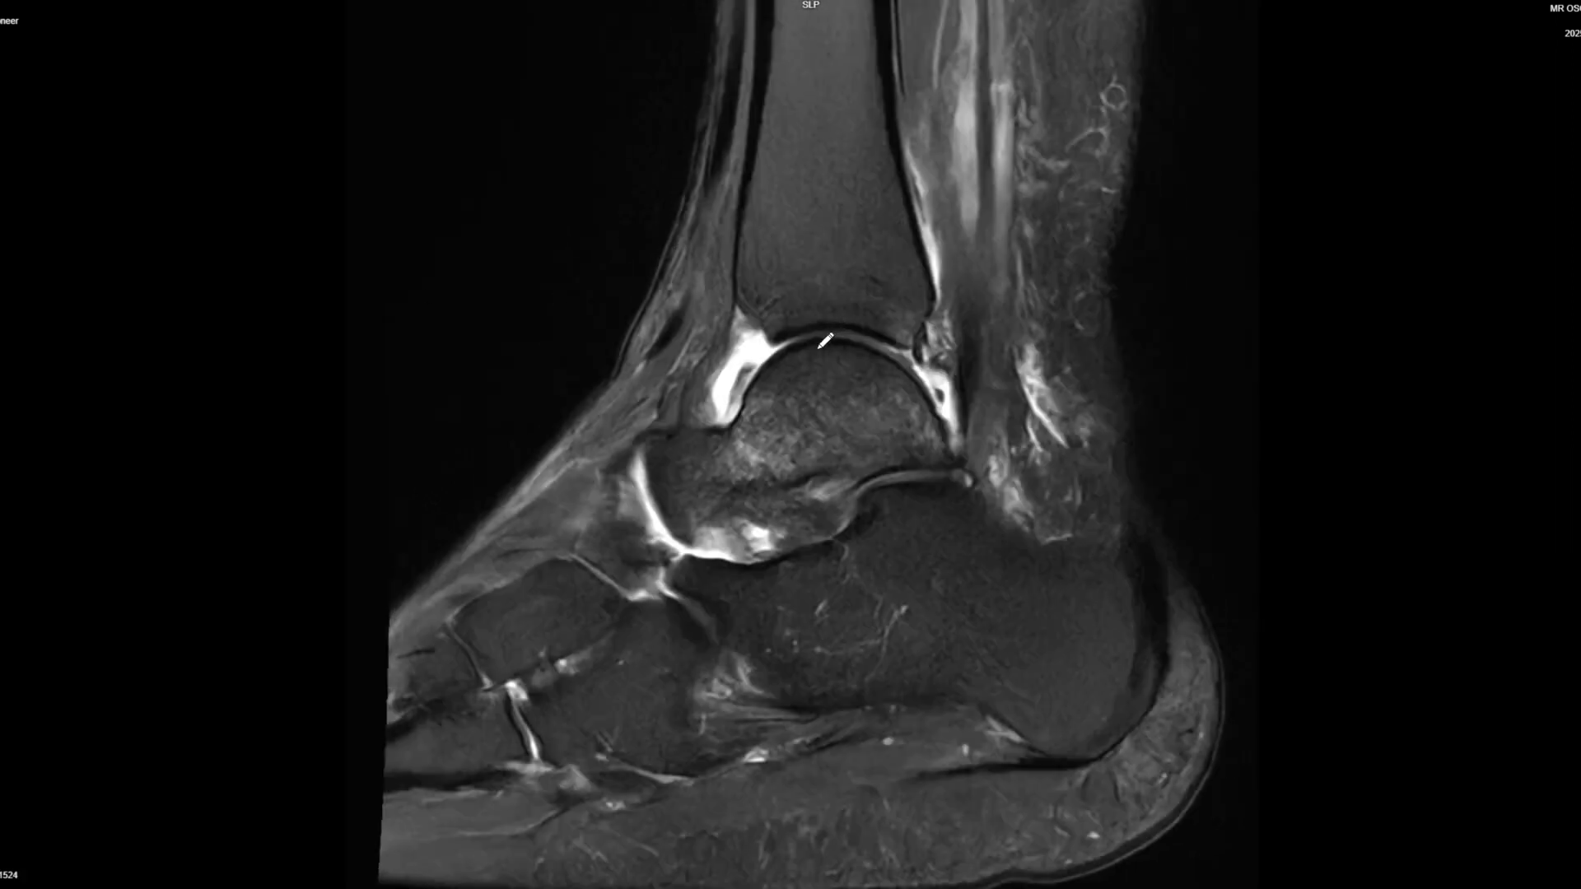
pyautogui.scroll(-1, 806, 332)
pyautogui.scroll(-1, 761, 322)
pyautogui.moveTo(749, 323); pyautogui.dragTo(707, 392)
# Step: Page through neighbouring sagittal slices and restore the four-panel layout
pyautogui.scroll(-4, 963, 403)
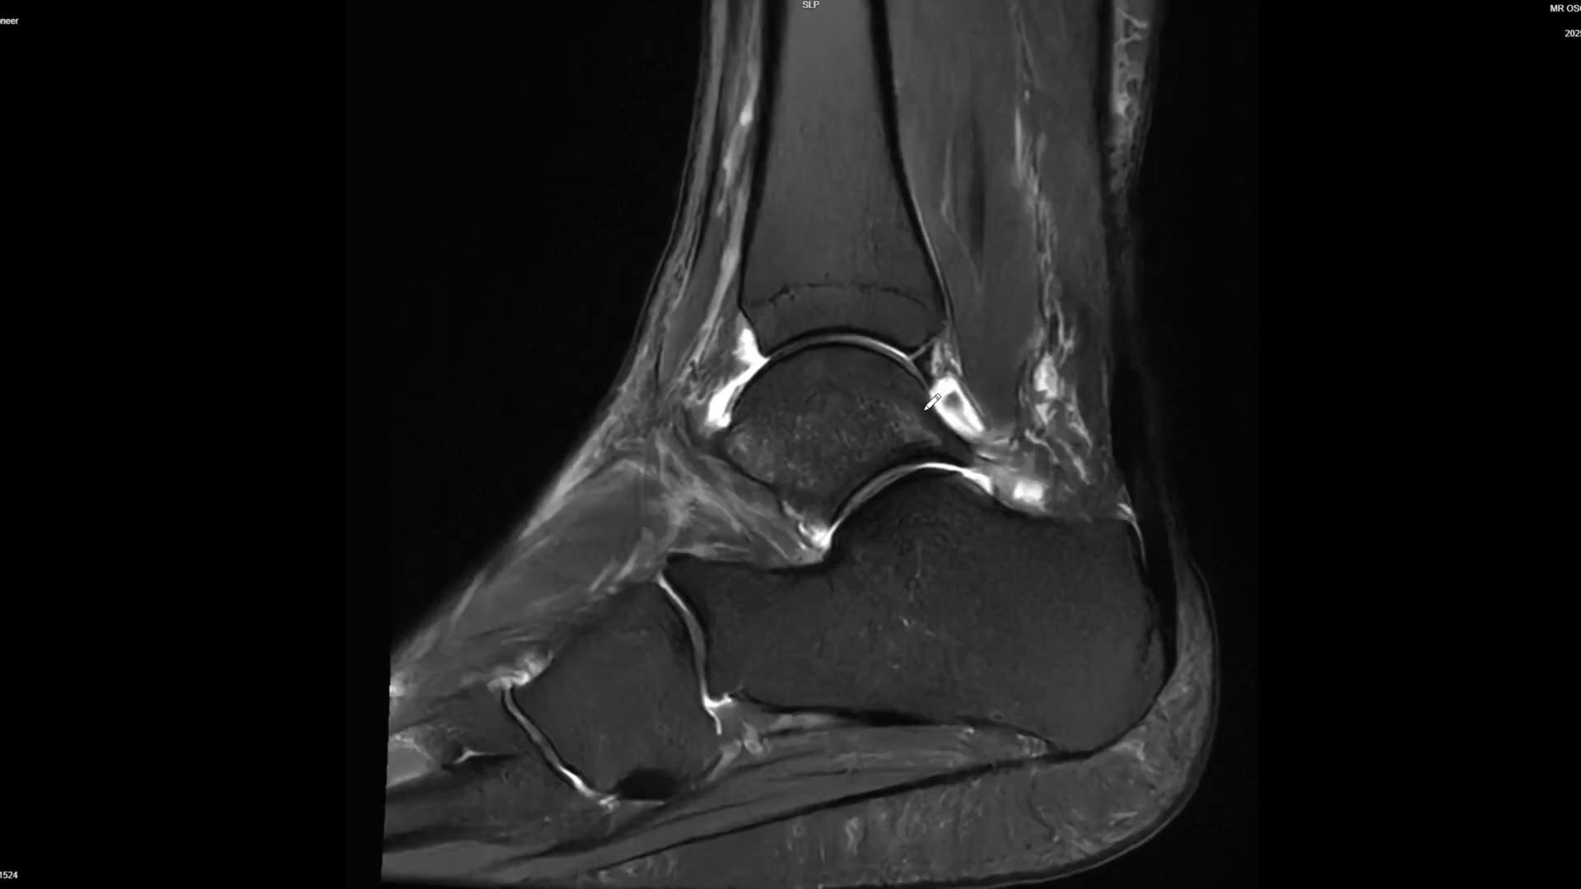
pyautogui.scroll(4, 819, 352)
pyautogui.scroll(-2, 744, 354)
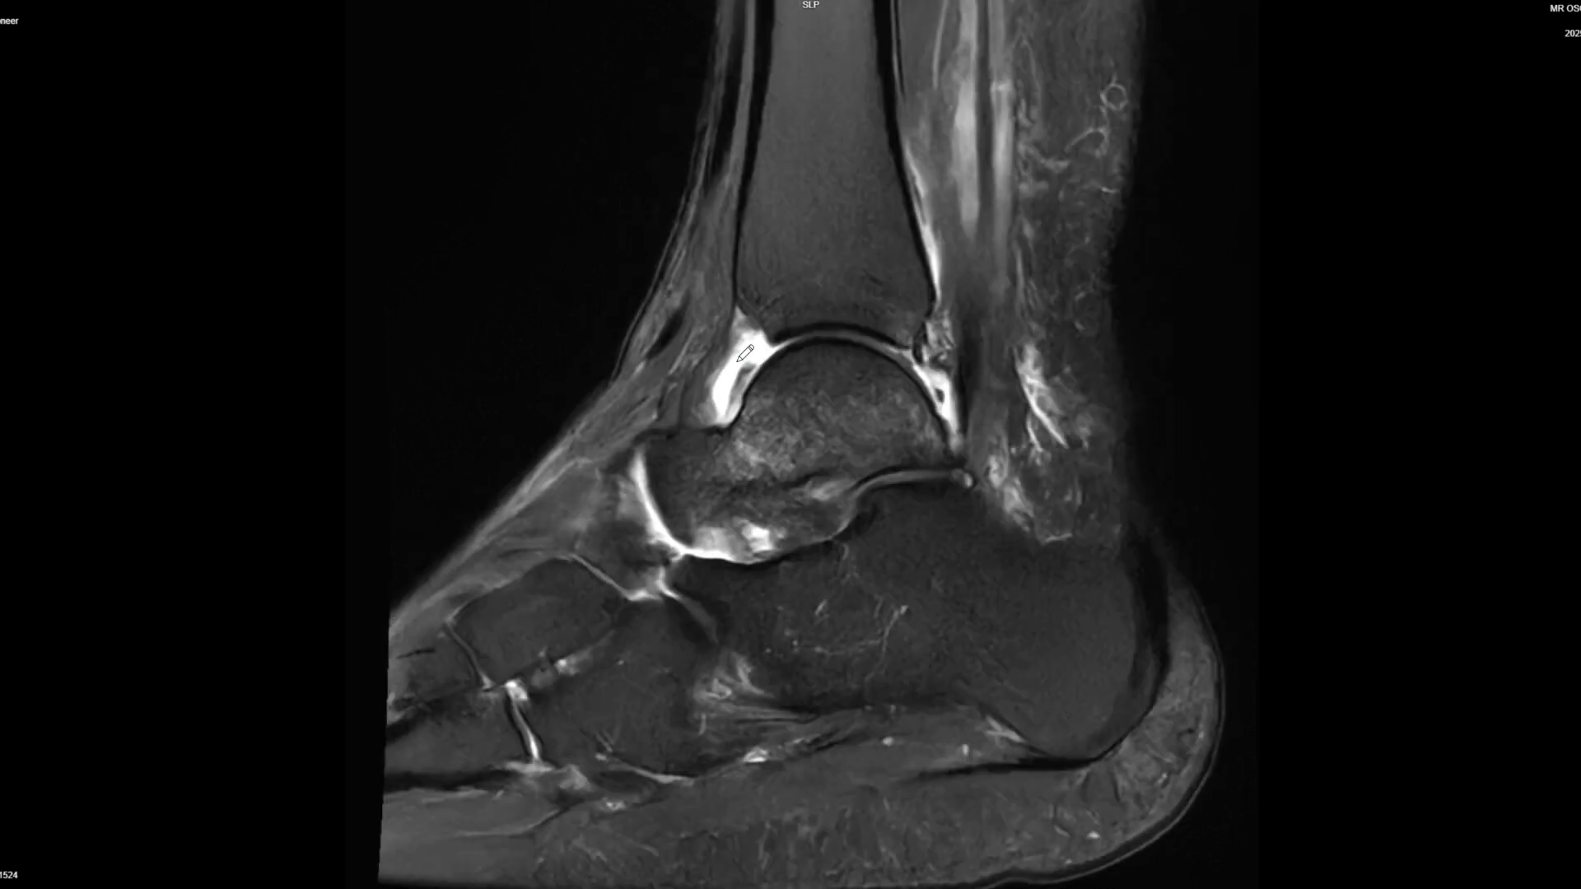
pyautogui.doubleClick(739, 350)
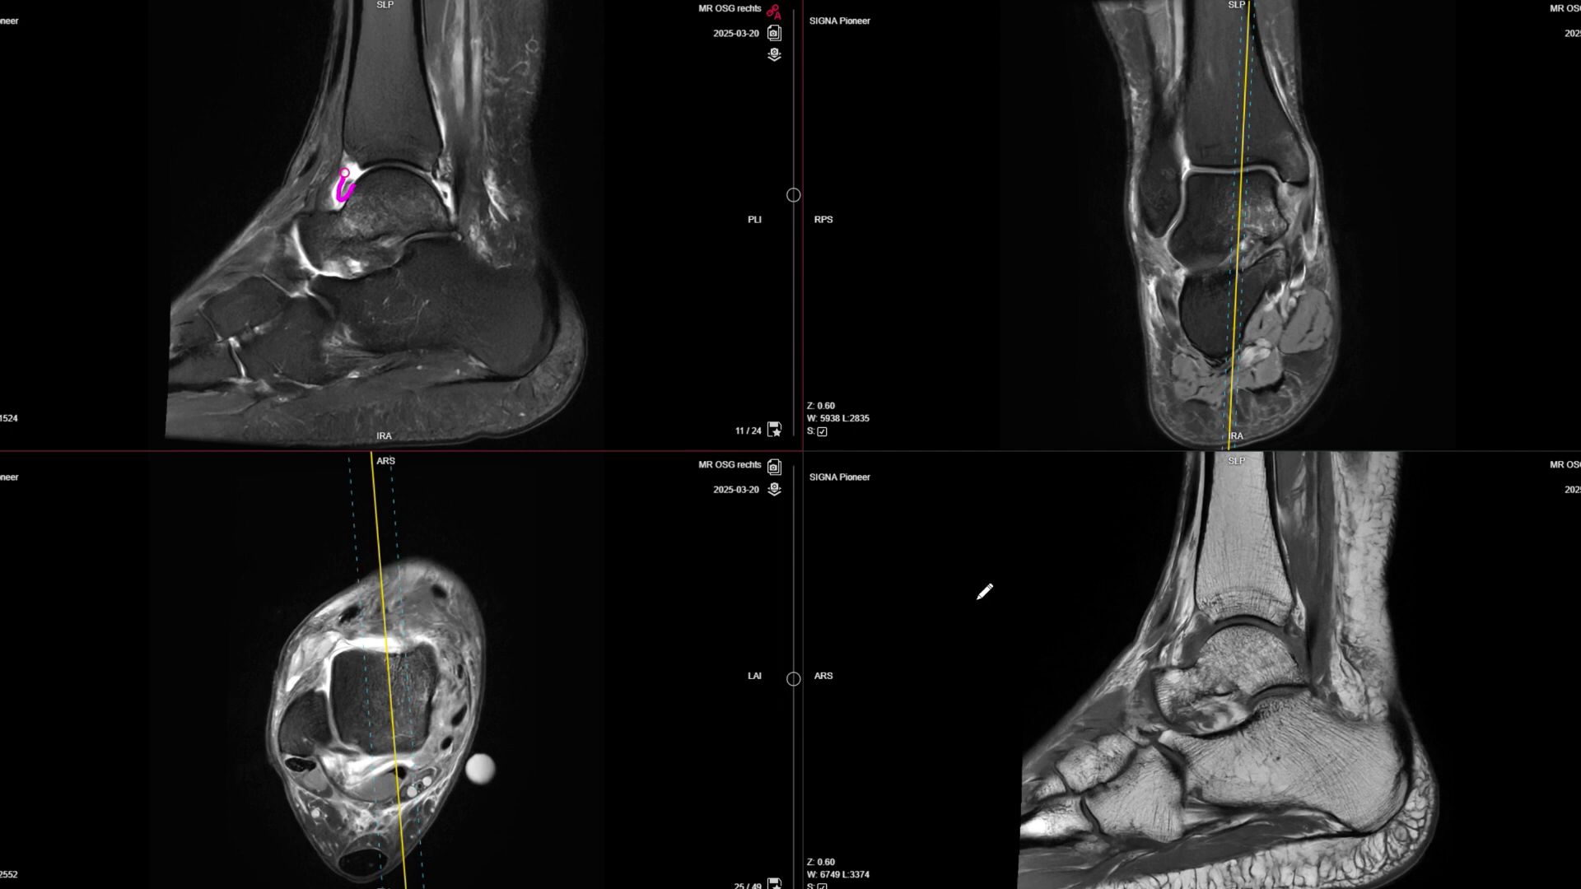
# Step: Review the second sagittal series full-screen, then bring the coronal series up full-screen
pyautogui.doubleClick(984, 591)
pyautogui.scroll(-3, 698, 461)
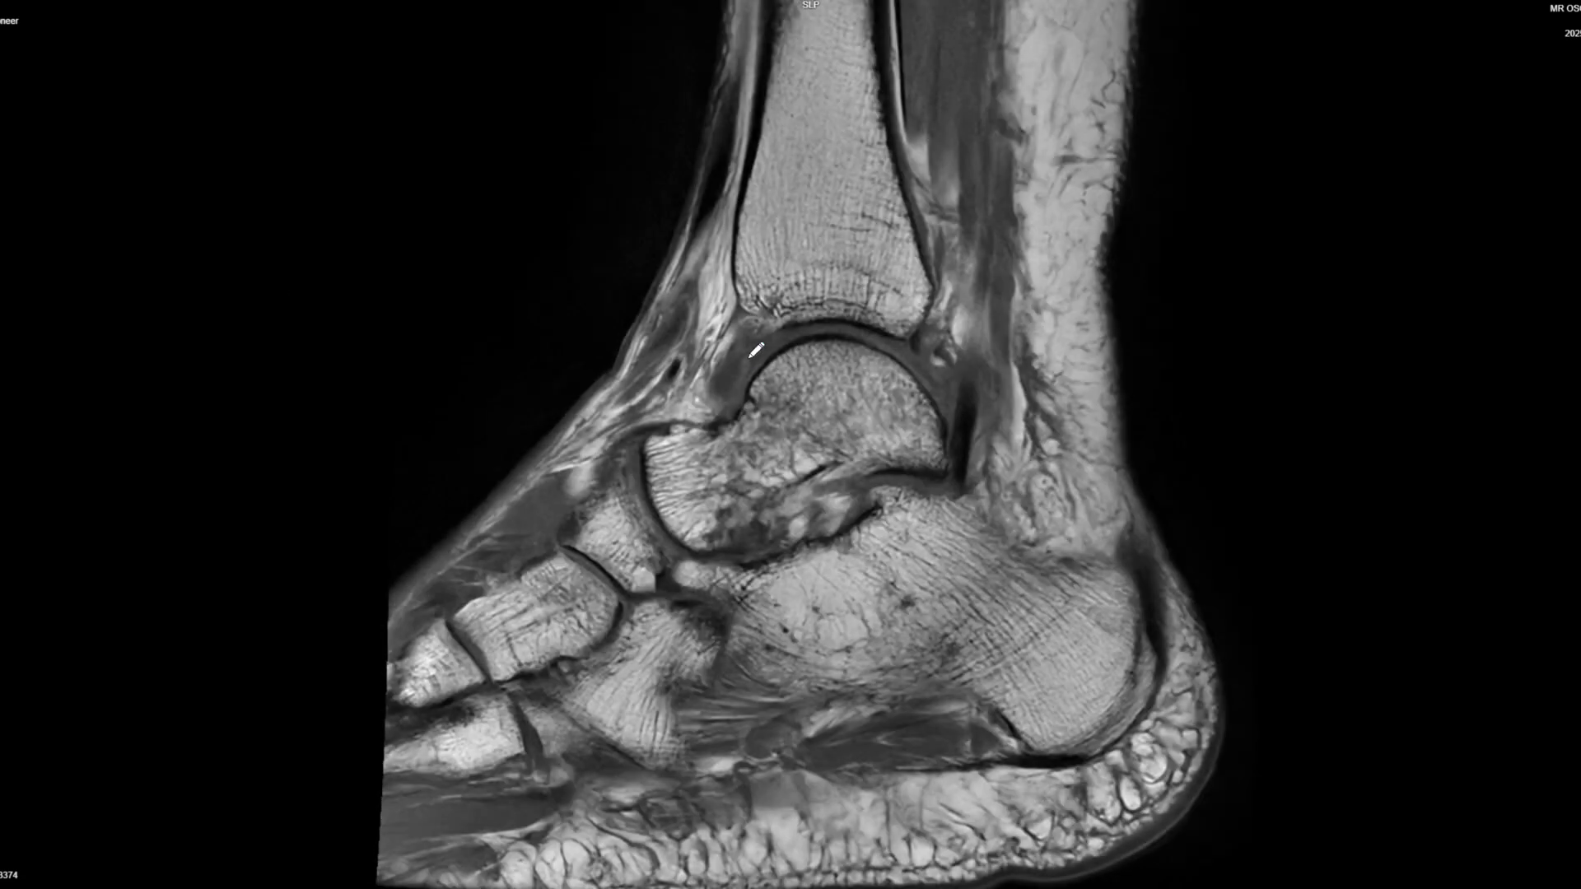
pyautogui.scroll(-4, 757, 381)
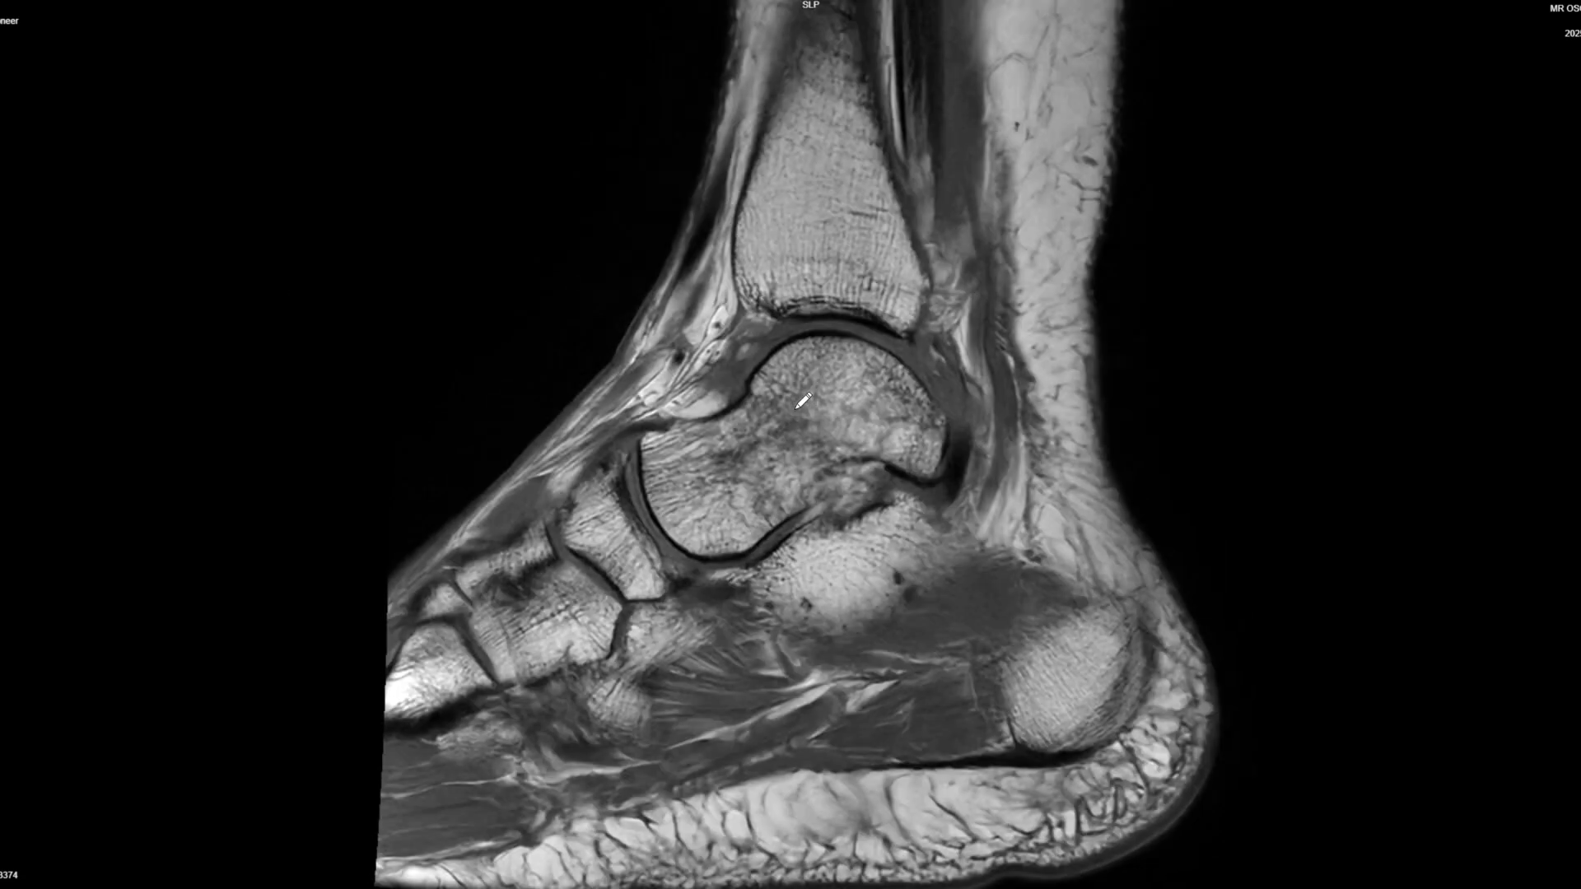
pyautogui.doubleClick(791, 401)
pyautogui.scroll(-4, 1137, 245)
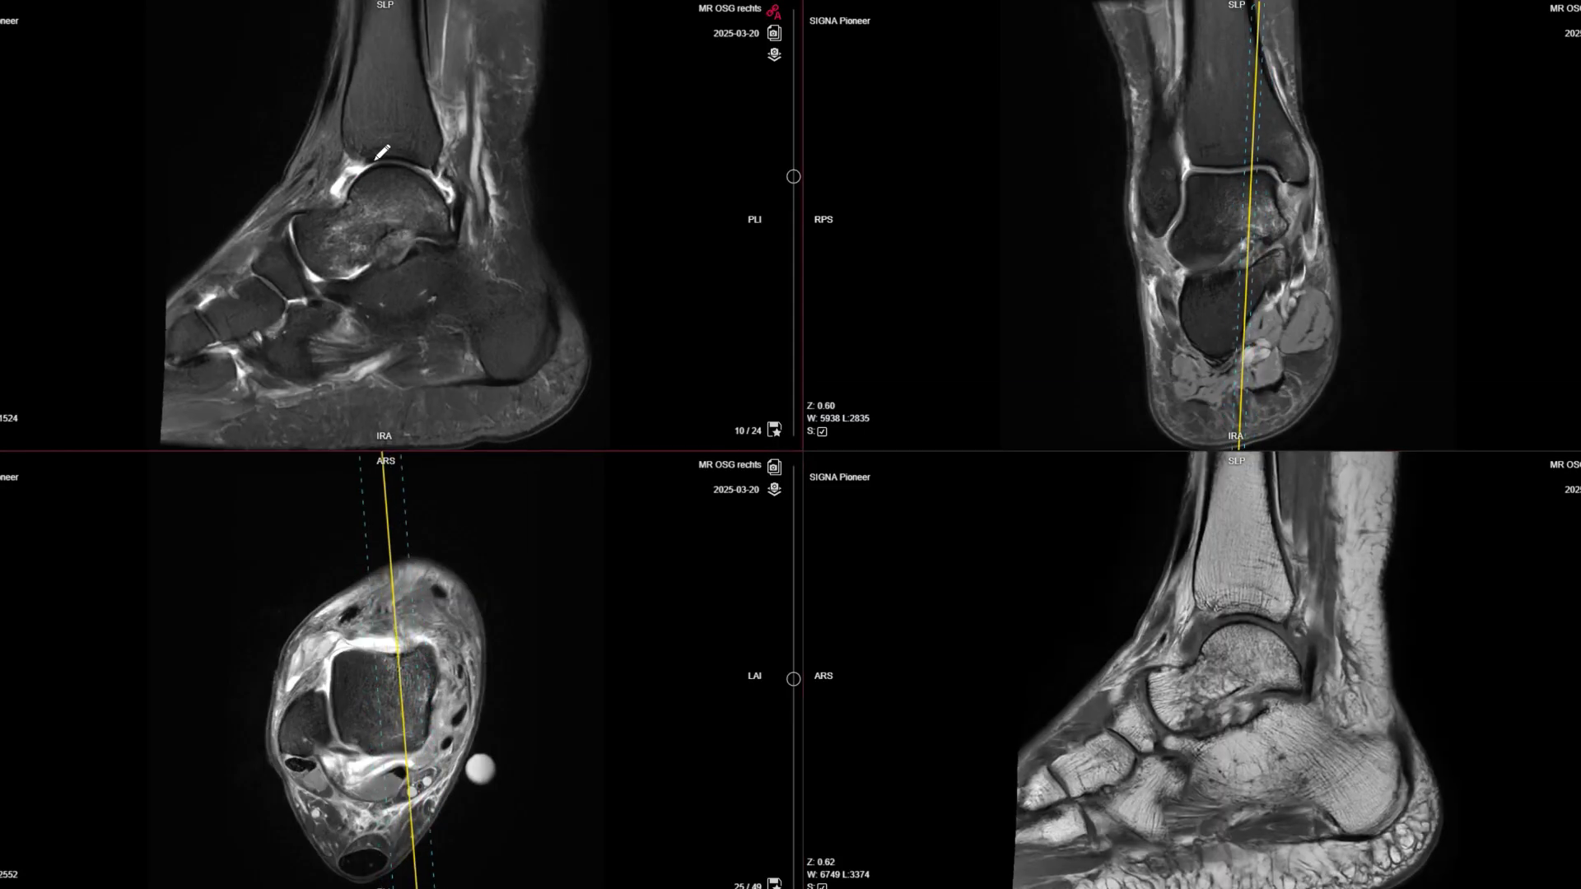
pyautogui.doubleClick(1137, 245)
pyautogui.scroll(5, 875, 264)
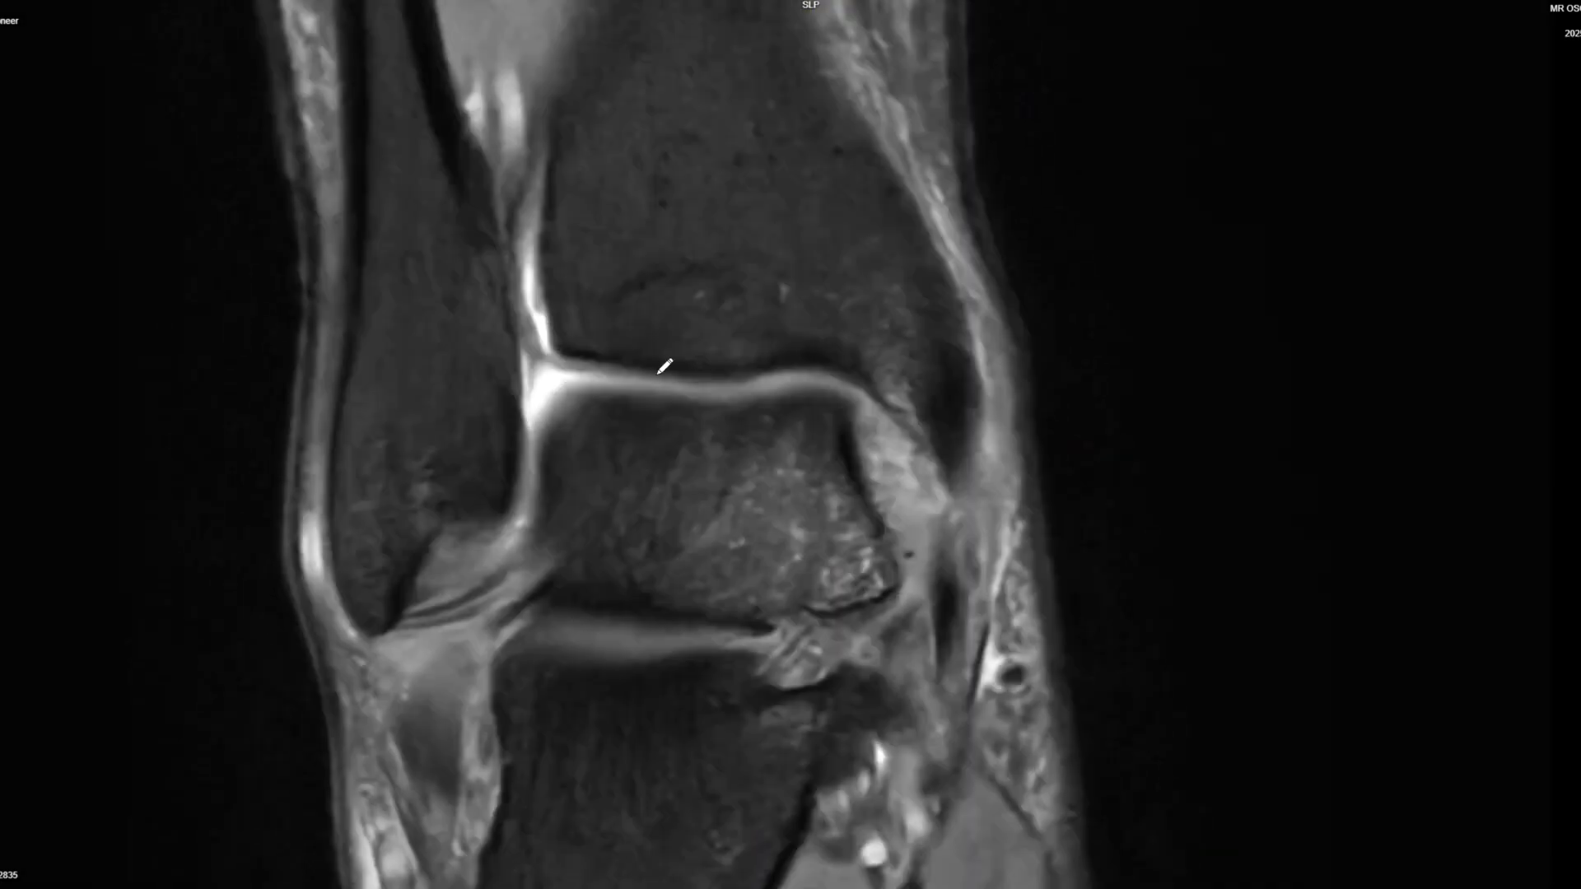
pyautogui.scroll(-4, 575, 393)
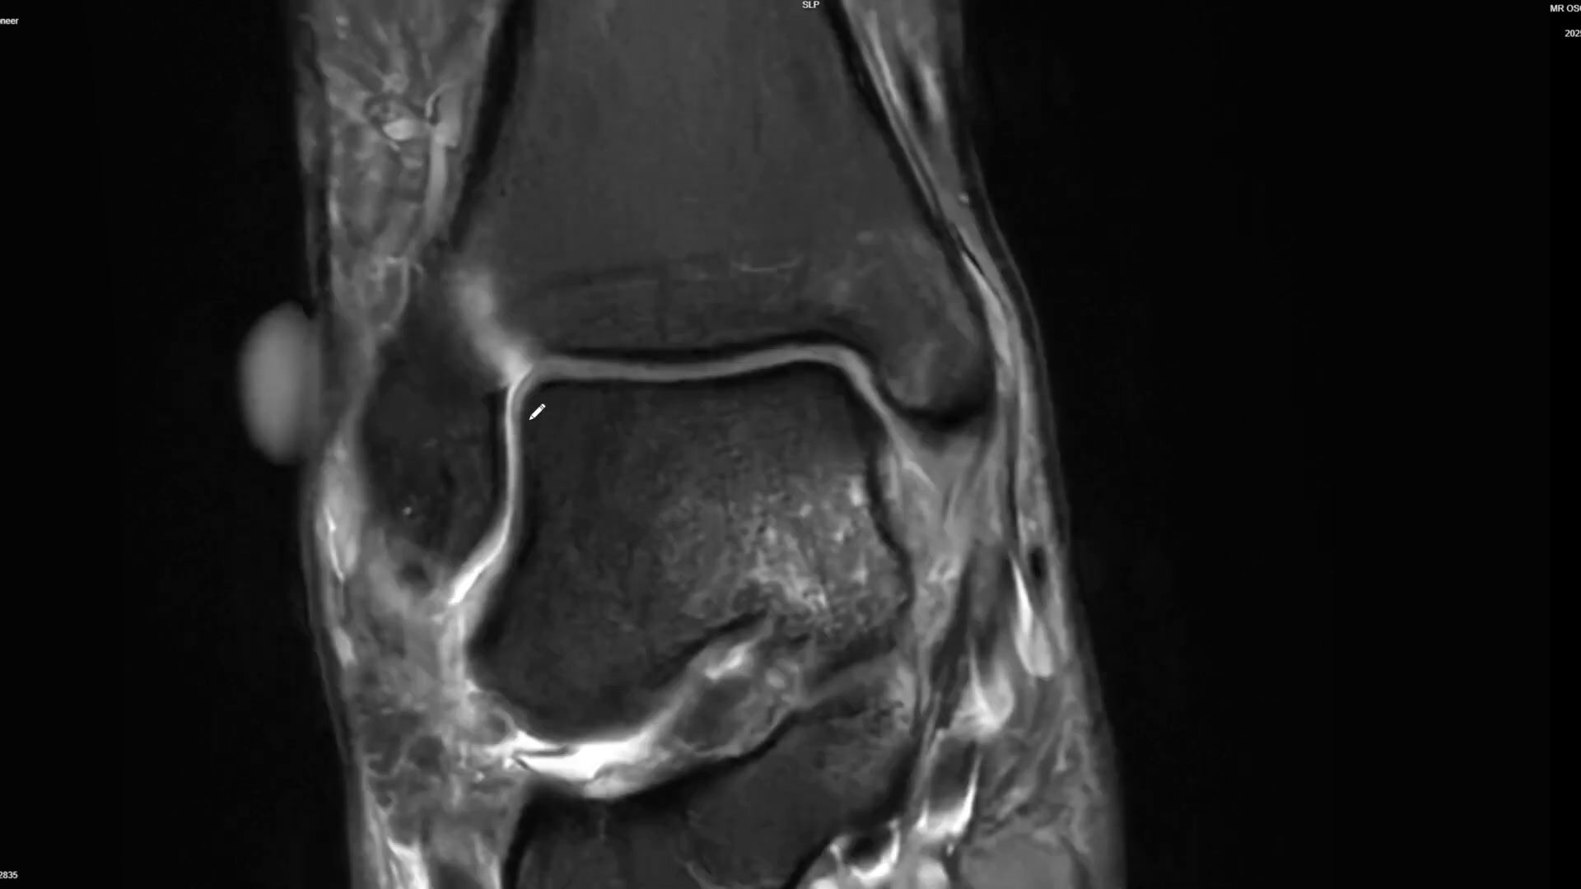
pyautogui.scroll(2, 895, 412)
pyautogui.scroll(-4, 895, 412)
pyautogui.scroll(2, 895, 411)
pyautogui.scroll(3, 895, 412)
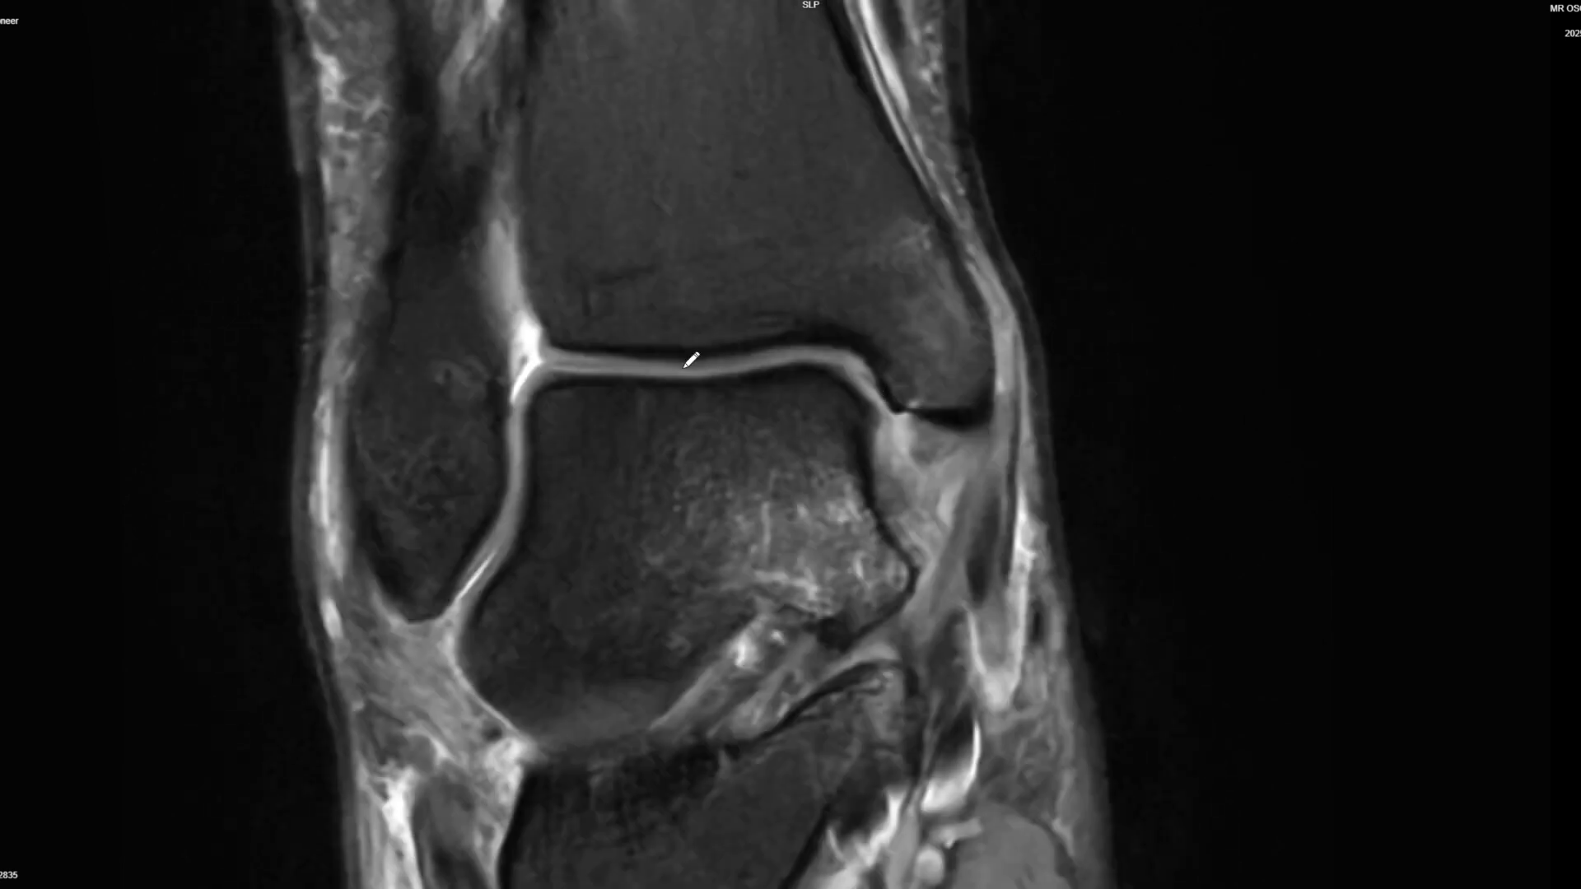
pyautogui.scroll(2, 727, 324)
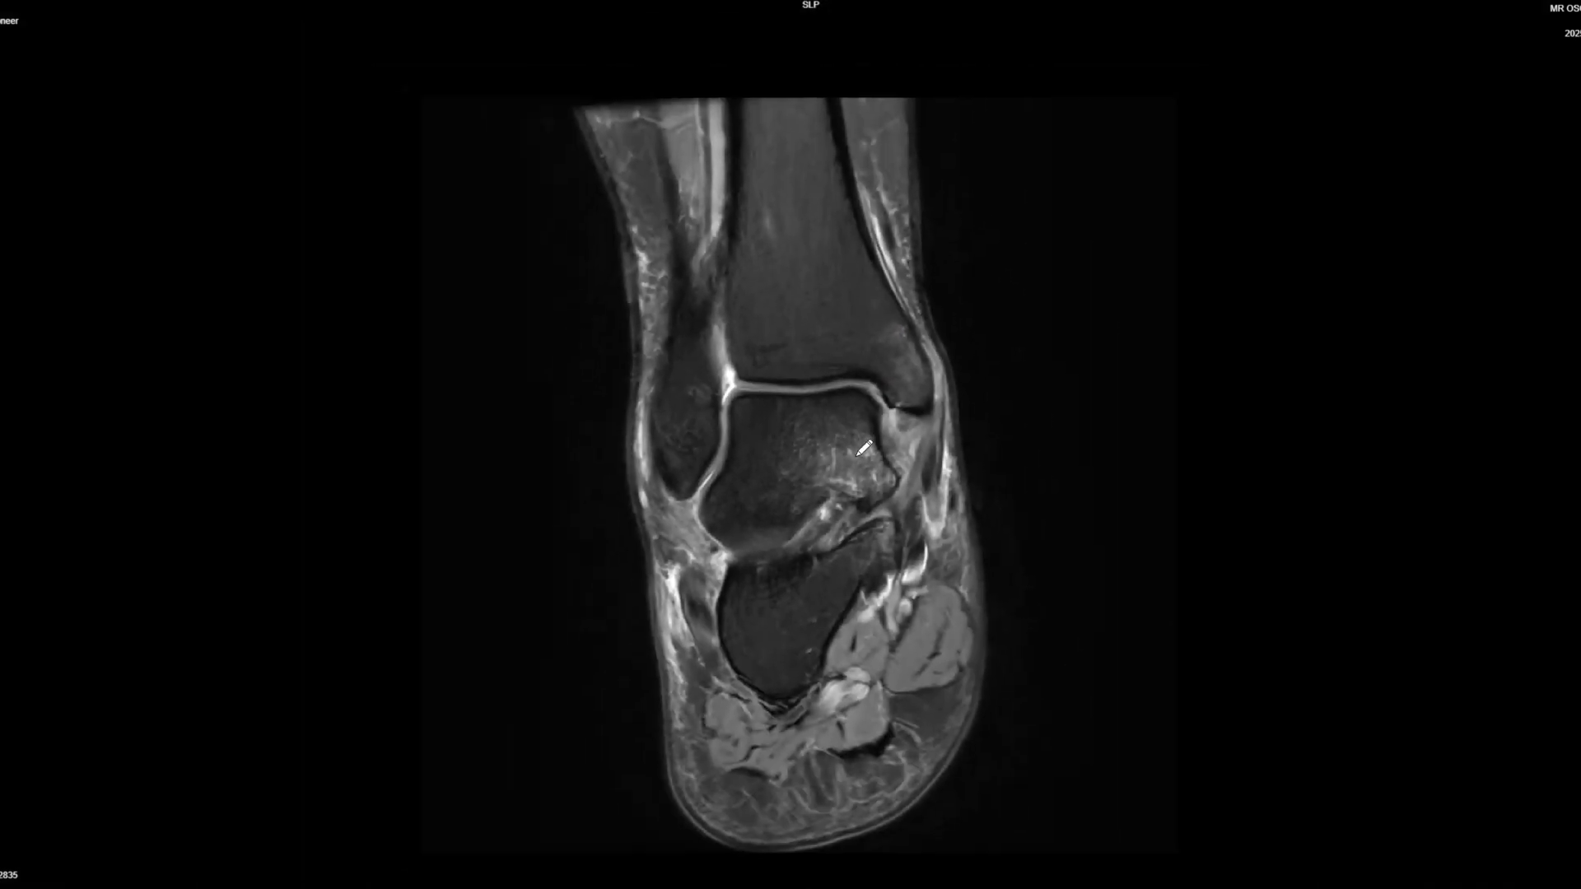
pyautogui.scroll(-4, 829, 450)
pyautogui.scroll(-5, 688, 324)
pyautogui.scroll(4, 692, 437)
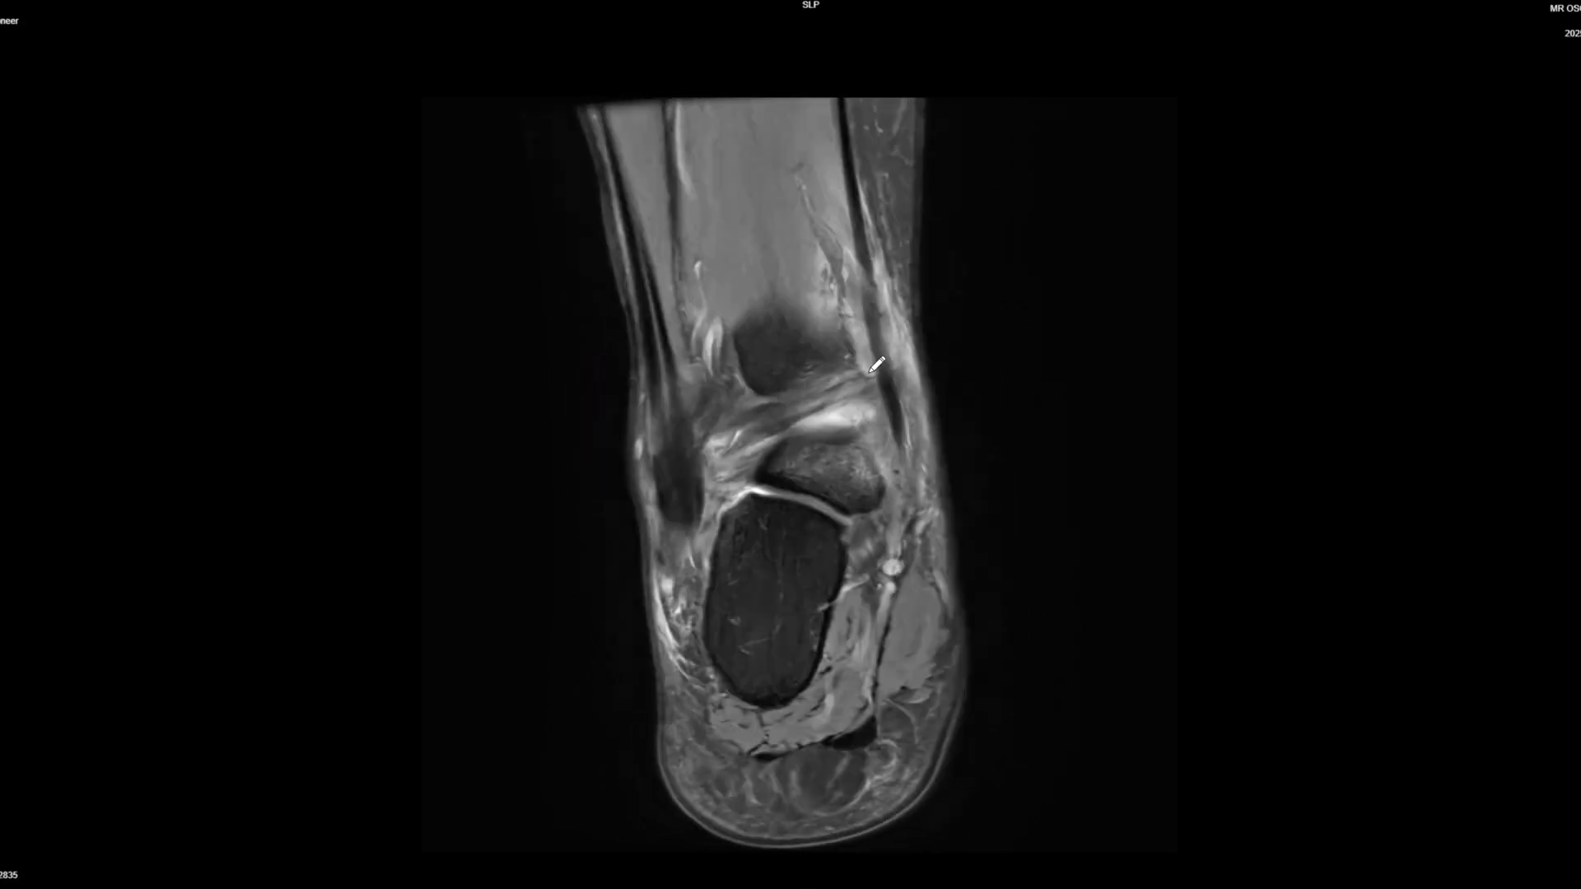
# Step: Restore the four panes, then maximize the sagittal series and page down through its slices
pyautogui.doubleClick(671, 312)
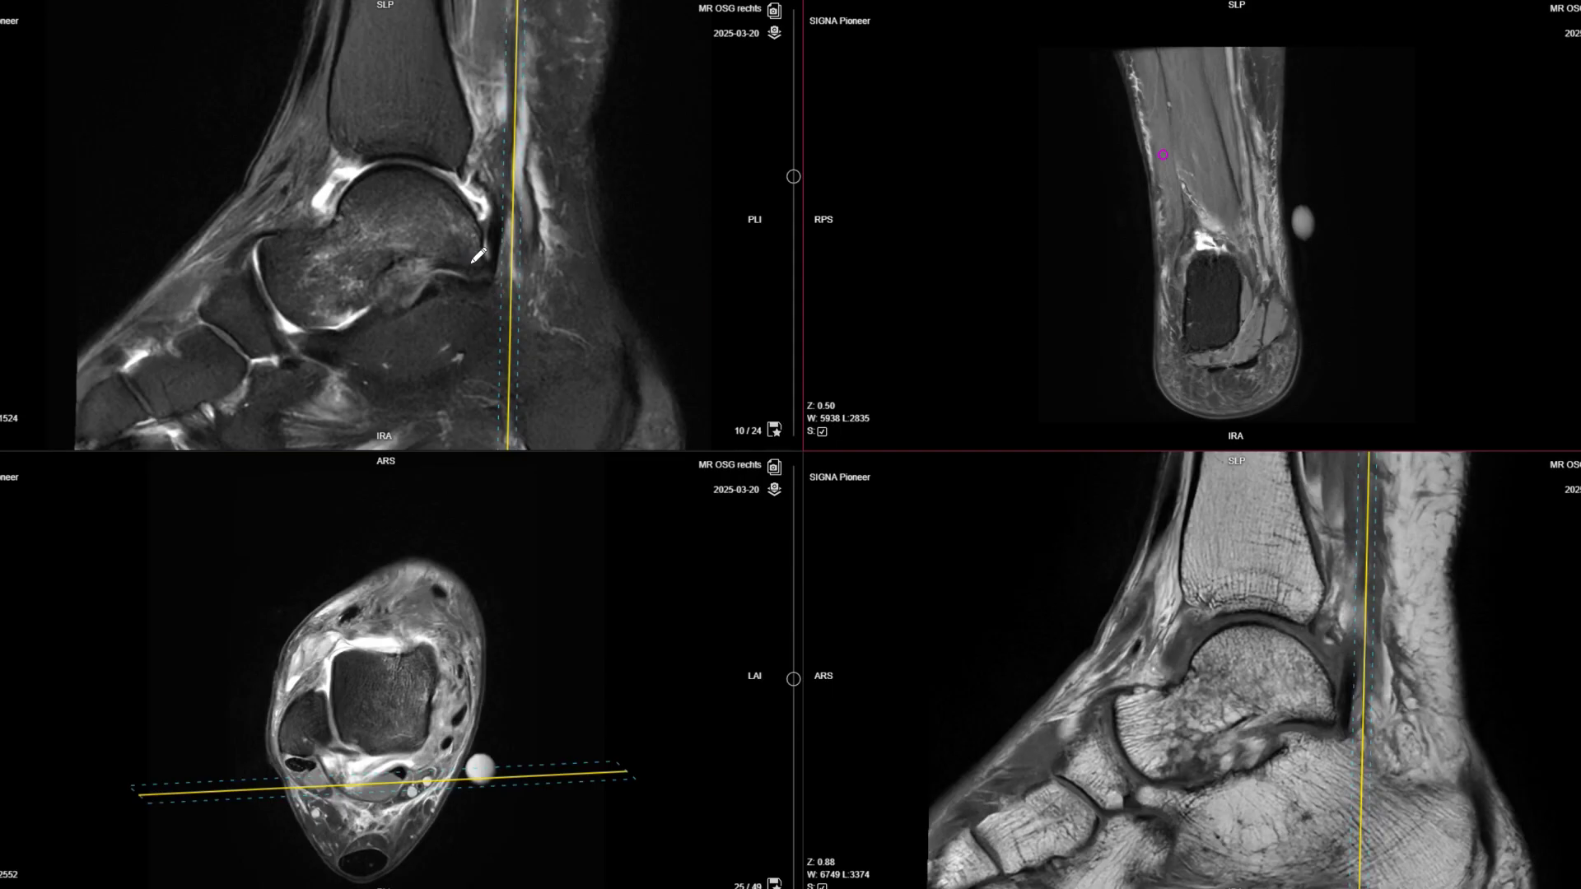
pyautogui.doubleClick(476, 257)
pyautogui.scroll(-3, 685, 377)
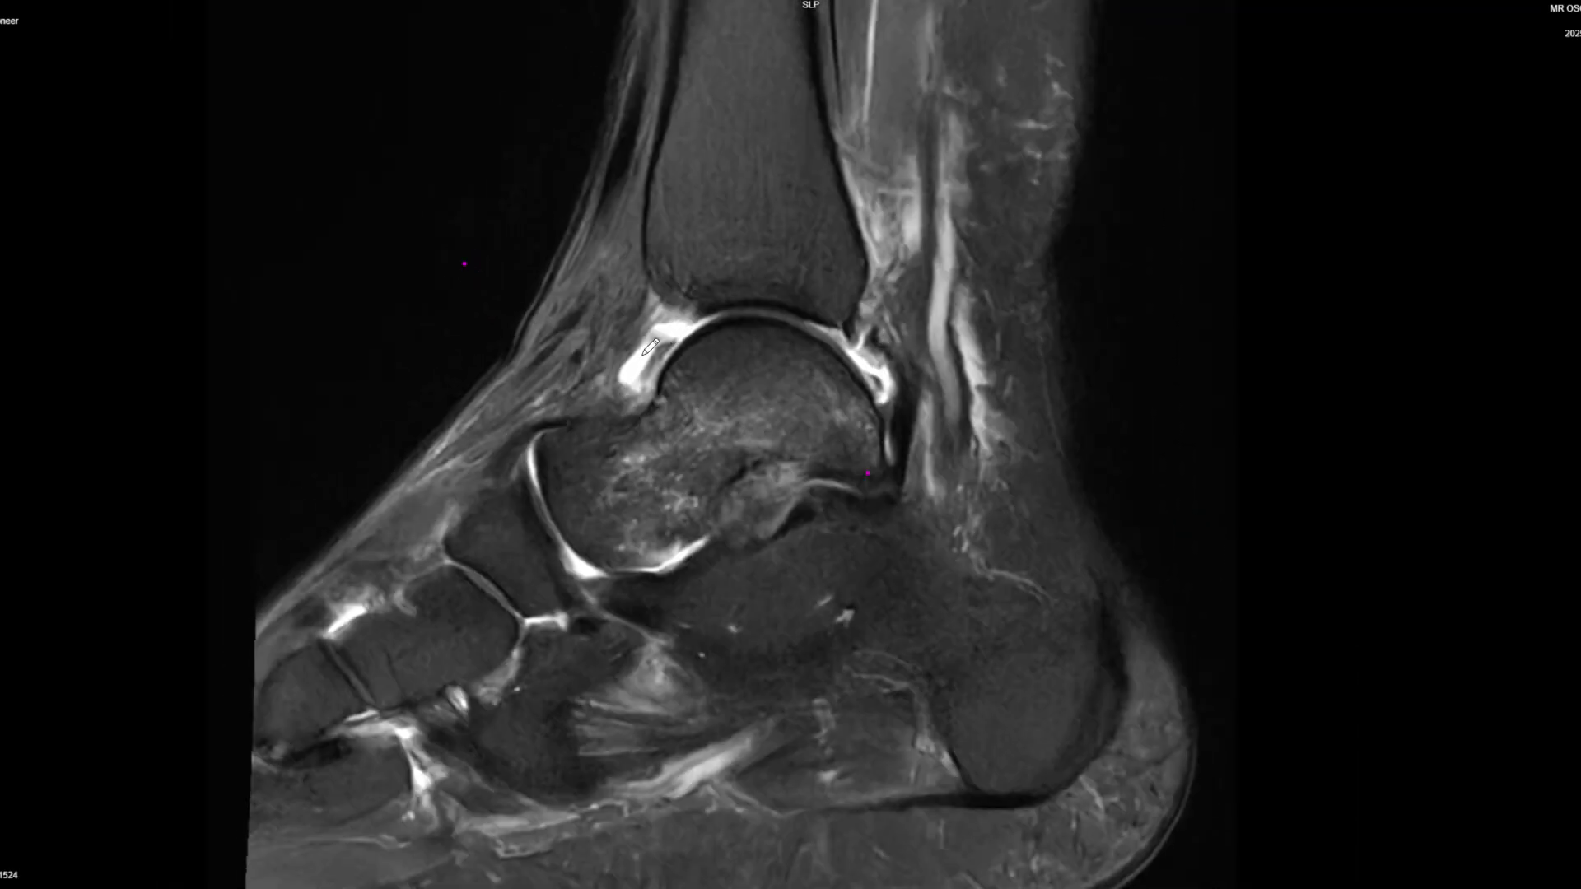
pyautogui.scroll(-6, 650, 363)
pyautogui.scroll(-6, 766, 373)
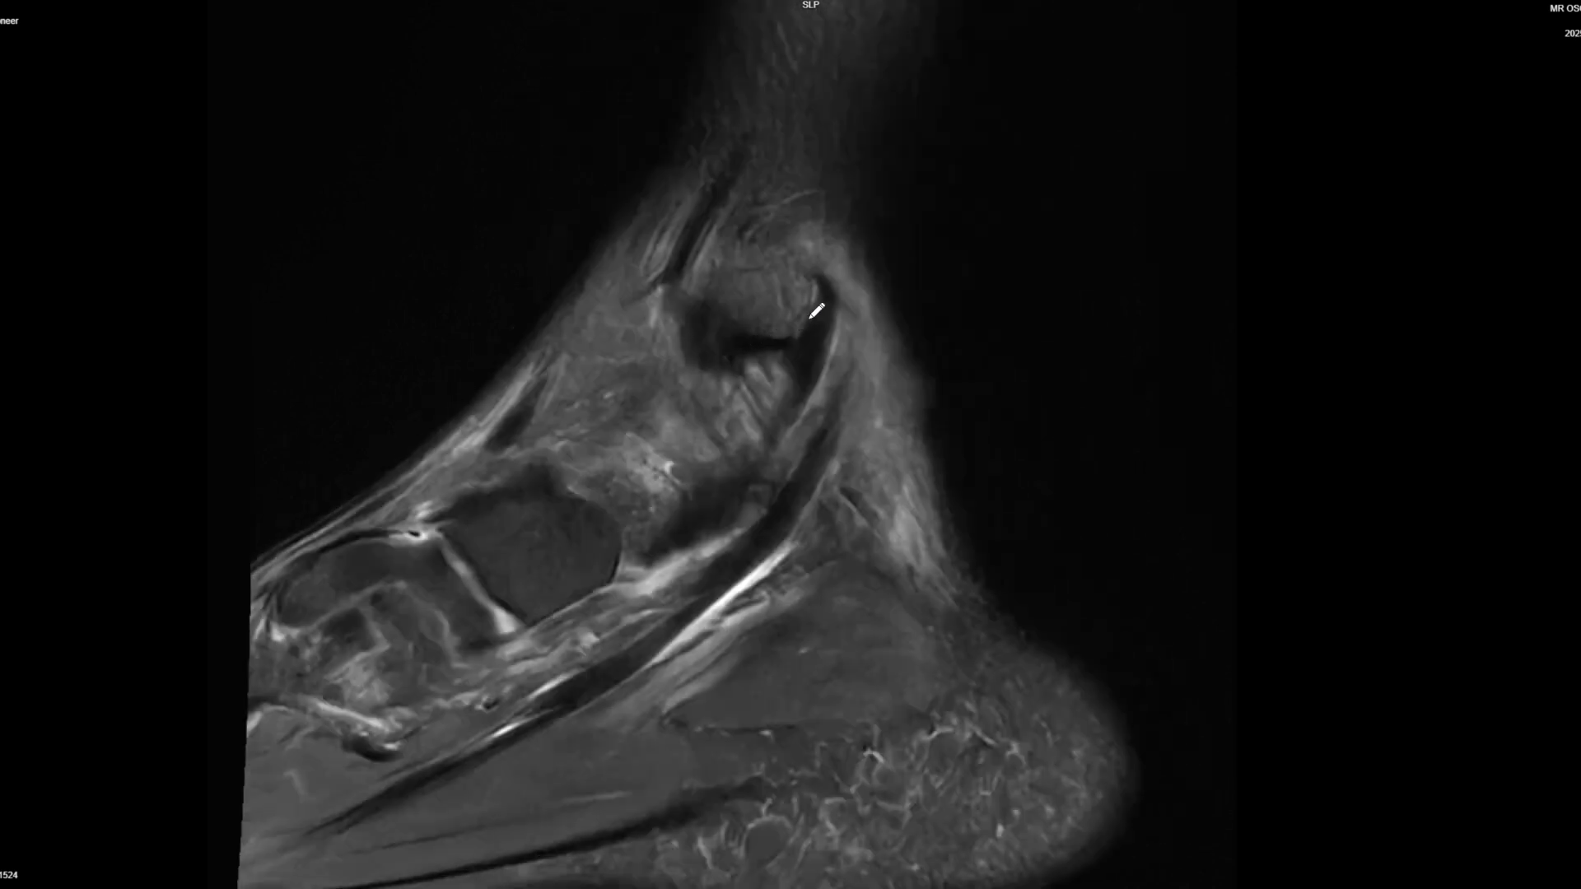
pyautogui.scroll(-8, 762, 331)
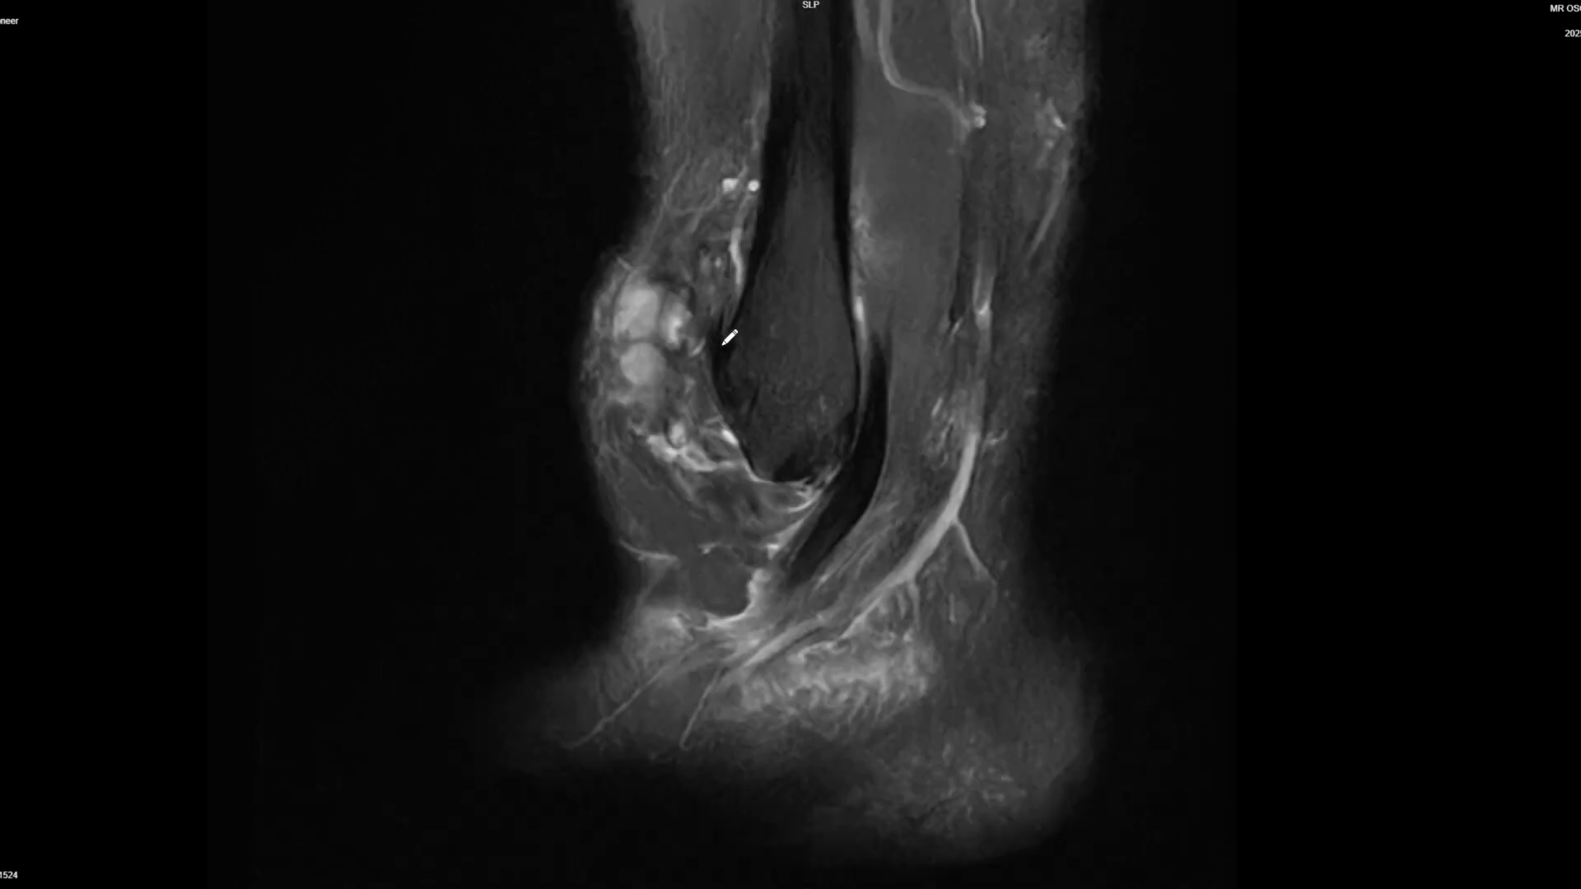
# Step: Settle on sagittal slice 14 of 24, restore four panes, and zoom the sagittal views
pyautogui.scroll(8, 762, 346)
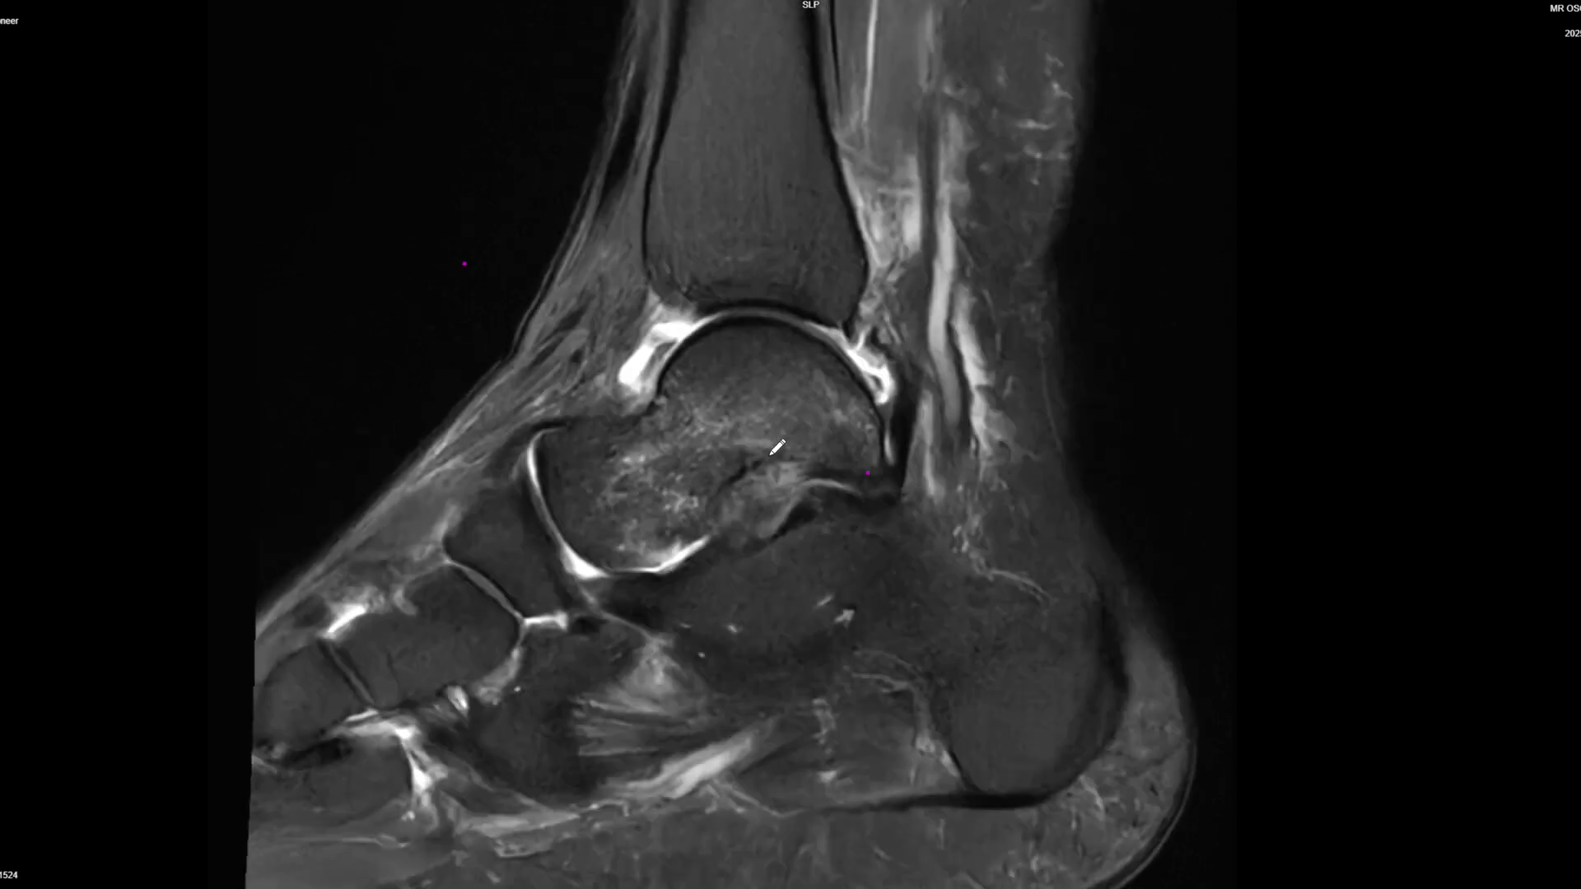
pyautogui.scroll(2, 793, 527)
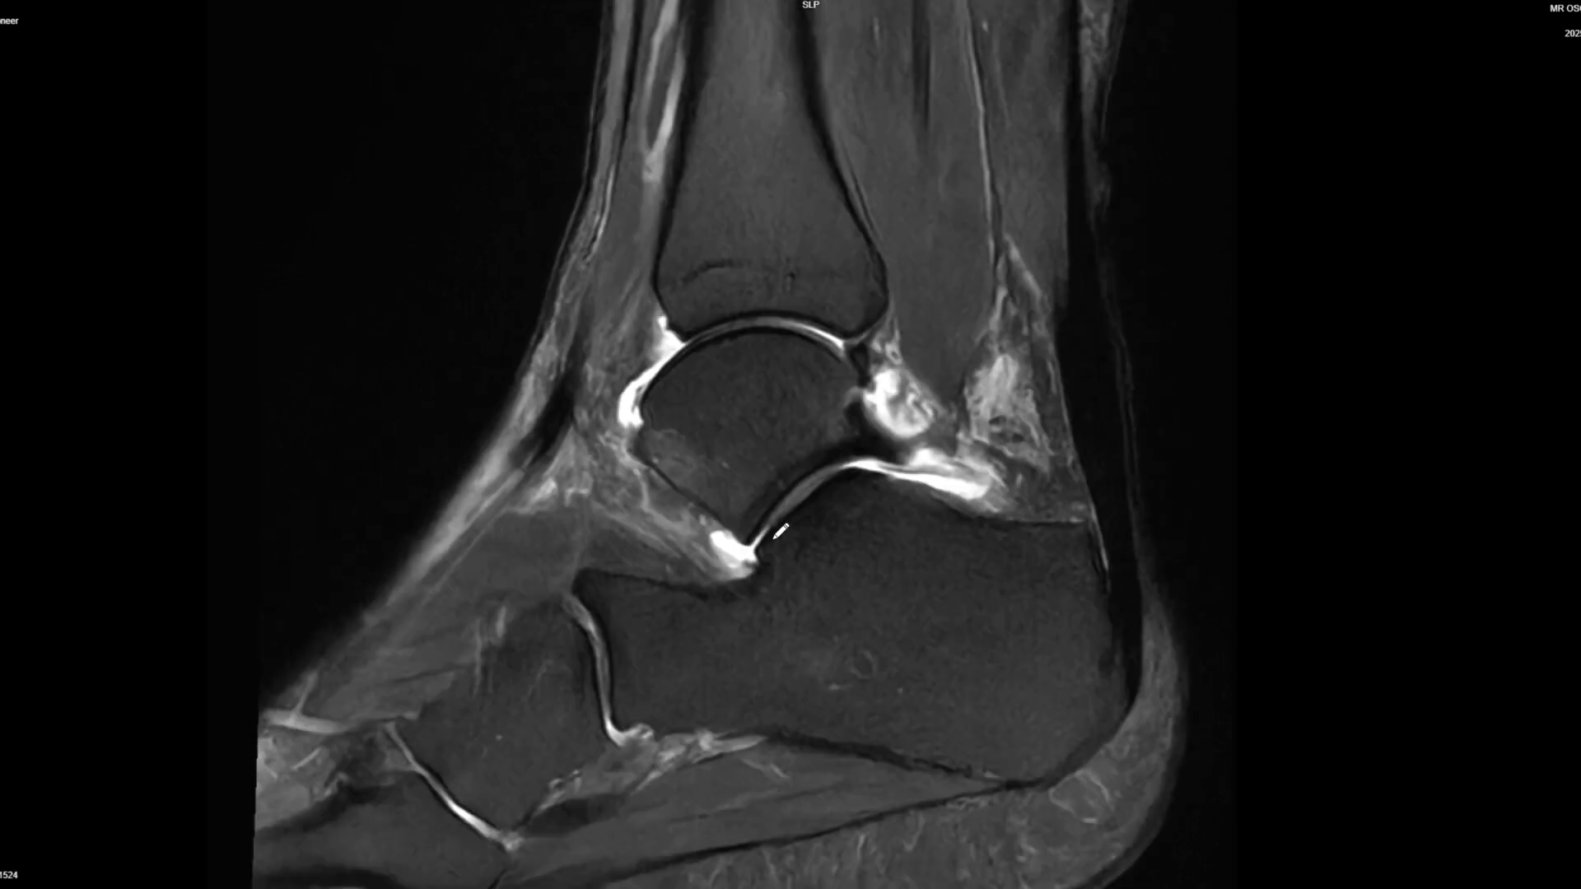
pyautogui.scroll(-8, 784, 563)
pyautogui.scroll(8, 786, 564)
pyautogui.scroll(-8, 794, 570)
pyautogui.scroll(8, 800, 570)
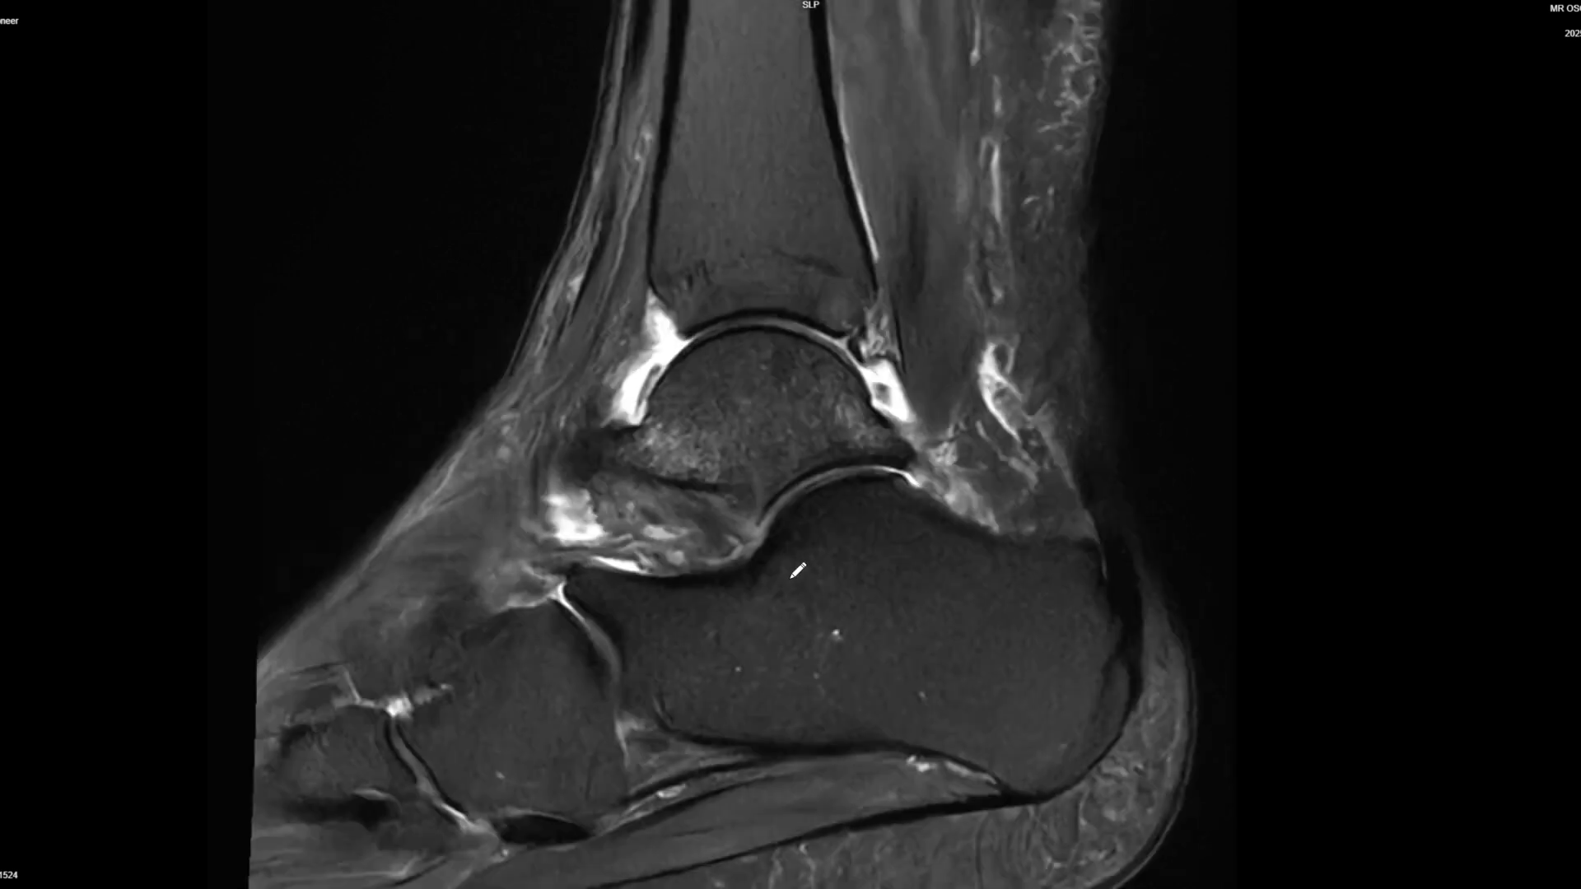
pyautogui.doubleClick(813, 542)
pyautogui.scroll(-2, 956, 547)
pyautogui.scroll(5, 237, 129)
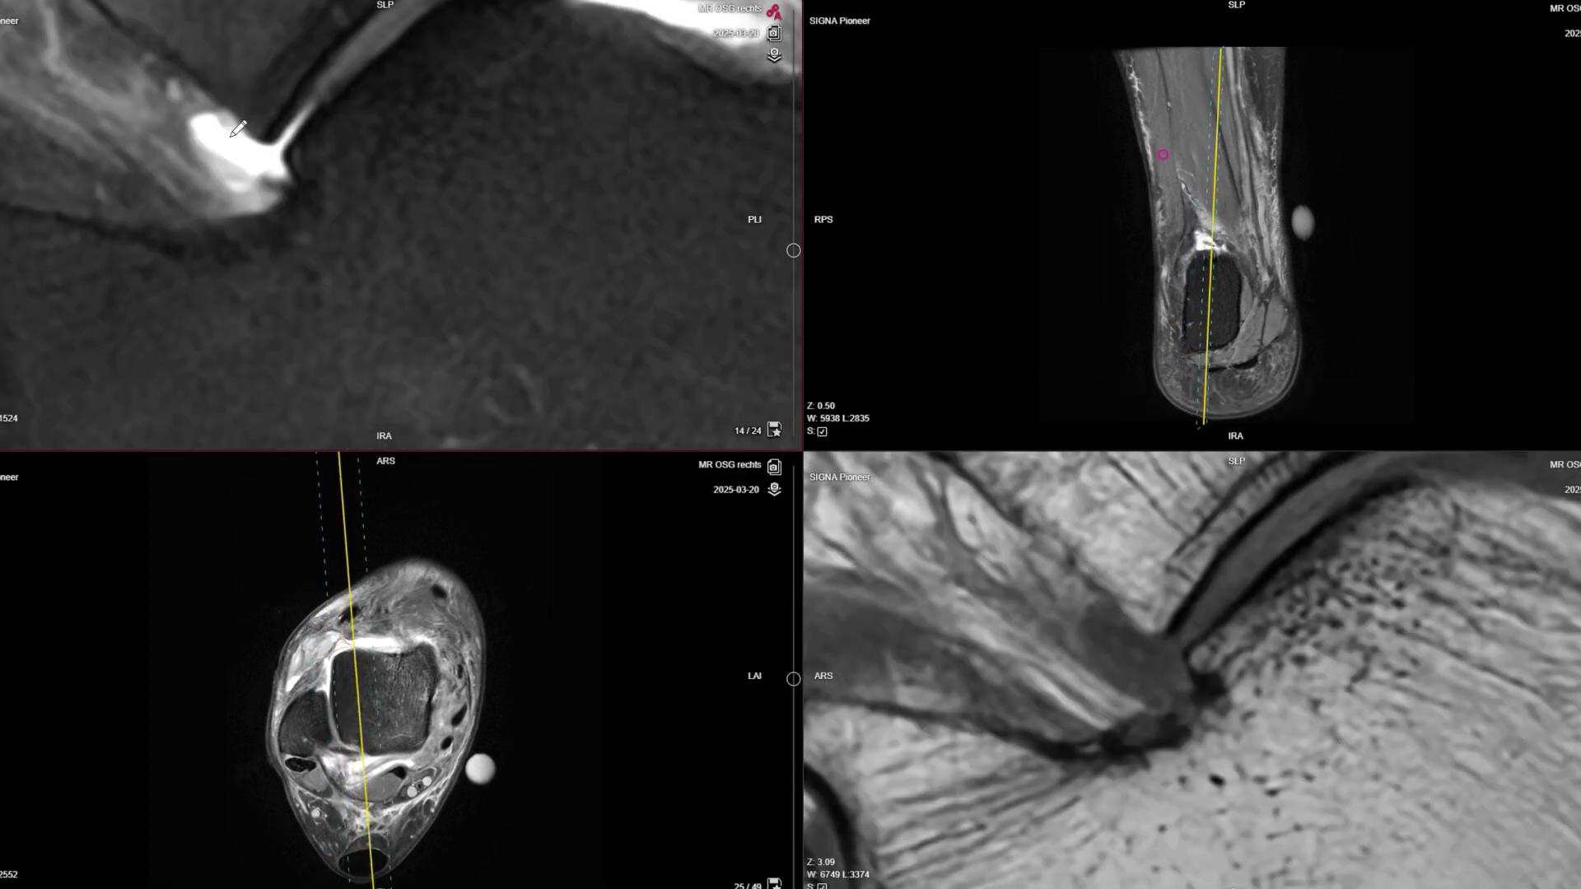
# Step: Set the cross-reference point on the sagittal slice and zoom the coronal pane around the ankle joint
pyautogui.scroll(-1, 238, 129)
pyautogui.click(218, 146)
pyautogui.scroll(-3, 441, 212)
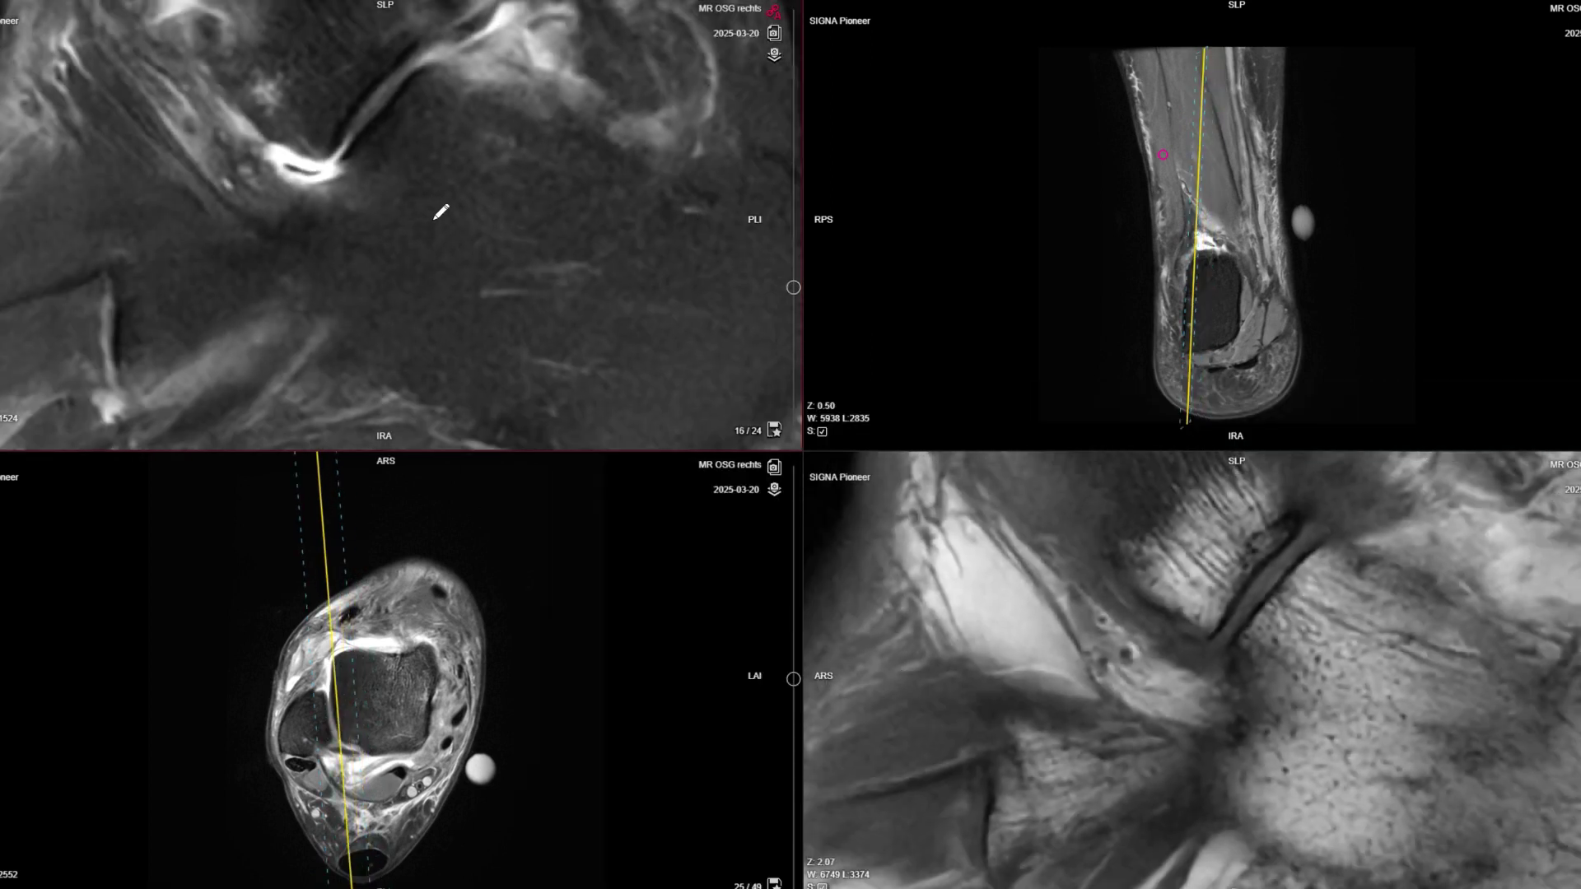
pyautogui.scroll(2, 1190, 639)
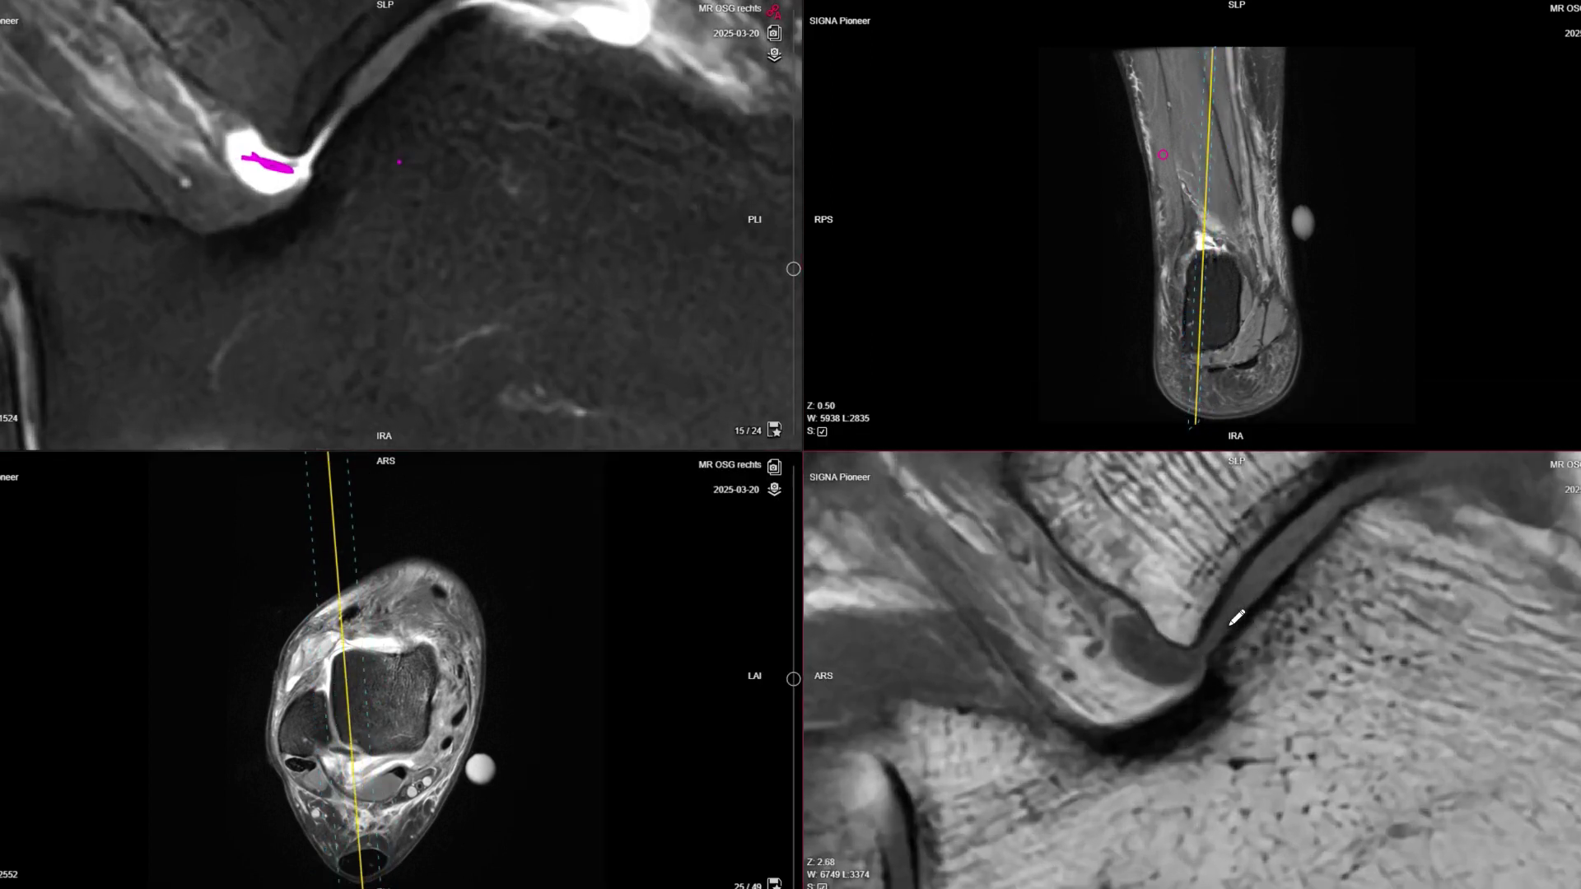
pyautogui.scroll(-3, 1046, 606)
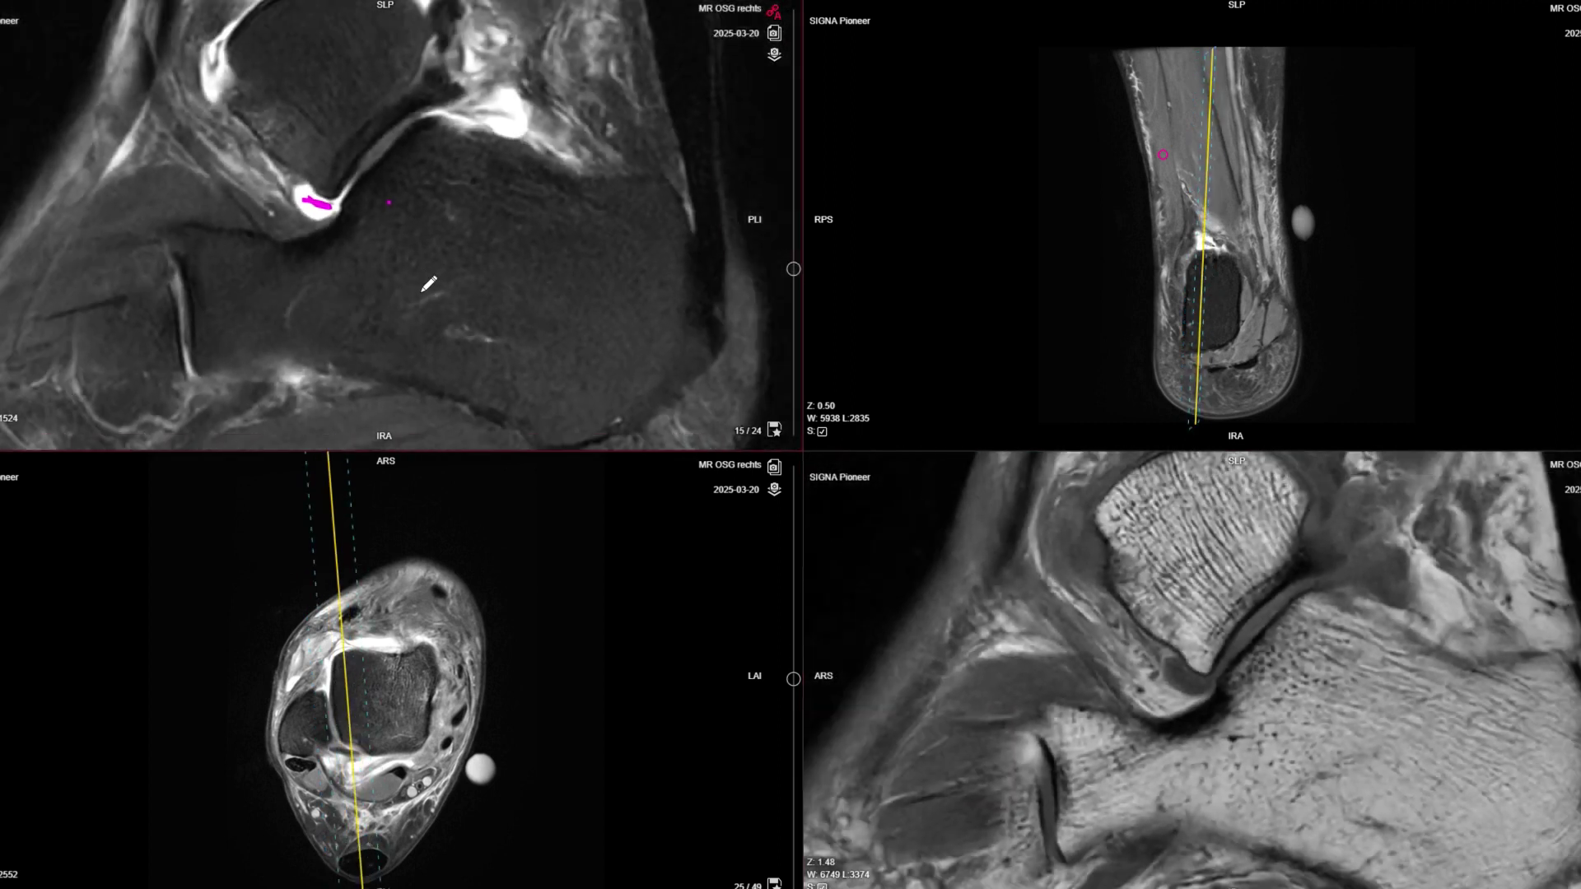
pyautogui.scroll(1, 471, 306)
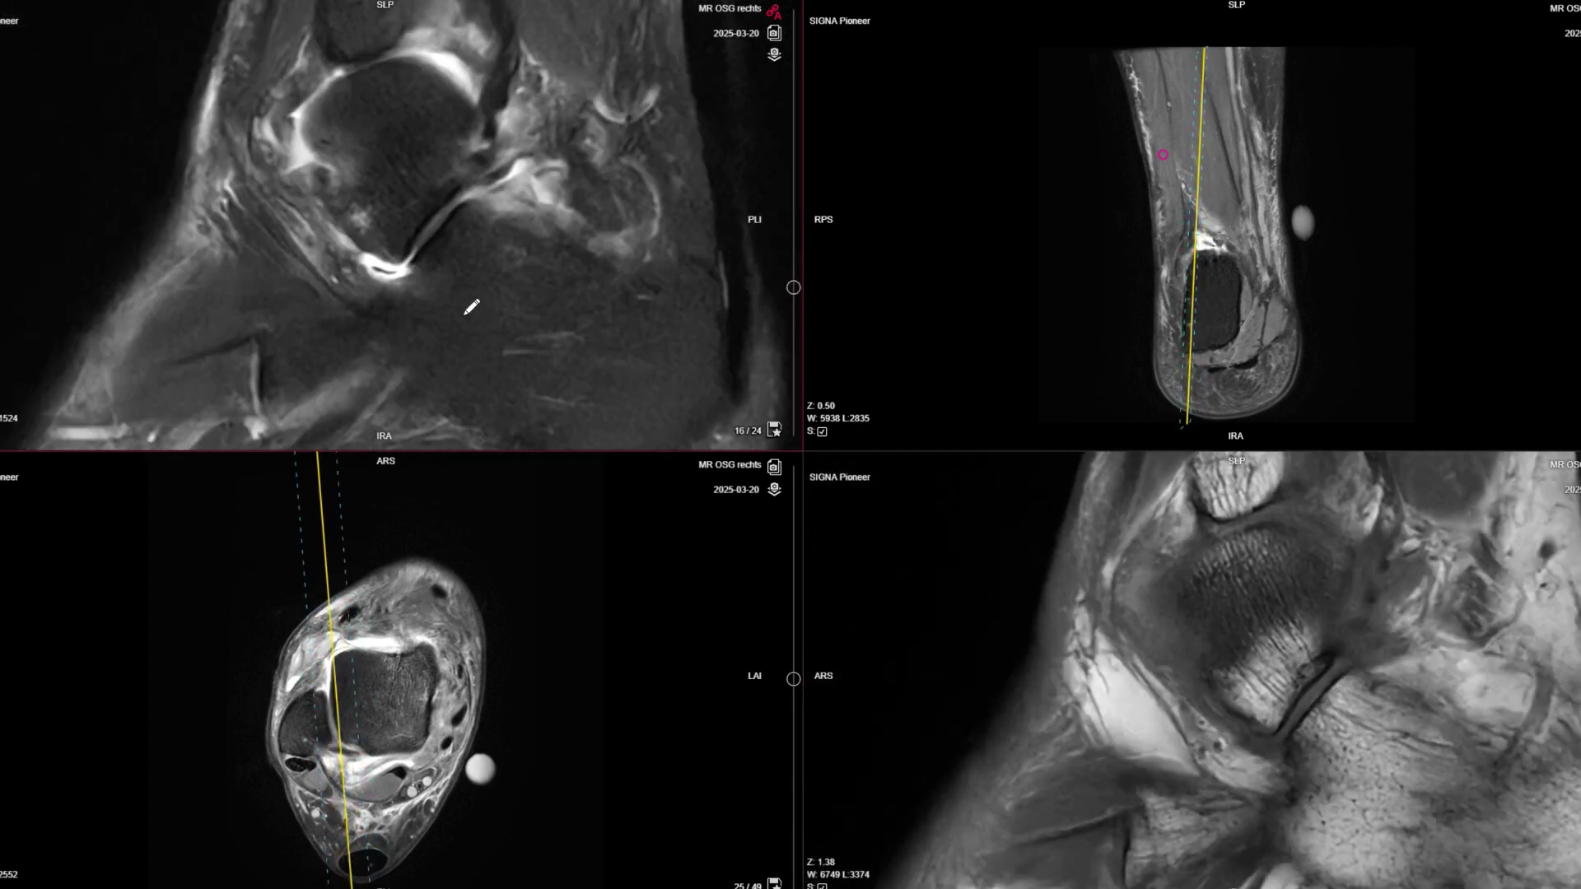
pyautogui.scroll(-4, 419, 296)
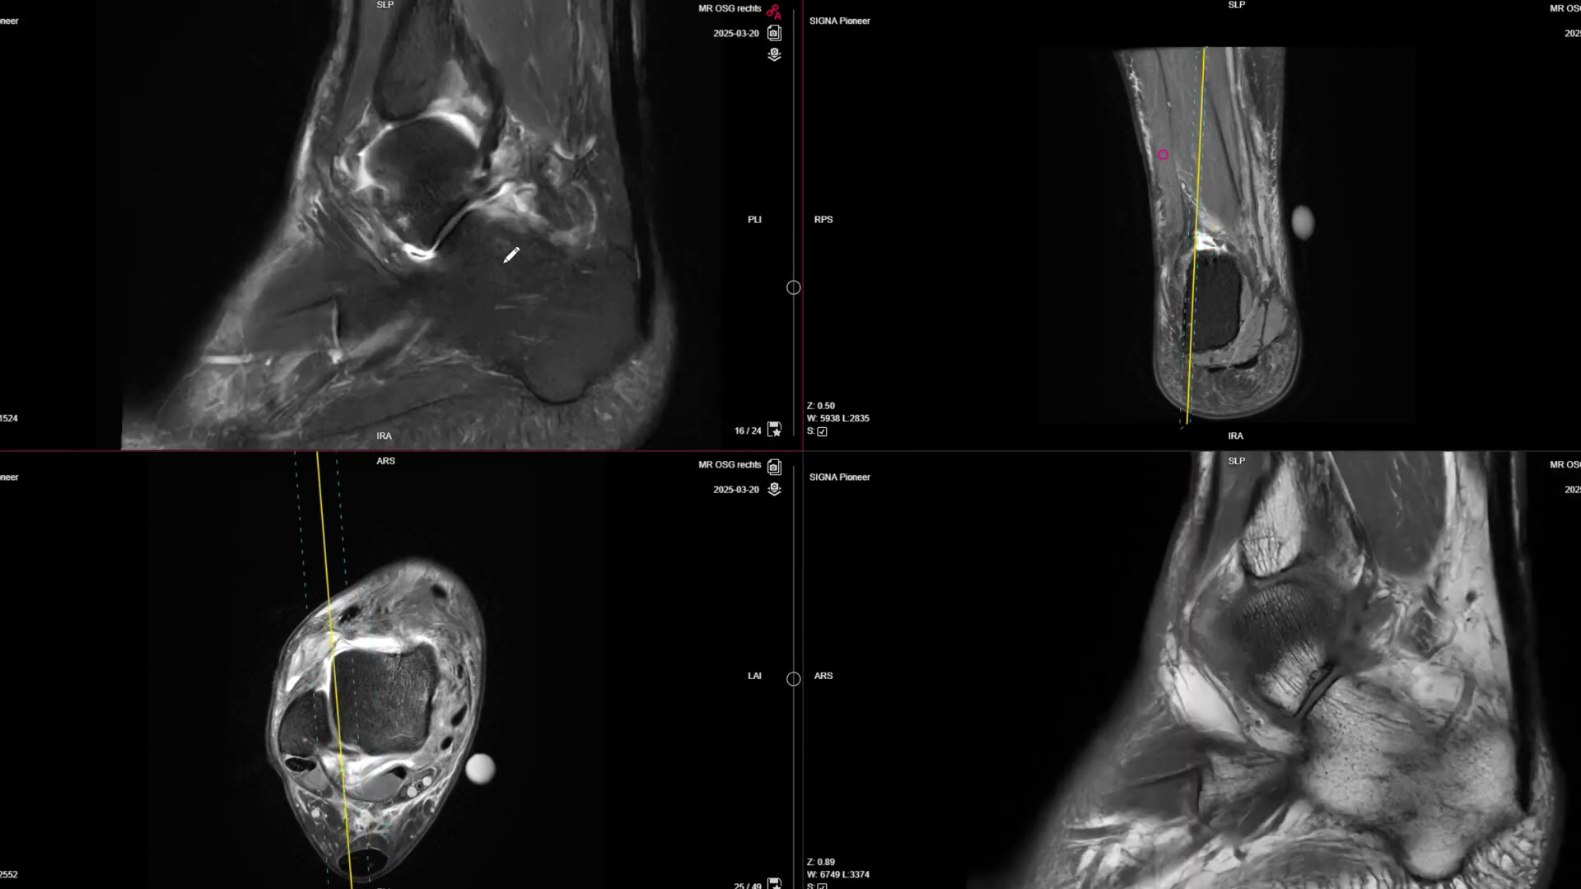
pyautogui.scroll(5, 1234, 289)
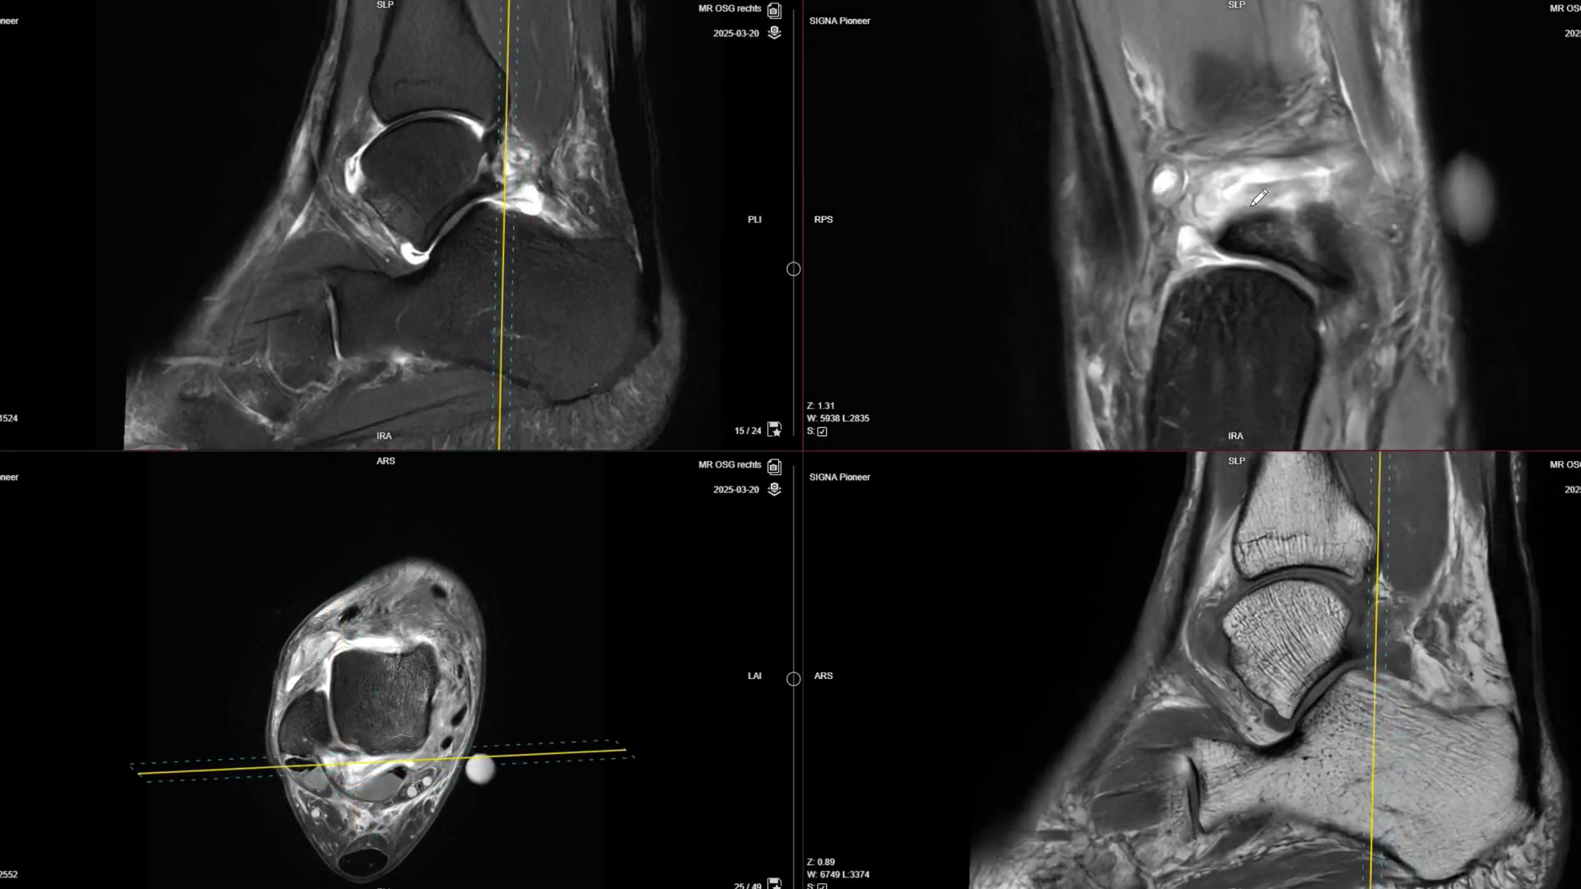
pyautogui.scroll(-5, 1231, 235)
pyautogui.scroll(-3, 1241, 247)
pyautogui.scroll(4, 1178, 315)
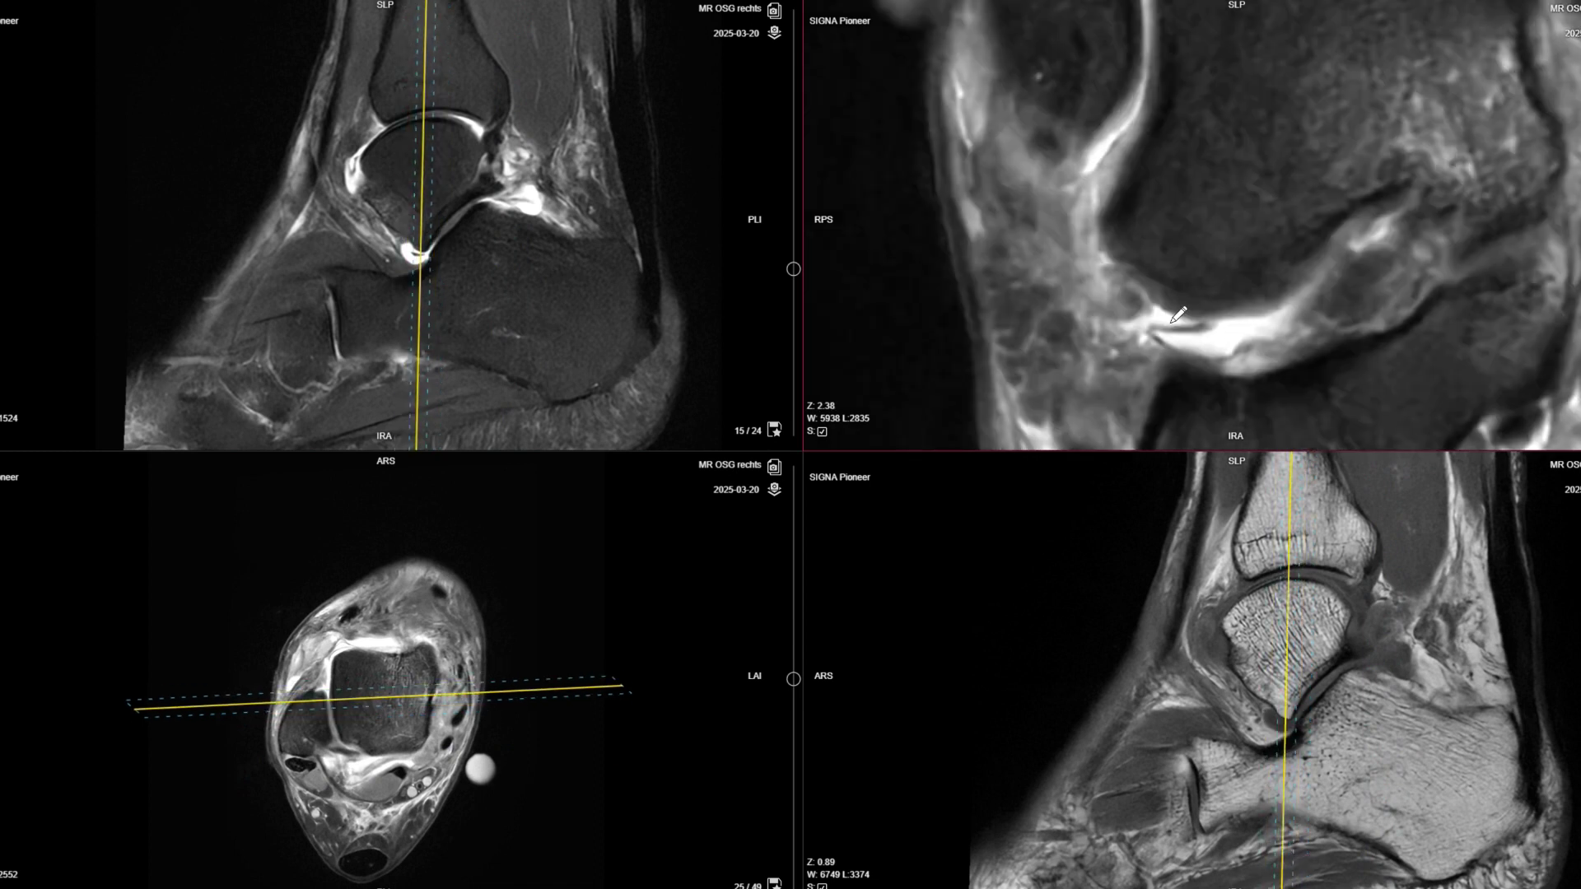
# Step: Sketch a freehand outline on the coronal image, then activate the sagittal series at slice 11/24
pyautogui.moveTo(1178, 326); pyautogui.dragTo(1186, 321)
pyautogui.scroll(-2, 668, 203)
pyautogui.scroll(5, 548, 222)
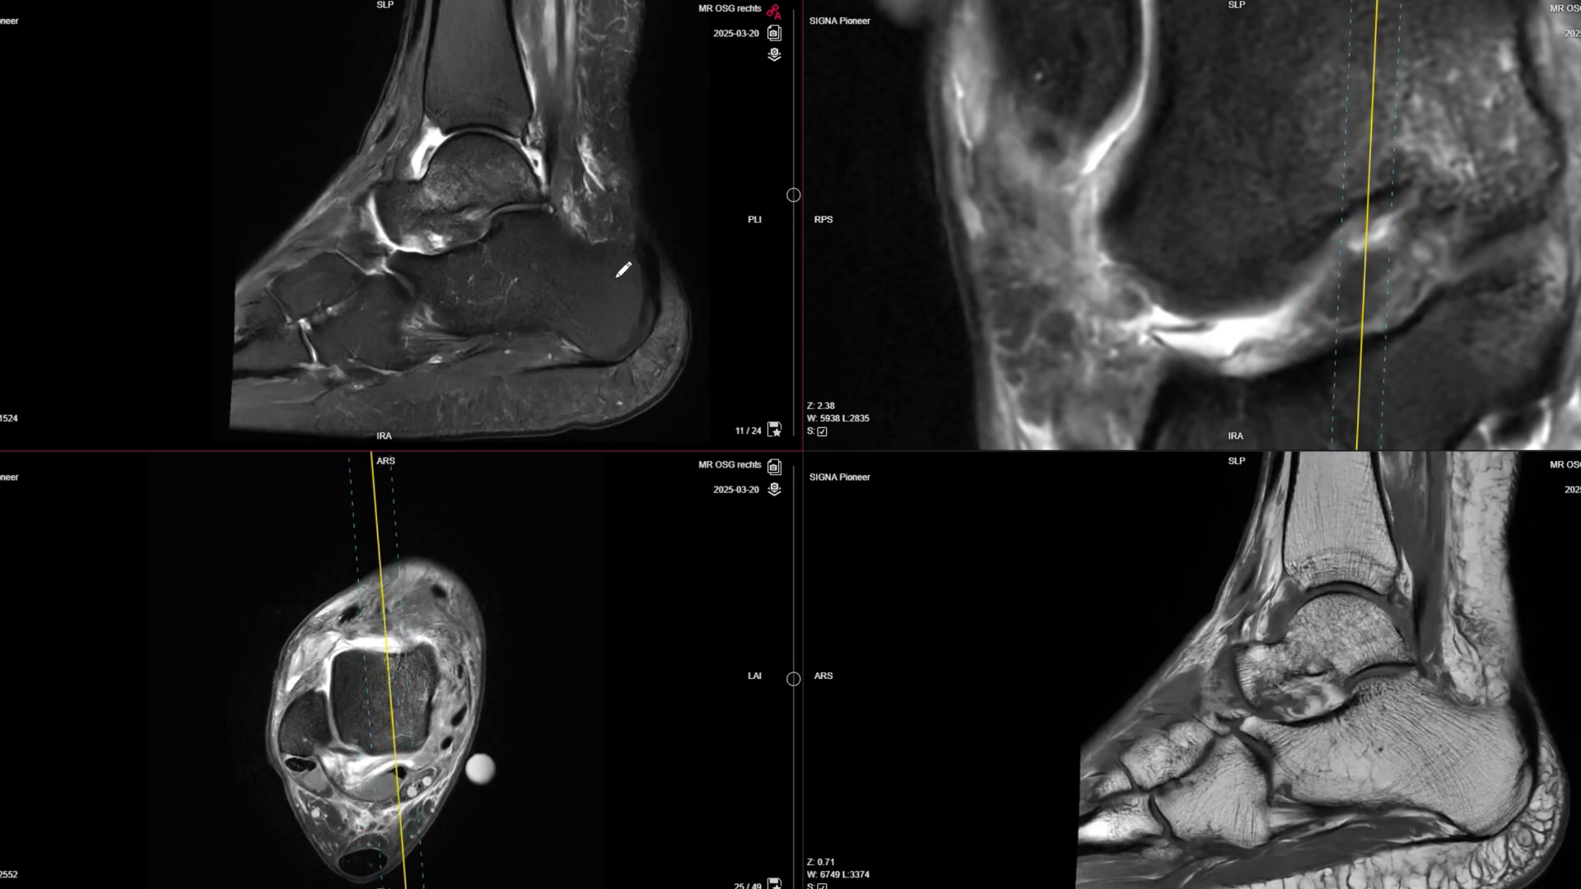
pyautogui.click(536, 234)
# Step: Full-screen the sagittal series, page to a medial slice, mark the talar head front, and restore four panes
pyautogui.doubleClick(536, 235)
pyautogui.scroll(2, 785, 429)
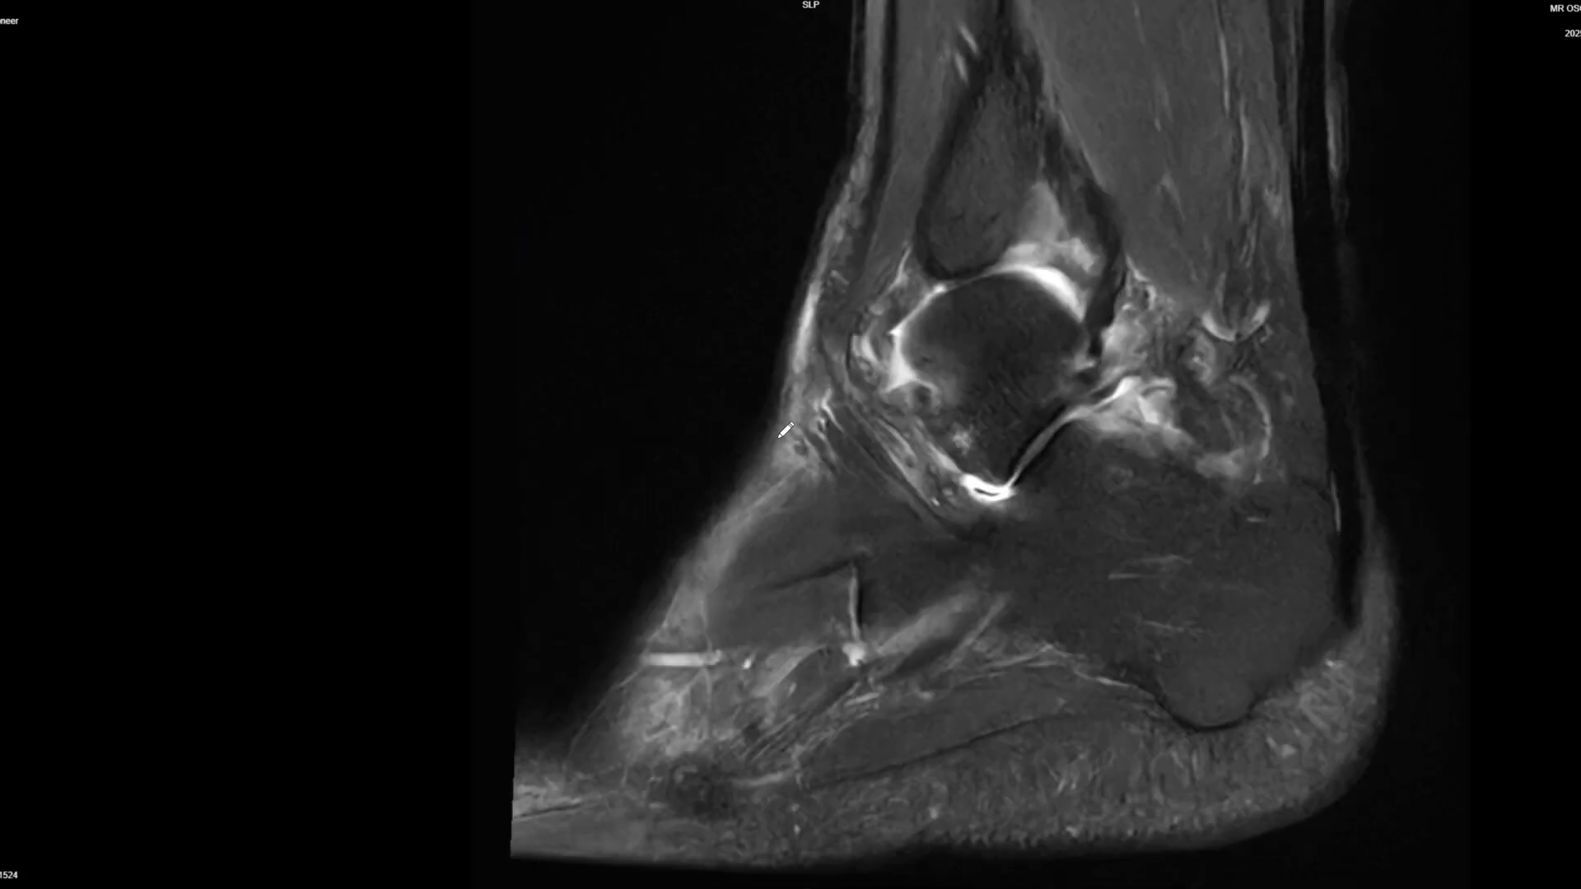
pyautogui.scroll(-6, 824, 437)
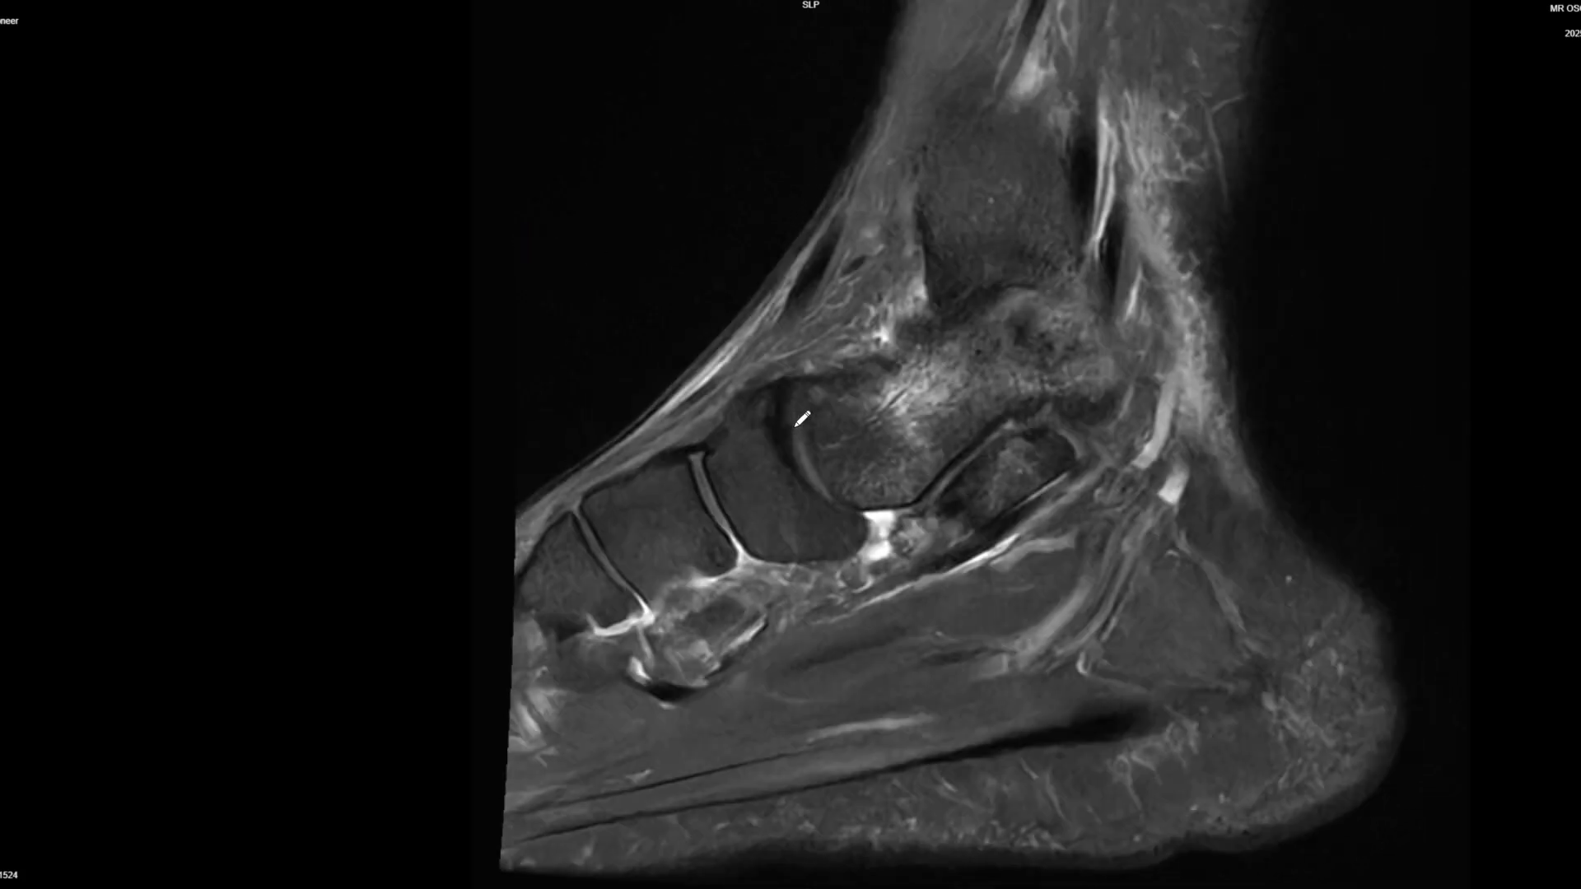
pyautogui.scroll(4, 827, 387)
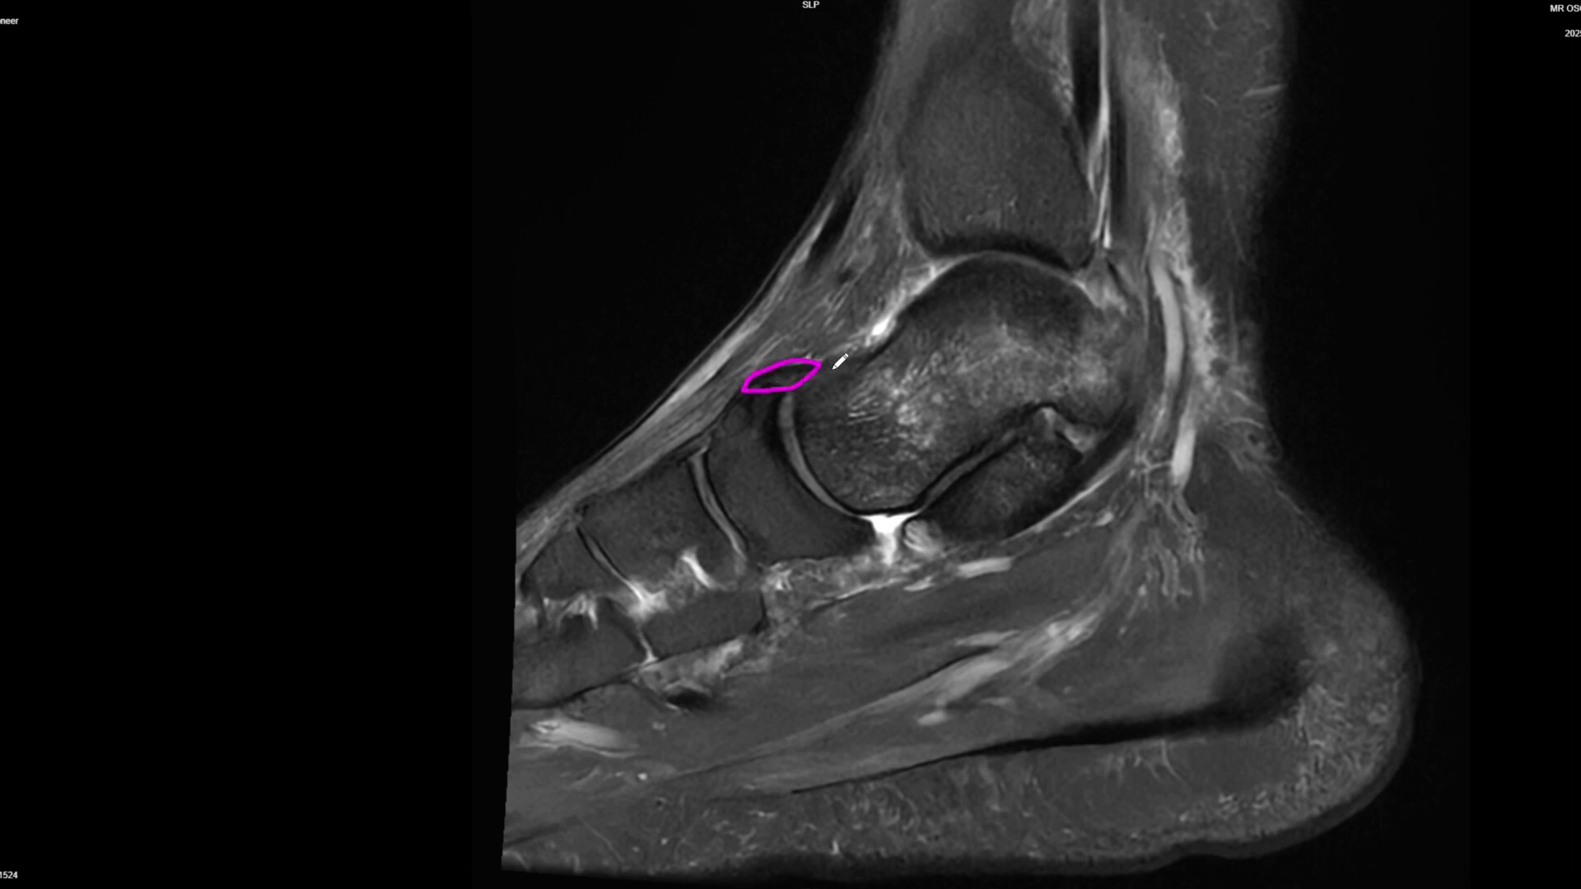
pyautogui.scroll(-6, 839, 360)
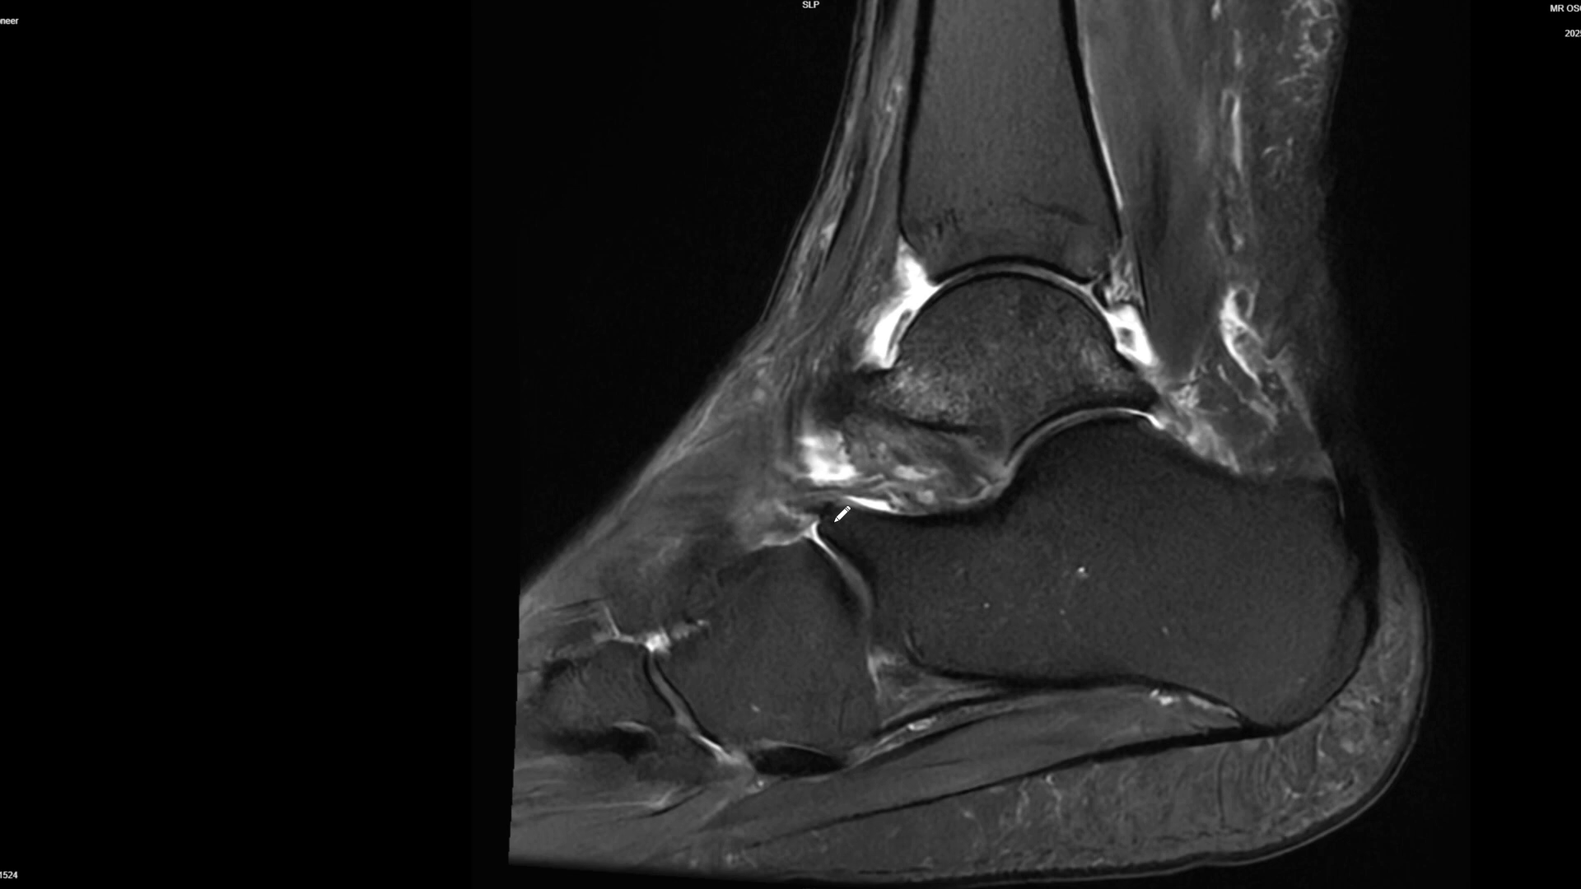
pyautogui.scroll(5, 857, 570)
pyautogui.scroll(2, 848, 506)
pyautogui.scroll(1, 843, 518)
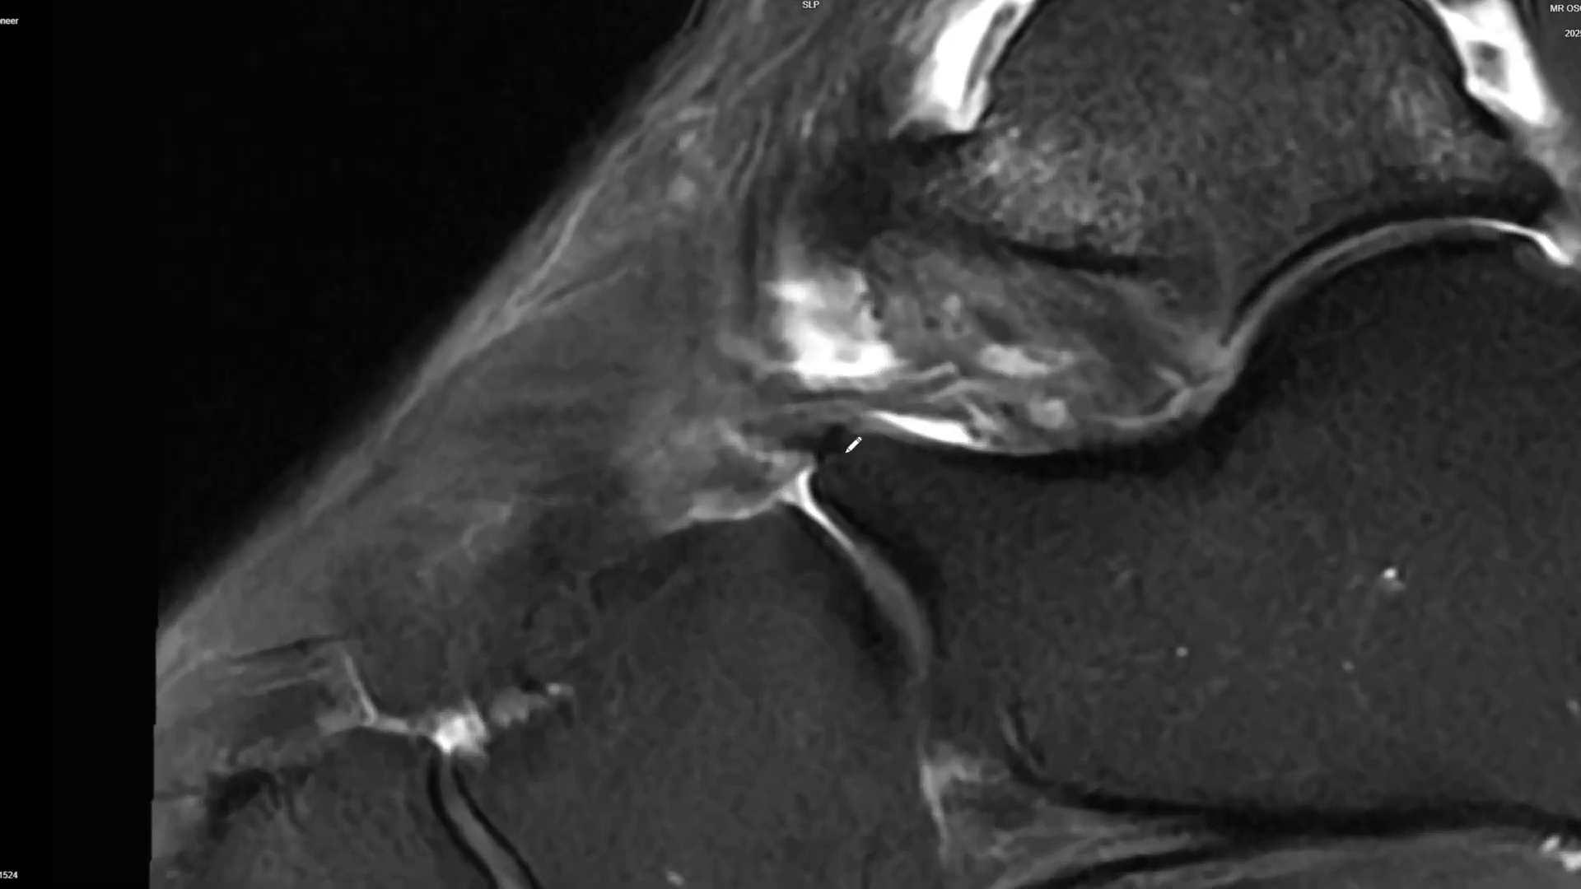
pyautogui.scroll(3, 757, 585)
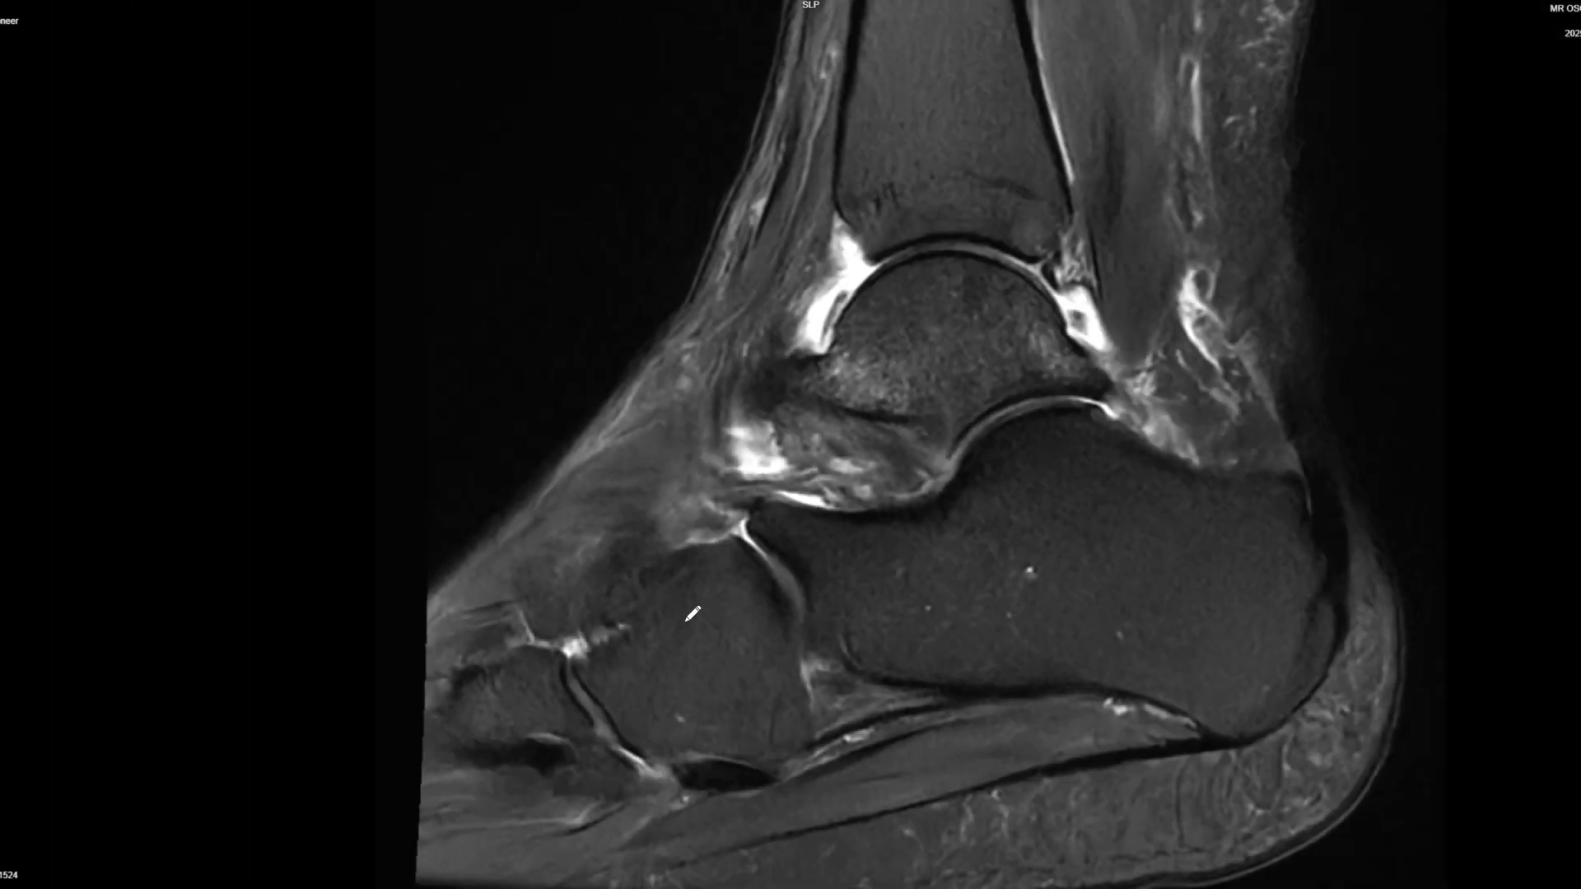
pyautogui.scroll(5, 692, 614)
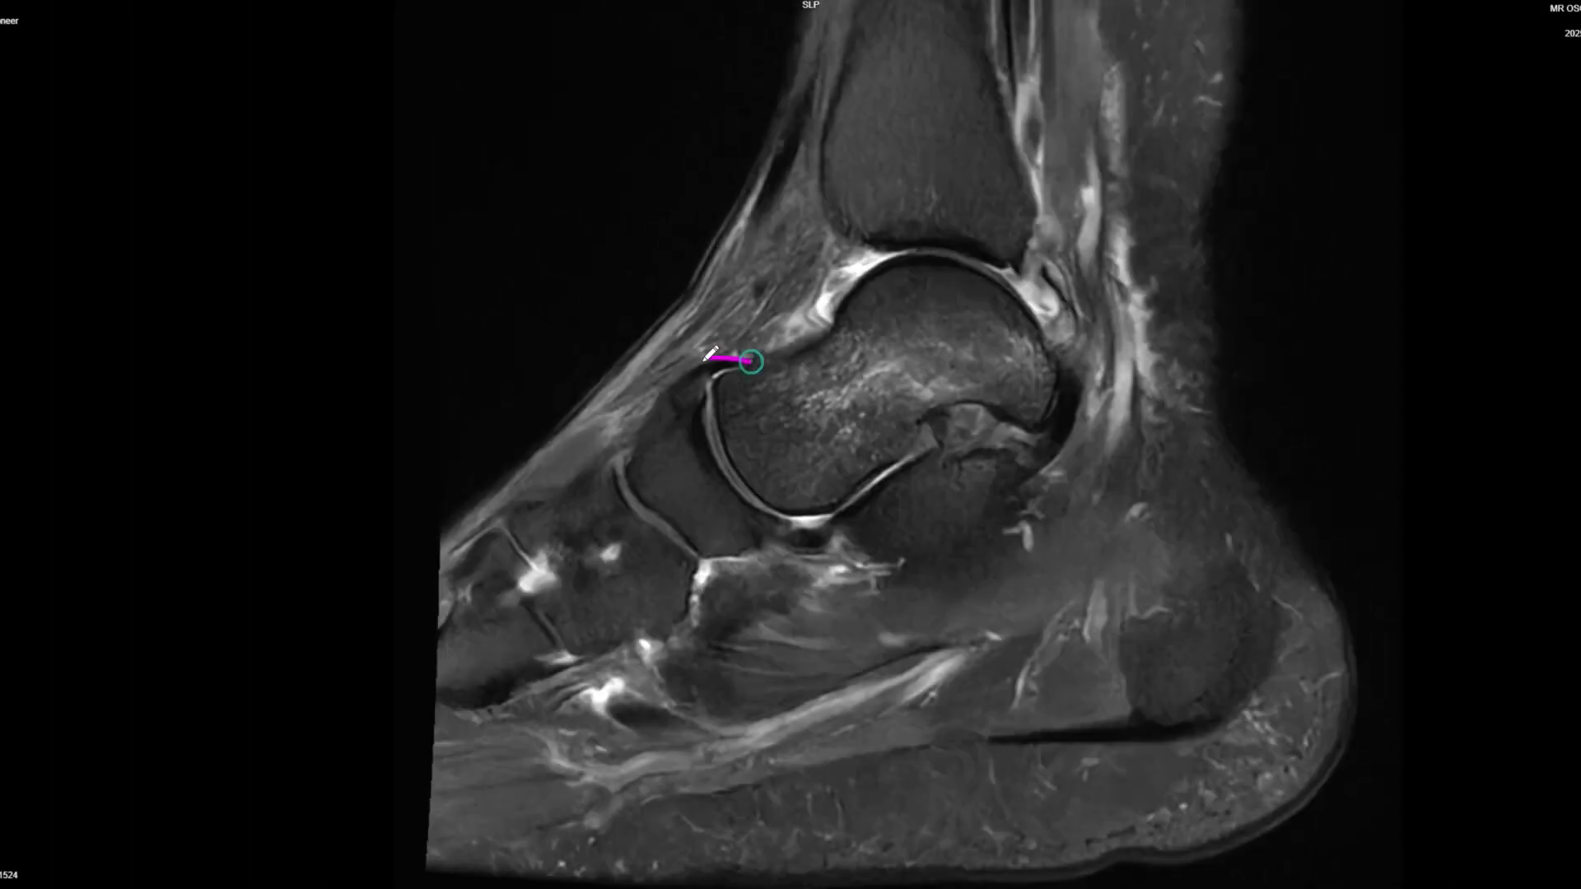
pyautogui.doubleClick(555, 504)
# Step: Maximize the axial series and page down to a slice through the calcaneus and midfoot
pyautogui.doubleClick(416, 638)
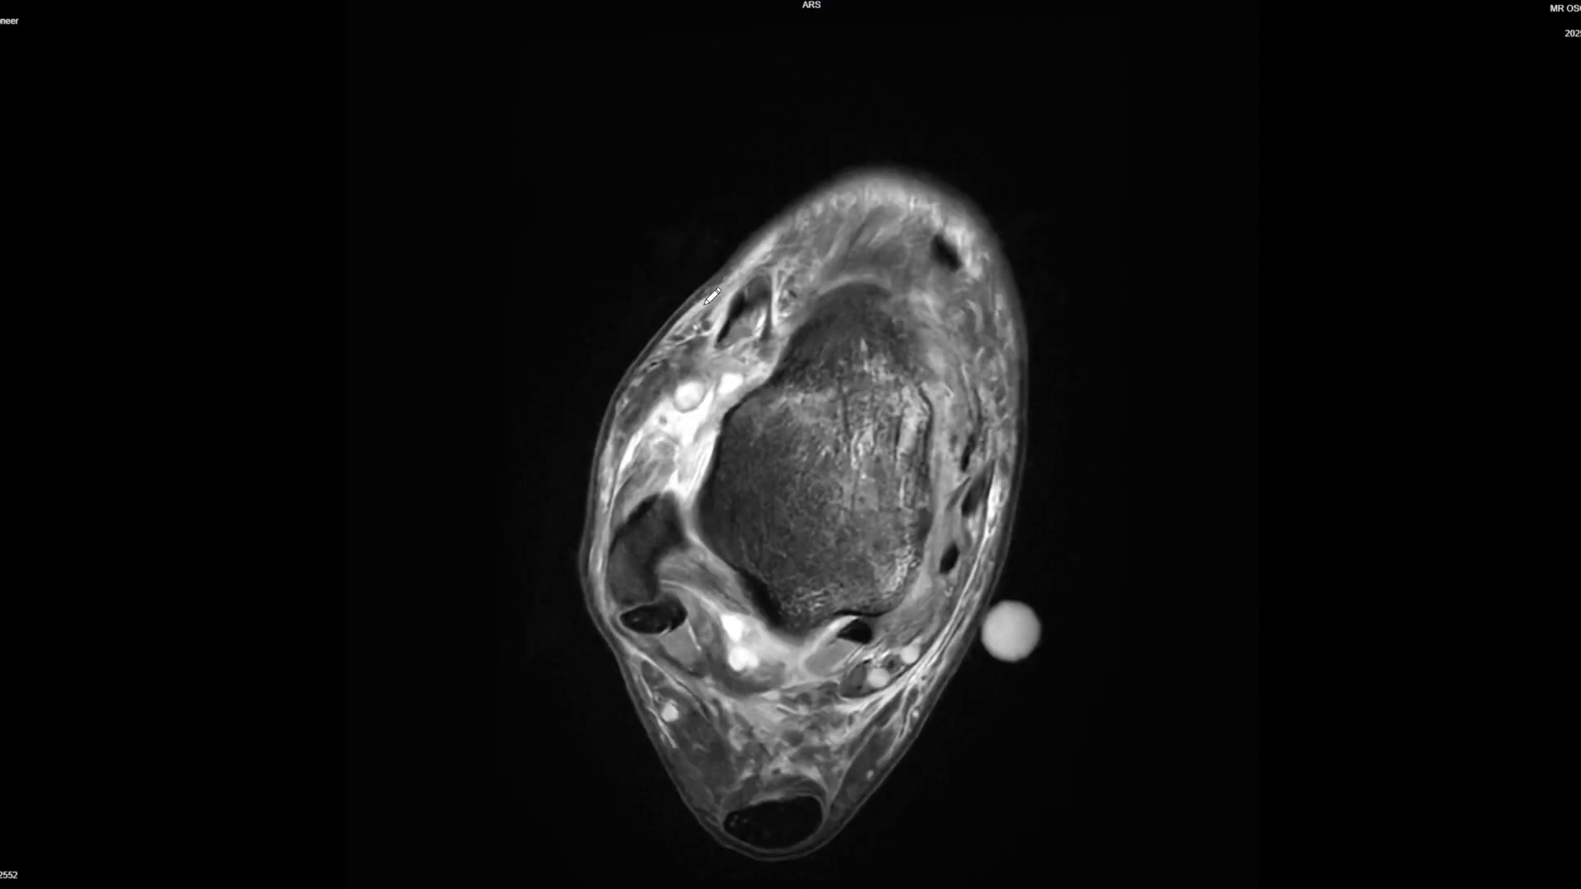
pyautogui.scroll(-8, 737, 299)
pyautogui.scroll(-2, 737, 300)
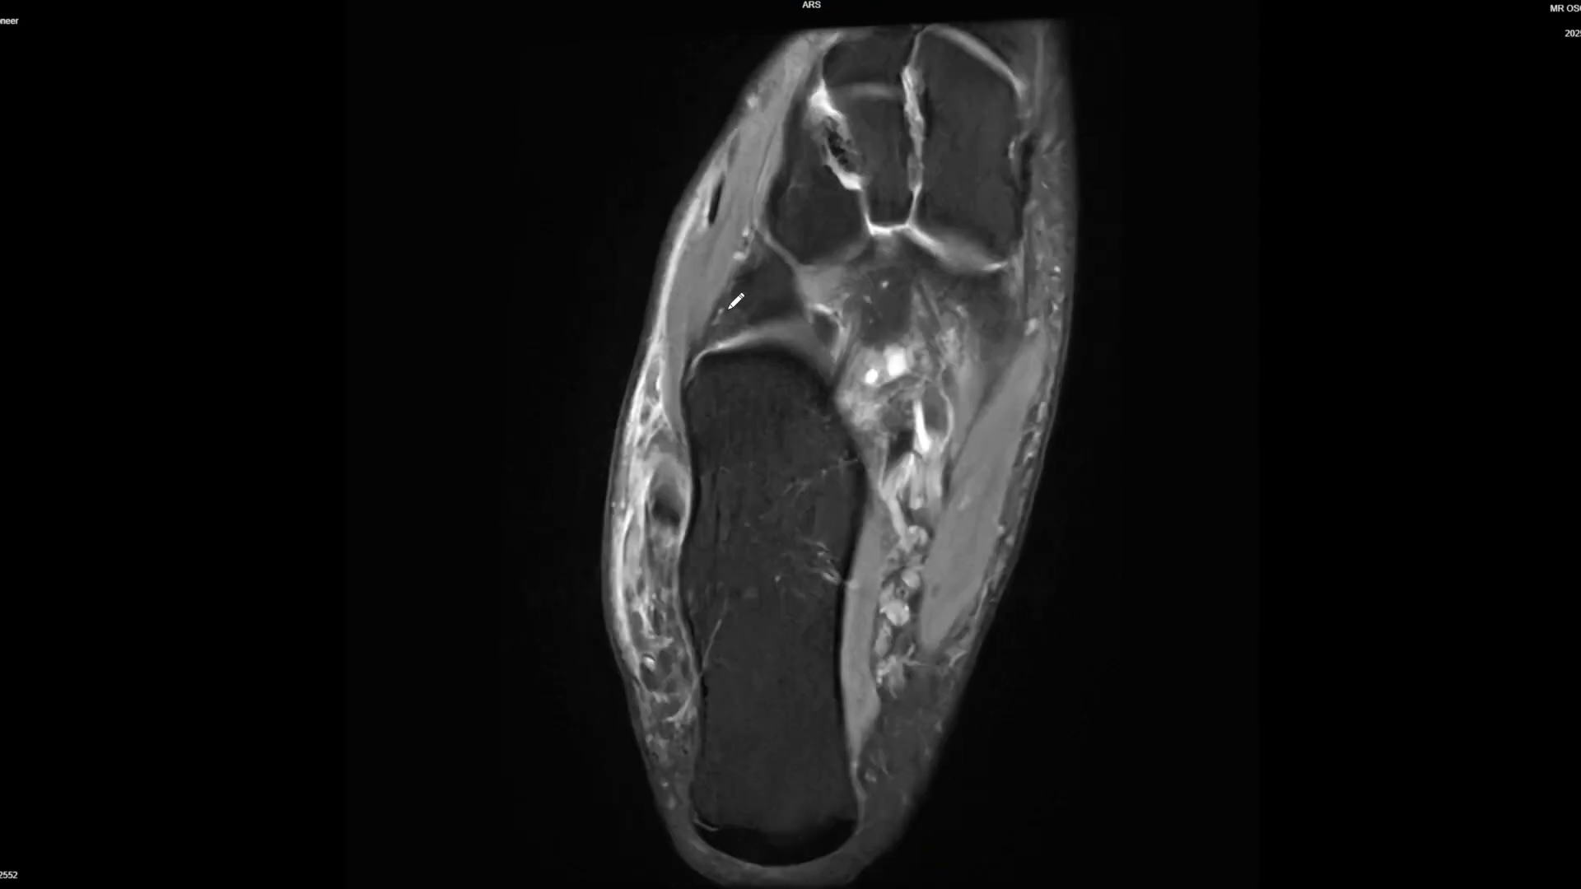
pyautogui.scroll(-2, 700, 355)
pyautogui.scroll(-3, 690, 359)
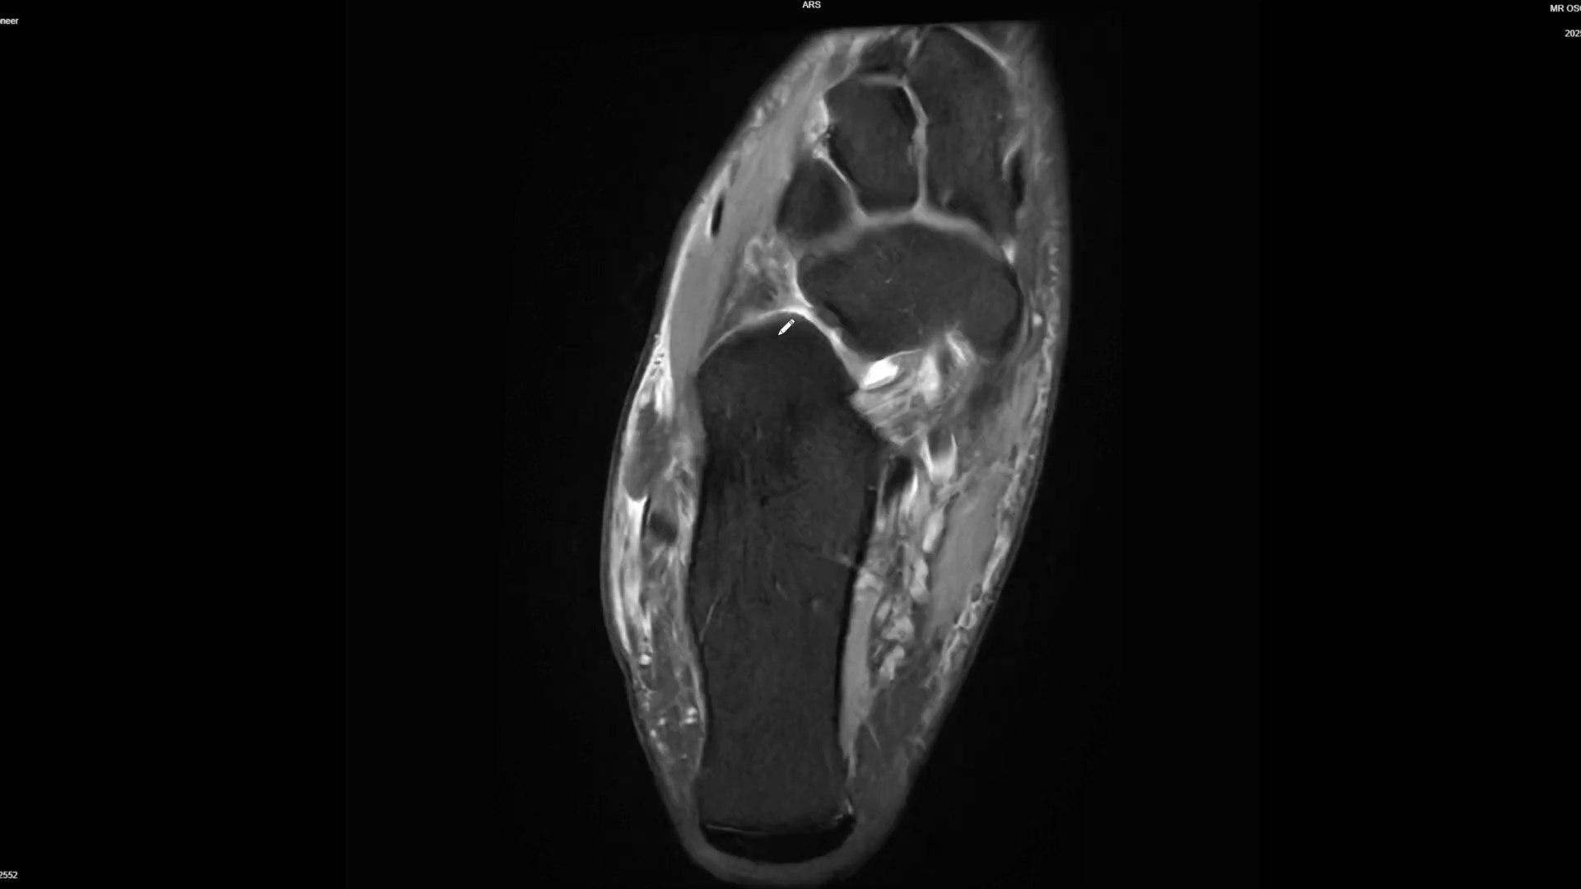
pyautogui.scroll(-3, 579, 453)
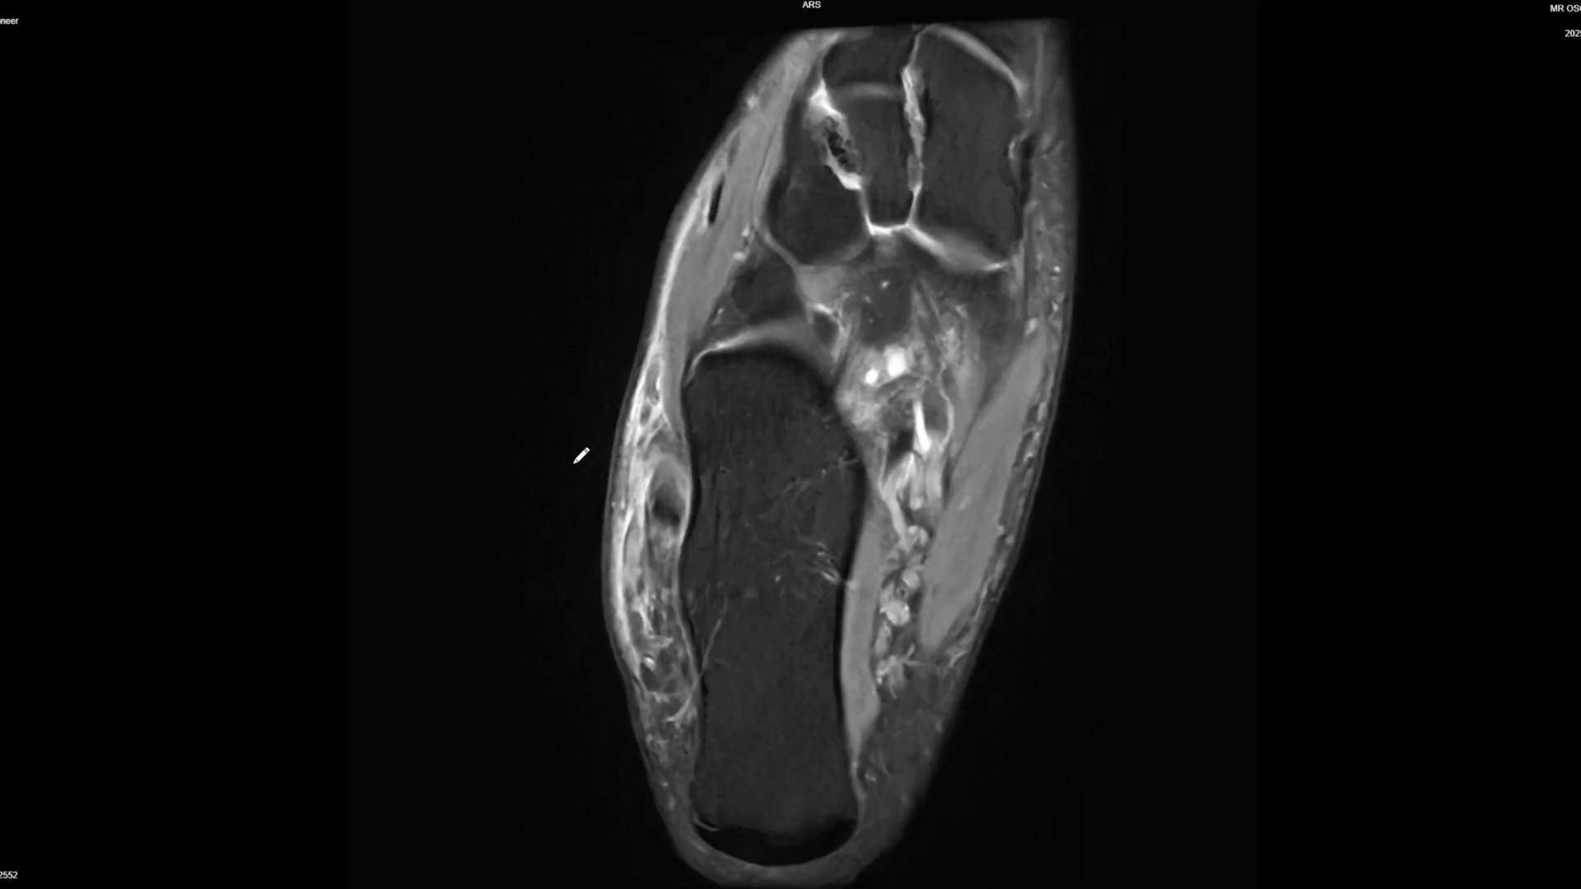
pyautogui.scroll(-4, 634, 486)
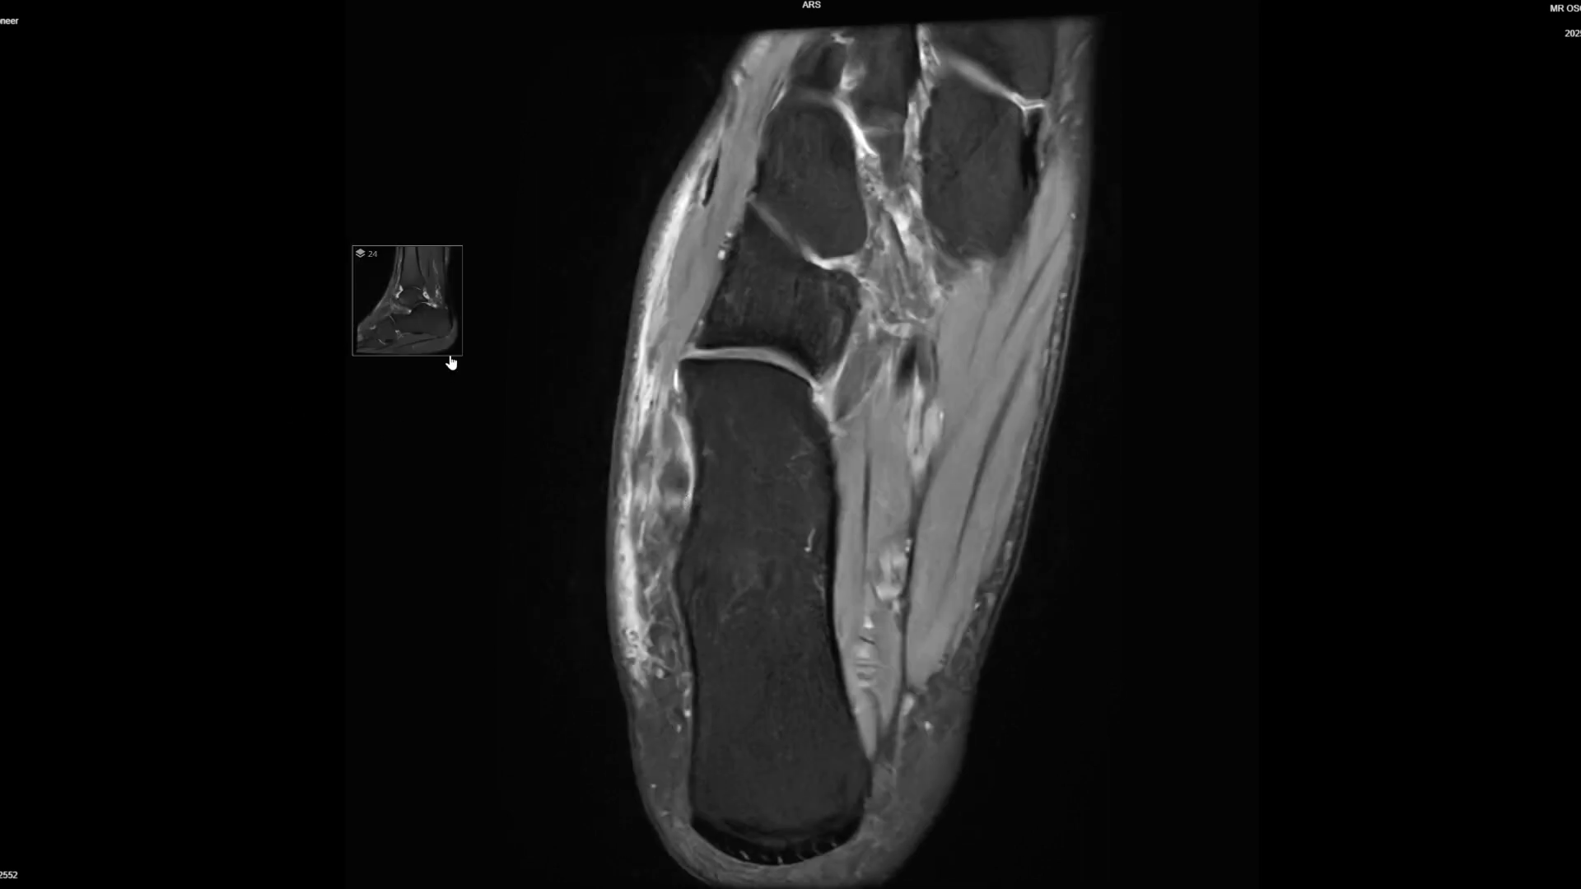
# Step: Load and page through the sagittal series, then return to the axial series at talus level
pyautogui.moveTo(448, 356); pyautogui.dragTo(655, 609)
pyautogui.scroll(-3, 655, 609)
pyautogui.scroll(-4, 656, 609)
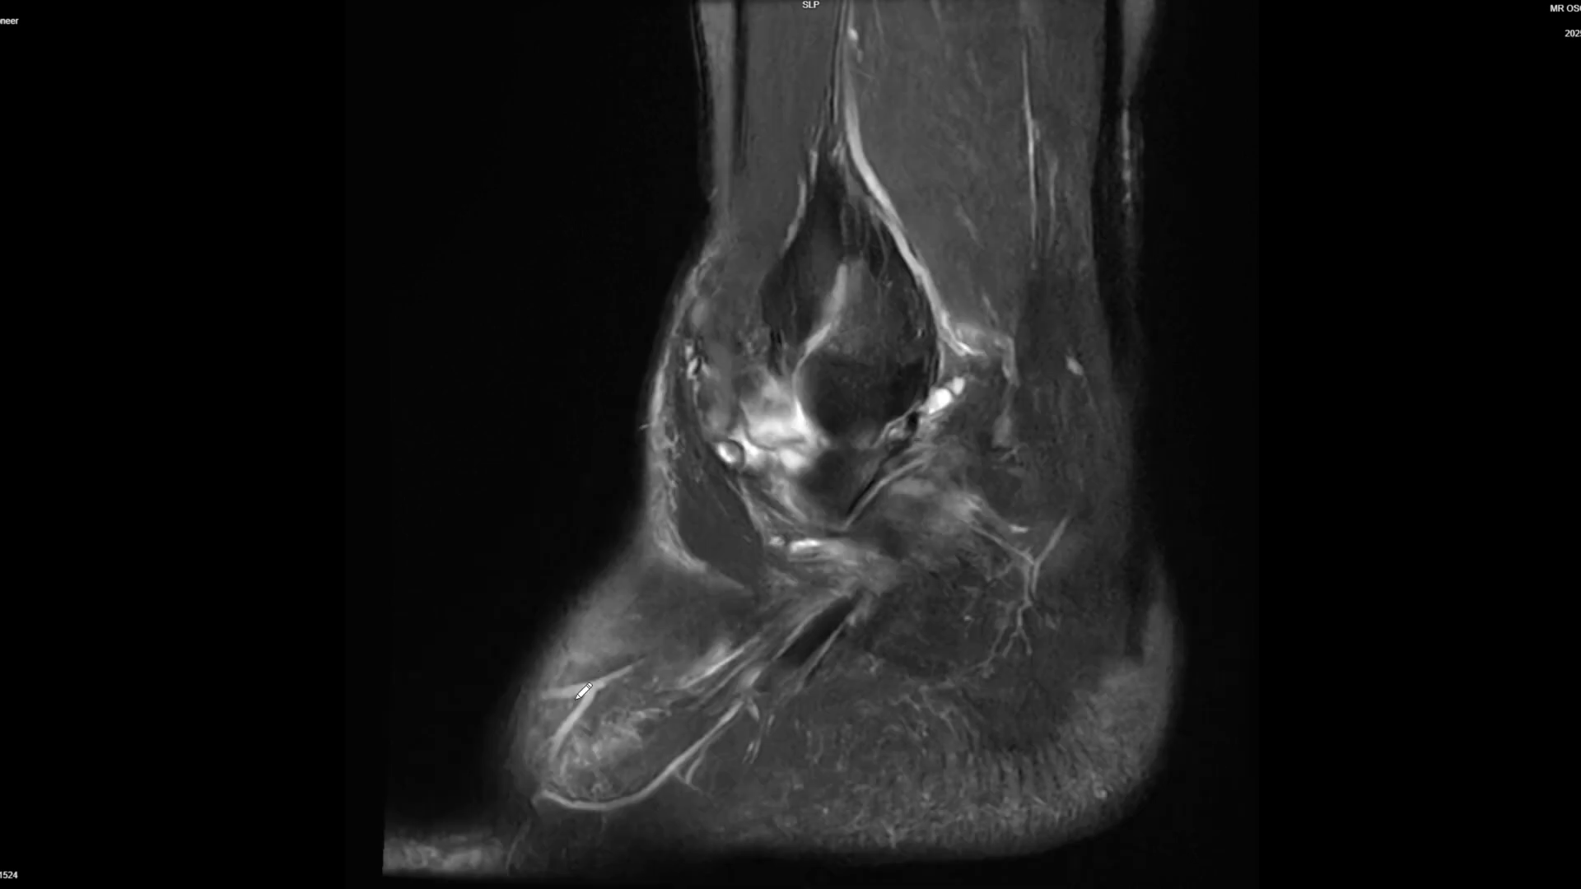
pyautogui.scroll(-5, 609, 753)
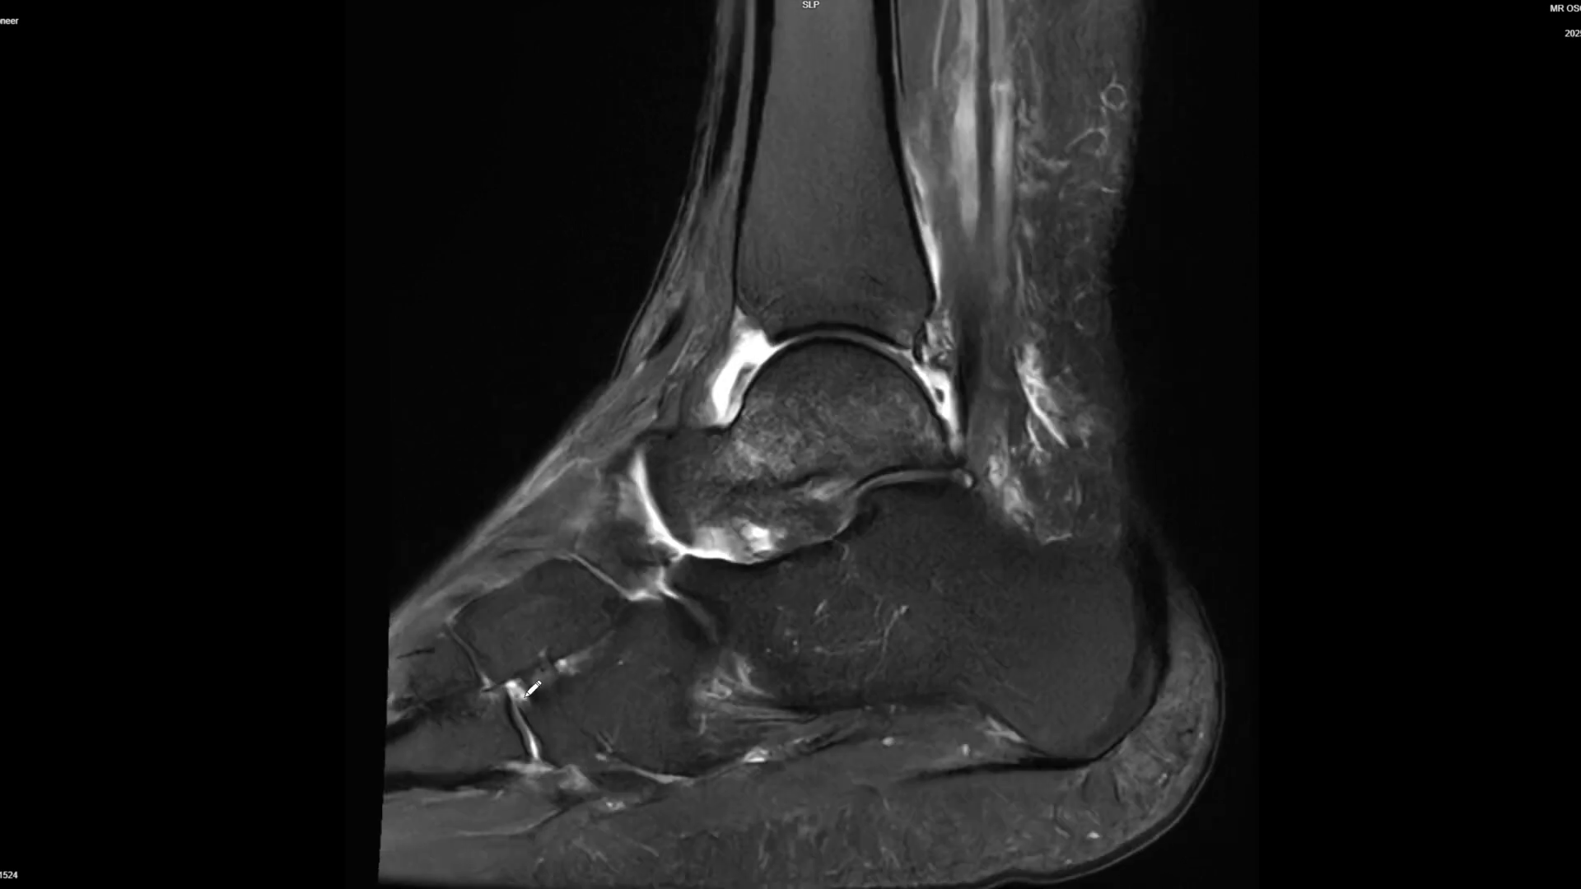
pyautogui.scroll(6, 469, 600)
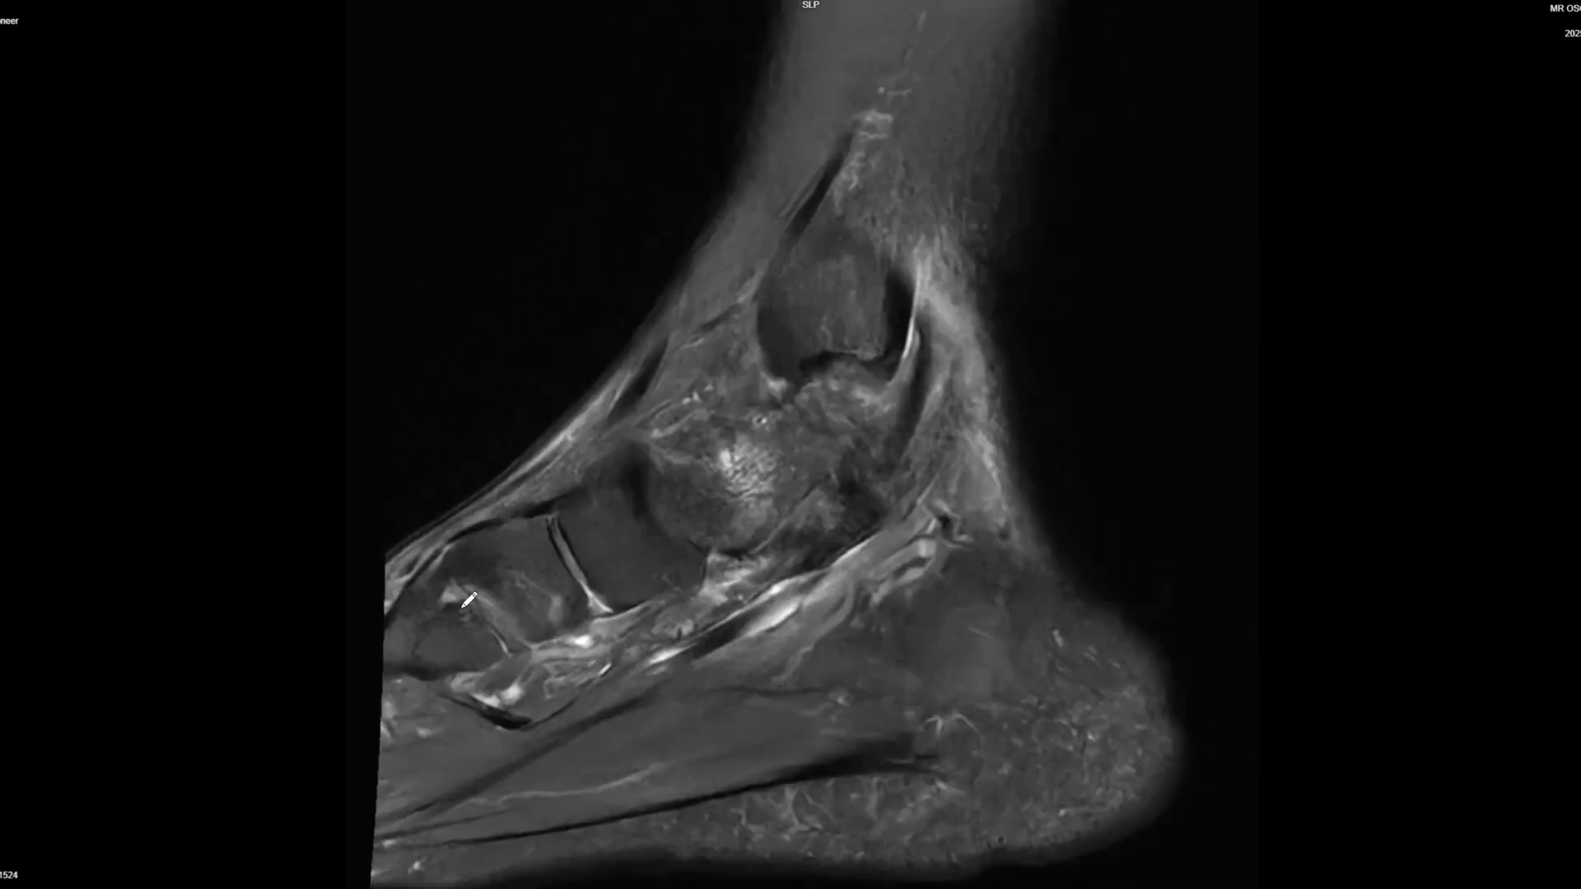
pyautogui.scroll(3, 521, 609)
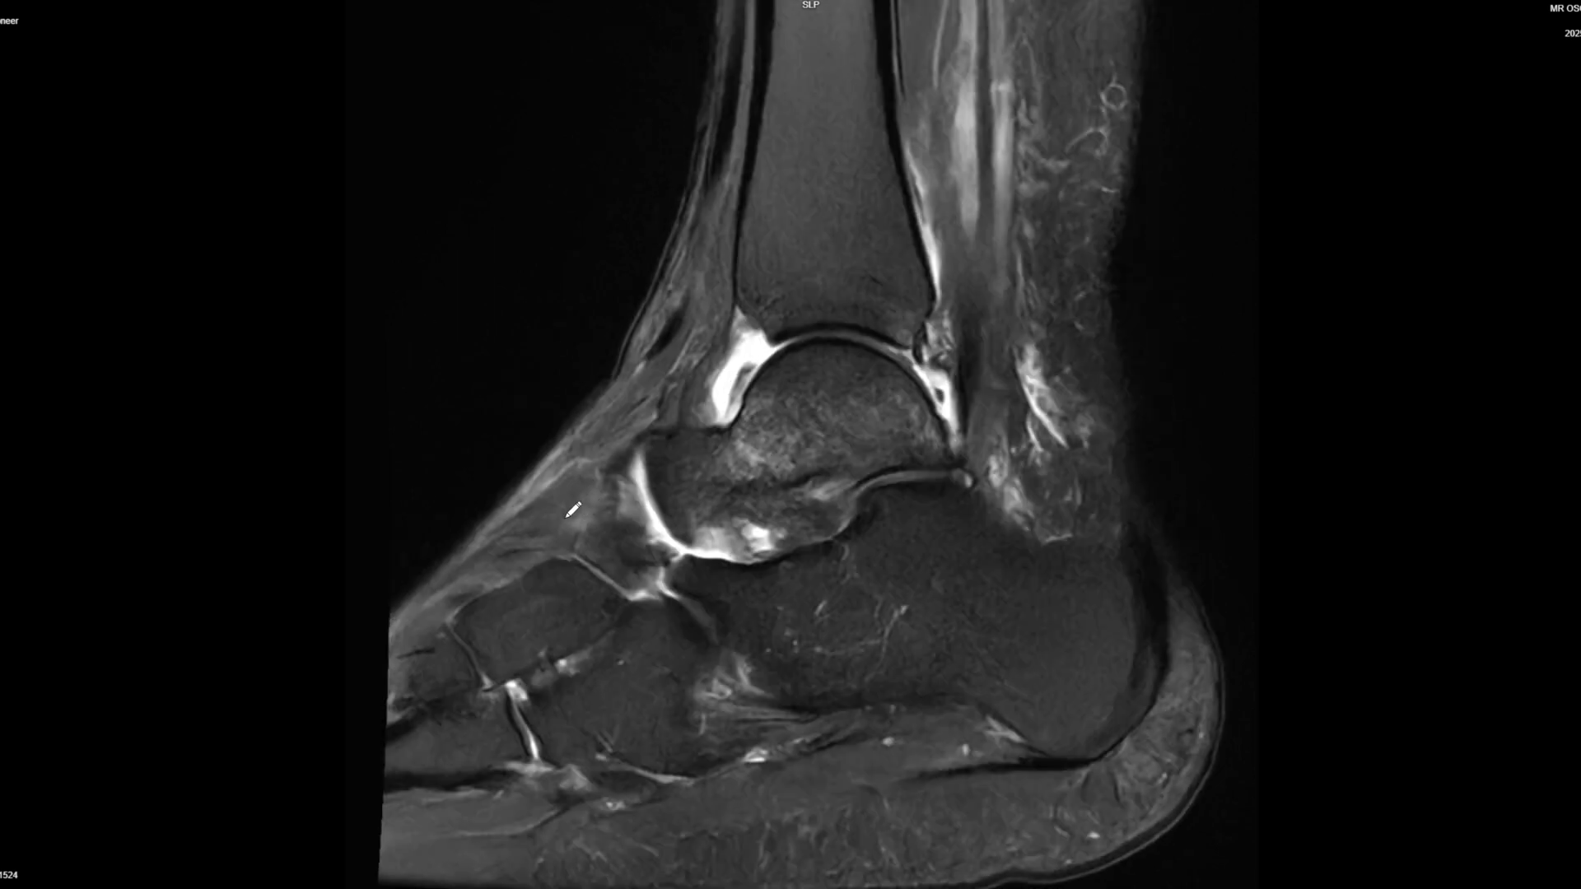
pyautogui.press('pagedown')
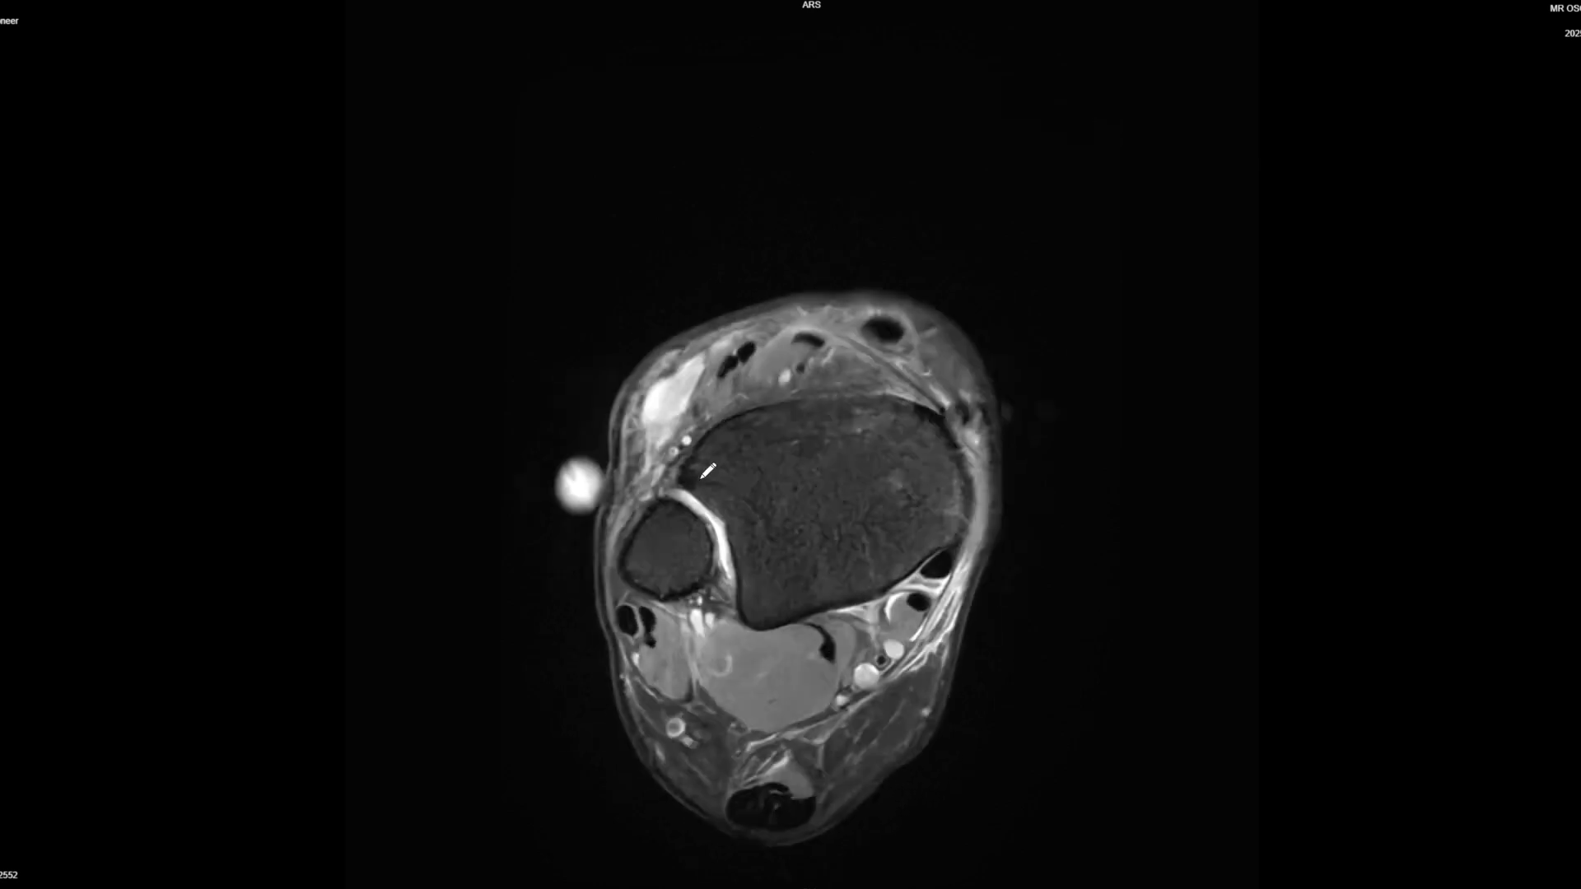
# Step: Draw a magenta line at the soft tissue beside the talus near the skin marker on a coronal slice
pyautogui.scroll(5, 708, 471)
pyautogui.scroll(-3, 711, 462)
pyautogui.scroll(3, 743, 403)
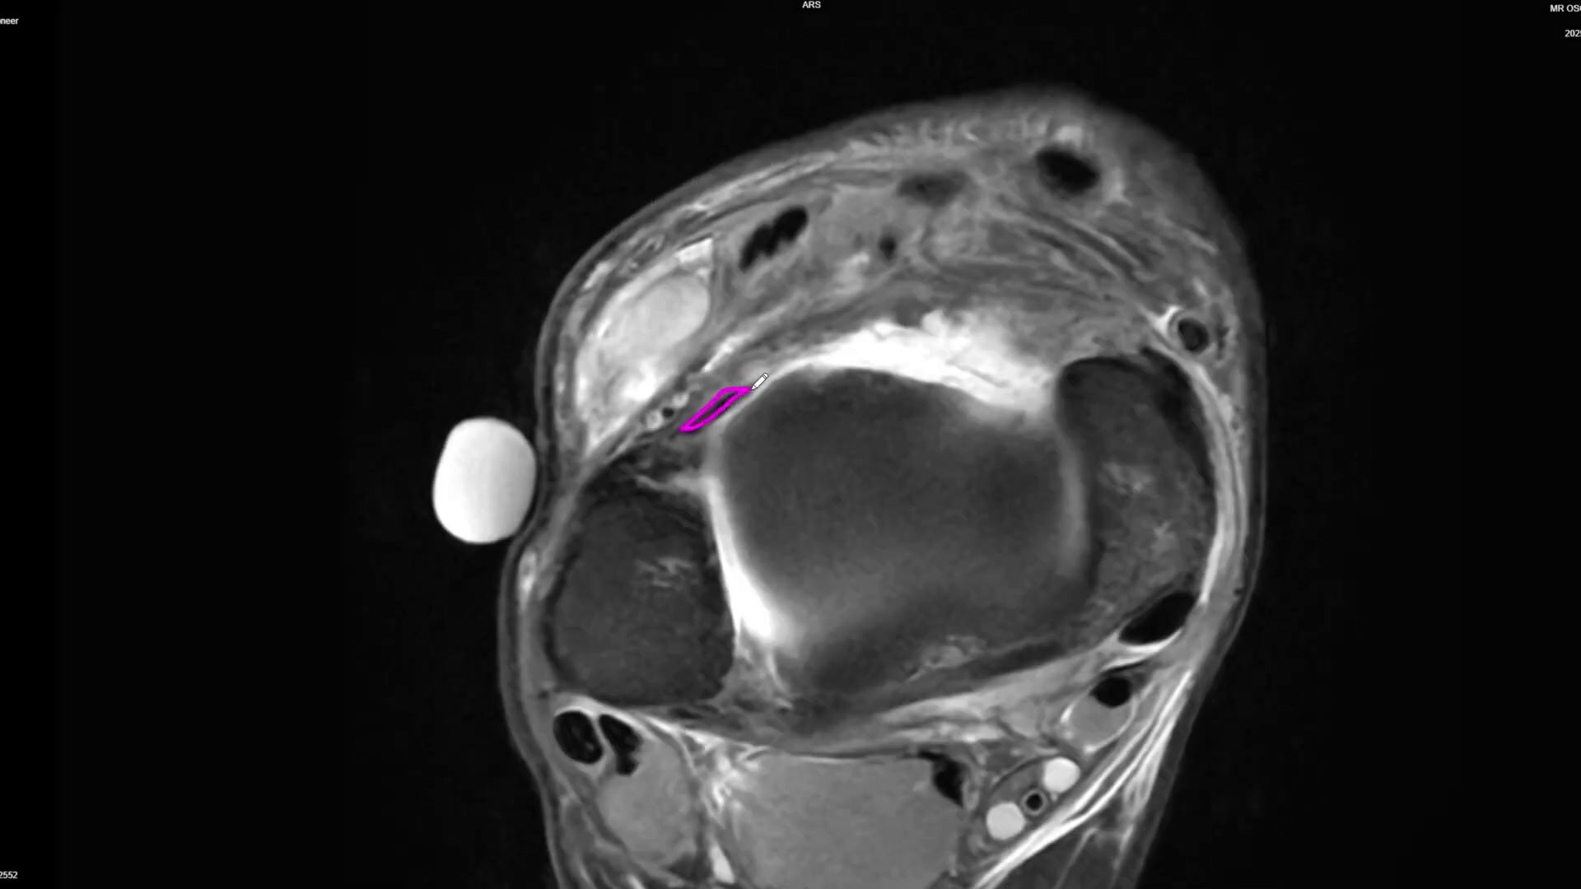
pyautogui.scroll(-5, 798, 412)
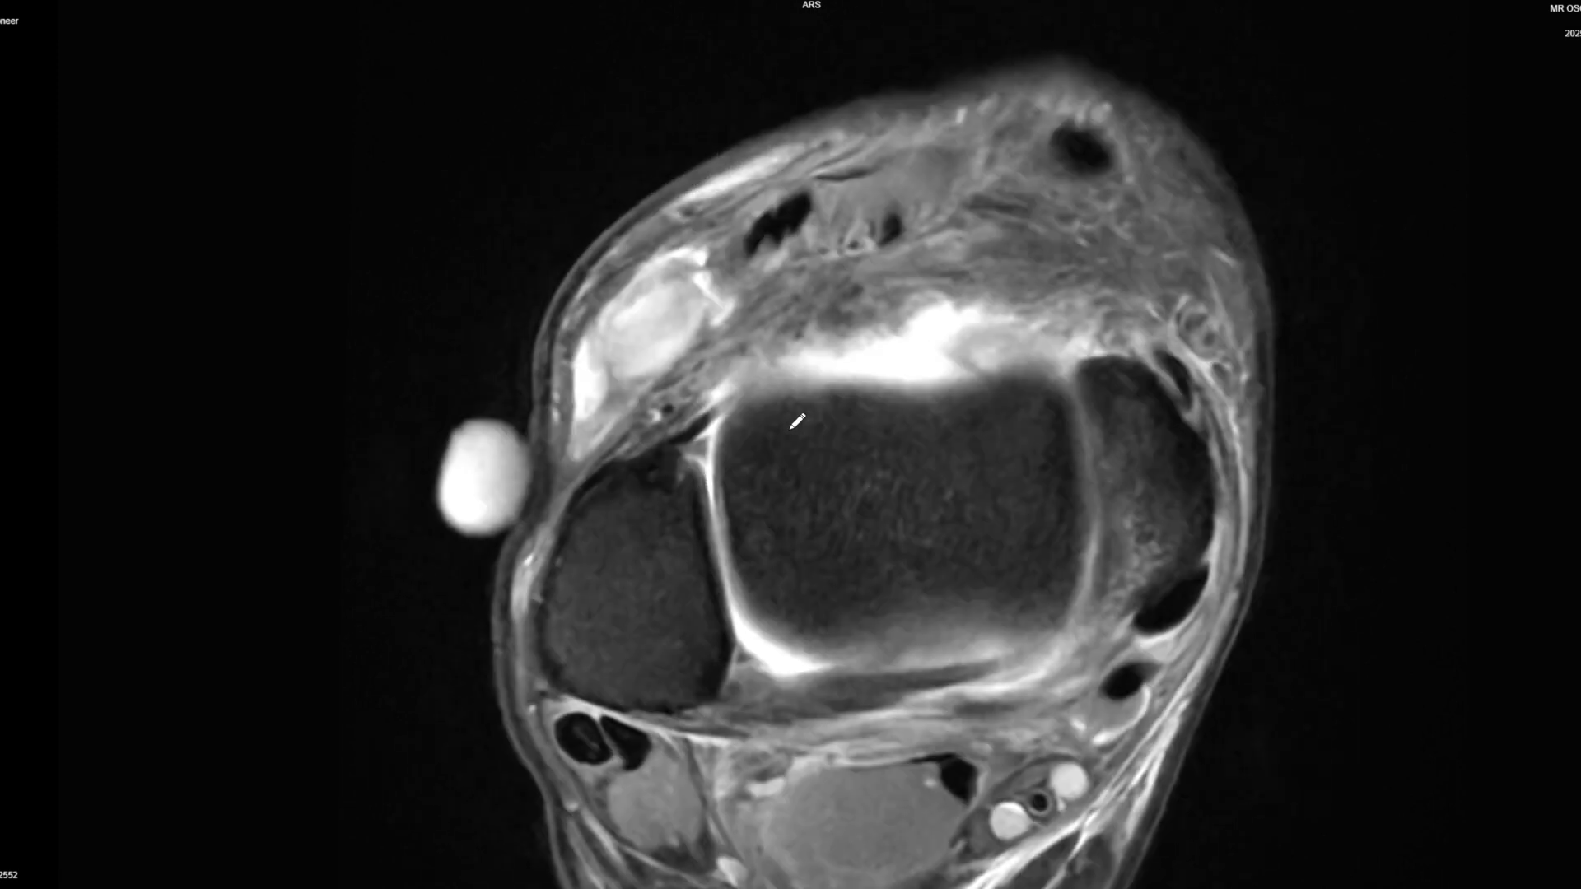
pyautogui.scroll(-5, 796, 421)
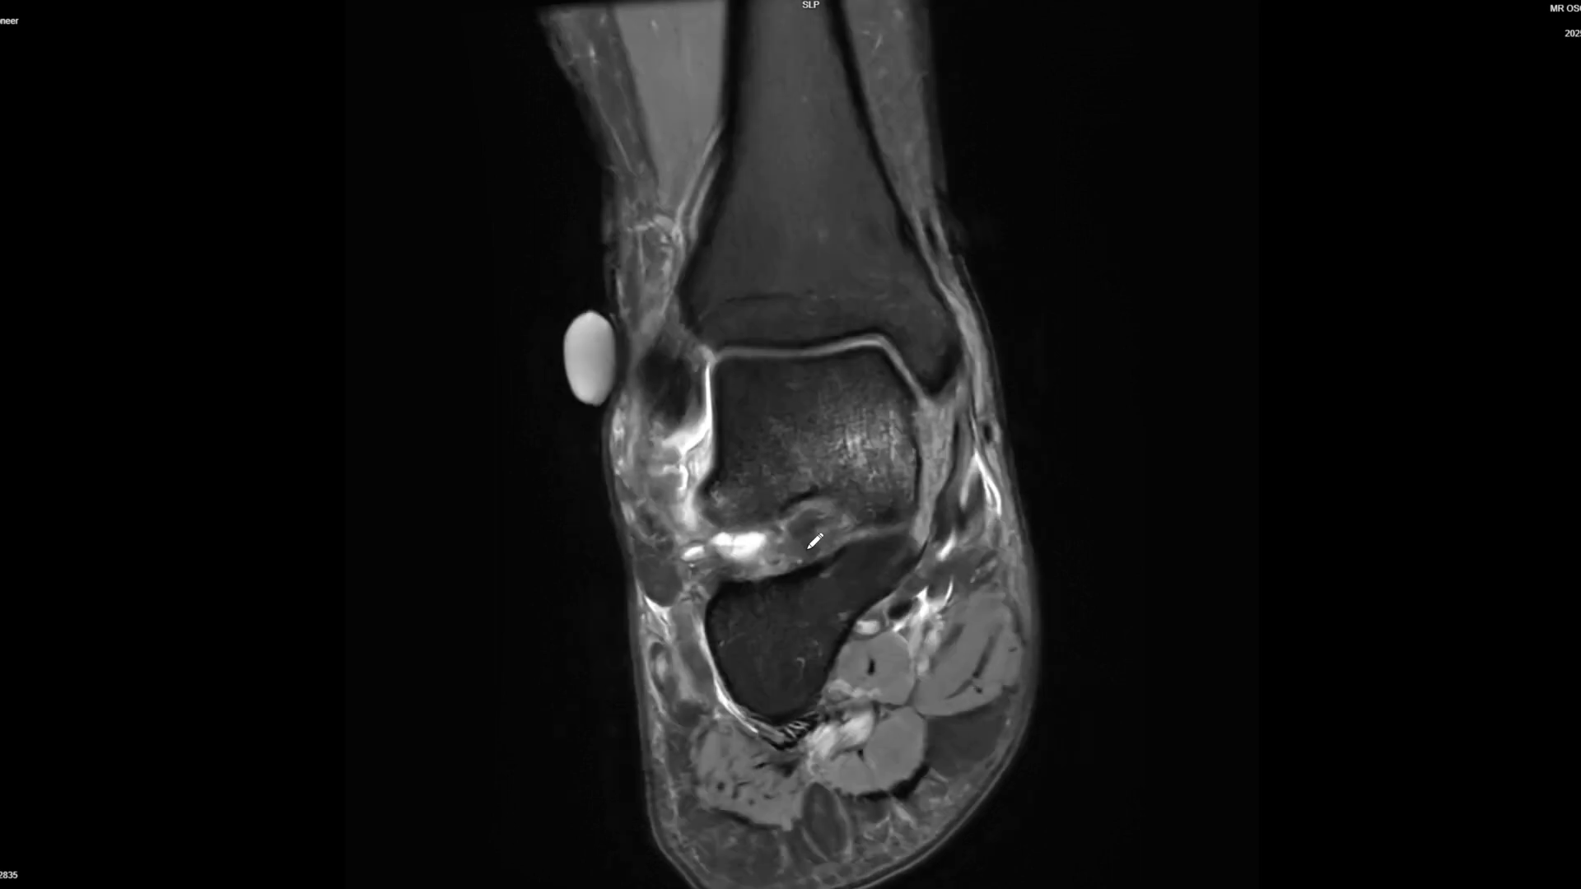
pyautogui.scroll(3, 706, 271)
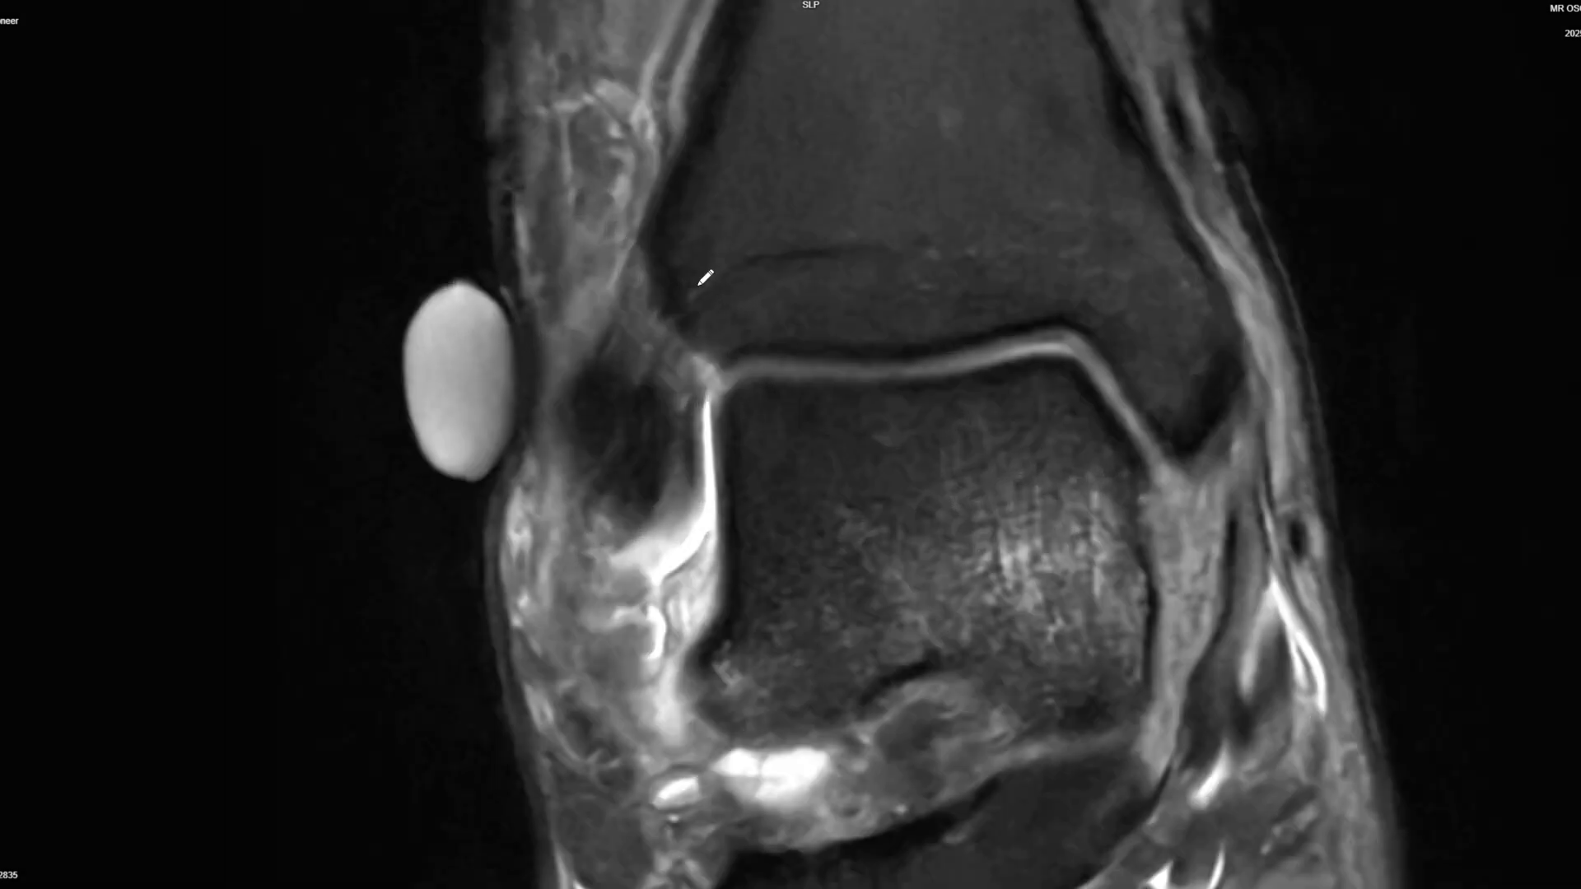
pyautogui.moveTo(646, 253); pyautogui.dragTo(593, 349)
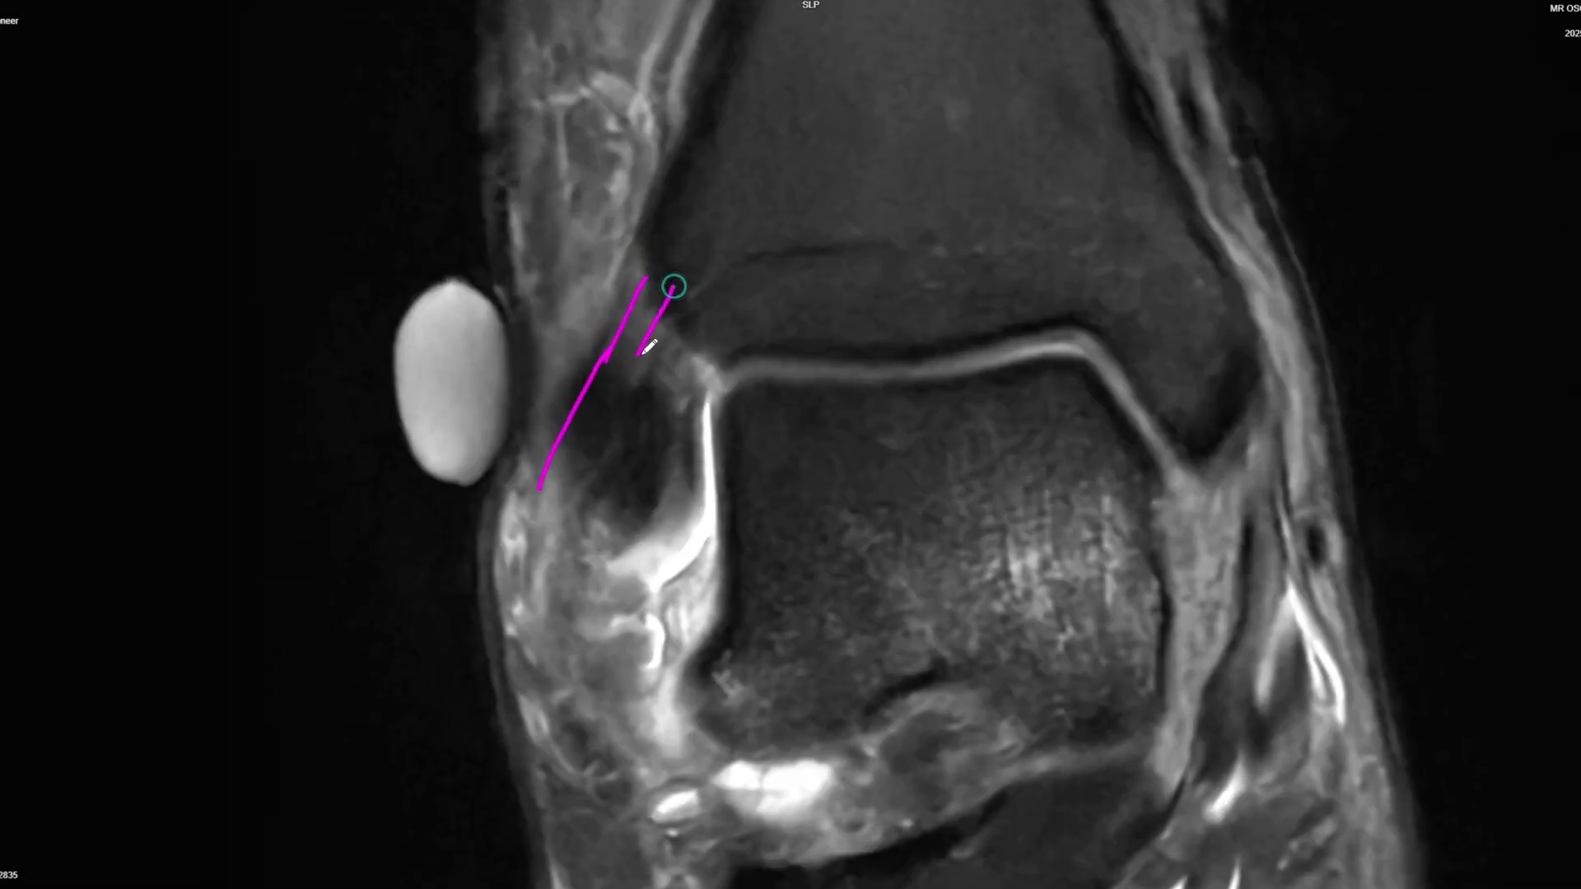
pyautogui.scroll(-2, 791, 469)
pyautogui.scroll(2, 783, 479)
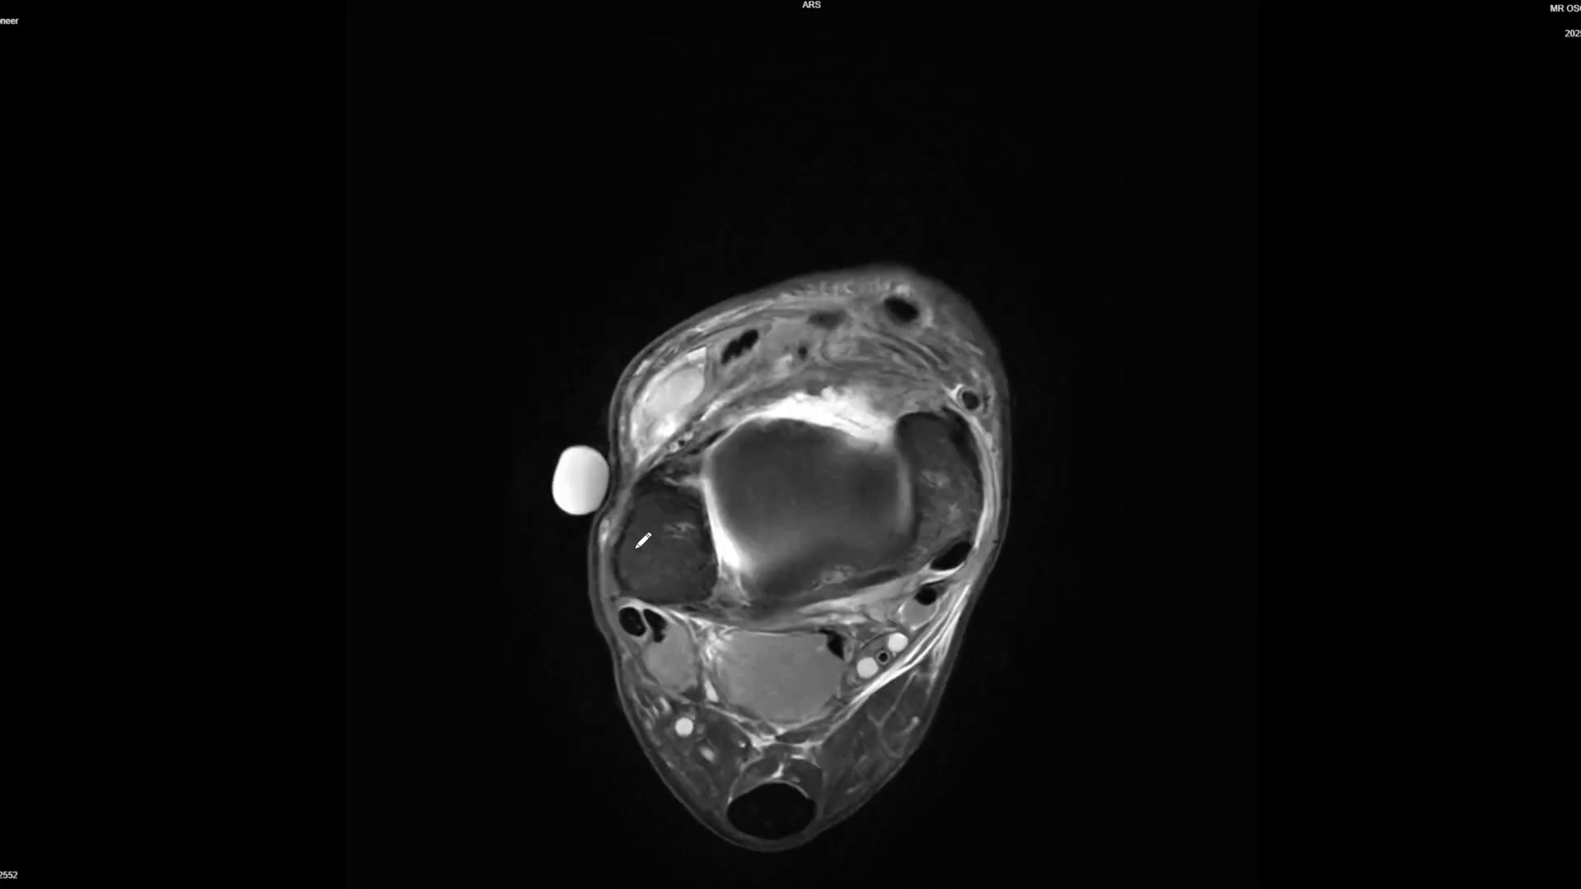
# Step: Draw a magenta pen curve beside the talus on an axial slice, then scroll into the second axial series
pyautogui.scroll(-5, 643, 540)
pyautogui.scroll(-8, 685, 495)
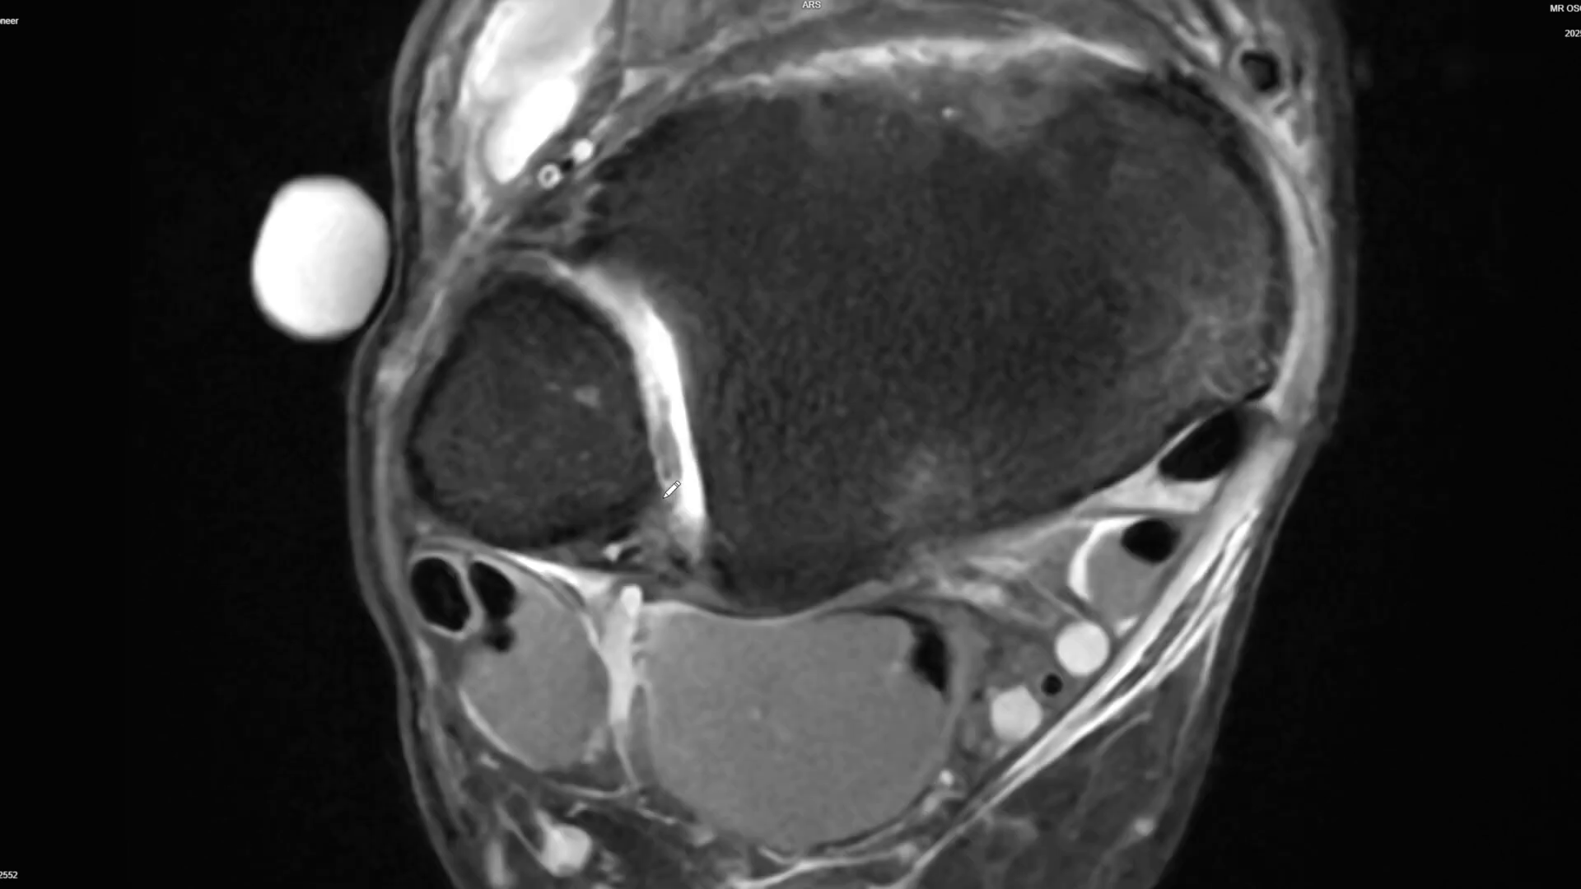
pyautogui.scroll(6, 788, 616)
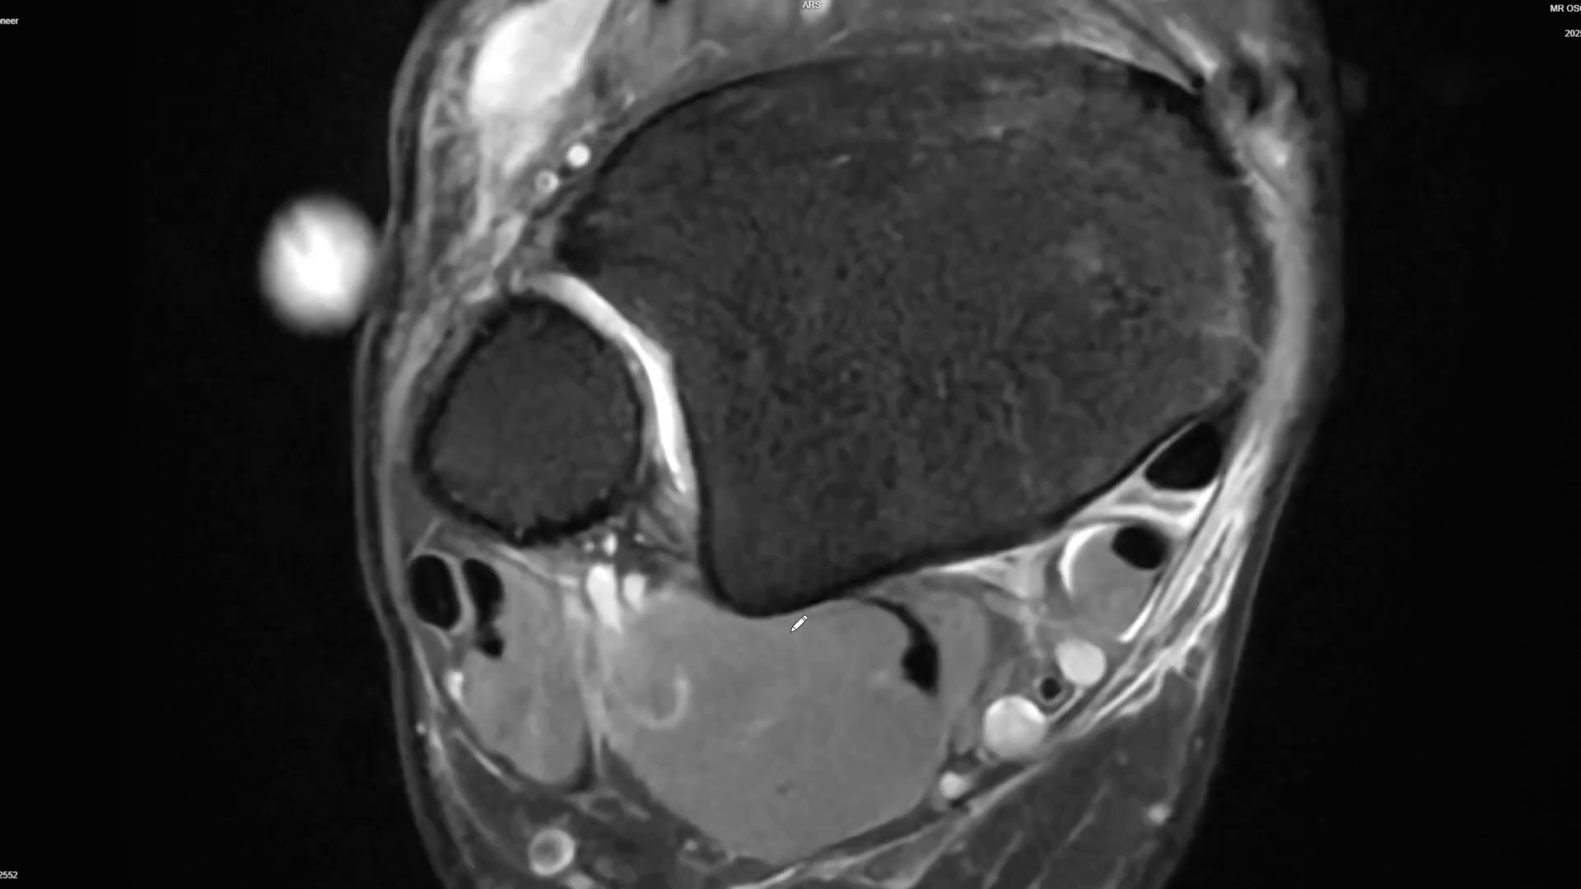
pyautogui.scroll(-5, 719, 655)
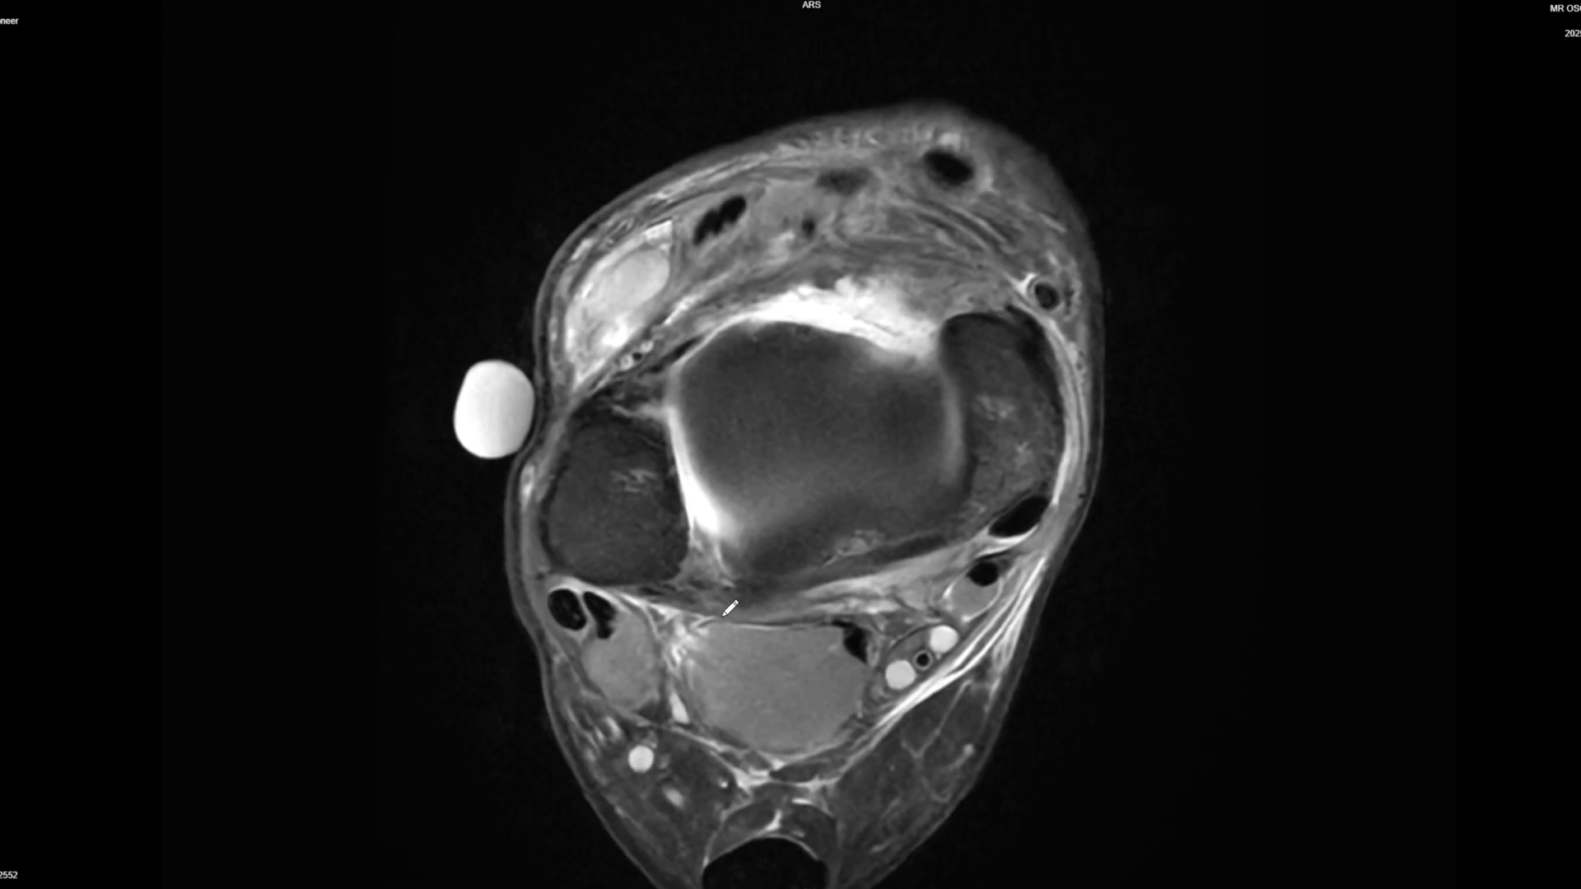
pyautogui.scroll(-6, 730, 609)
pyautogui.scroll(-3, 699, 507)
pyautogui.moveTo(638, 372)
pyautogui.mouseDown()
pyautogui.moveTo(618, 412)
pyautogui.moveTo(631, 488)
pyautogui.mouseUp()
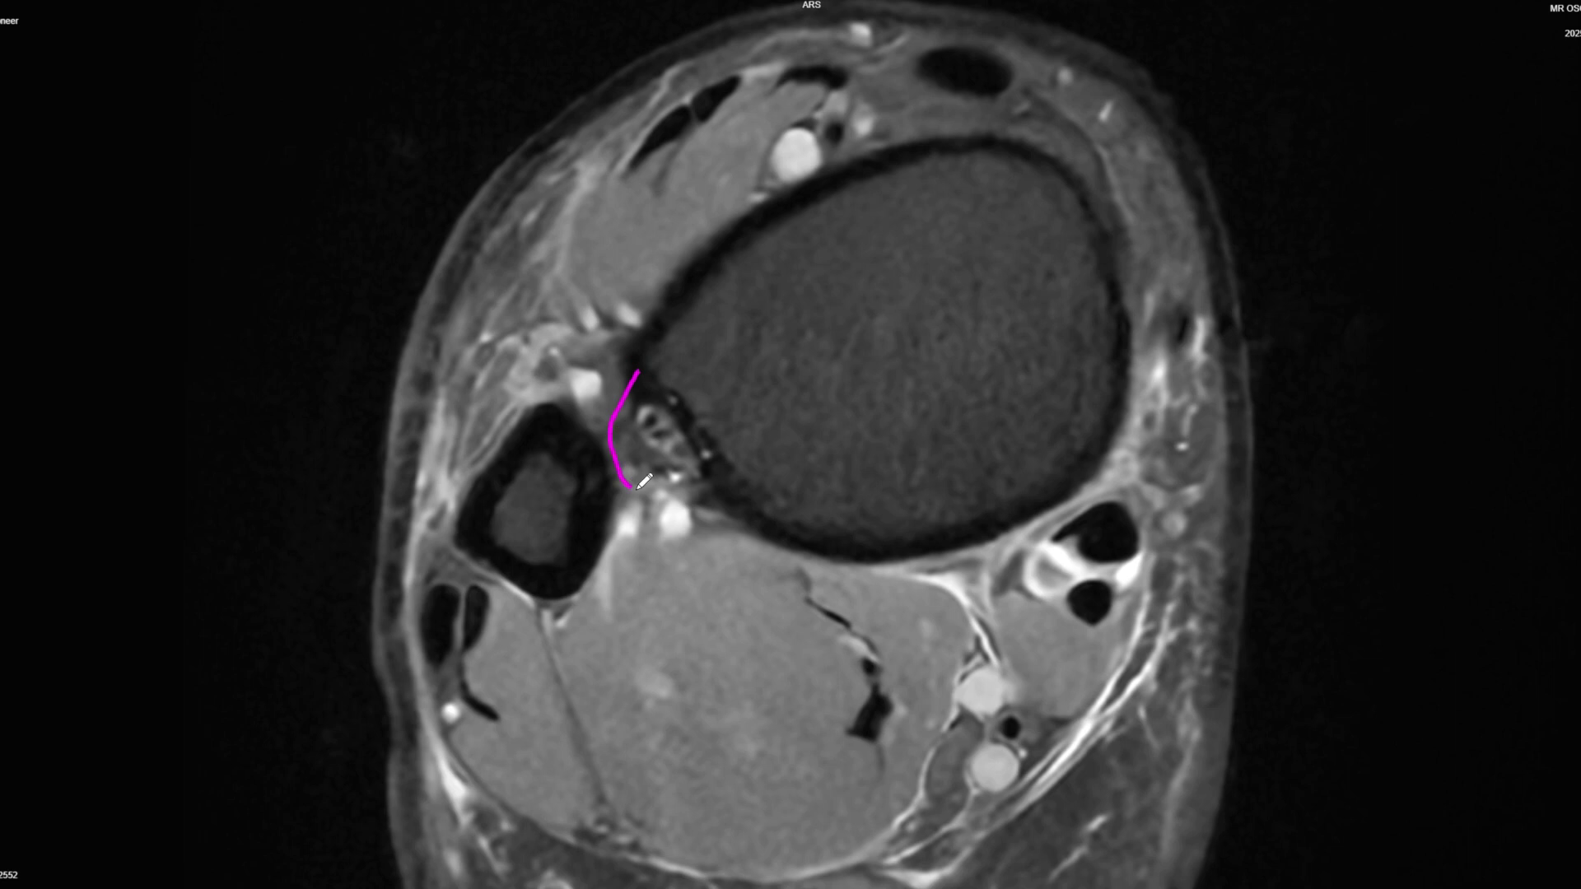
pyautogui.scroll(-6, 682, 441)
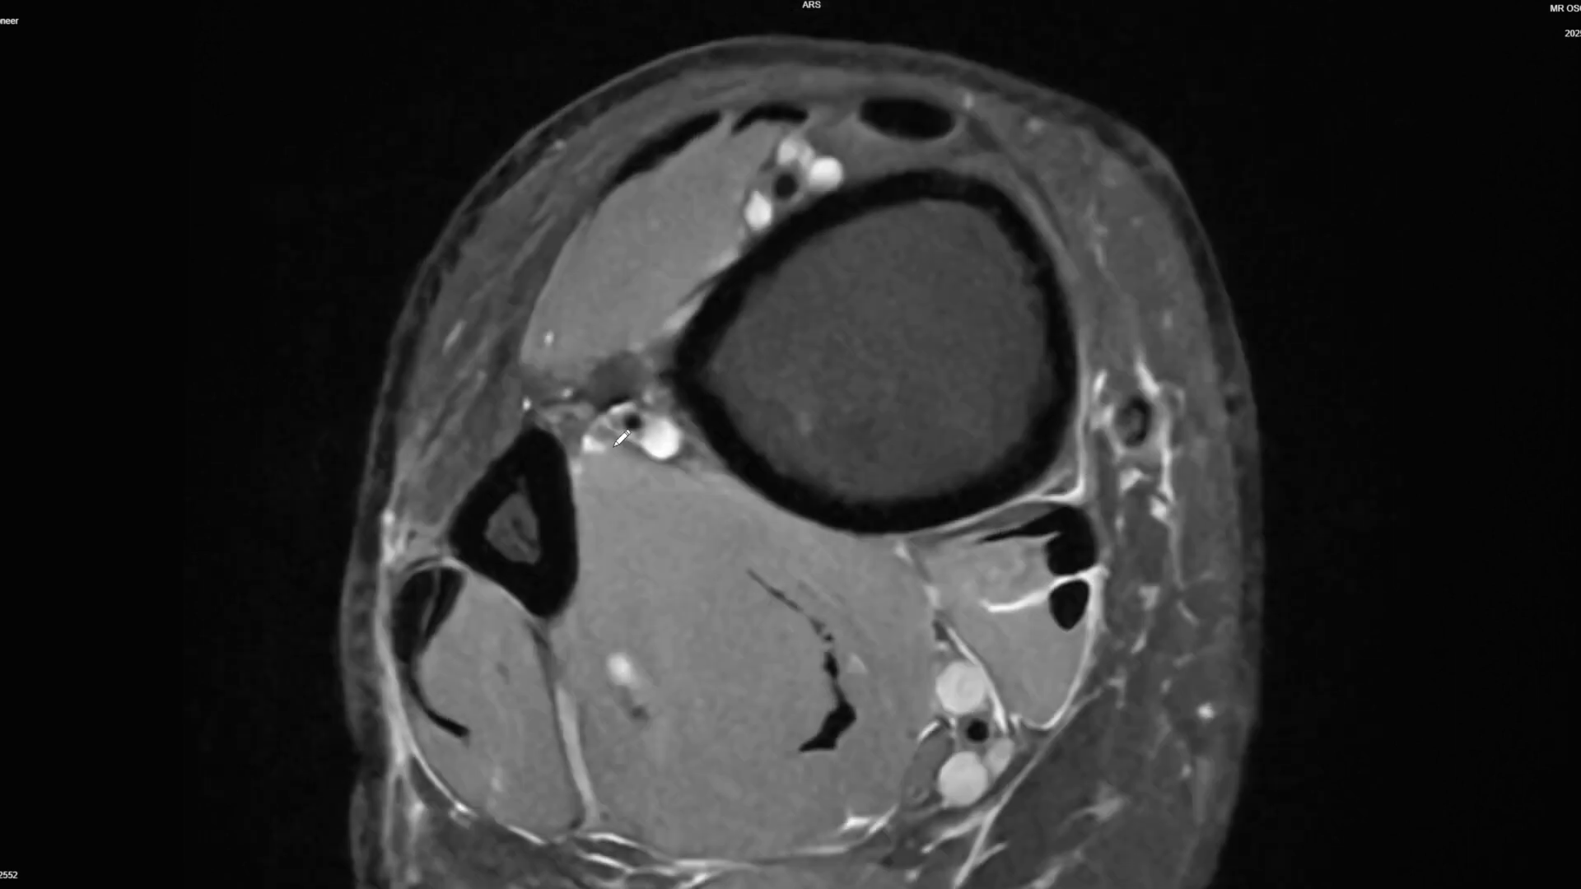
pyautogui.scroll(-6, 568, 426)
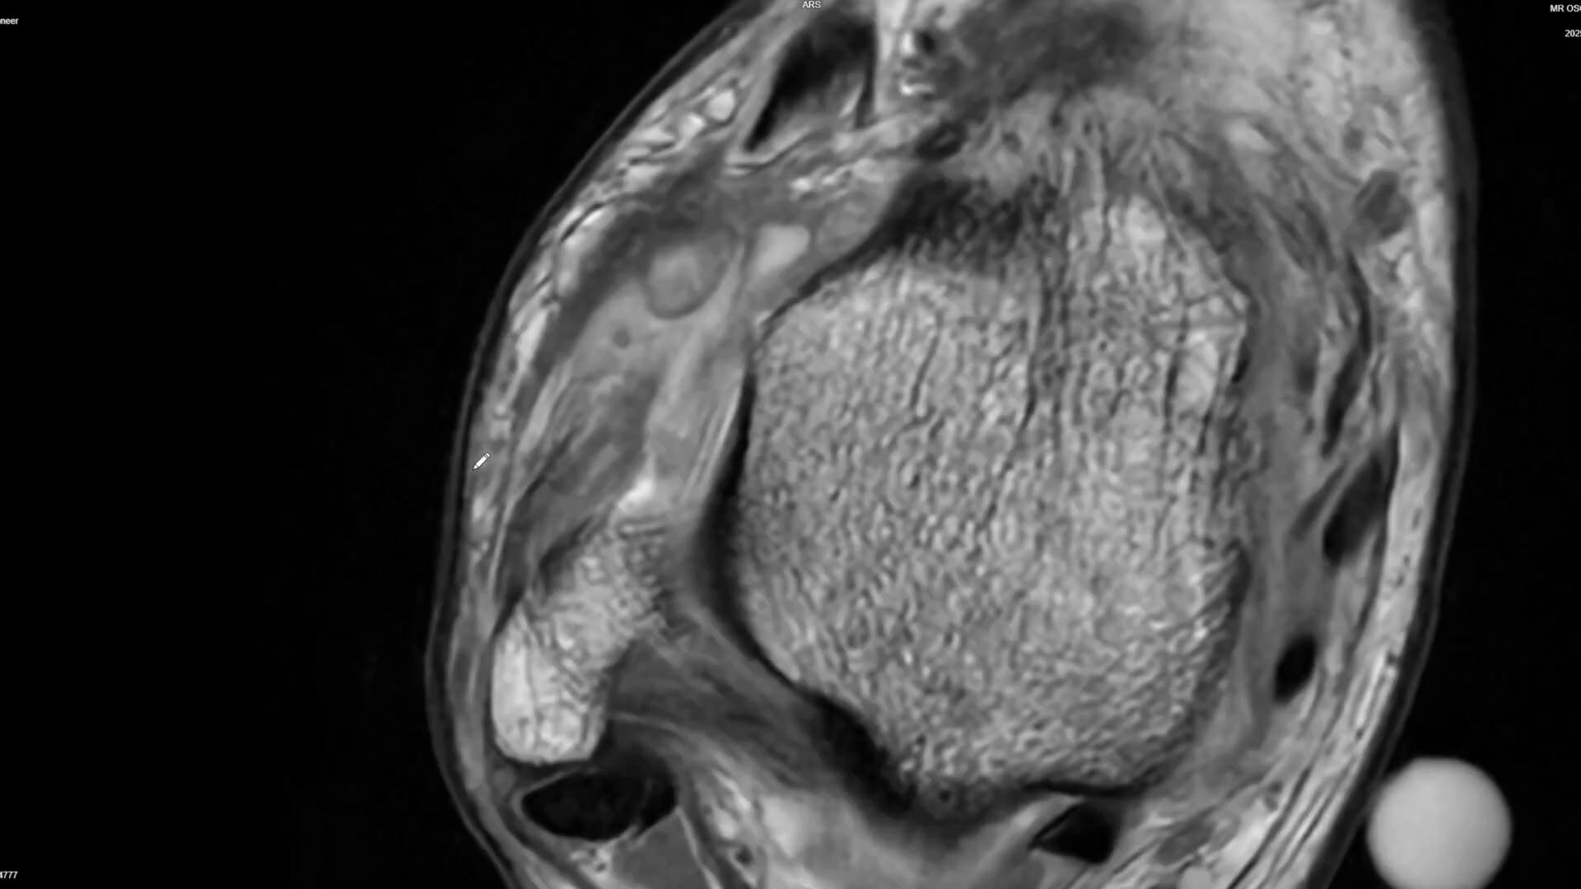
# Step: Circle and trace a tendon, outline the bone edge, and arrow the tendon in magenta
pyautogui.moveTo(487, 546)
pyautogui.mouseDown()
pyautogui.moveTo(683, 341)
pyautogui.moveTo(757, 316)
pyautogui.moveTo(745, 363)
pyautogui.moveTo(566, 558)
pyautogui.moveTo(541, 532)
pyautogui.moveTo(635, 391)
pyautogui.moveTo(757, 325)
pyautogui.moveTo(746, 368)
pyautogui.moveTo(564, 557)
pyautogui.mouseUp()
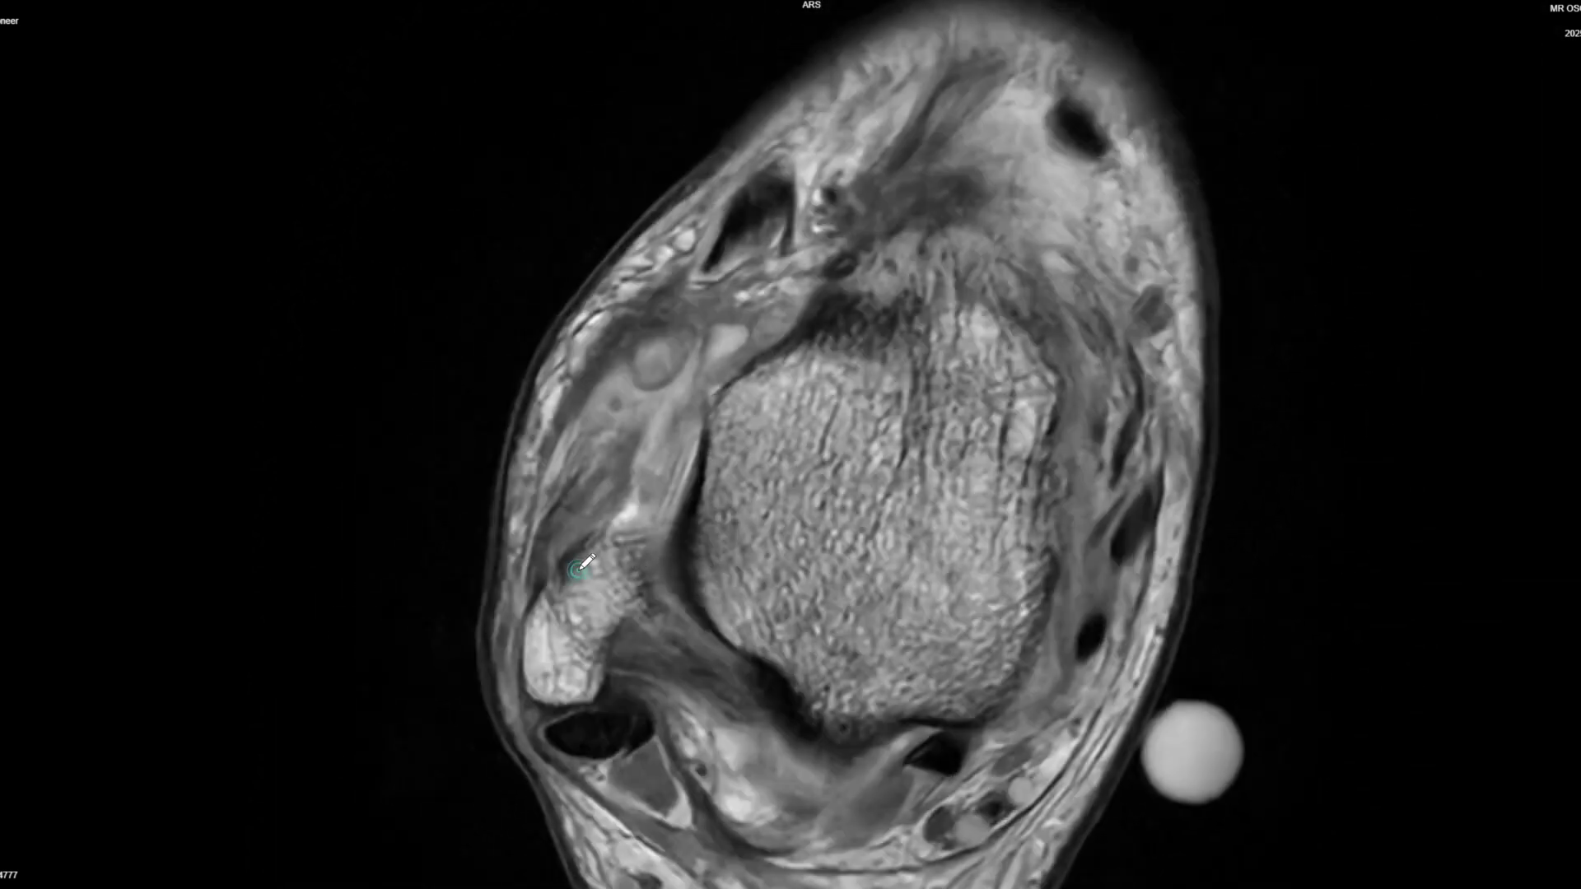
pyautogui.moveTo(578, 568)
pyautogui.mouseDown()
pyautogui.moveTo(638, 482)
pyautogui.moveTo(630, 421)
pyautogui.moveTo(517, 561)
pyautogui.moveTo(521, 594)
pyautogui.mouseUp()
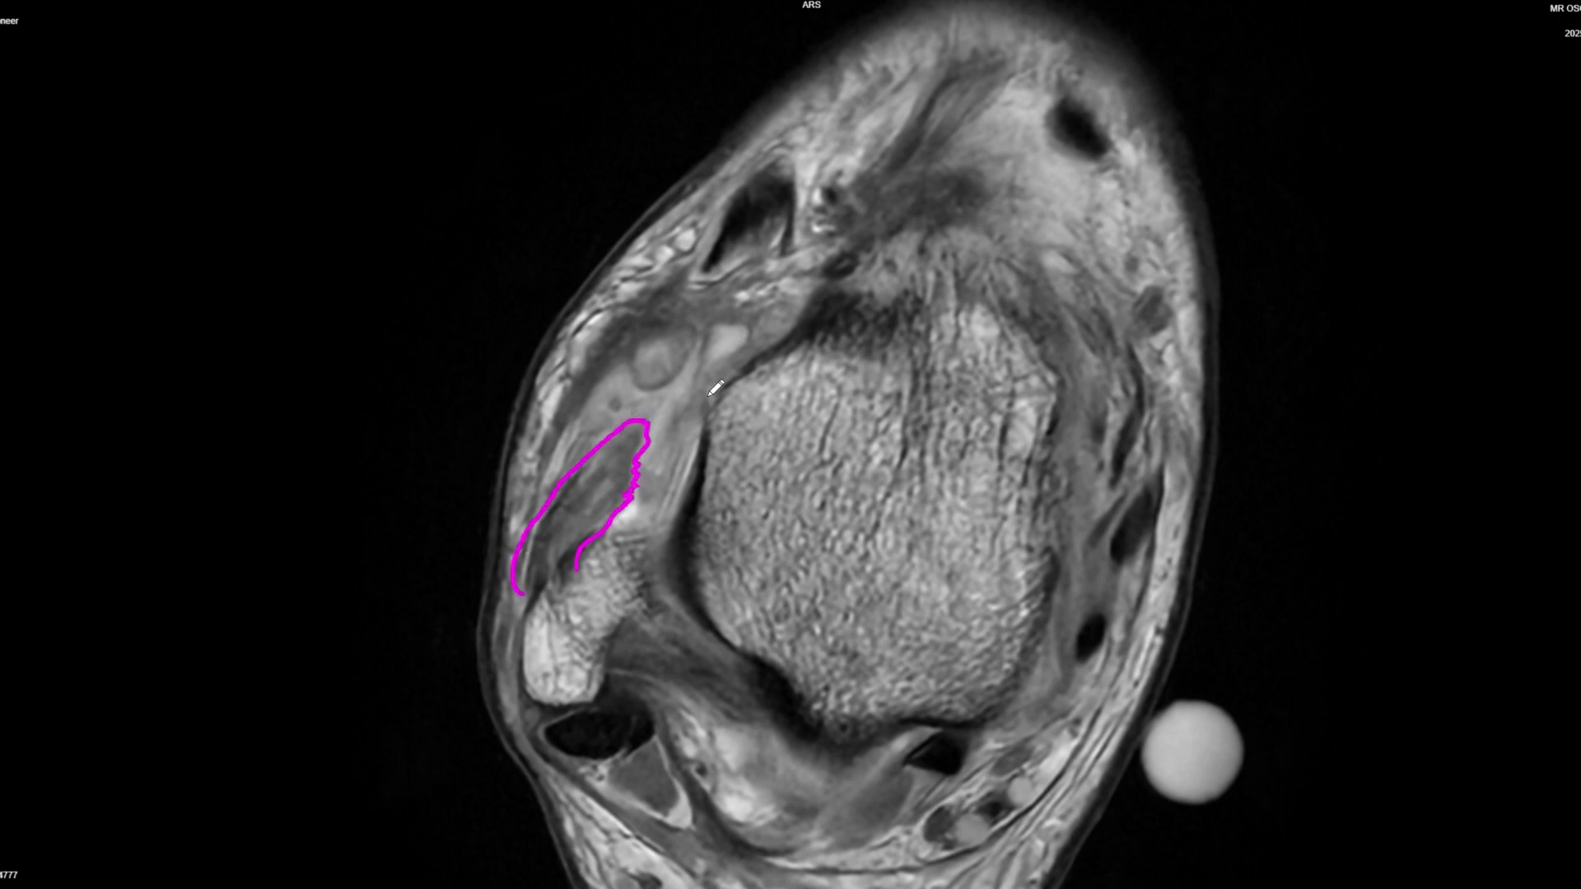
pyautogui.moveTo(691, 485)
pyautogui.mouseDown()
pyautogui.moveTo(711, 415)
pyautogui.moveTo(762, 372)
pyautogui.moveTo(689, 438)
pyautogui.moveTo(660, 441)
pyautogui.moveTo(678, 485)
pyautogui.mouseUp()
pyautogui.scroll(-1, 710, 598)
pyautogui.moveTo(673, 350)
pyautogui.mouseDown()
pyautogui.moveTo(671, 424)
pyautogui.moveTo(654, 418)
pyautogui.mouseUp()
# Step: On further axial slices, sketch over the tendon and circle the tendon group in magenta
pyautogui.scroll(-1, 686, 412)
pyautogui.scroll(1, 686, 412)
pyautogui.scroll(1, 719, 450)
pyautogui.scroll(-1, 719, 451)
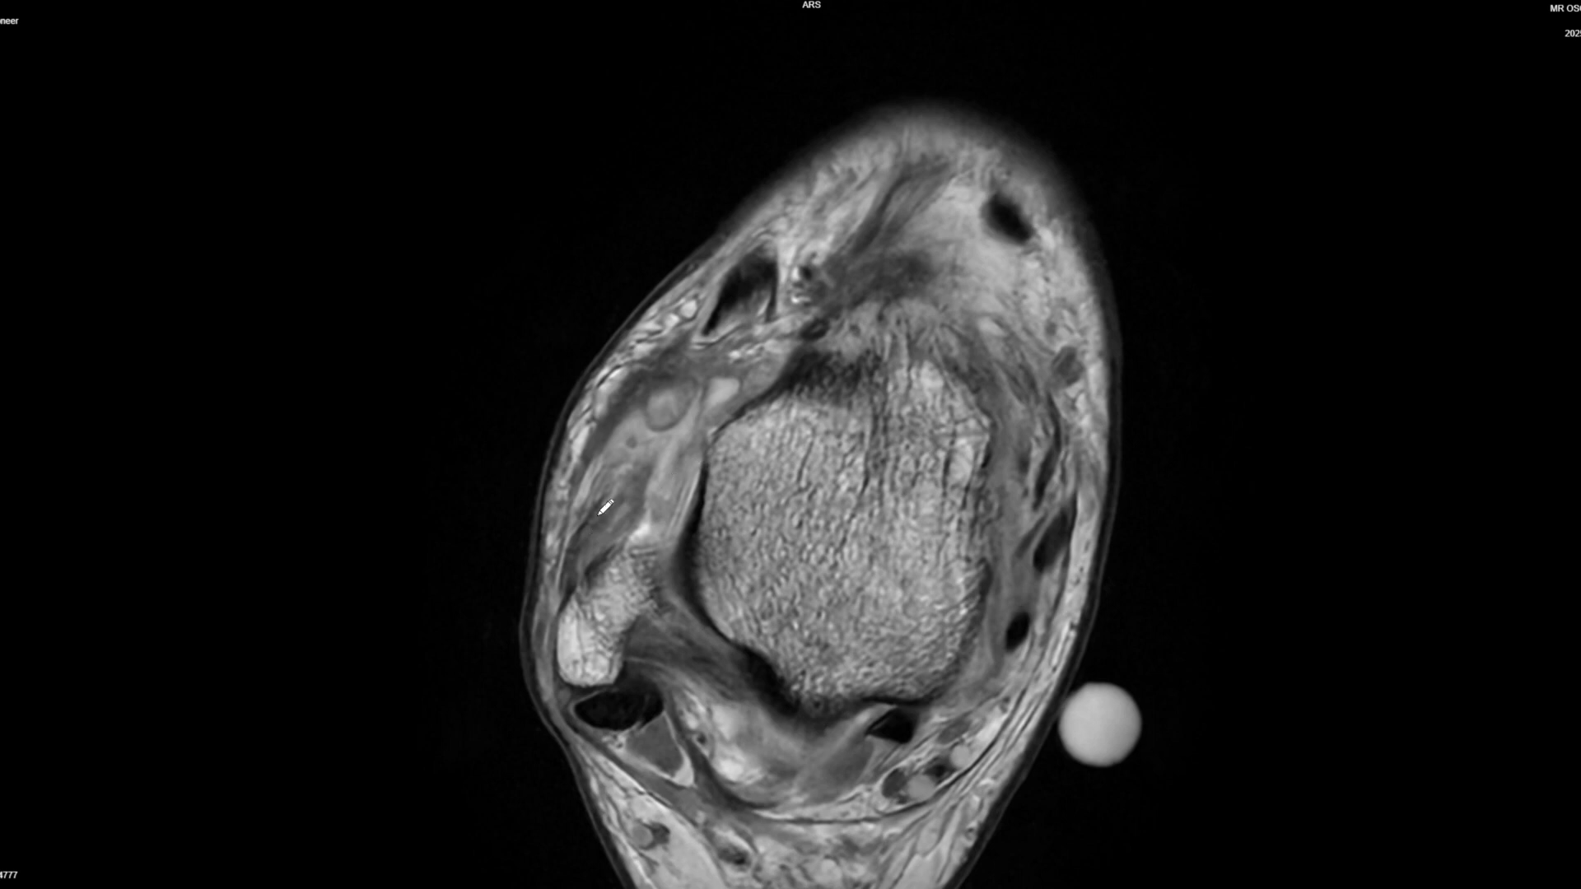
pyautogui.scroll(-2, 680, 495)
pyautogui.scroll(1, 642, 514)
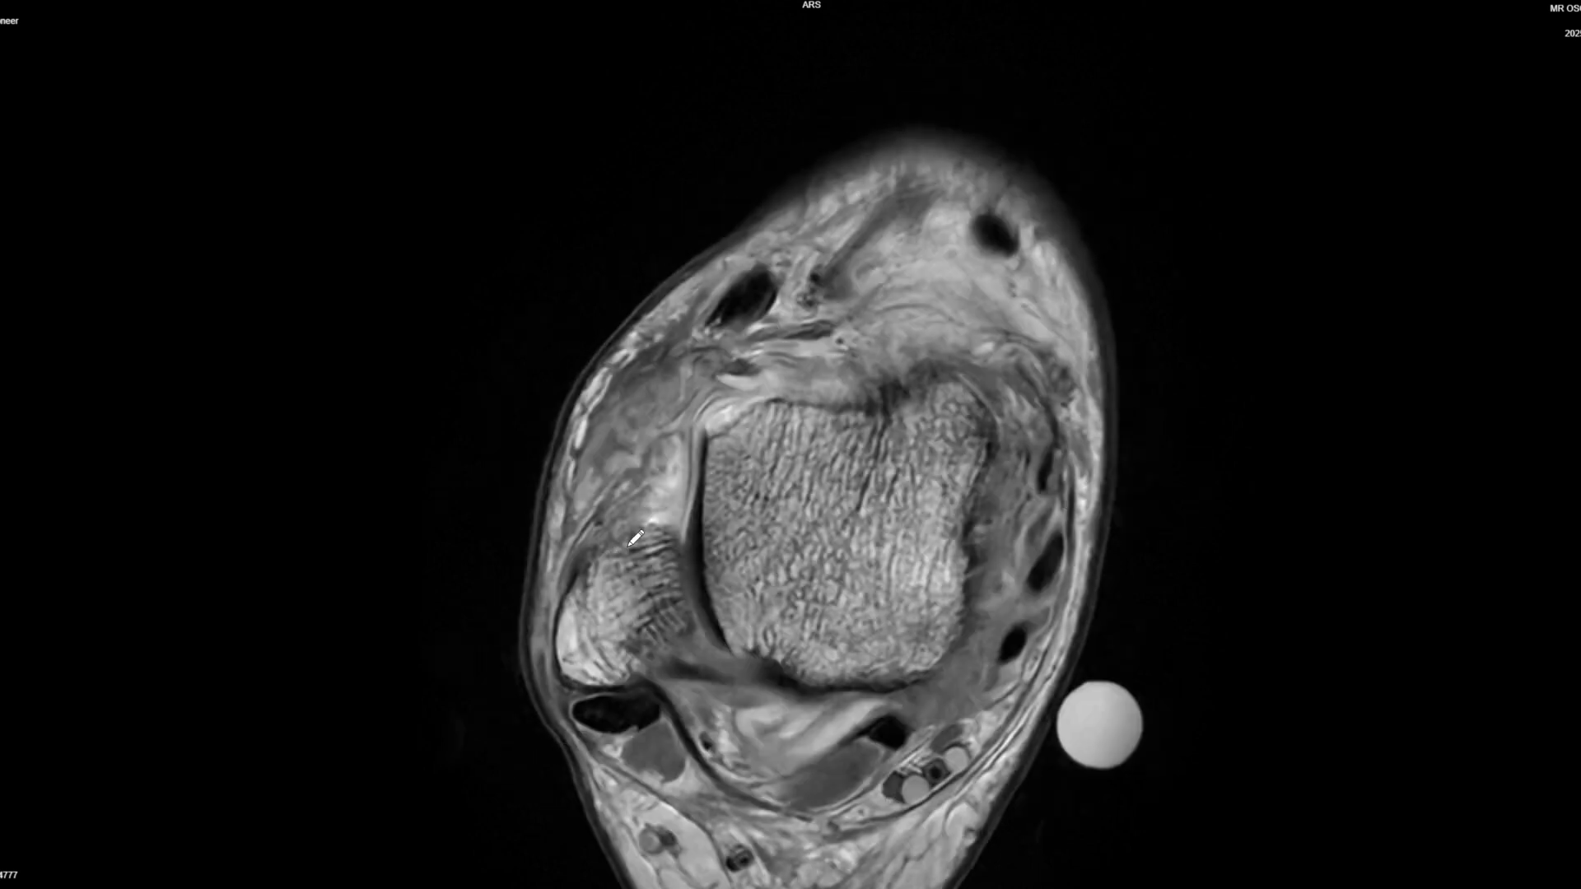
pyautogui.scroll(1, 581, 544)
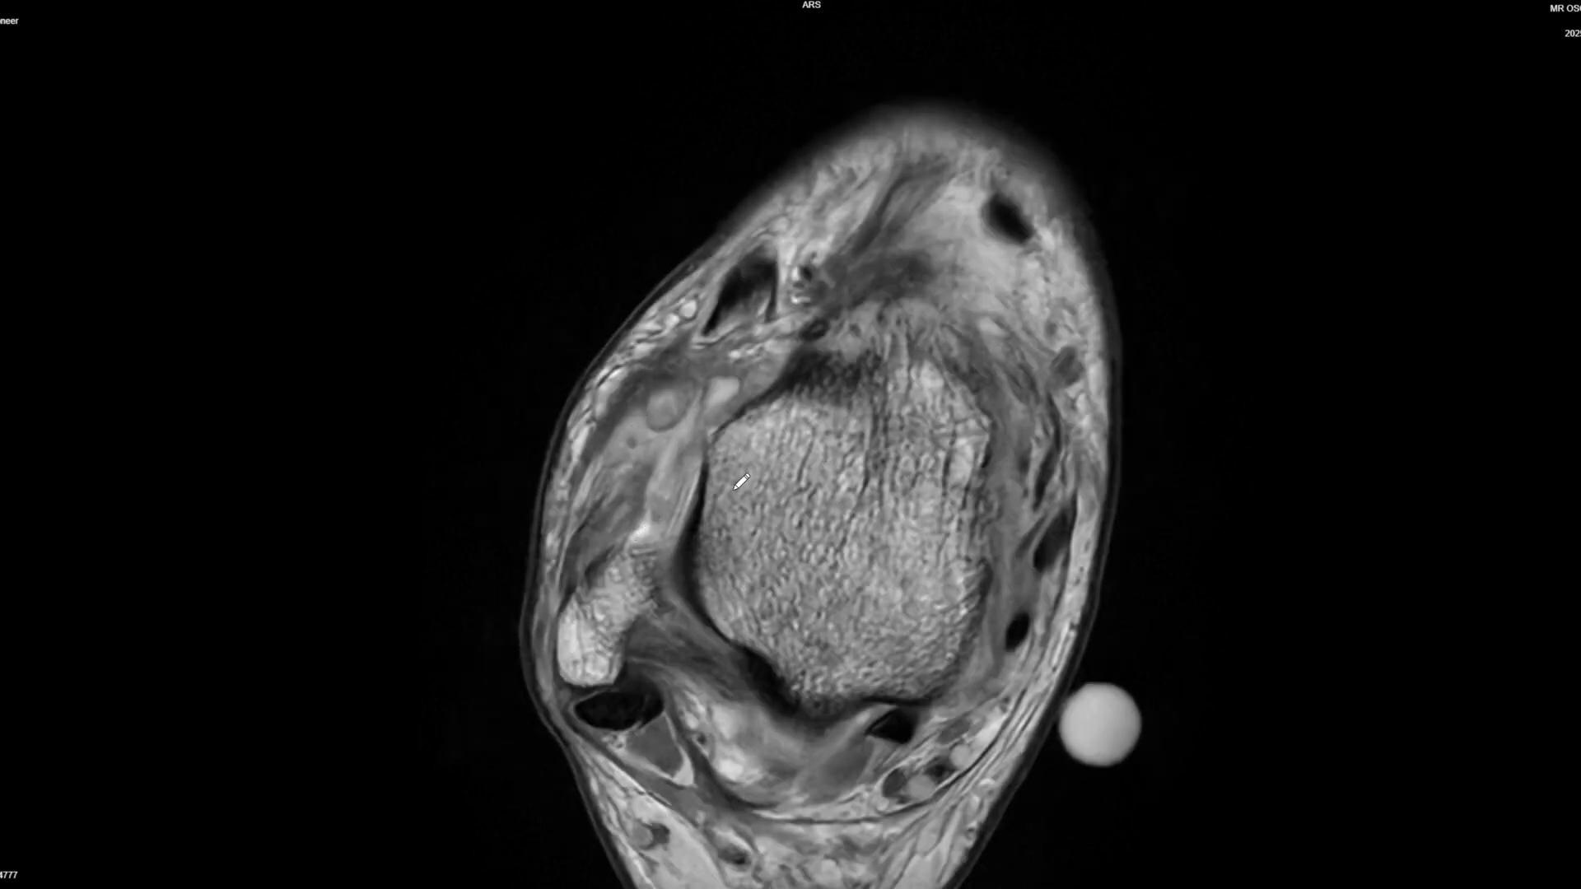
pyautogui.scroll(-2, 767, 481)
pyautogui.scroll(2, 741, 426)
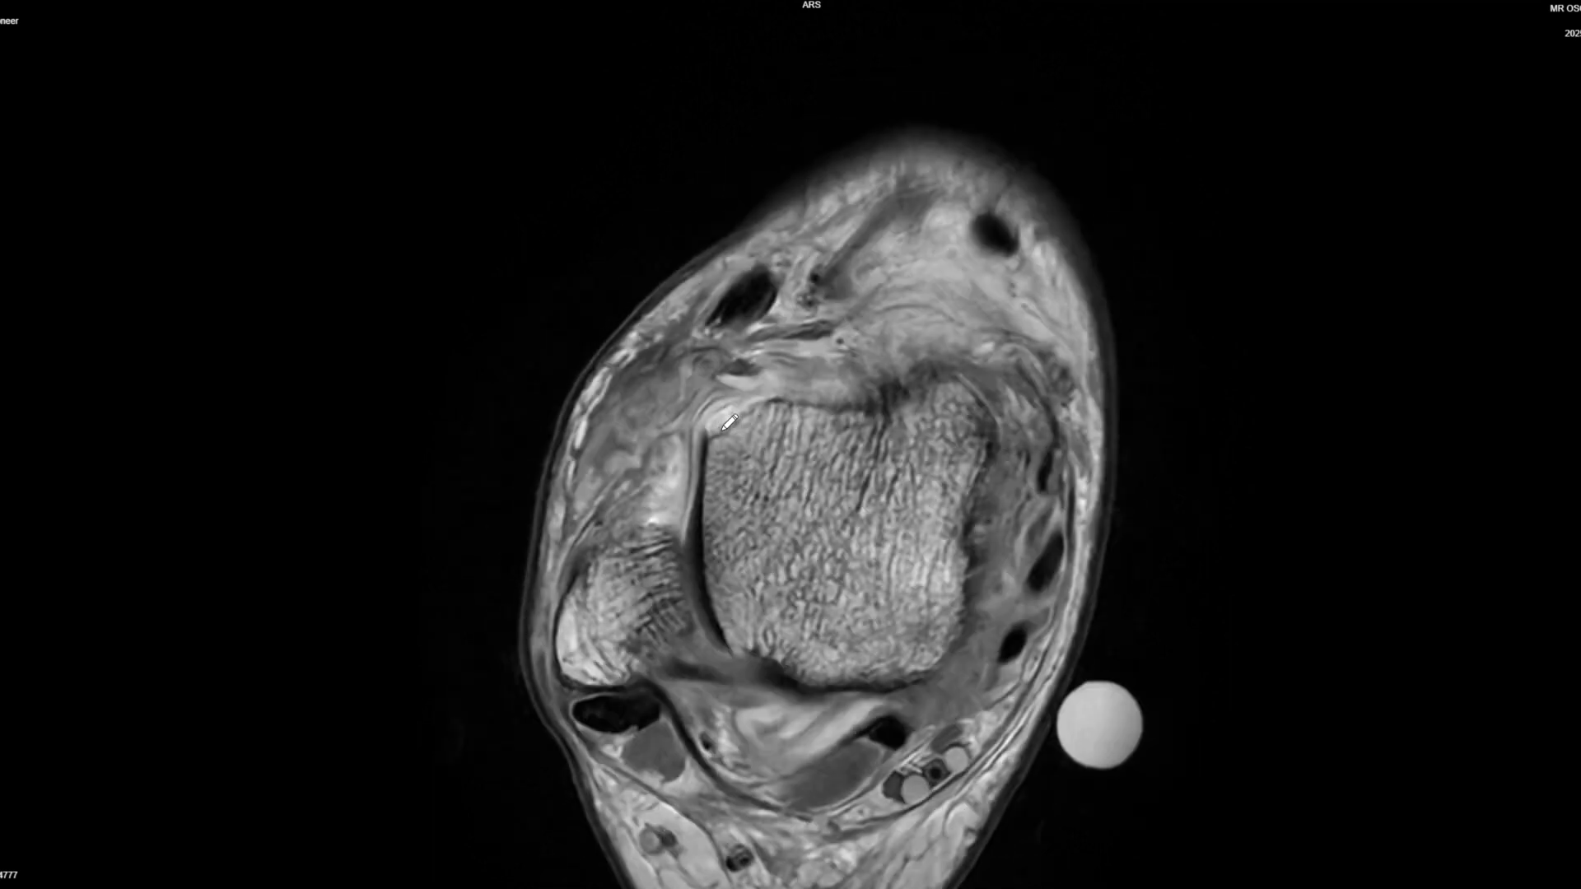
pyautogui.scroll(-2, 700, 452)
pyautogui.moveTo(698, 435)
pyautogui.mouseDown()
pyautogui.moveTo(720, 384)
pyautogui.moveTo(631, 413)
pyautogui.moveTo(613, 498)
pyautogui.mouseUp()
pyautogui.scroll(-1, 662, 423)
pyautogui.scroll(-1, 662, 422)
pyautogui.moveTo(698, 354)
pyautogui.mouseDown()
pyautogui.moveTo(720, 362)
pyautogui.moveTo(564, 474)
pyautogui.moveTo(692, 436)
pyautogui.mouseUp()
# Step: Arrow the anterior tendon in magenta on a lower slice, then page on into the coronal series
pyautogui.scroll(-2, 674, 449)
pyautogui.scroll(-3, 673, 449)
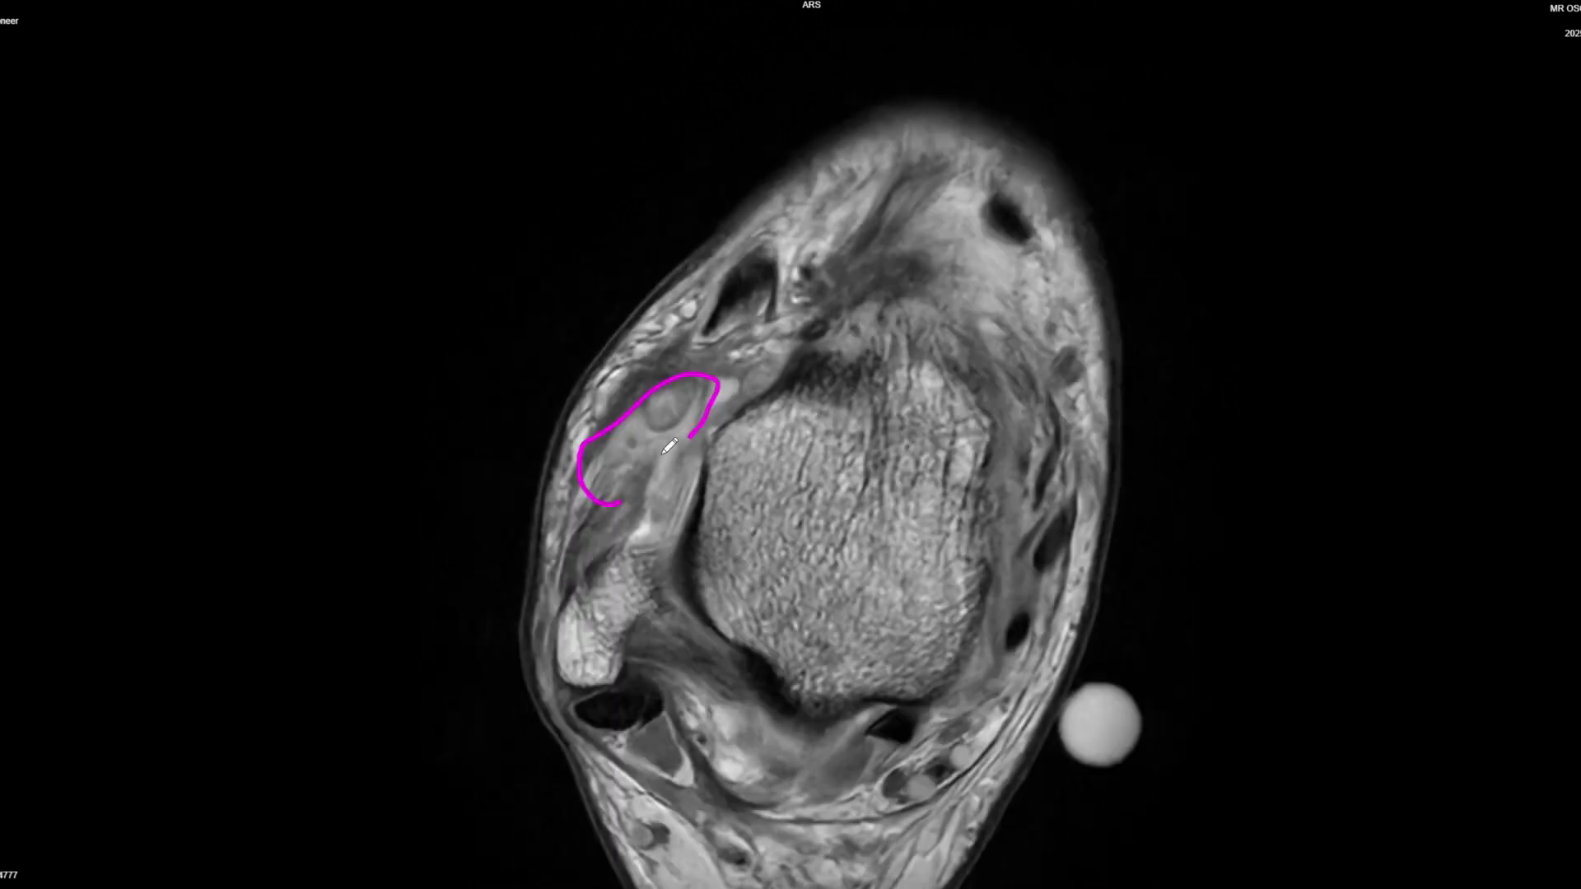
pyautogui.scroll(-3, 668, 446)
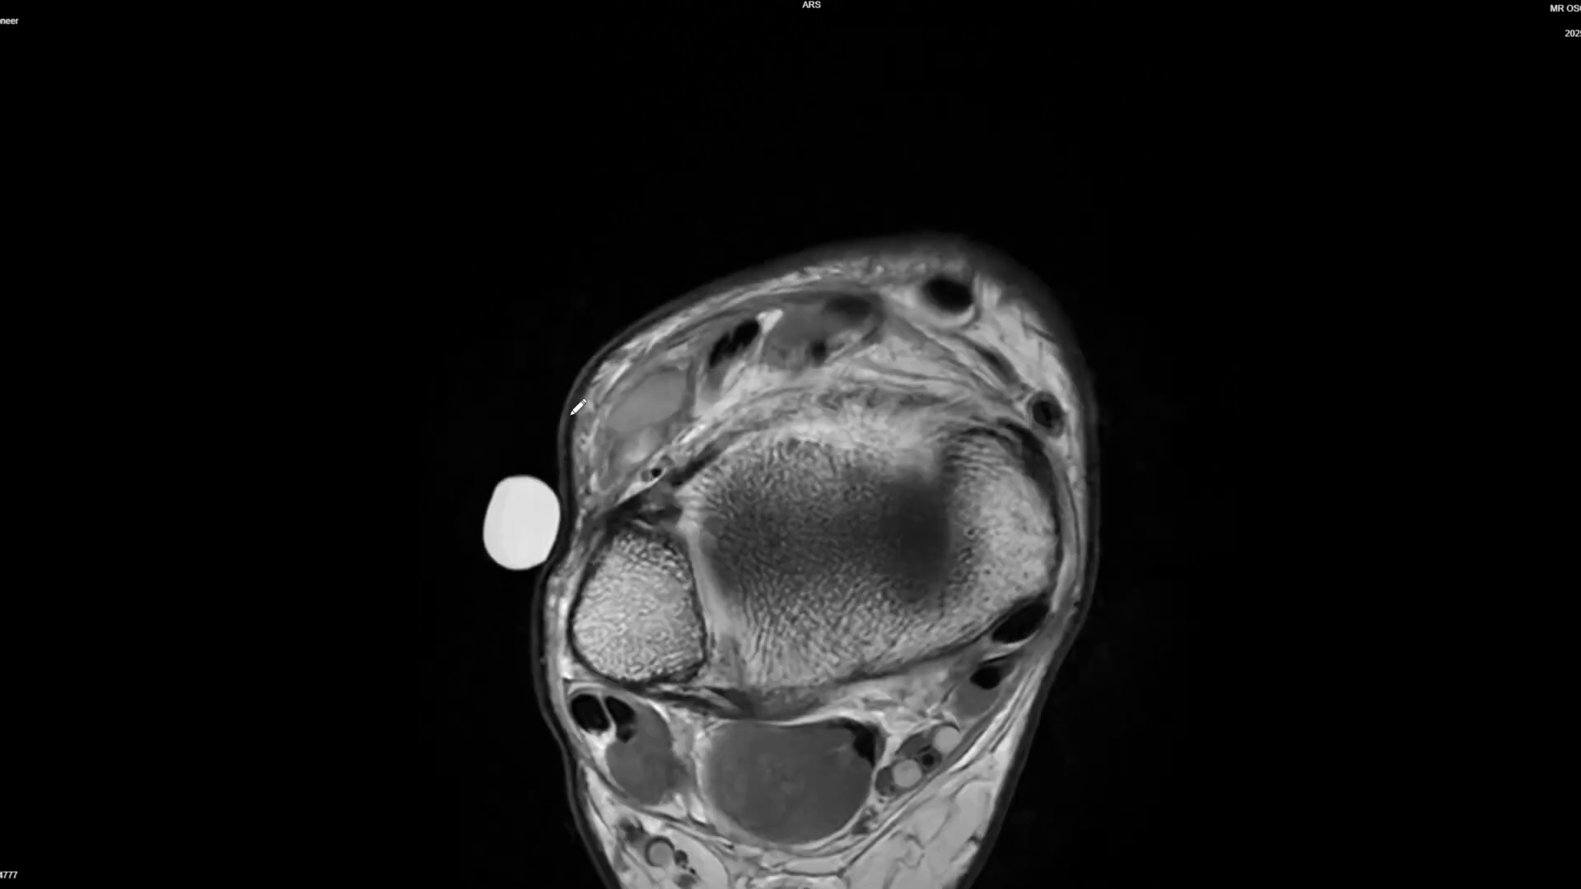
pyautogui.scroll(-4, 577, 407)
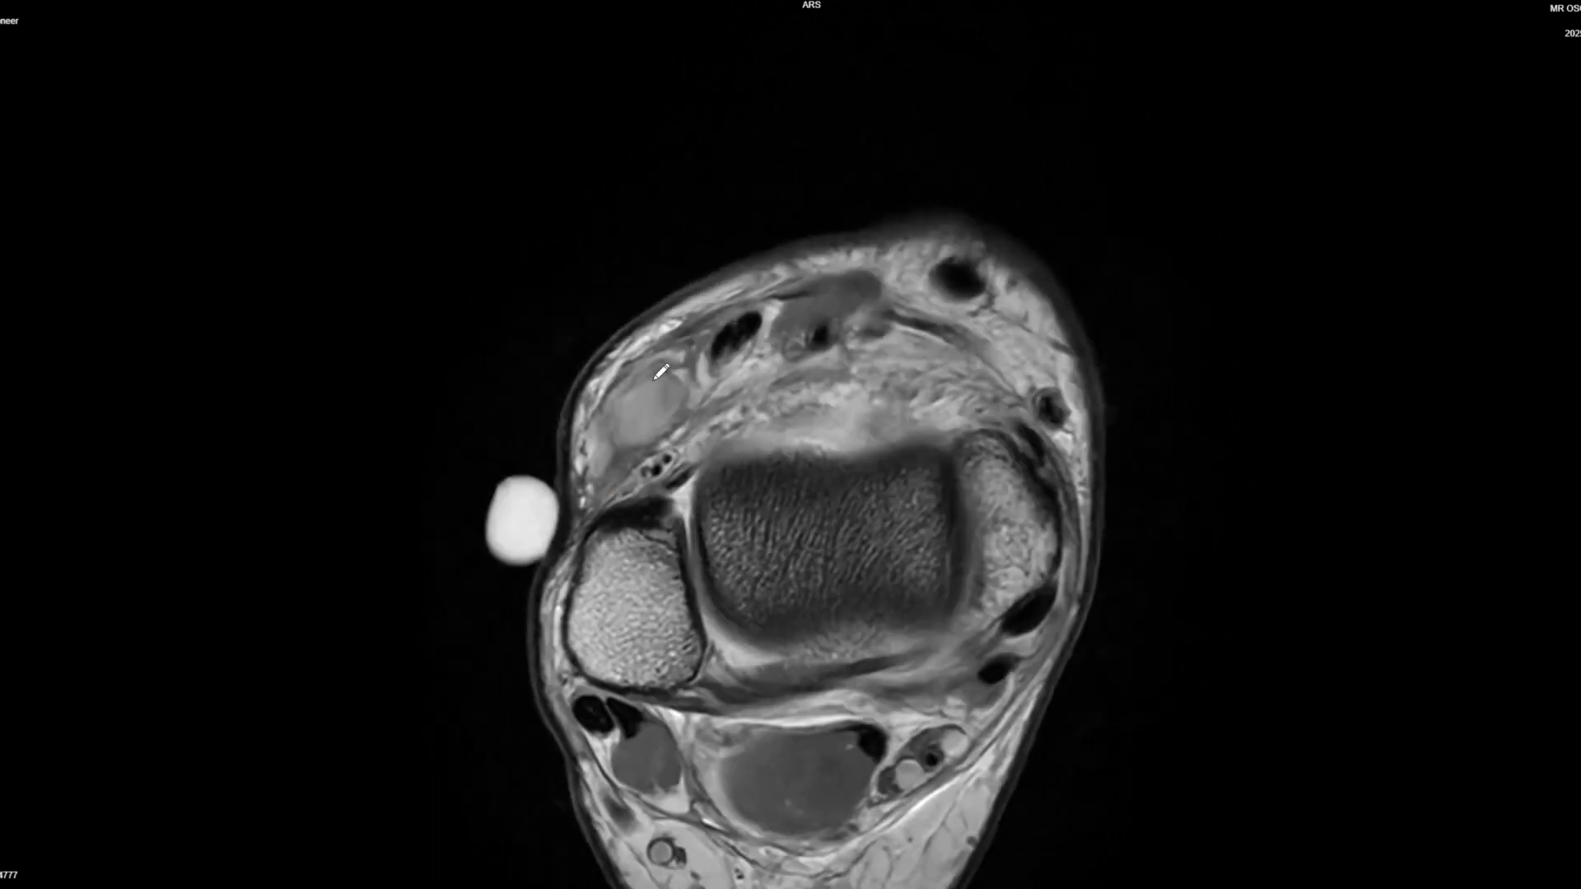
pyautogui.moveTo(531, 311); pyautogui.dragTo(574, 361)
pyautogui.scroll(-5, 733, 359)
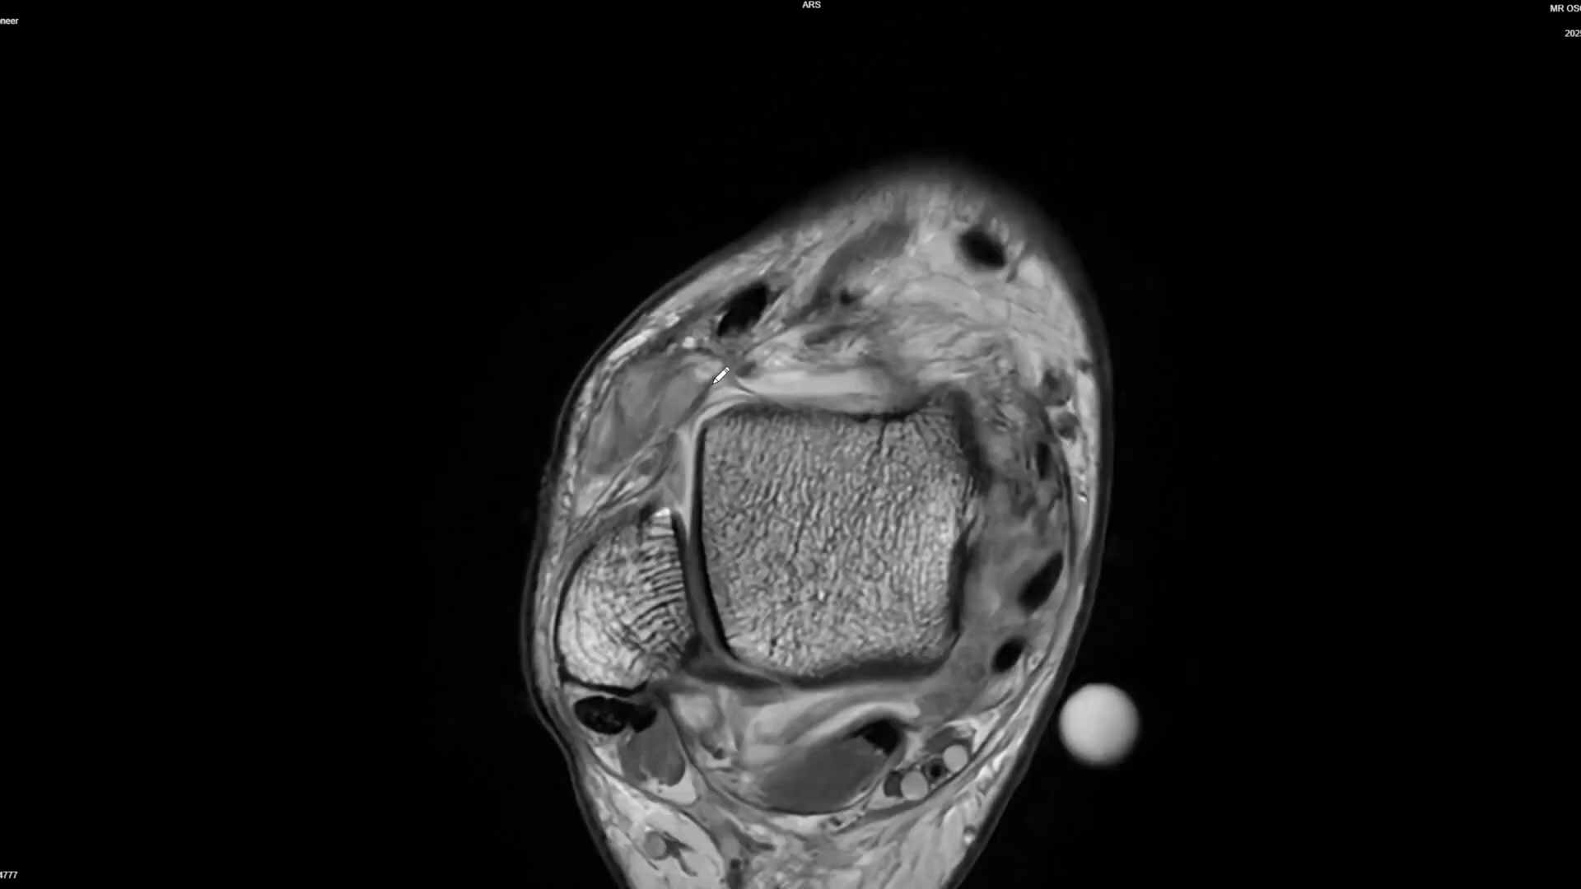
pyautogui.scroll(-5, 733, 360)
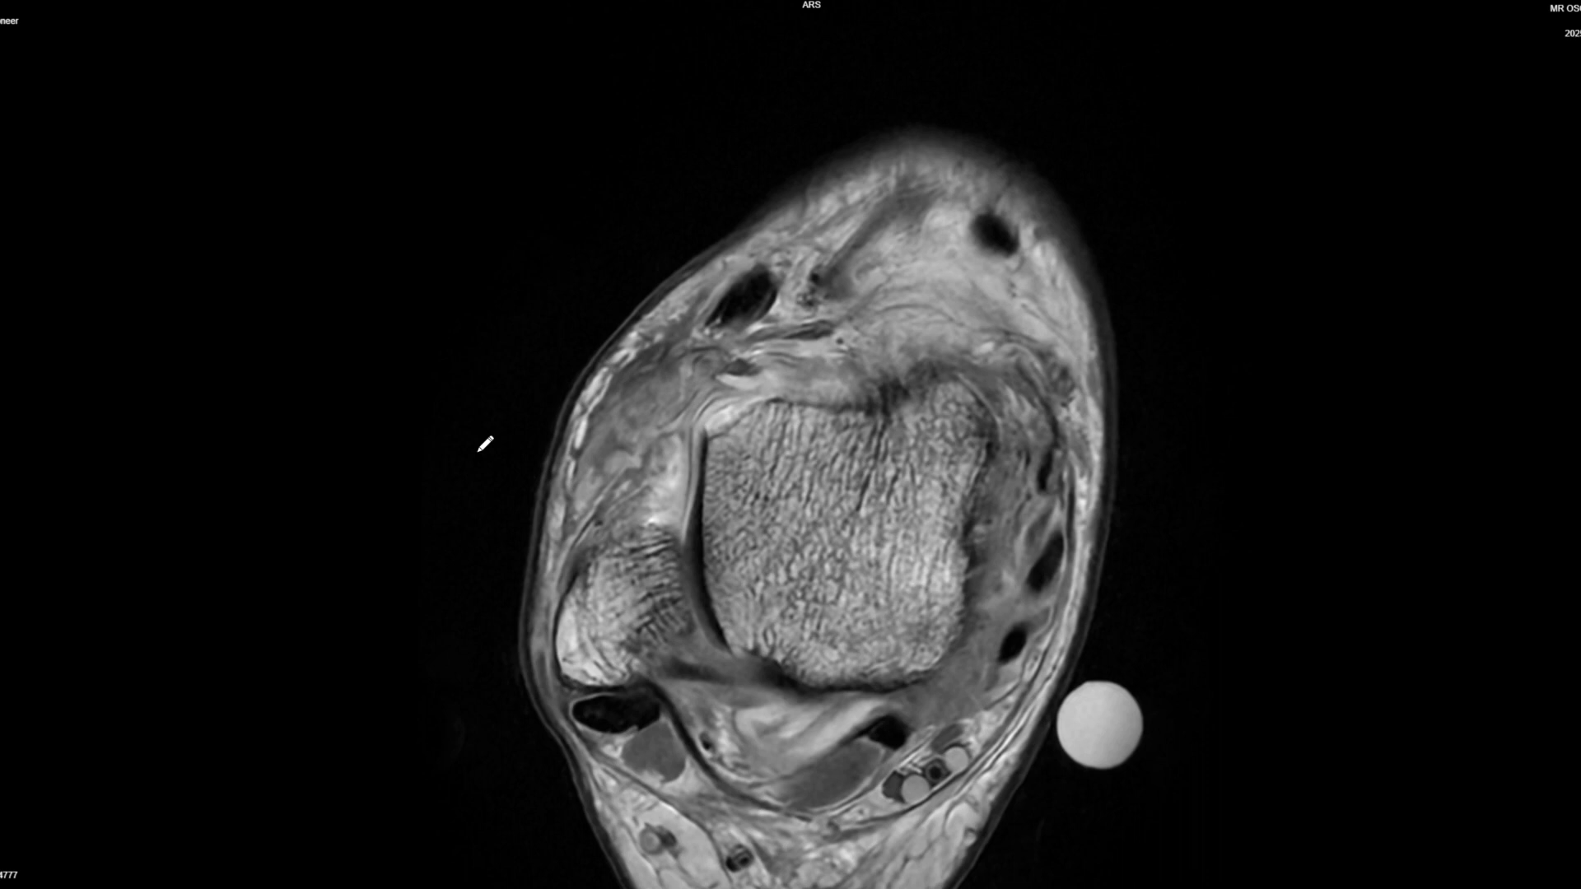
pyautogui.scroll(-2, 485, 445)
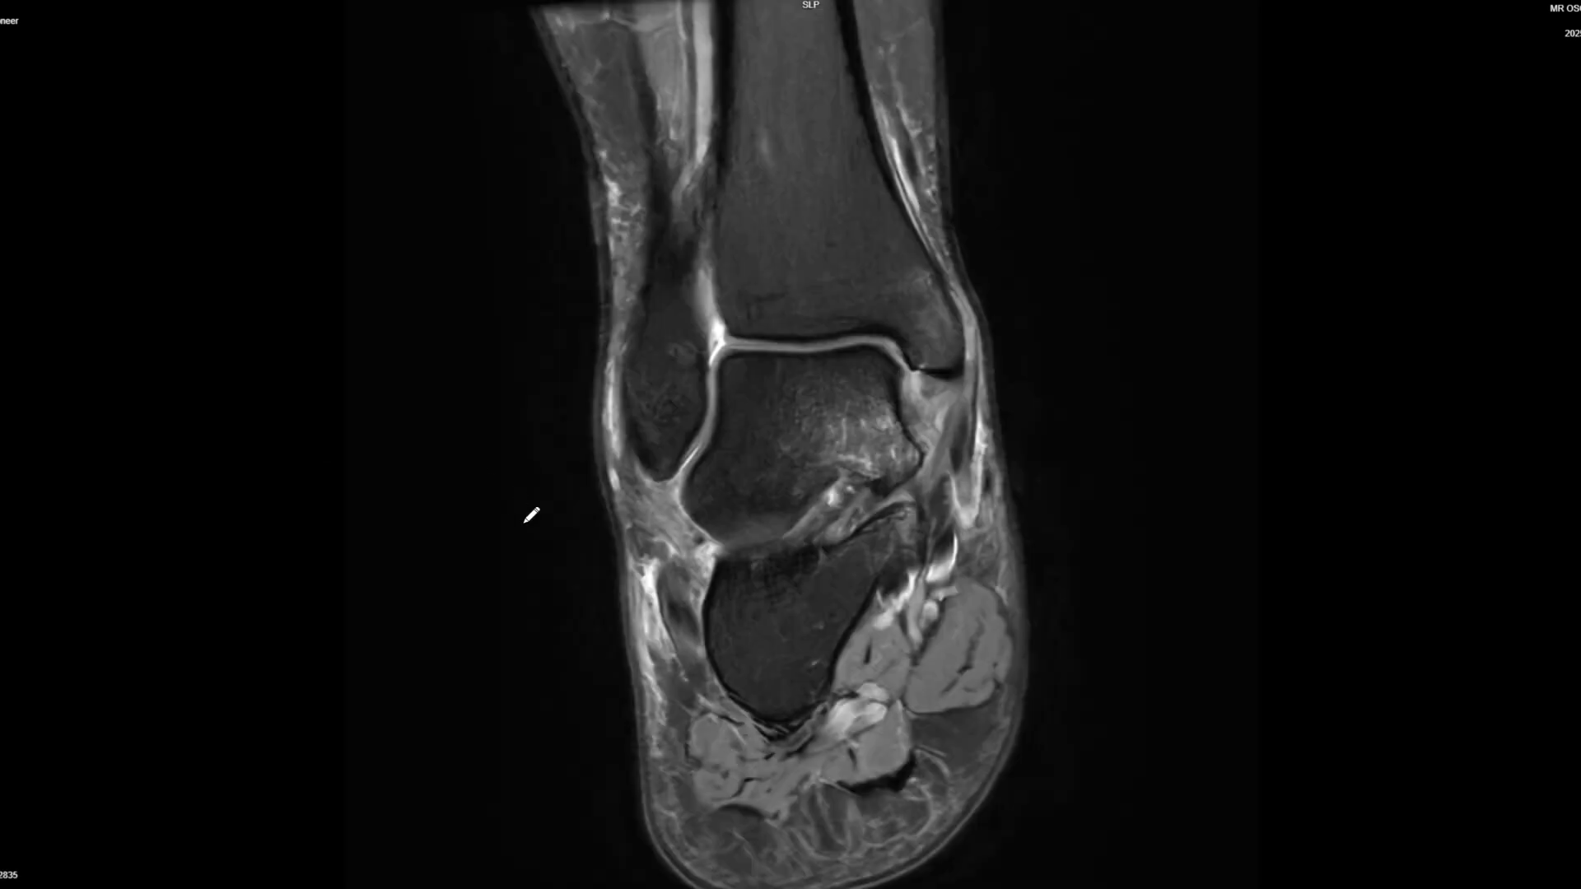
pyautogui.scroll(-6, 529, 515)
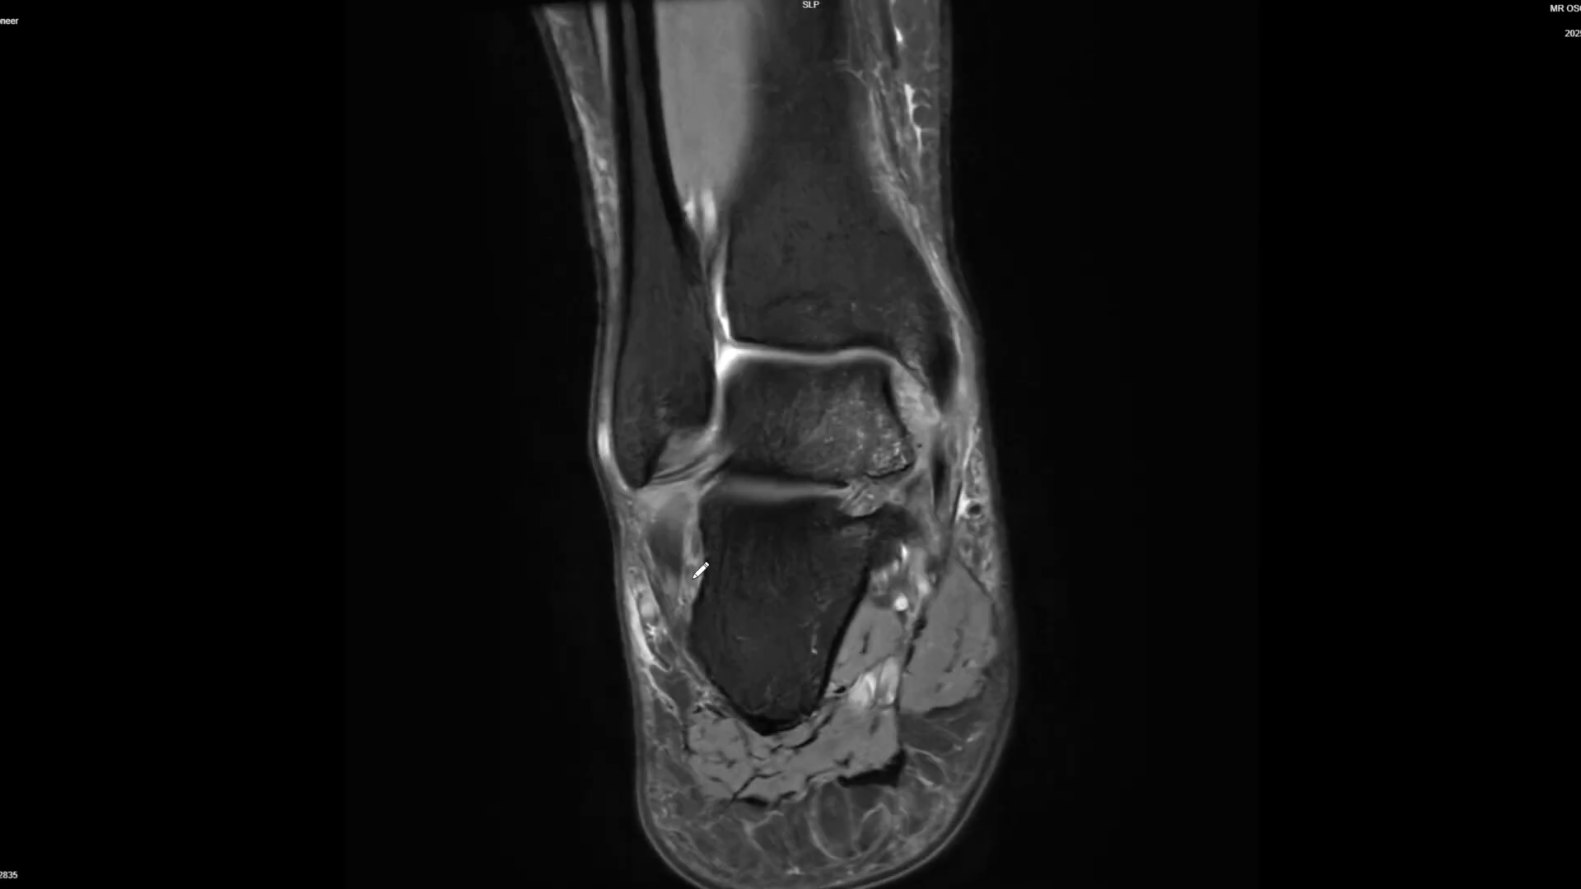
# Step: Step through the coronal slices to reach the ankle joint and talus
pyautogui.scroll(8, 701, 536)
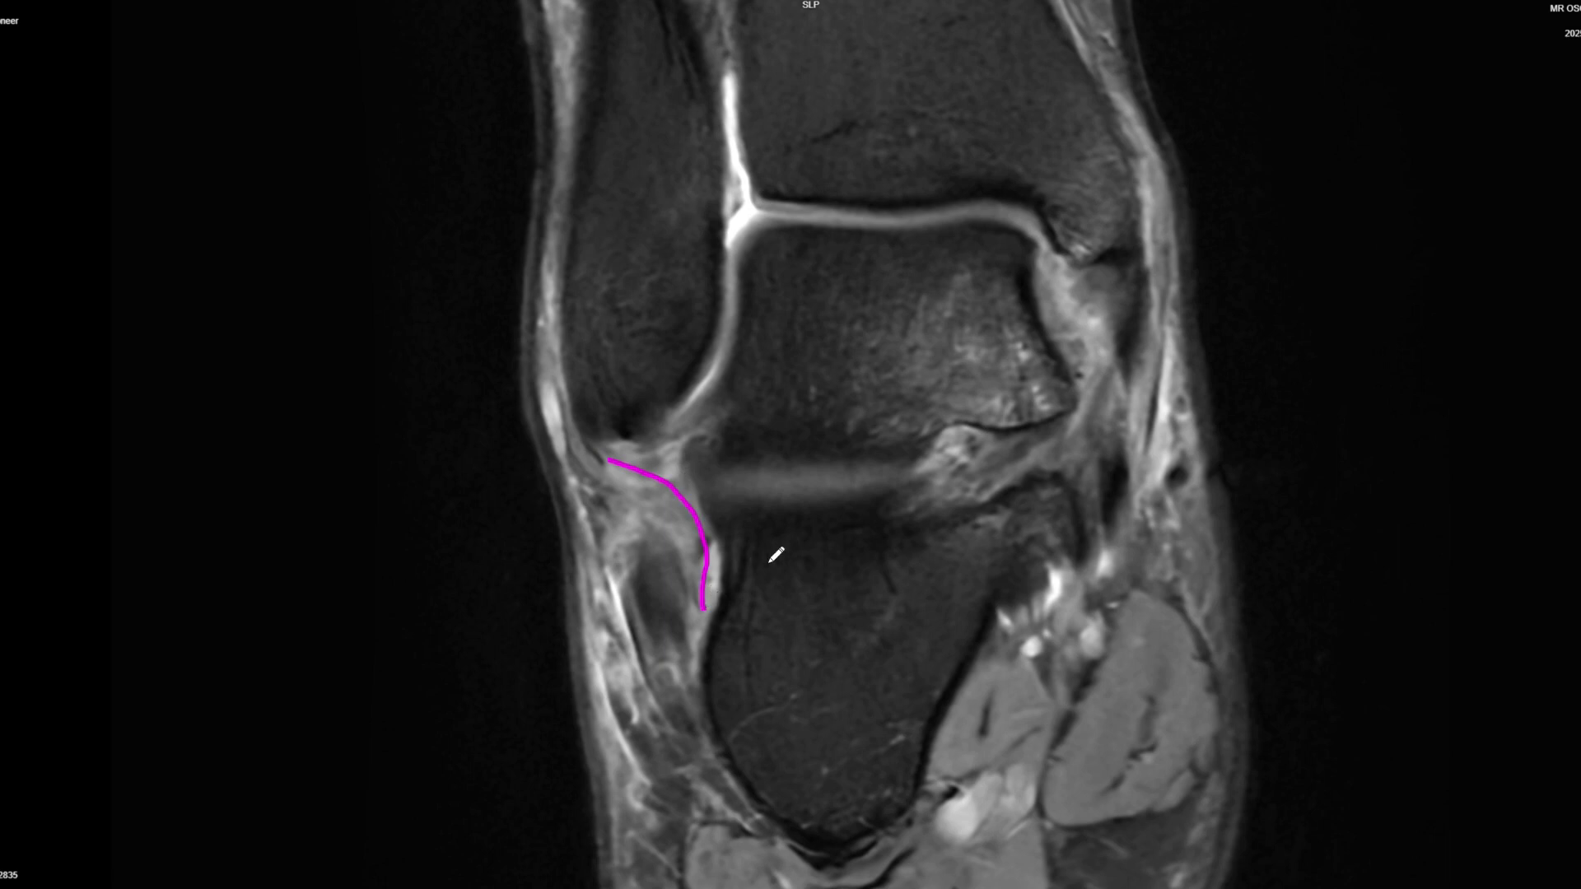
pyautogui.scroll(-4, 811, 546)
pyautogui.scroll(4, 724, 540)
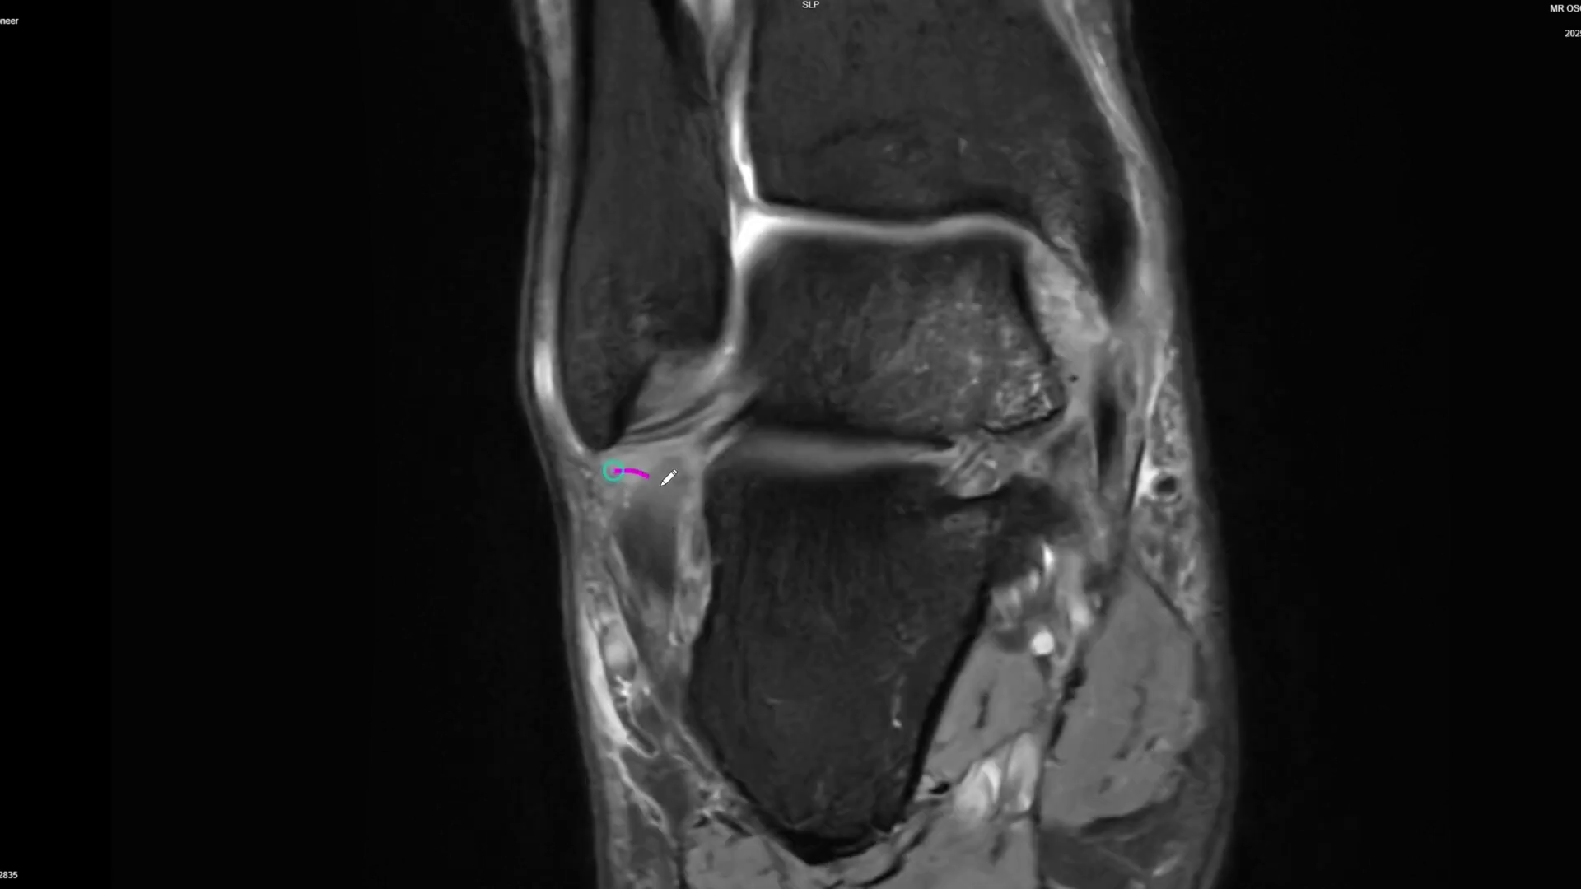
pyautogui.scroll(-5, 714, 577)
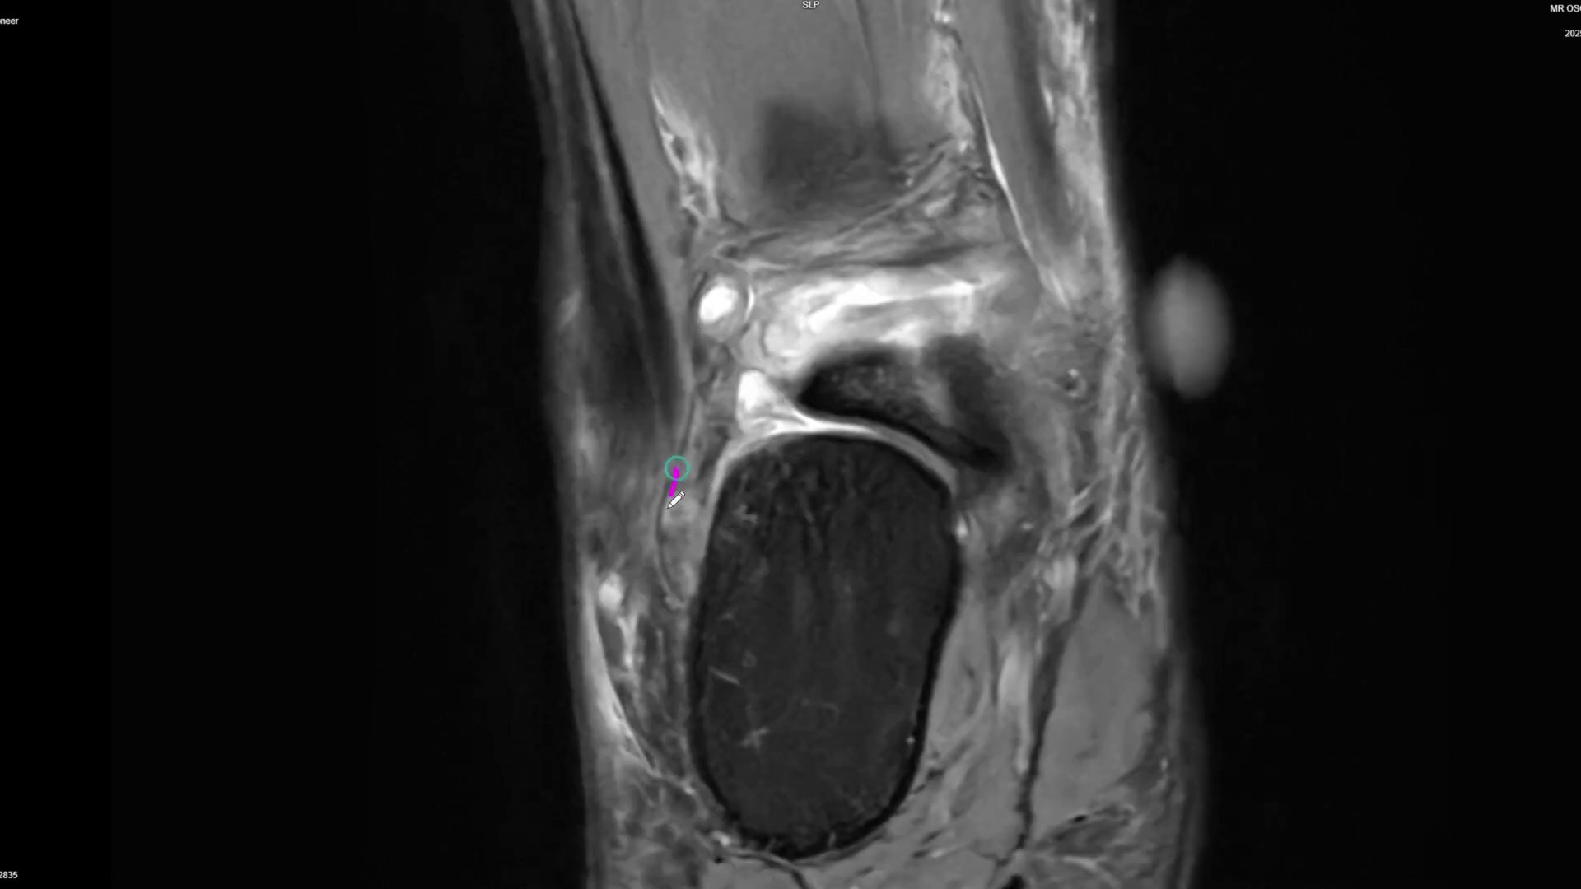
pyautogui.scroll(4, 762, 494)
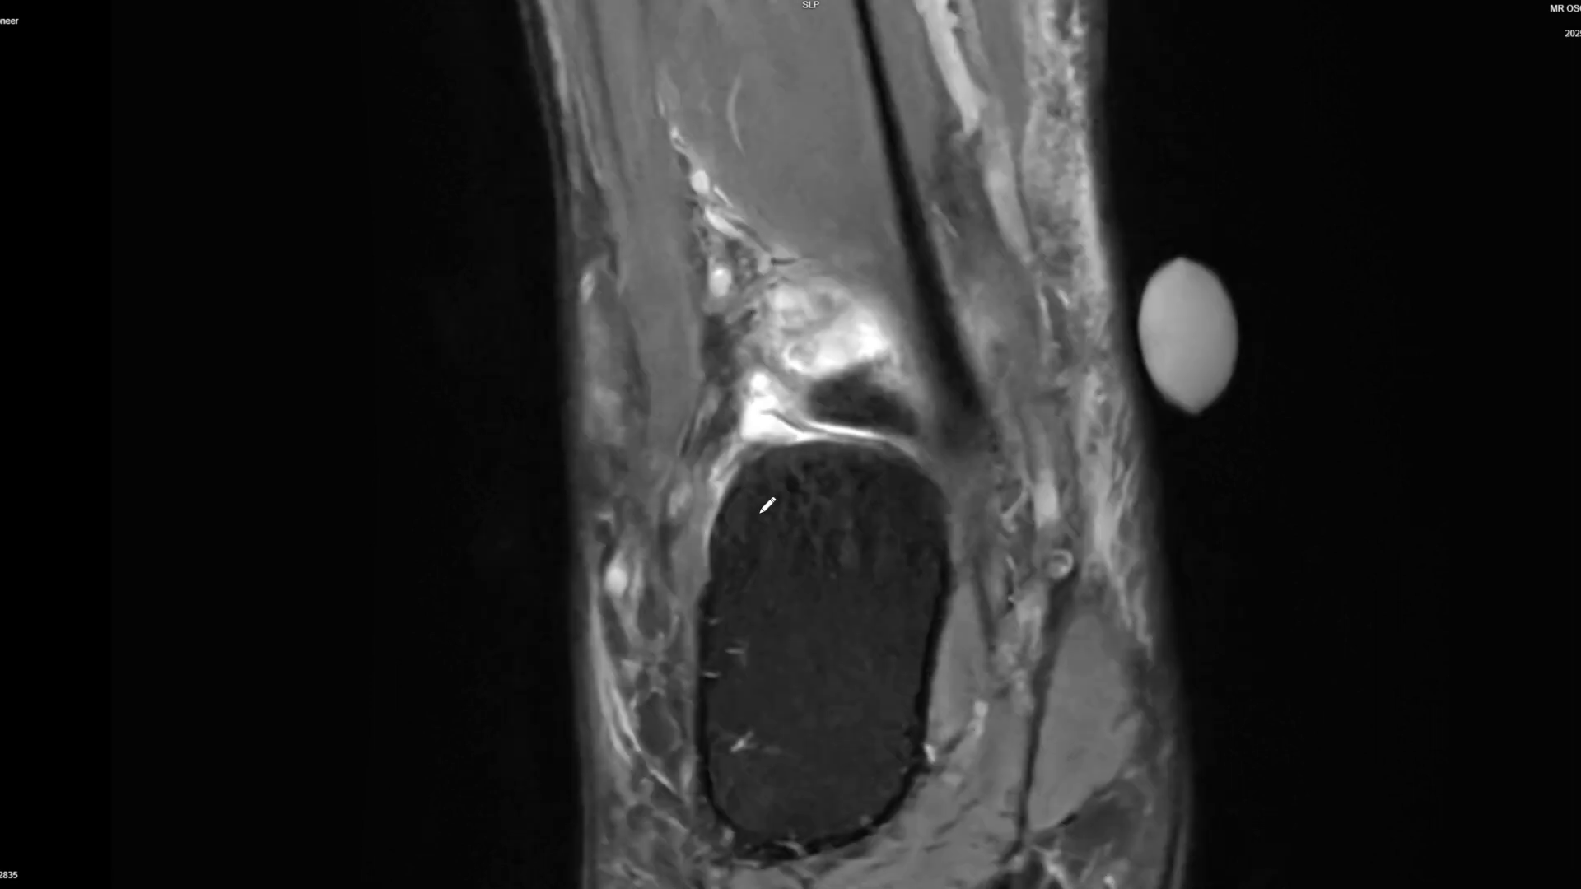
pyautogui.scroll(-4, 737, 512)
pyautogui.scroll(6, 733, 516)
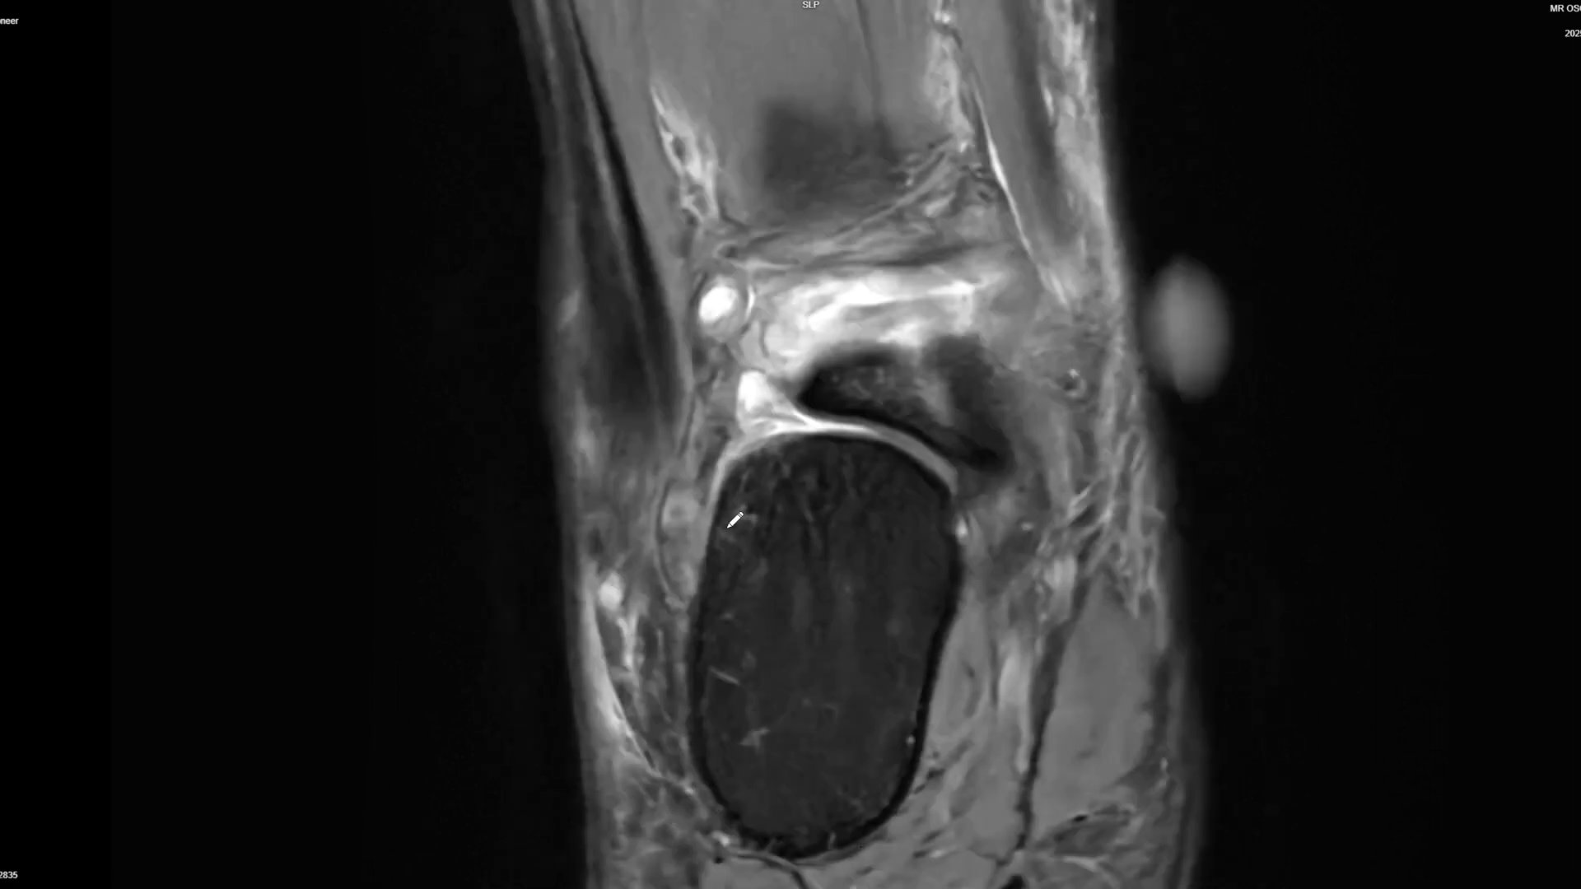
pyautogui.scroll(-5, 708, 517)
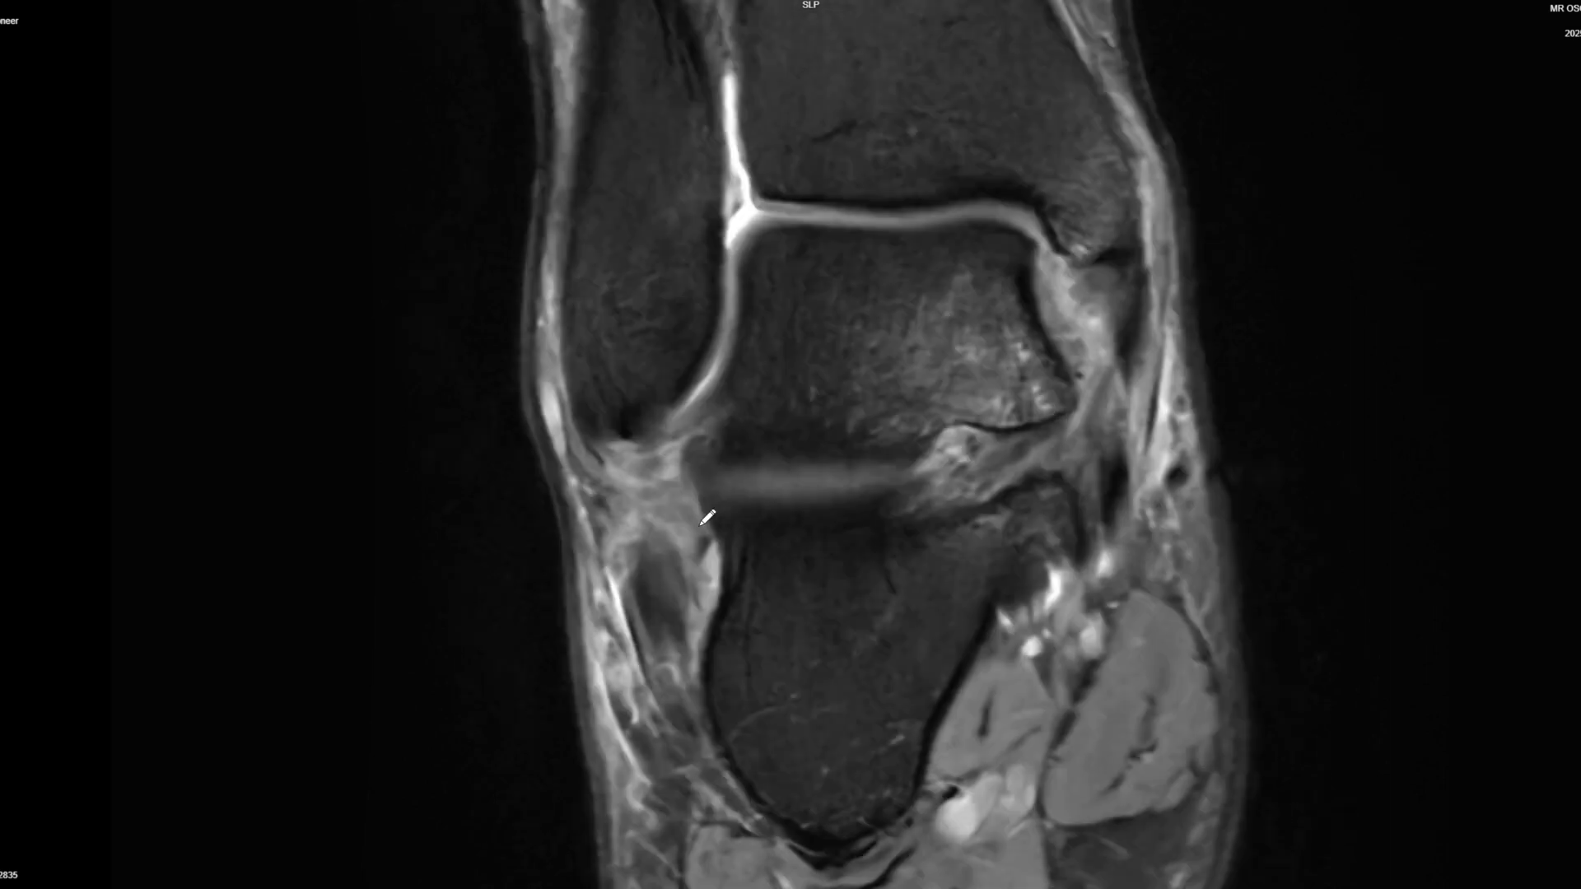
pyautogui.scroll(-6, 704, 474)
pyautogui.scroll(-8, 745, 494)
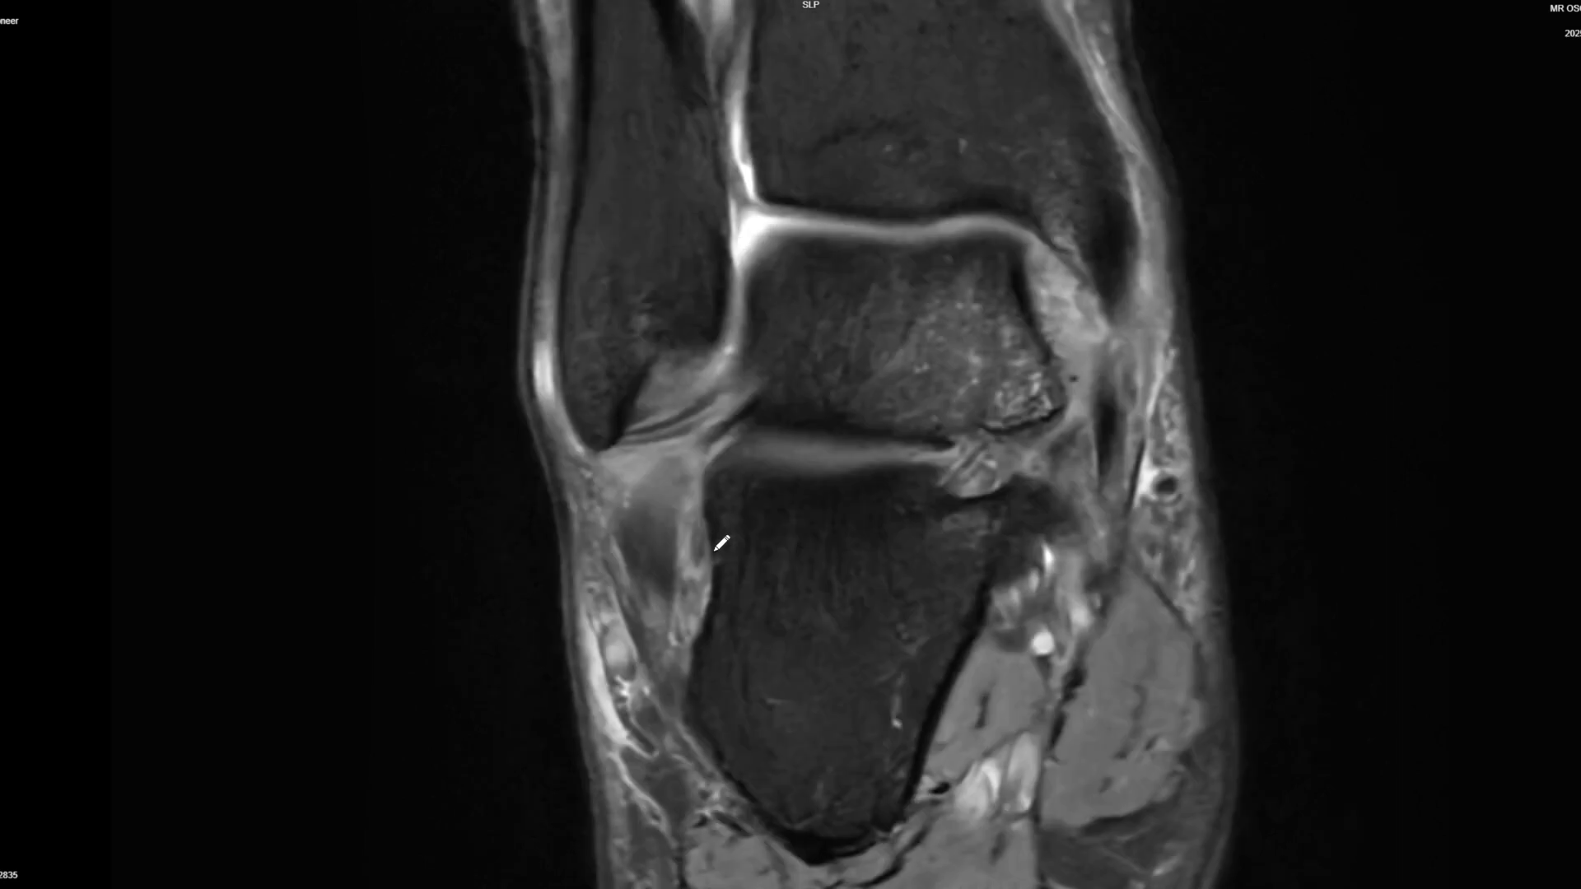
pyautogui.scroll(-5, 721, 545)
pyautogui.scroll(5, 723, 550)
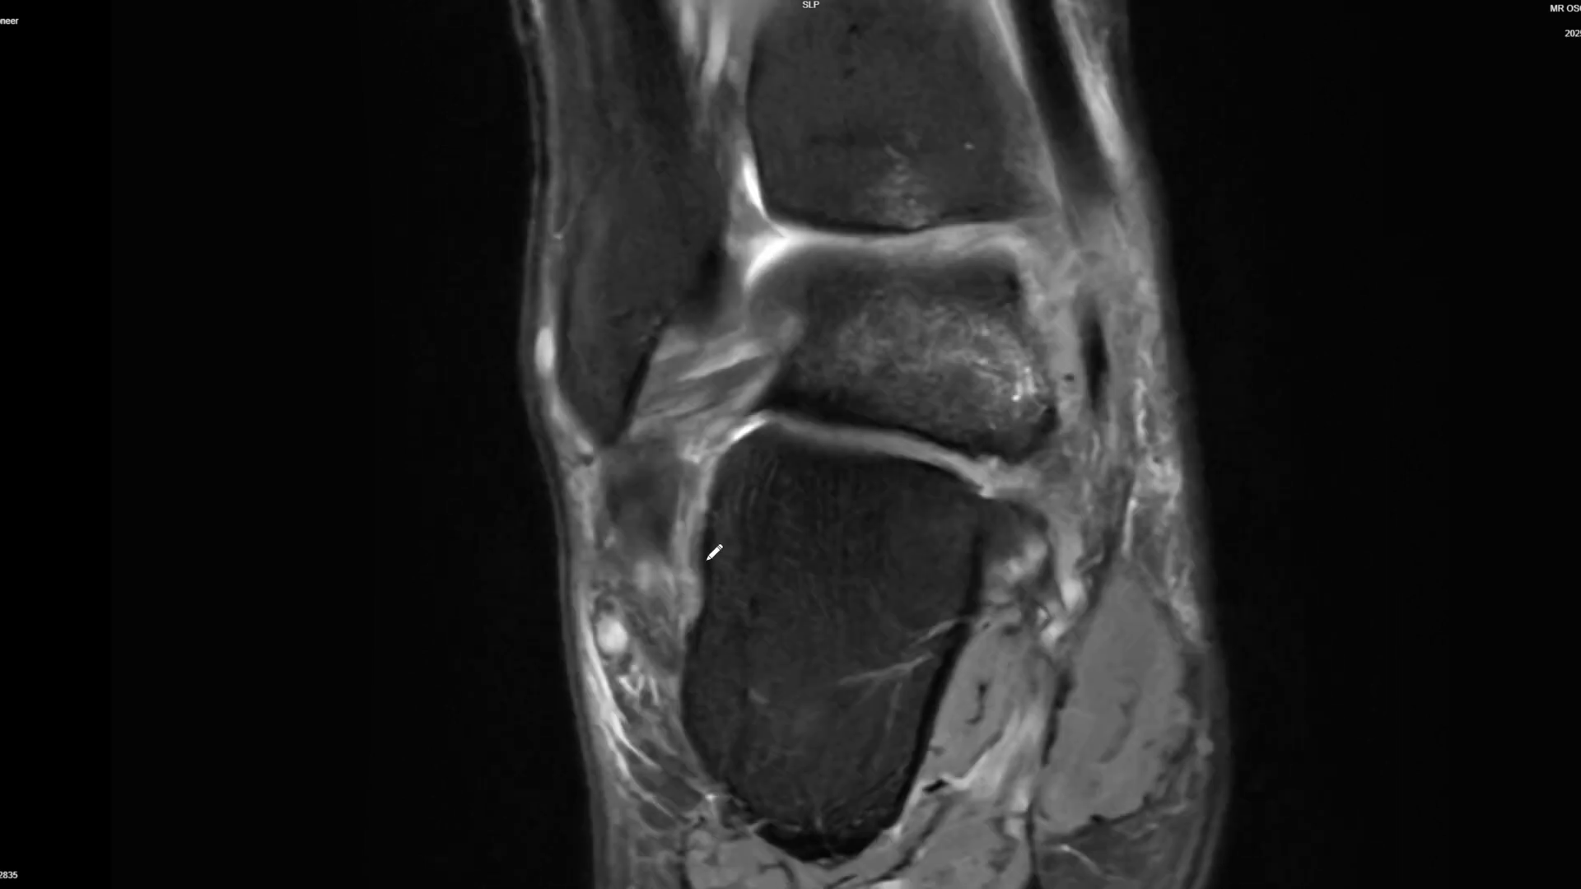
pyautogui.scroll(-5, 714, 552)
pyautogui.scroll(-2, 724, 523)
pyautogui.scroll(-10, 723, 527)
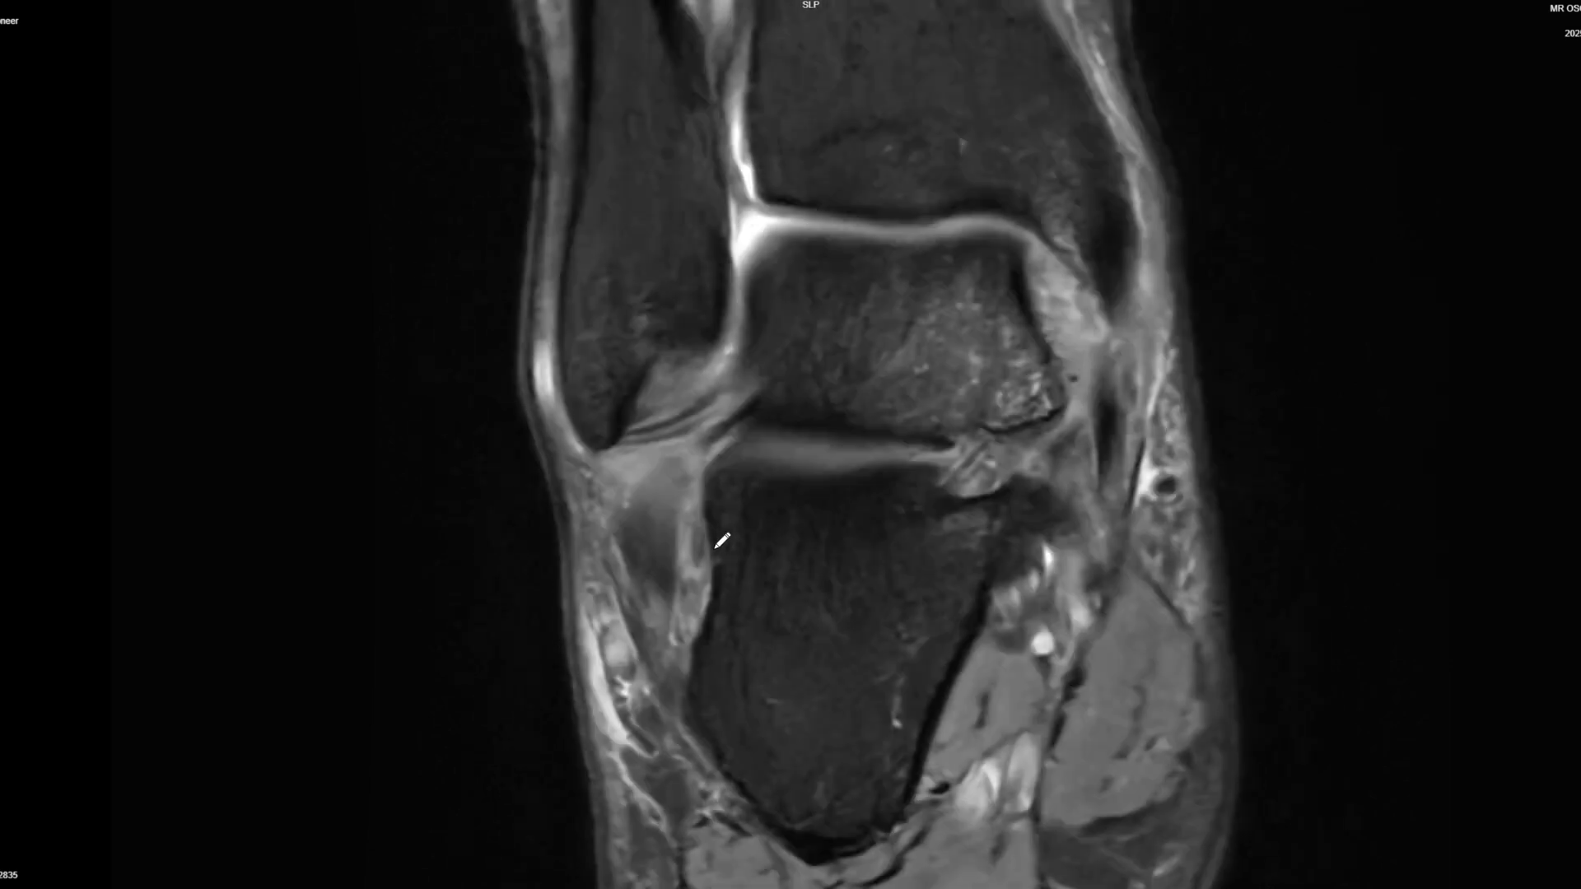
pyautogui.scroll(-5, 722, 541)
pyautogui.scroll(5, 721, 541)
# Step: Place two magenta point marks on the coronal slice
pyautogui.click(806, 370)
pyautogui.scroll(-1, 766, 445)
pyautogui.scroll(1, 746, 483)
pyautogui.scroll(-2, 716, 527)
pyautogui.click(700, 531)
# Step: Settle on a coronal slice showing the talus between tibia and calcaneus
pyautogui.scroll(1, 712, 529)
pyautogui.scroll(-3, 717, 524)
pyautogui.scroll(3, 704, 531)
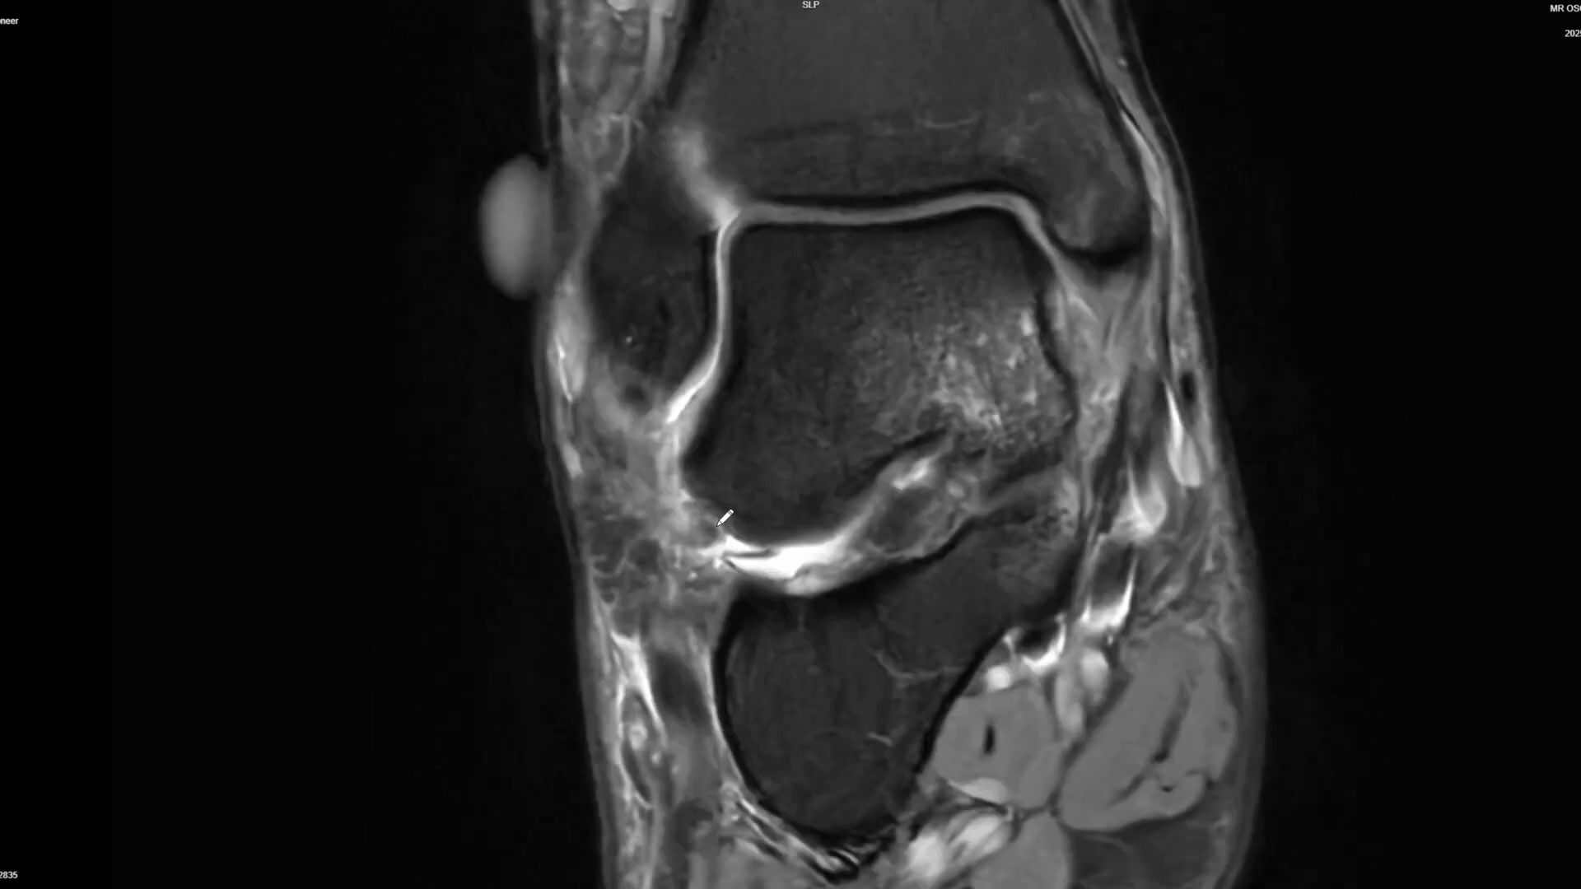
pyautogui.scroll(-2, 724, 535)
pyautogui.scroll(2, 718, 550)
pyautogui.scroll(-1, 717, 553)
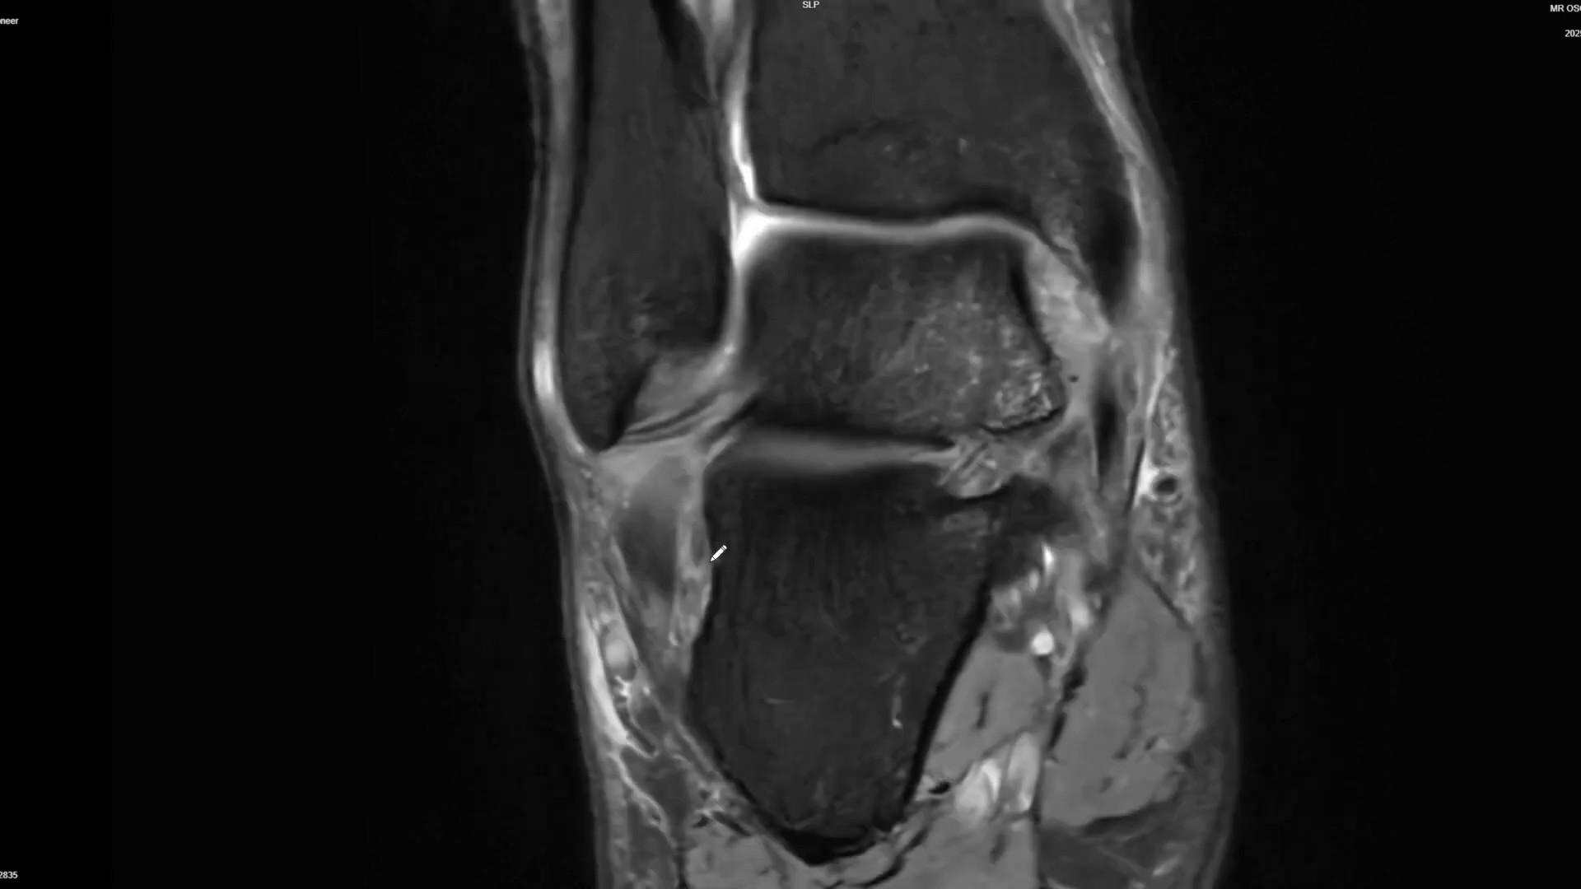
pyautogui.scroll(-1, 718, 553)
pyautogui.scroll(-5, 716, 520)
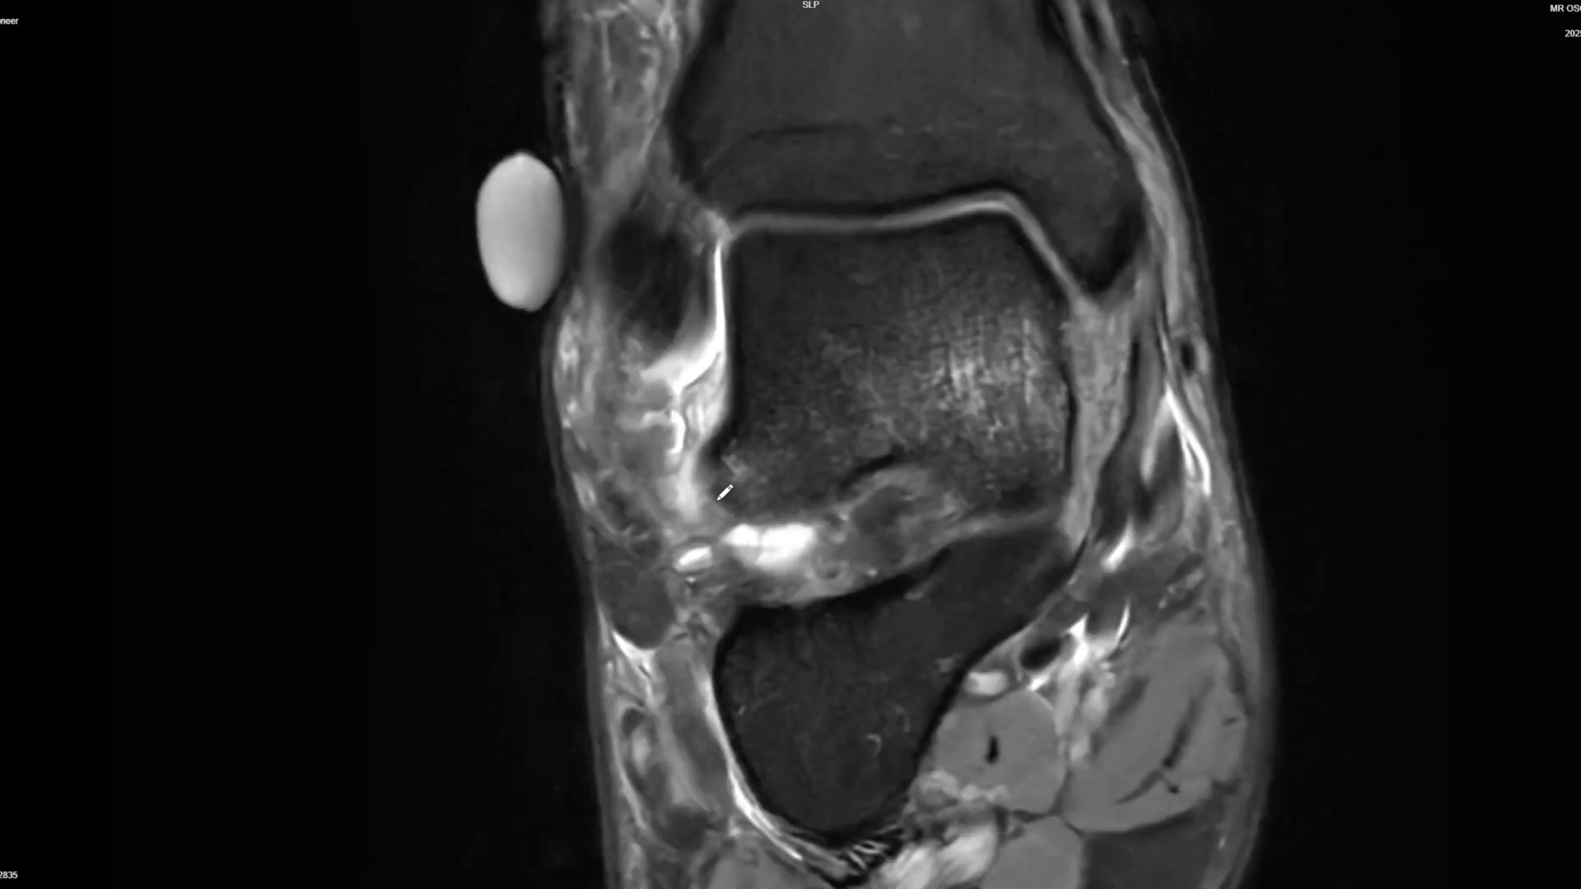
pyautogui.scroll(-4, 717, 520)
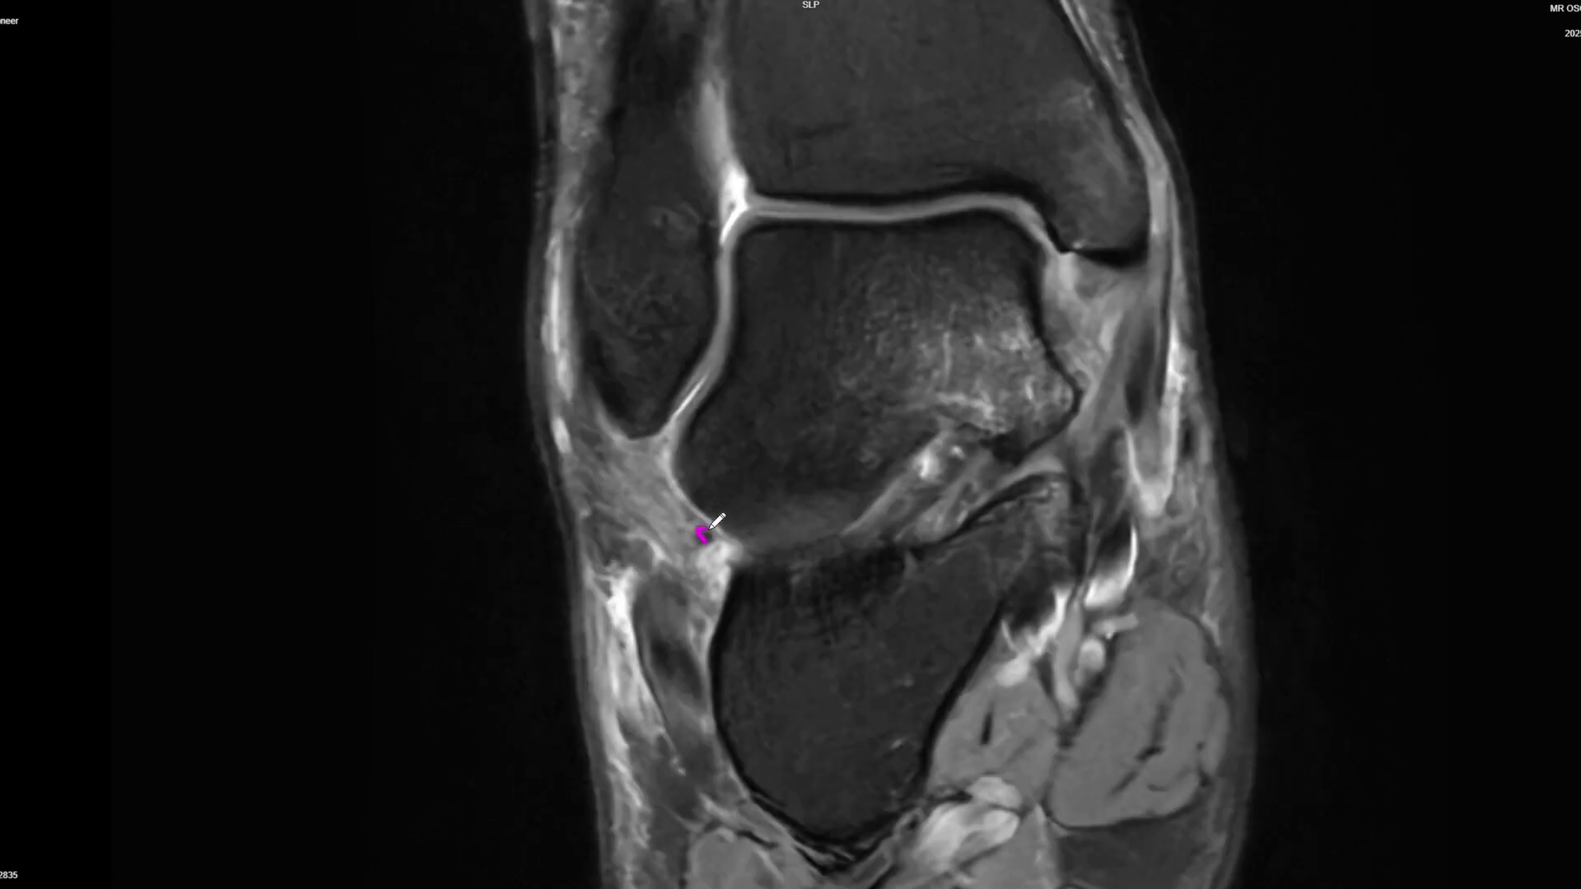
pyautogui.scroll(-5, 719, 526)
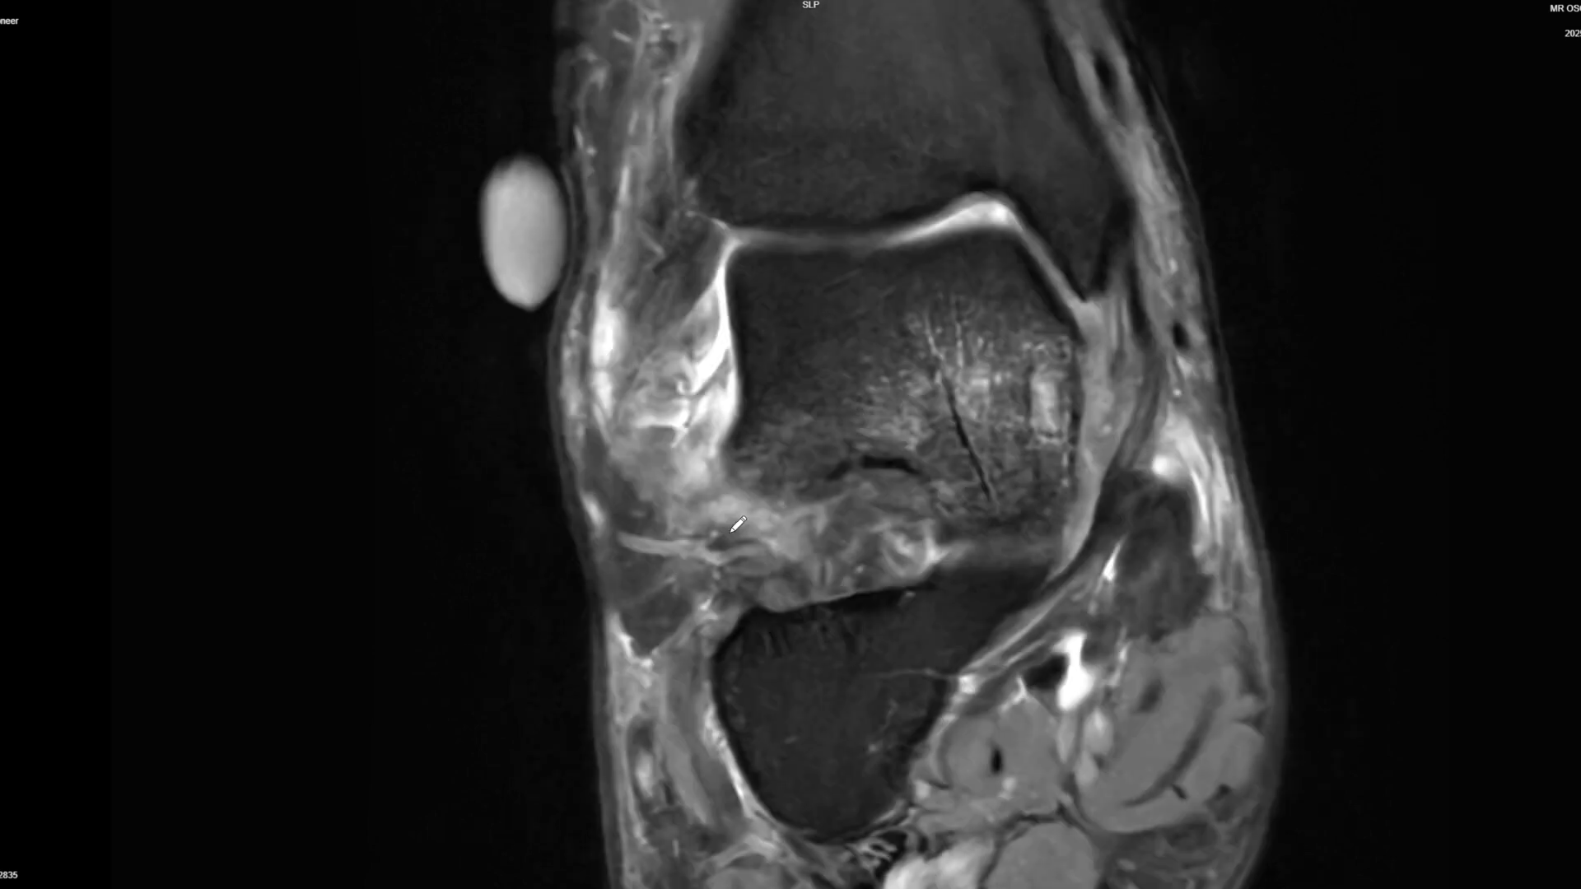
pyautogui.scroll(-5, 719, 558)
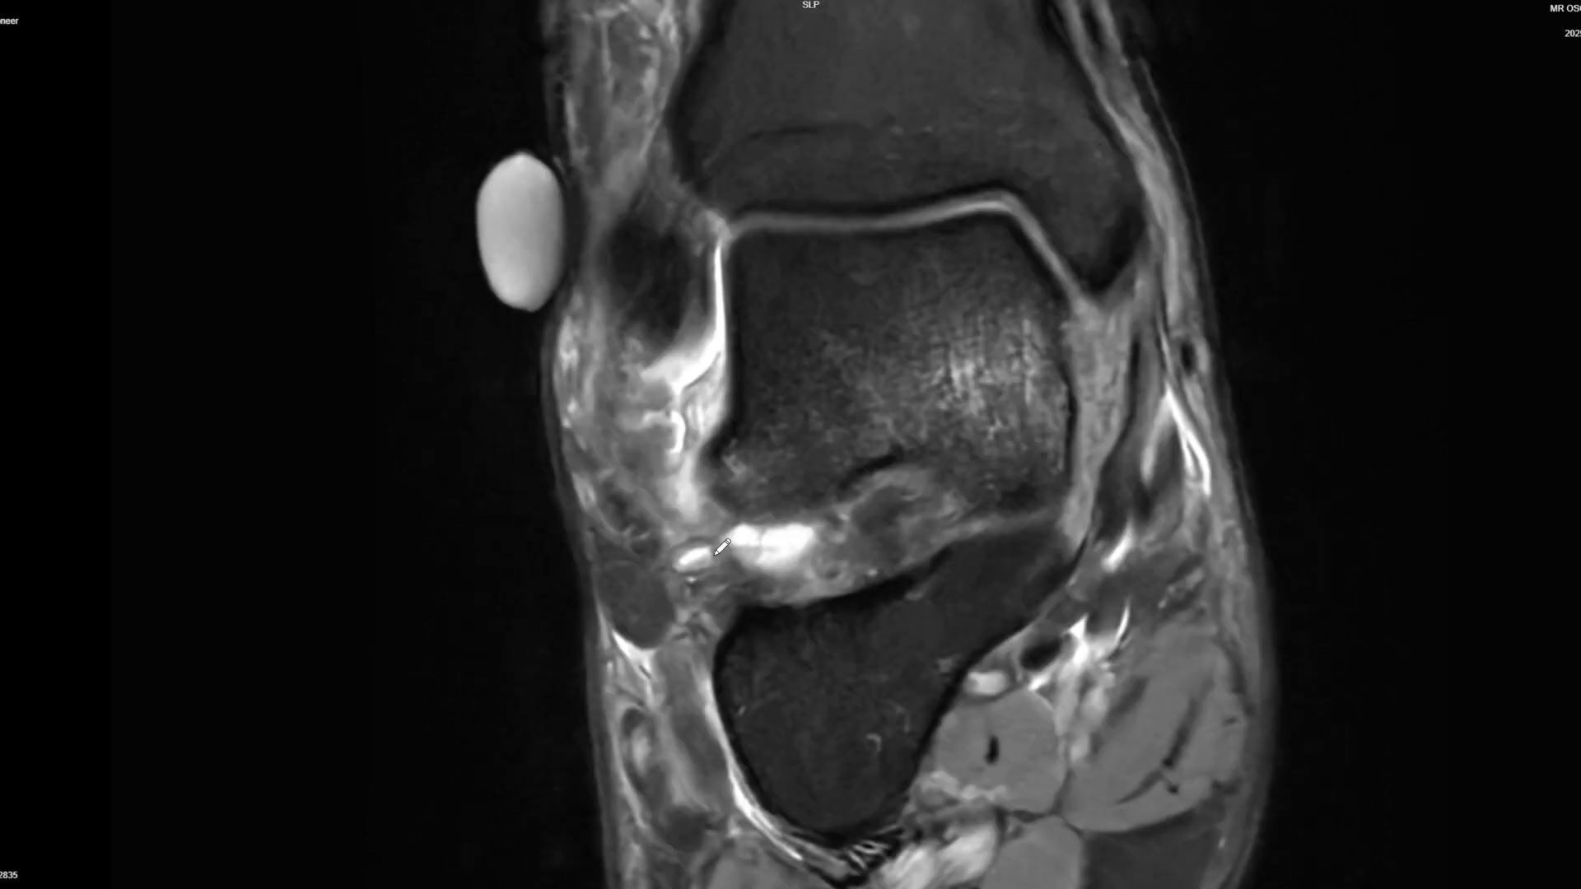
pyautogui.scroll(-3, 723, 531)
pyautogui.scroll(3, 725, 519)
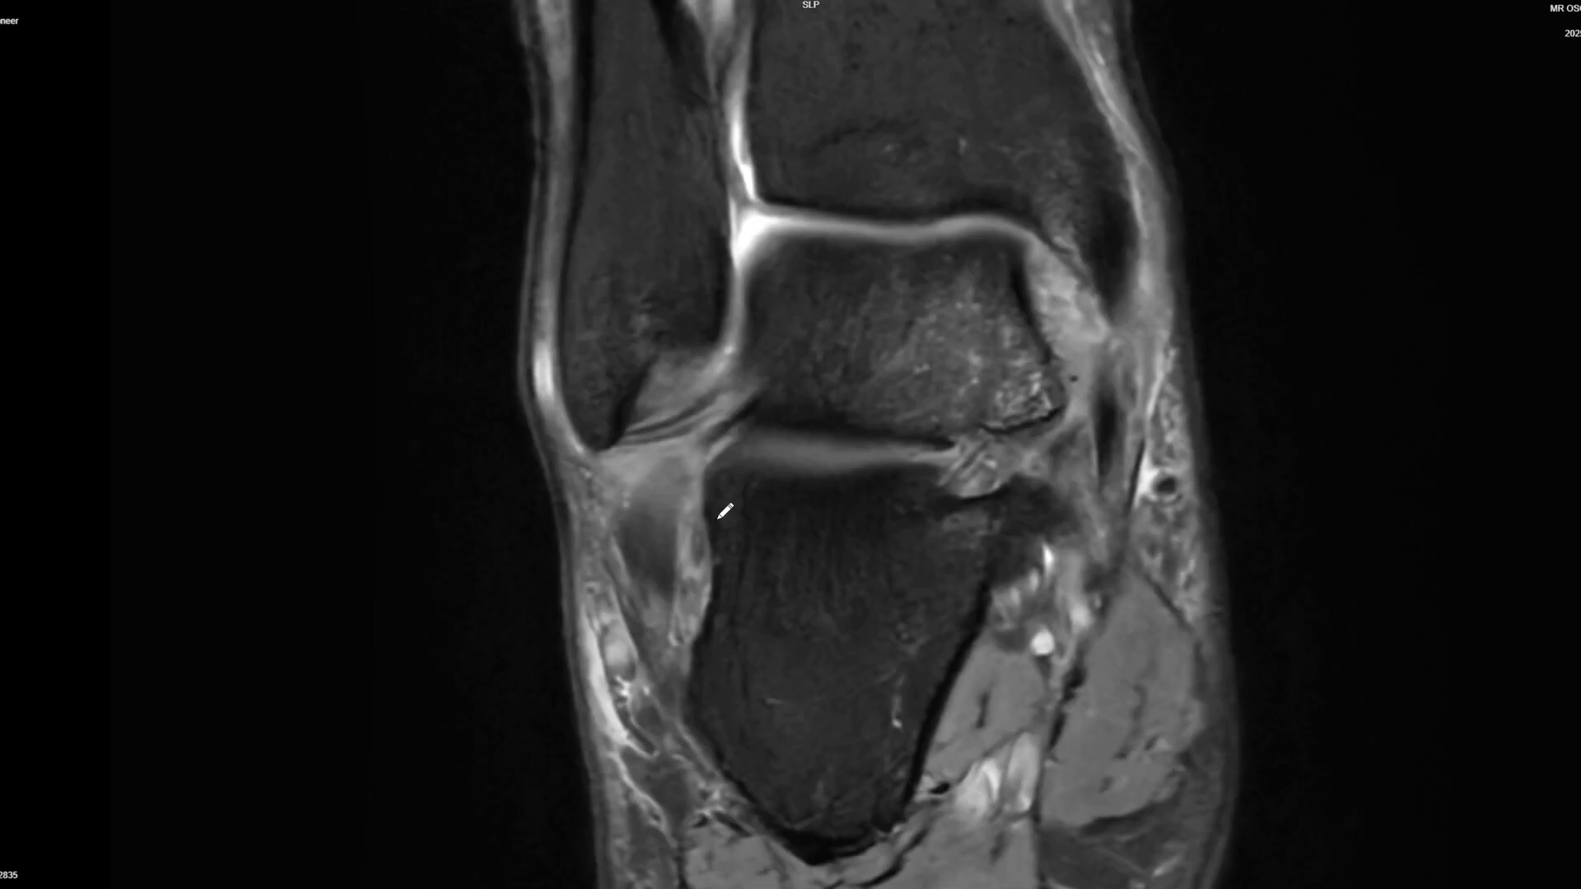
pyautogui.scroll(-3, 723, 407)
pyautogui.scroll(3, 716, 412)
pyautogui.scroll(-3, 807, 318)
pyautogui.scroll(3, 670, 382)
pyautogui.scroll(-2, 754, 339)
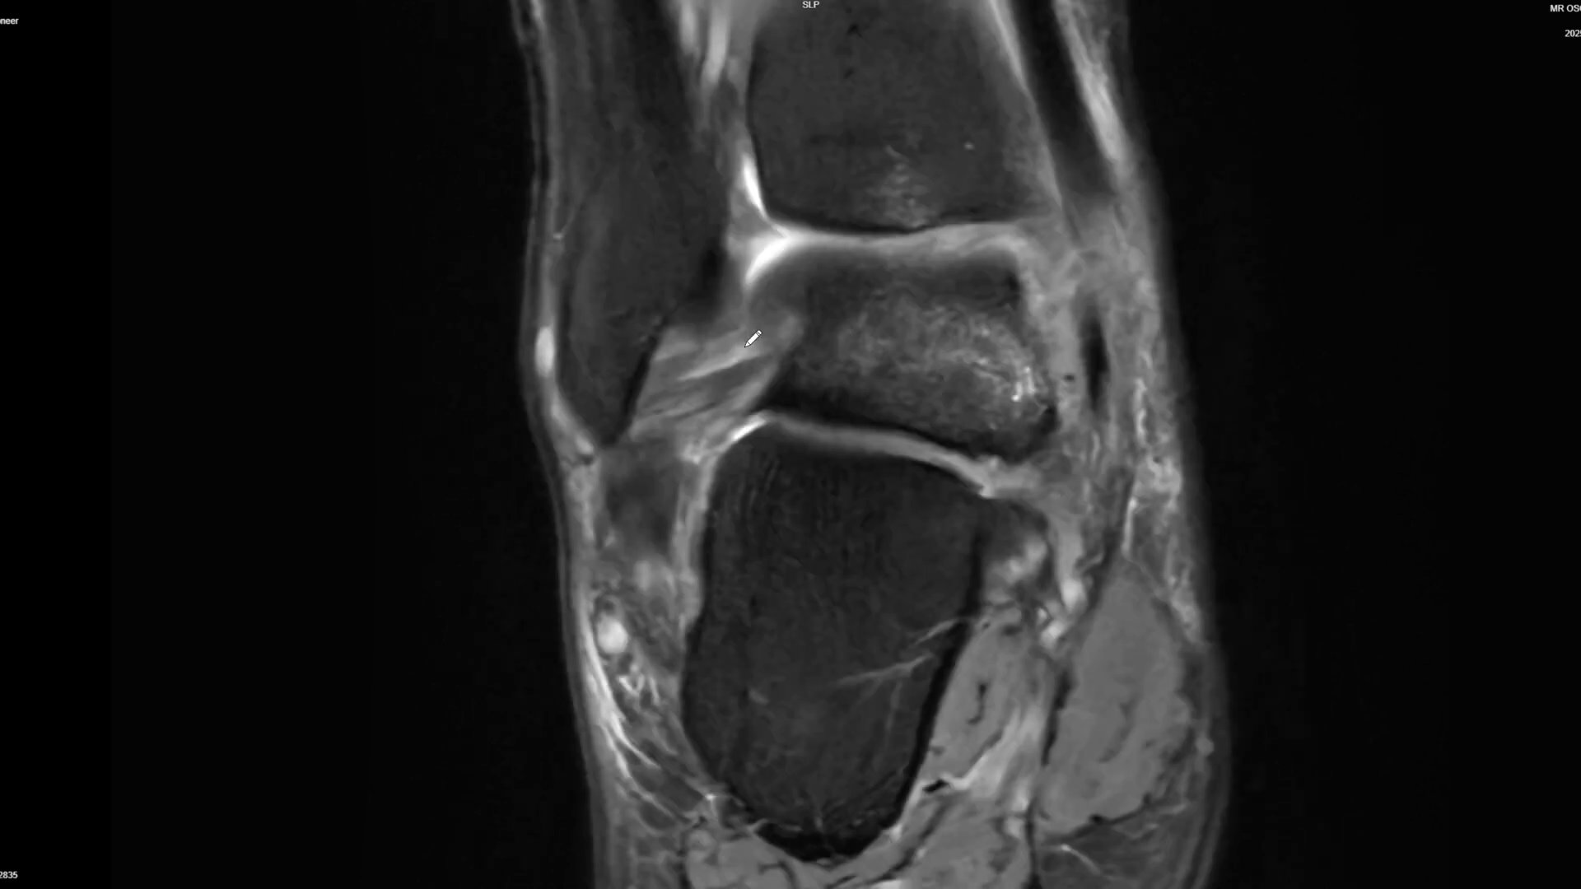
# Step: Load the axial series into the viewport and scroll through its slices
pyautogui.moveTo(16, 461); pyautogui.dragTo(482, 445)
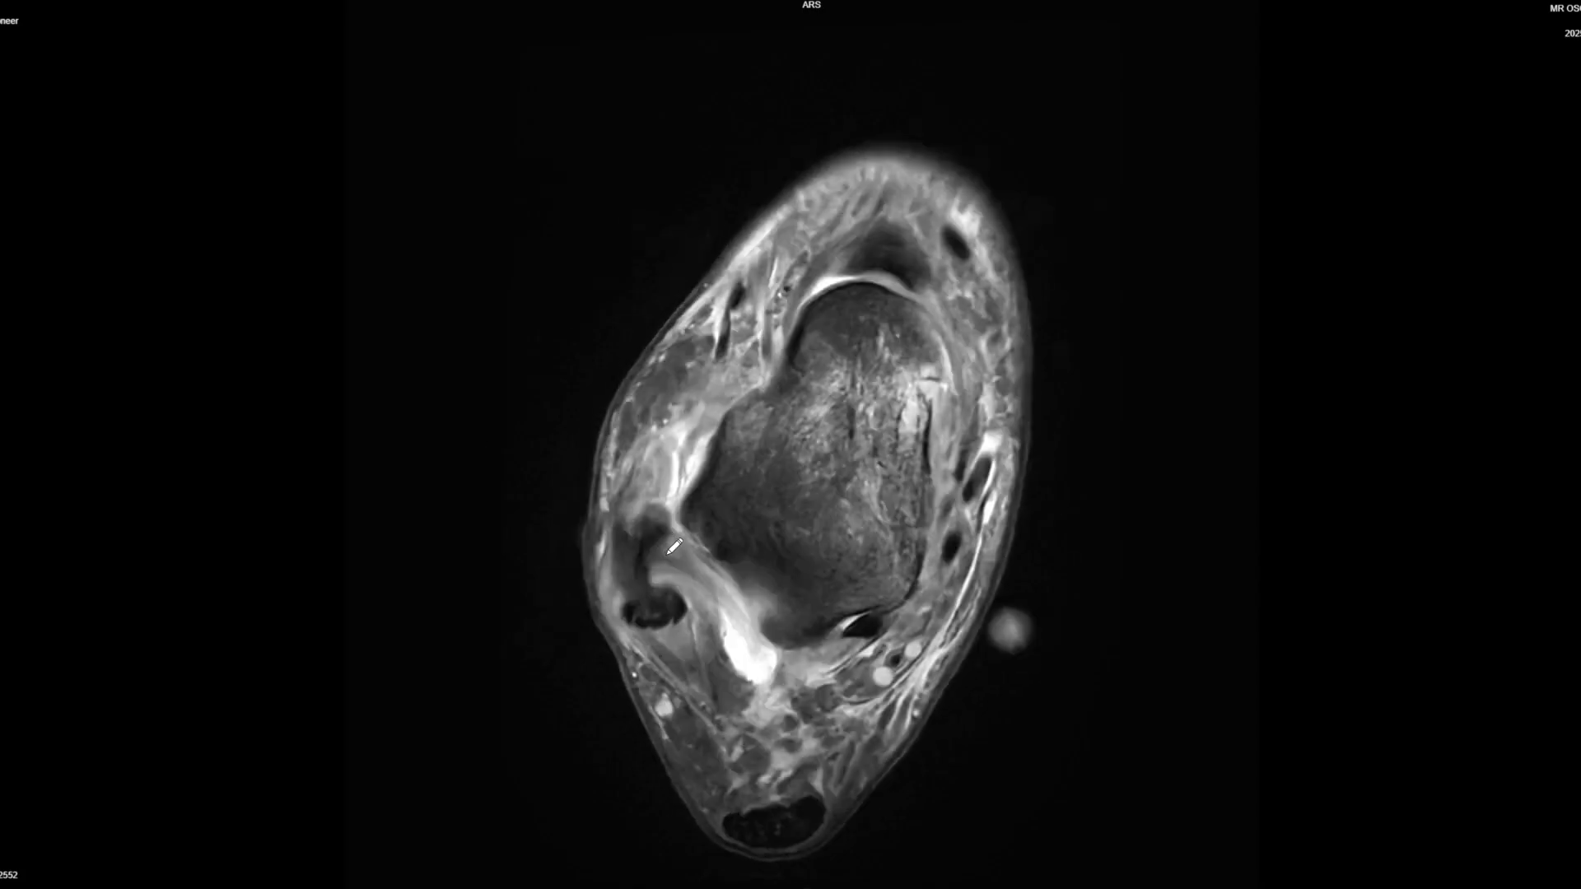
pyautogui.scroll(5, 724, 527)
pyautogui.scroll(-3, 740, 615)
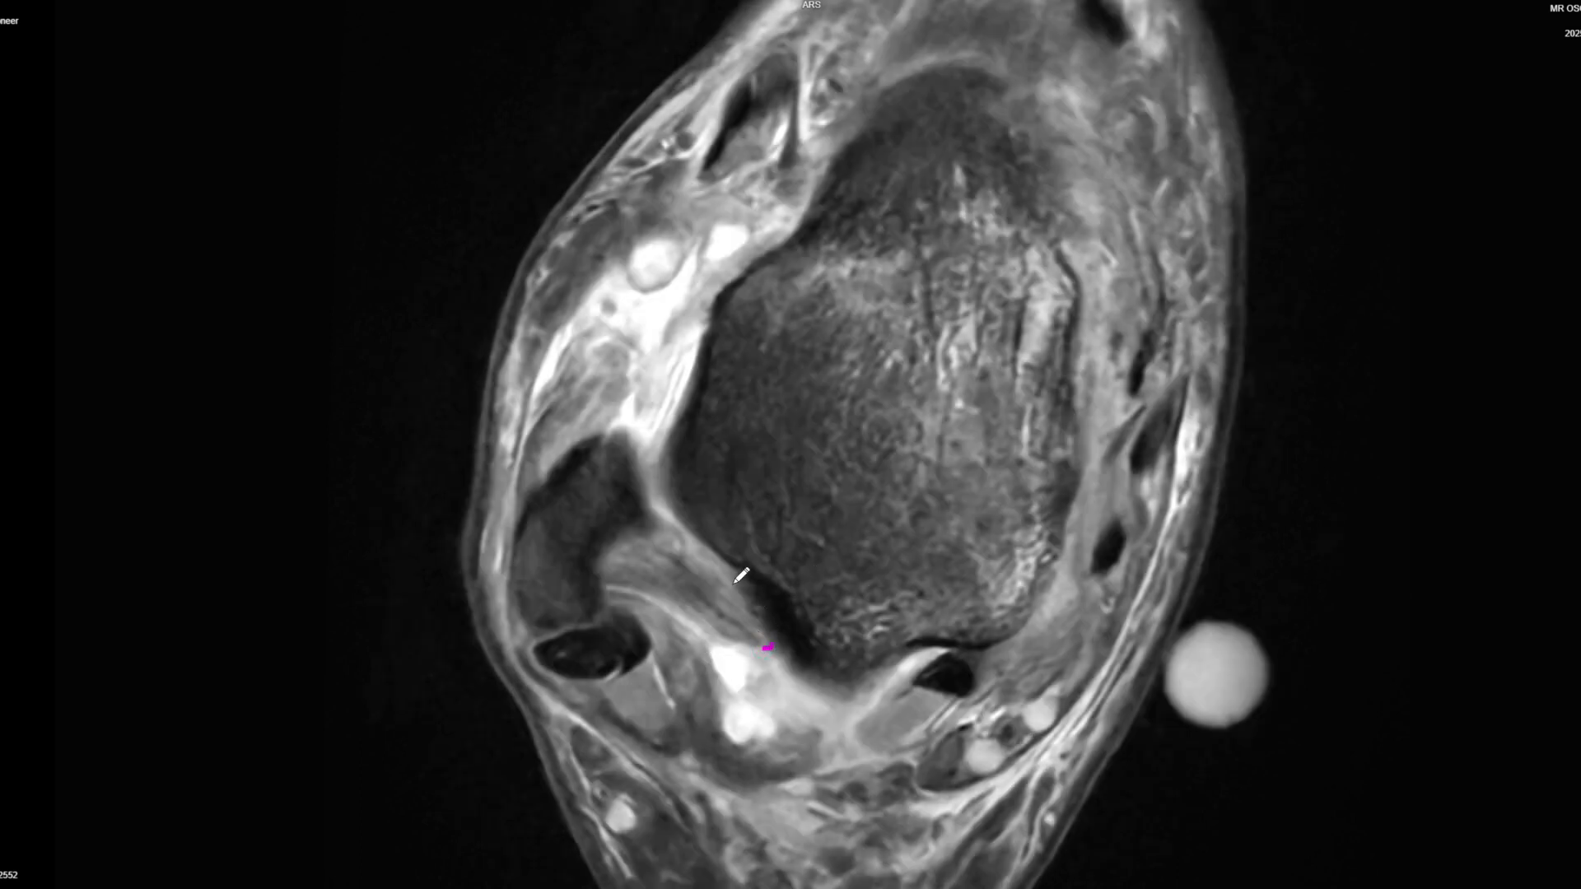
pyautogui.scroll(-3, 716, 533)
pyautogui.scroll(2, 650, 571)
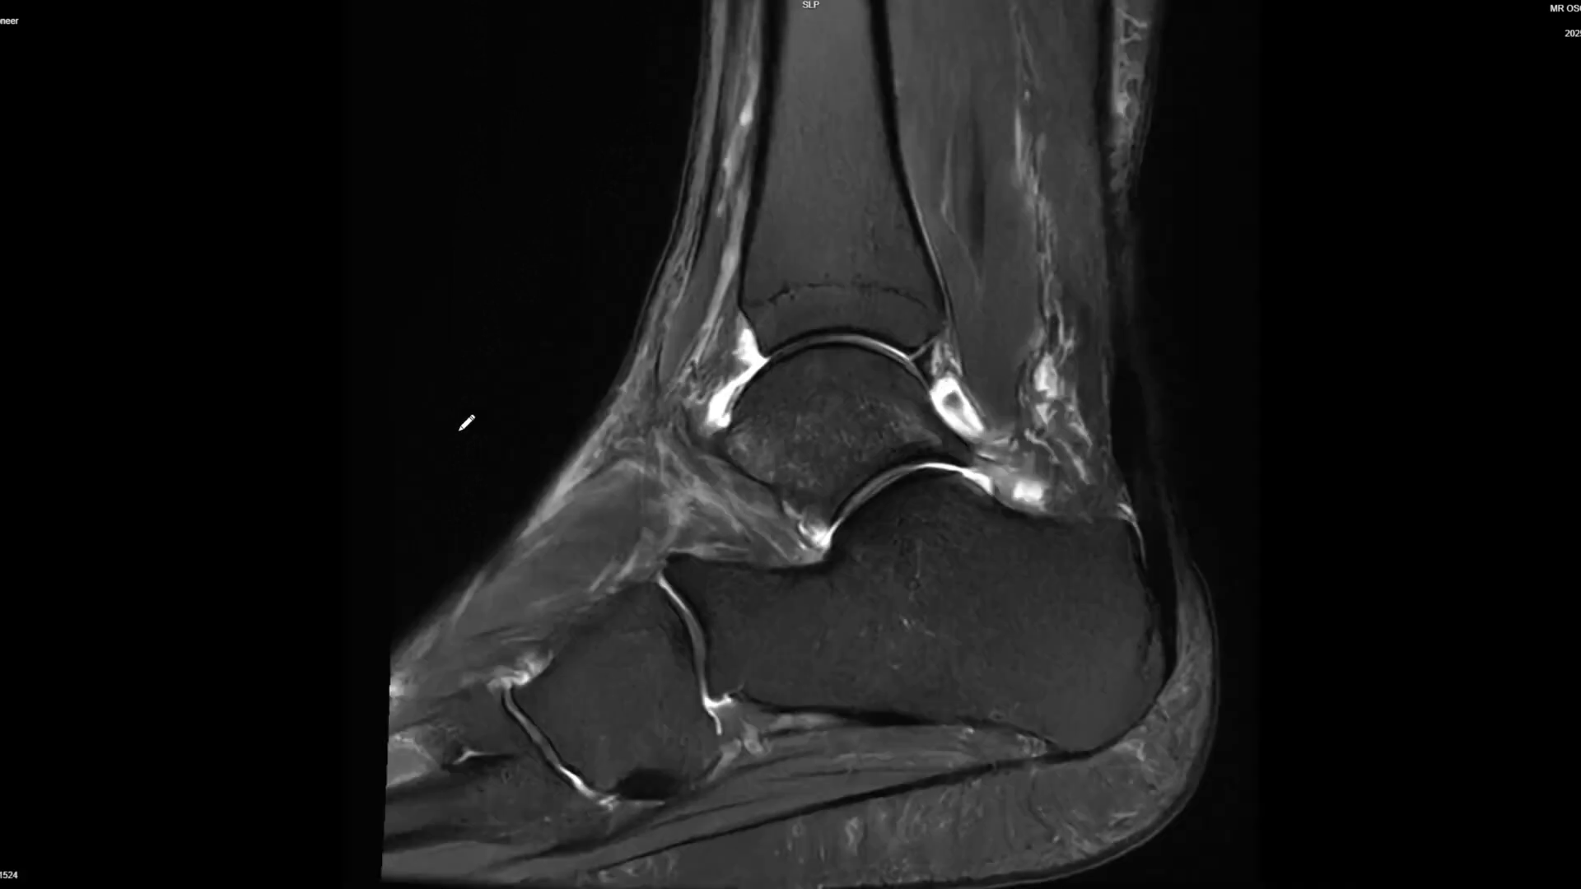
pyautogui.scroll(-5, 544, 462)
pyautogui.scroll(-5, 974, 399)
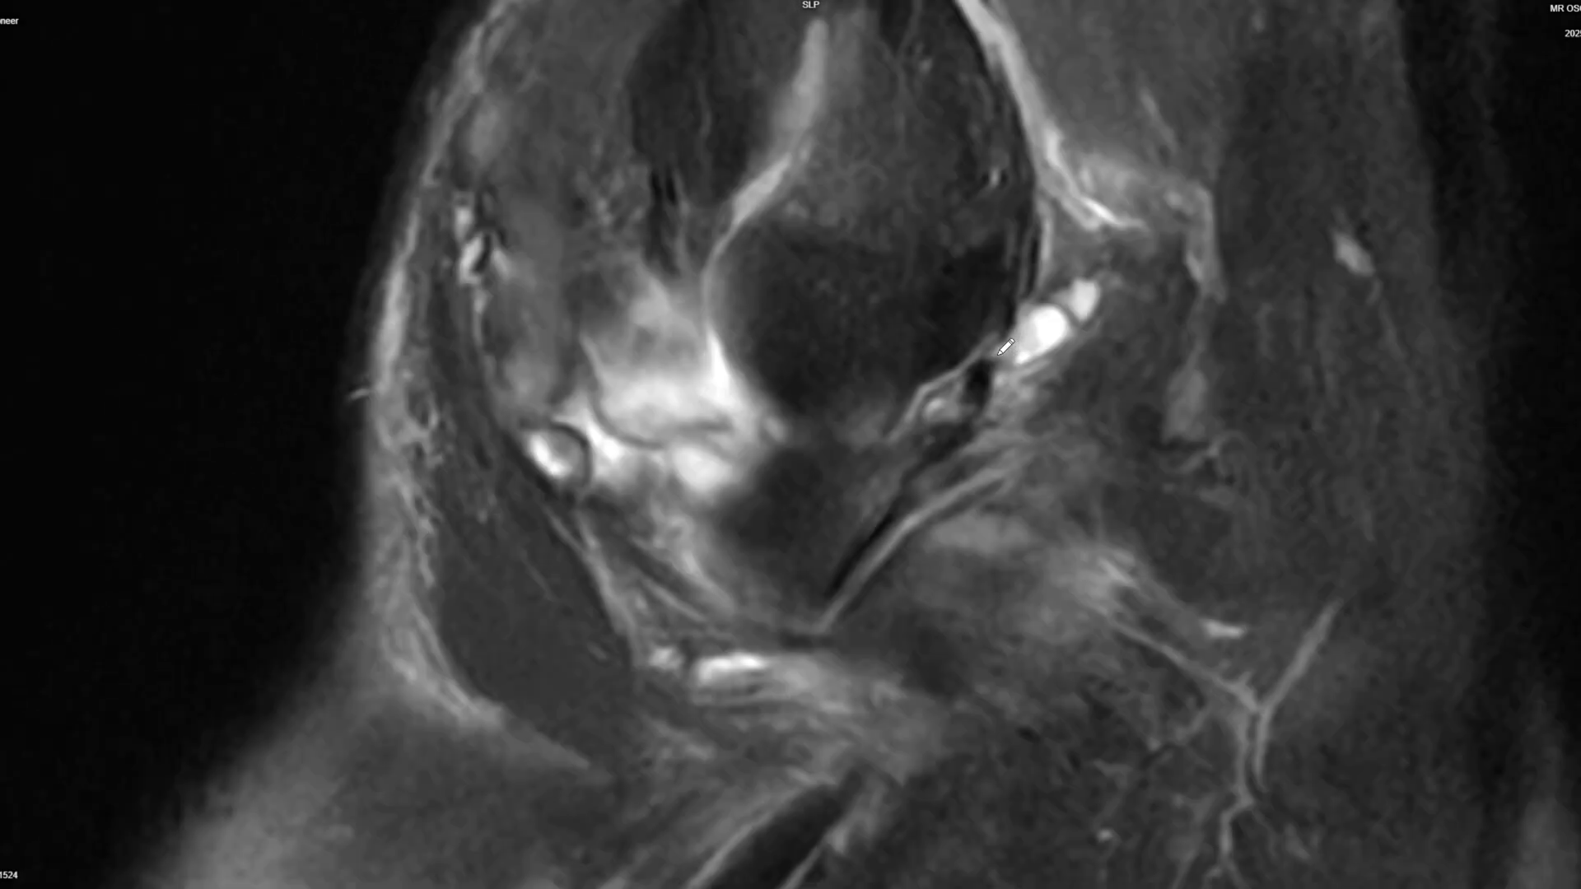
# Step: Place a point marker on the sagittal slice, then switch back to the coronal series
pyautogui.click(981, 369)
pyautogui.scroll(-5, 962, 403)
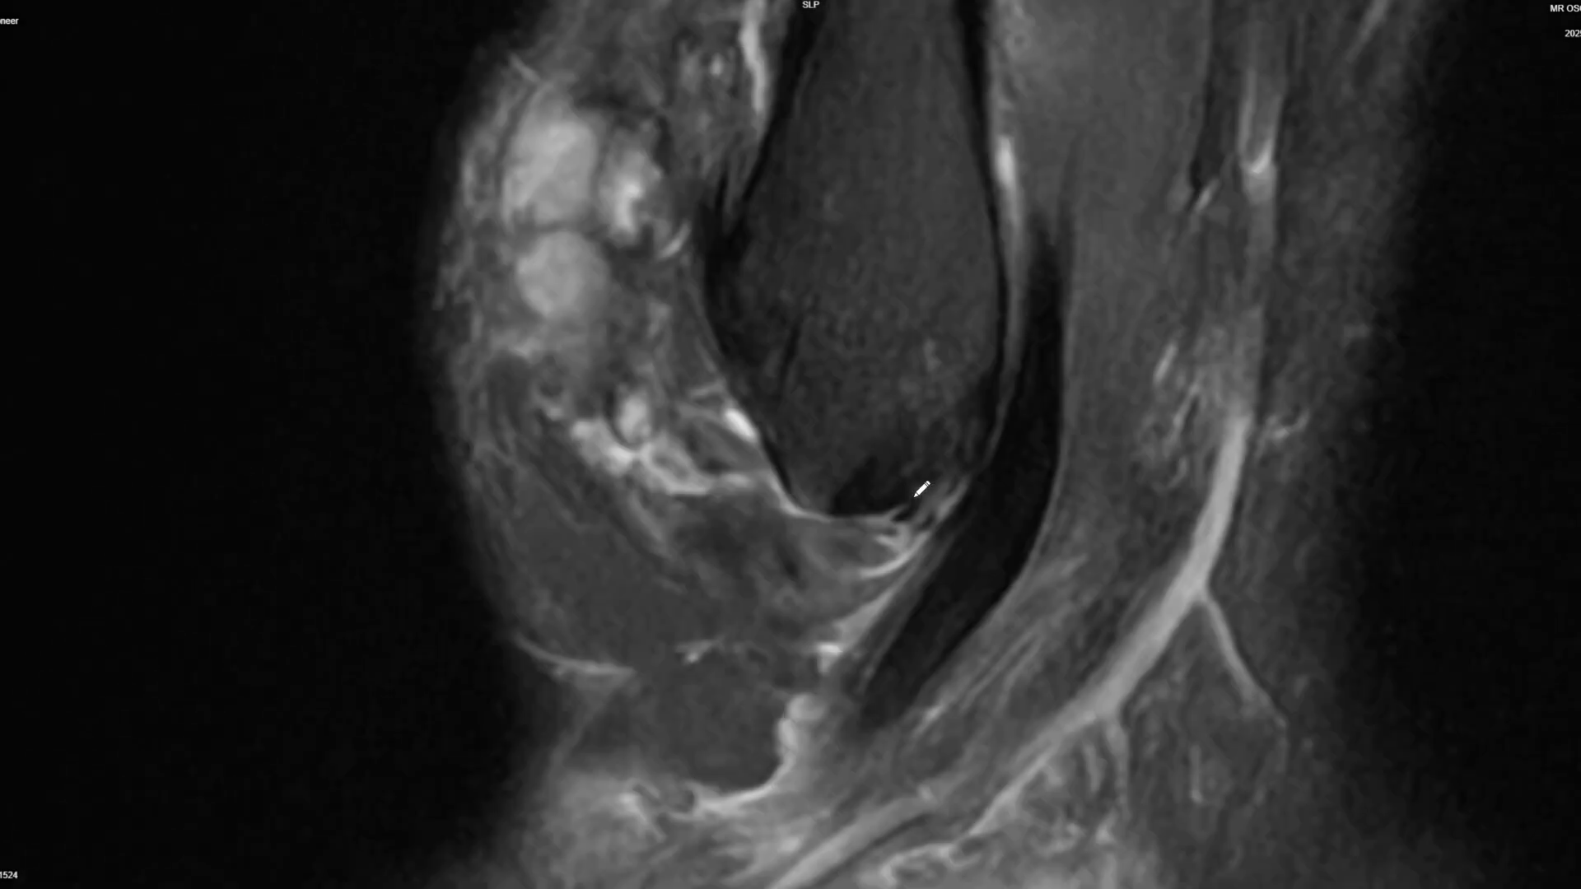
pyautogui.scroll(-5, 885, 566)
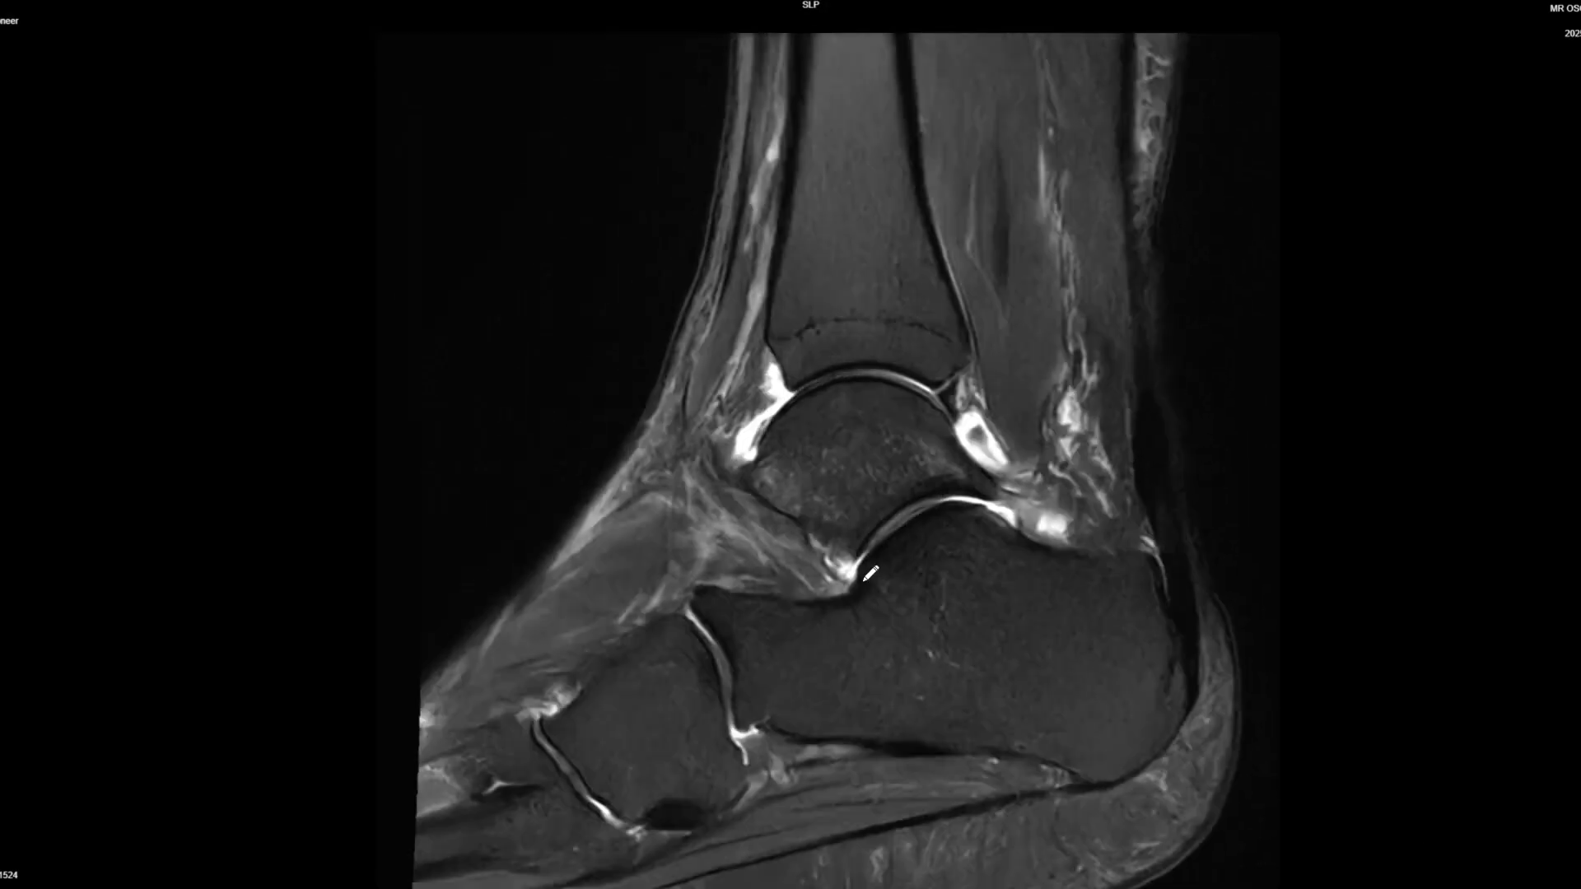
pyautogui.press('pagedown')
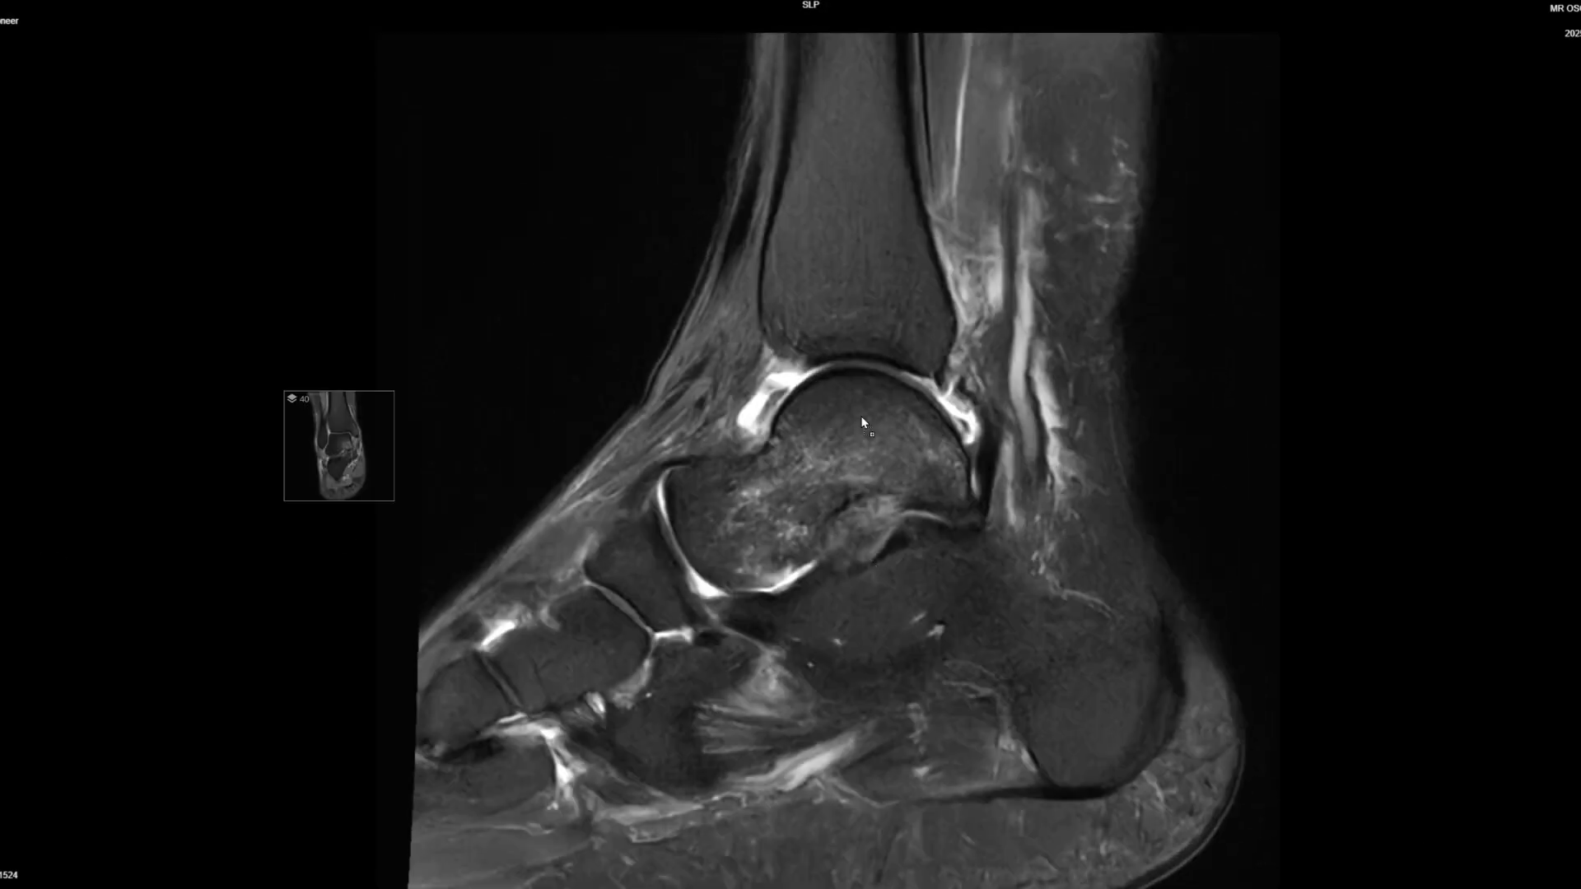
pyautogui.scroll(-3, 1005, 469)
pyautogui.scroll(3, 952, 310)
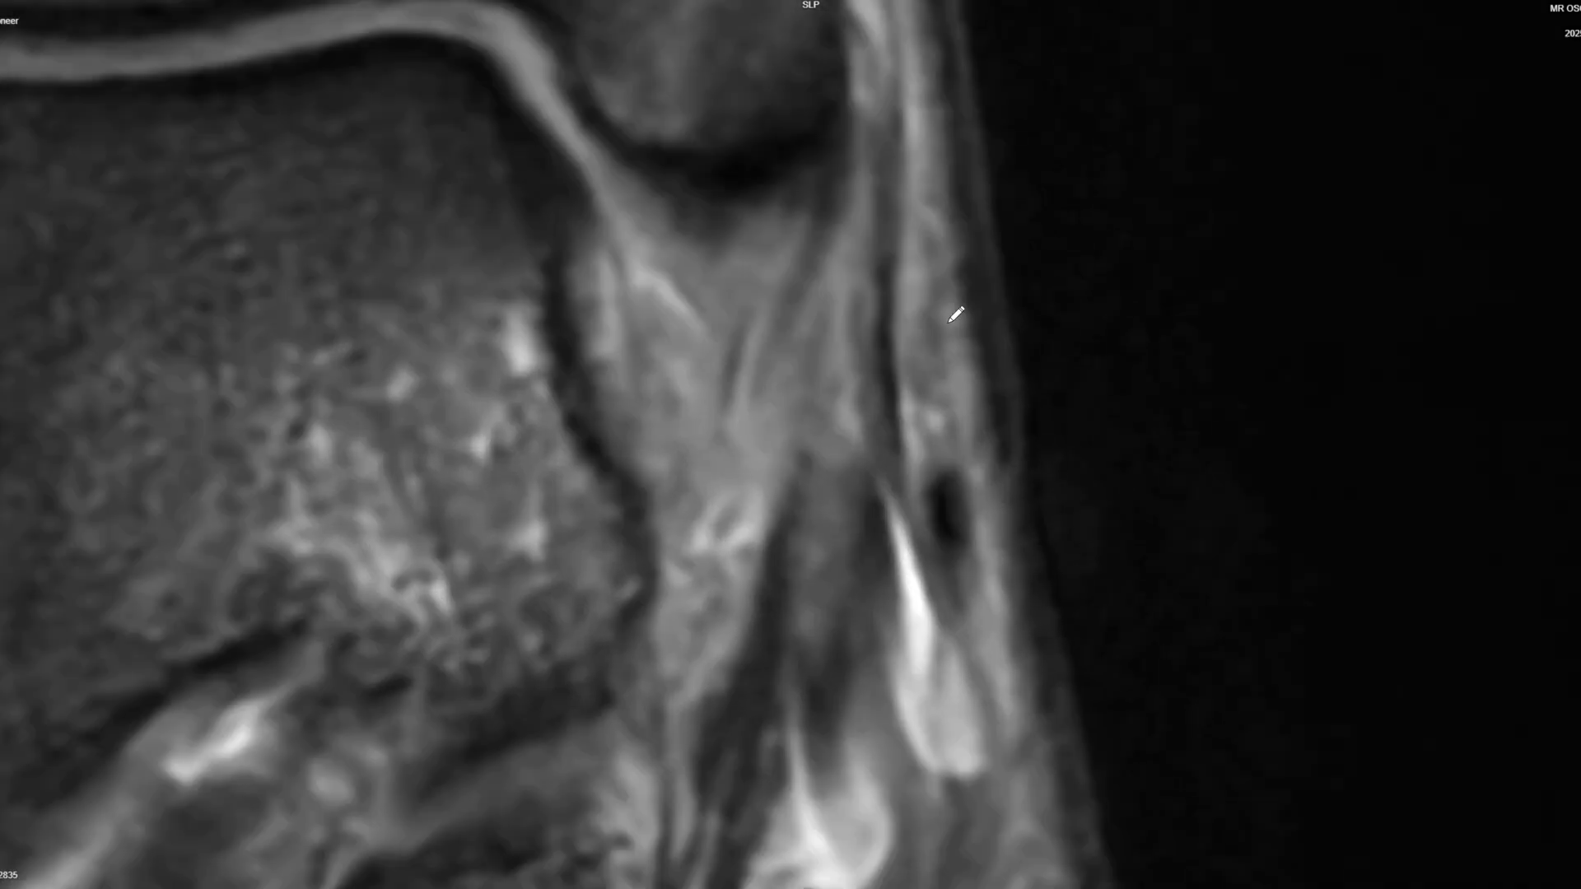
# Step: Draw magenta arcs over and beside the talus, then clear all annotations
pyautogui.scroll(-4, 955, 353)
pyautogui.scroll(1, 811, 353)
pyautogui.moveTo(767, 309)
pyautogui.mouseDown()
pyautogui.moveTo(682, 339)
pyautogui.moveTo(661, 437)
pyautogui.moveTo(716, 491)
pyautogui.mouseUp()
pyautogui.scroll(-3, 749, 486)
pyautogui.scroll(3, 762, 473)
pyautogui.scroll(-2, 764, 472)
pyautogui.scroll(2, 769, 459)
pyautogui.scroll(-2, 838, 359)
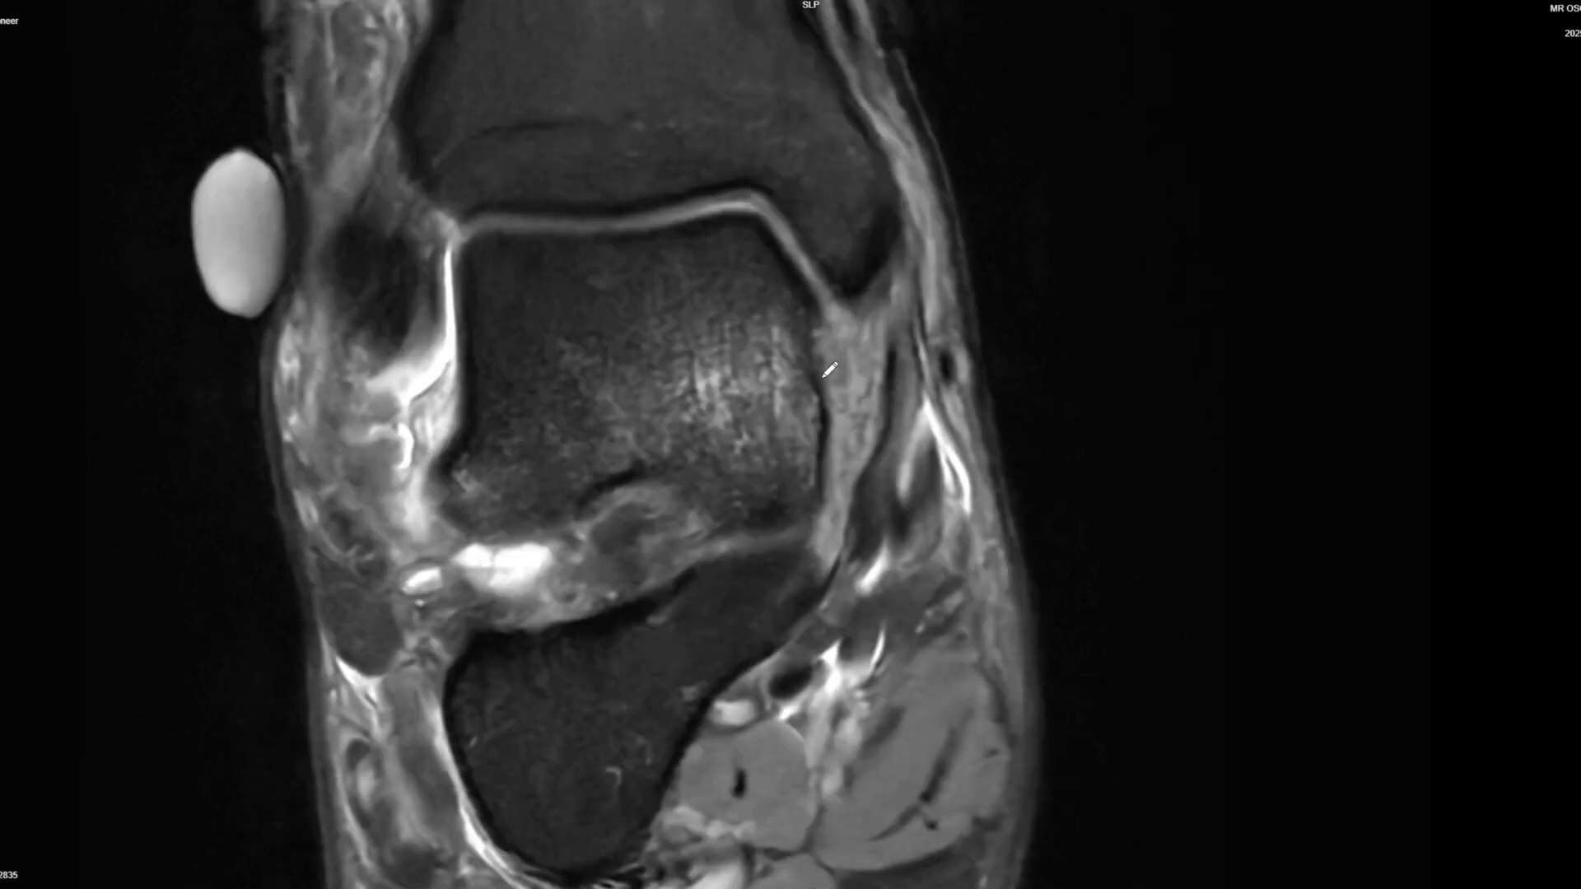
pyautogui.scroll(2, 838, 359)
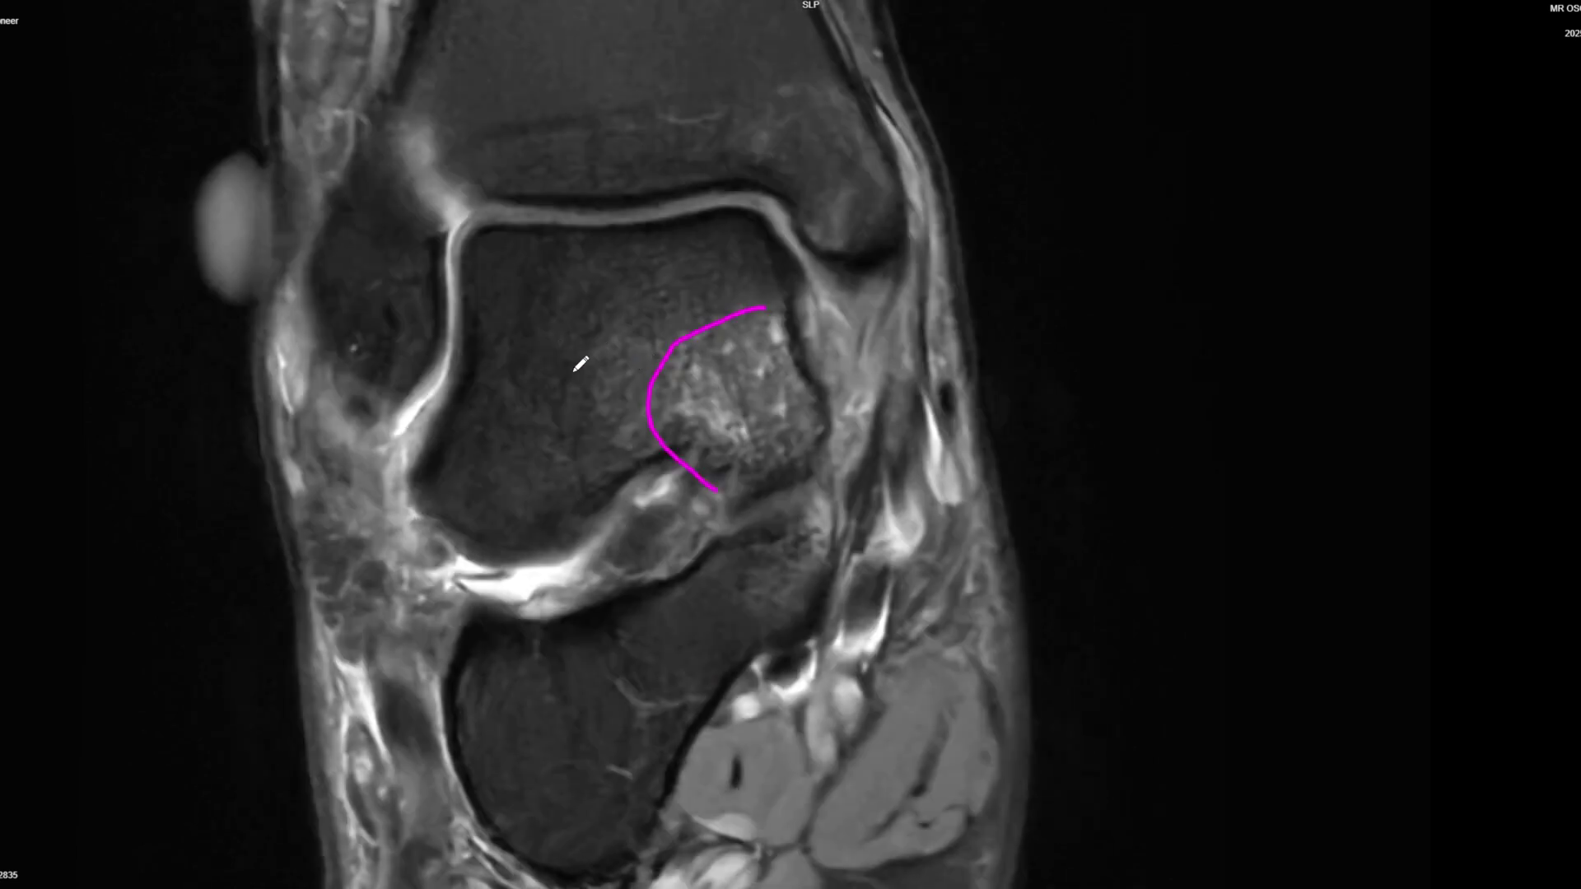
pyautogui.scroll(-2, 408, 526)
pyautogui.scroll(2, 499, 458)
pyautogui.moveTo(278, 455)
pyautogui.mouseDown()
pyautogui.moveTo(375, 527)
pyautogui.moveTo(432, 544)
pyautogui.mouseUp()
pyautogui.press('e')
# Step: Sketch a long magenta arc across the talus and a hook around the fibular tip
pyautogui.moveTo(552, 255)
pyautogui.mouseDown()
pyautogui.moveTo(773, 627)
pyautogui.moveTo(916, 600)
pyautogui.moveTo(835, 545)
pyautogui.mouseUp()
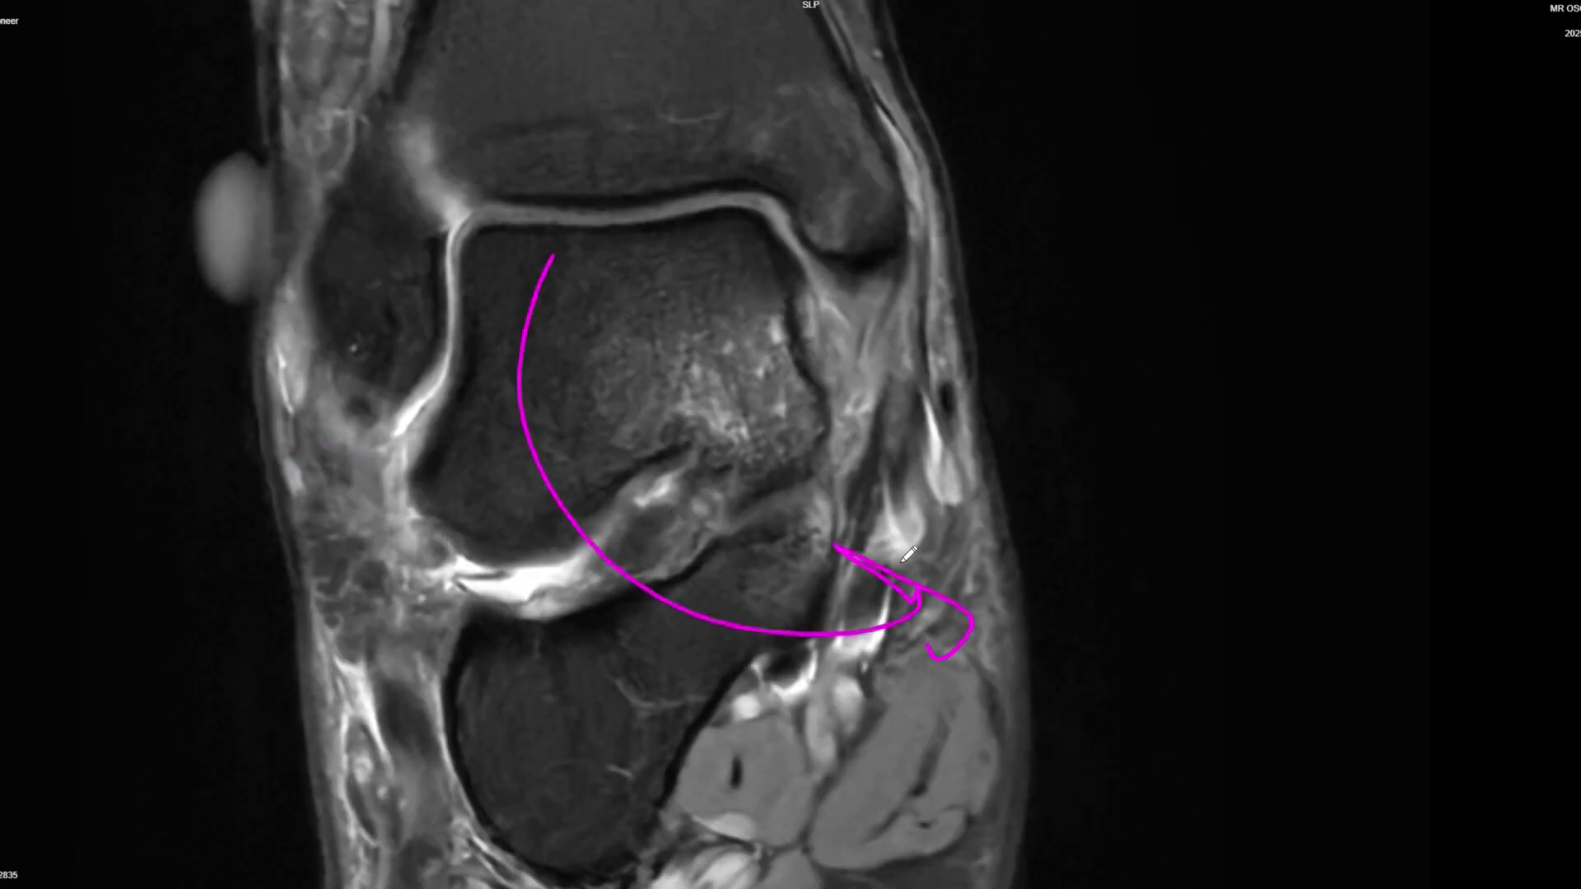
pyautogui.scroll(-2, 805, 186)
pyautogui.moveTo(803, 212)
pyautogui.mouseDown()
pyautogui.moveTo(866, 266)
pyautogui.moveTo(899, 226)
pyautogui.moveTo(888, 183)
pyautogui.moveTo(850, 182)
pyautogui.moveTo(840, 301)
pyautogui.moveTo(827, 281)
pyautogui.moveTo(801, 323)
pyautogui.moveTo(806, 358)
pyautogui.moveTo(859, 356)
pyautogui.mouseUp()
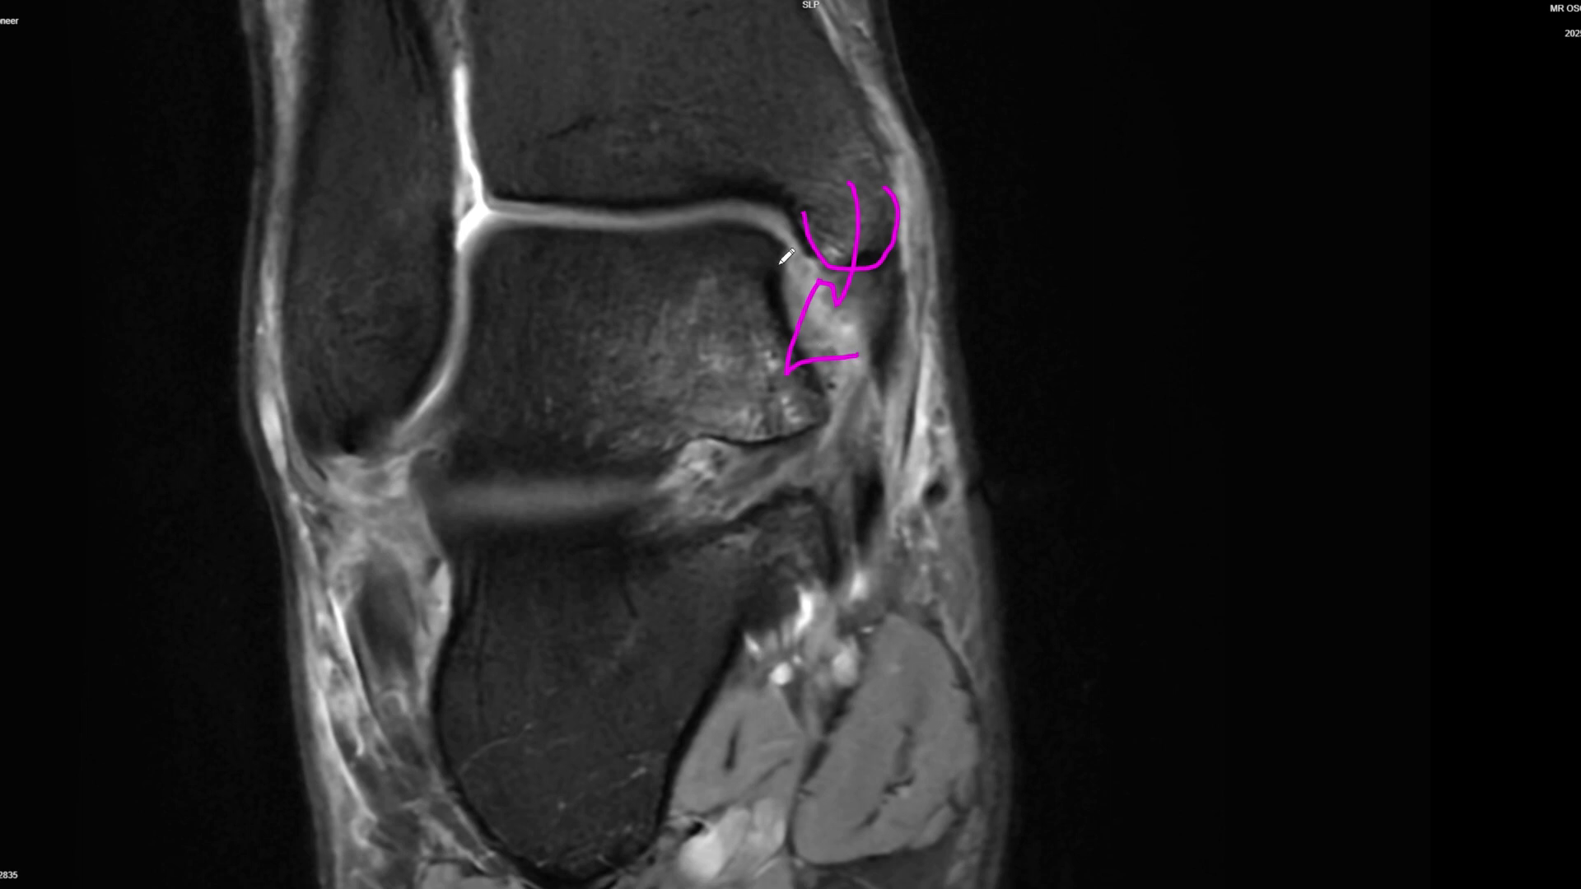
# Step: On a more anterior coronal slice, draw a short magenta mark along the talus edge
pyautogui.scroll(-5, 741, 300)
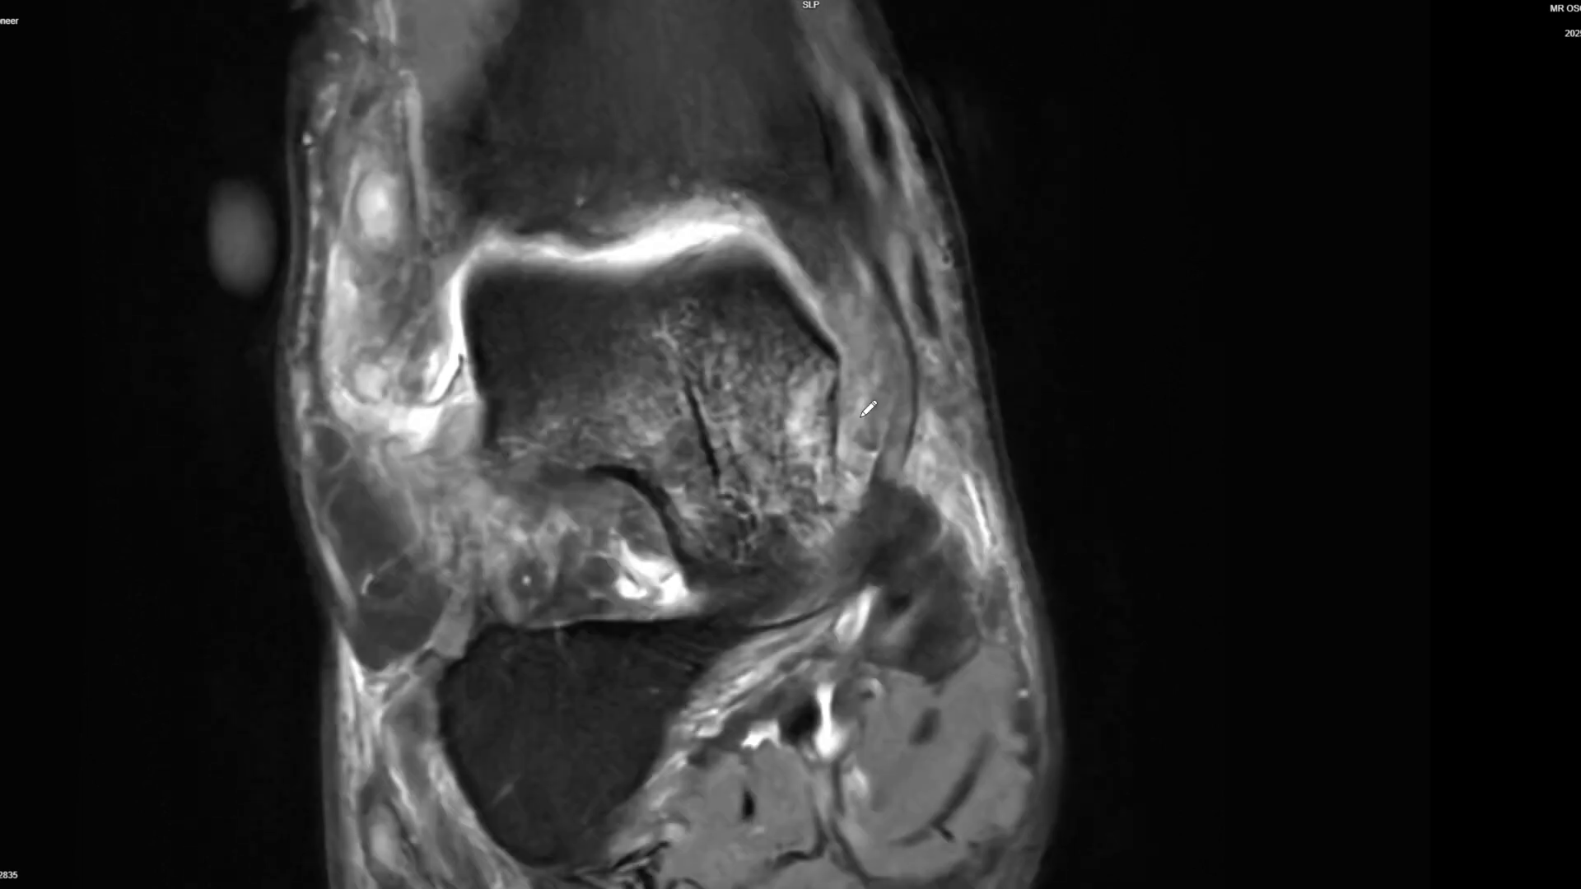
pyautogui.scroll(-1, 862, 414)
pyautogui.scroll(1, 856, 396)
pyautogui.scroll(-1, 844, 369)
pyautogui.moveTo(830, 375)
pyautogui.mouseDown()
pyautogui.moveTo(828, 422)
pyautogui.moveTo(849, 451)
pyautogui.mouseUp()
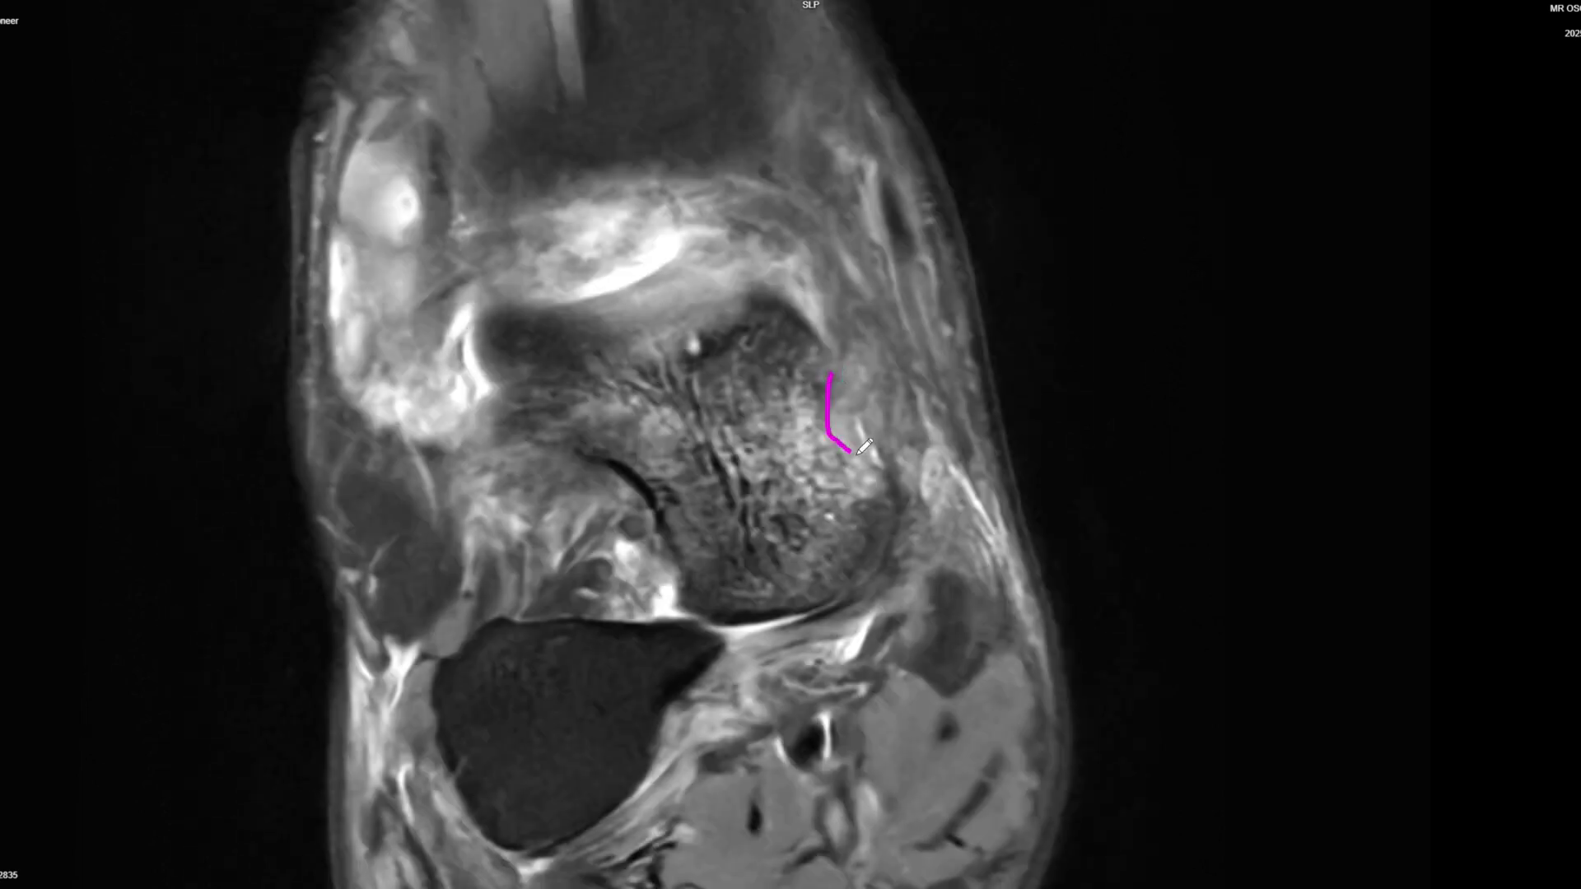
# Step: Draw several short downward magenta strokes along the talus edge
pyautogui.scroll(-3, 868, 428)
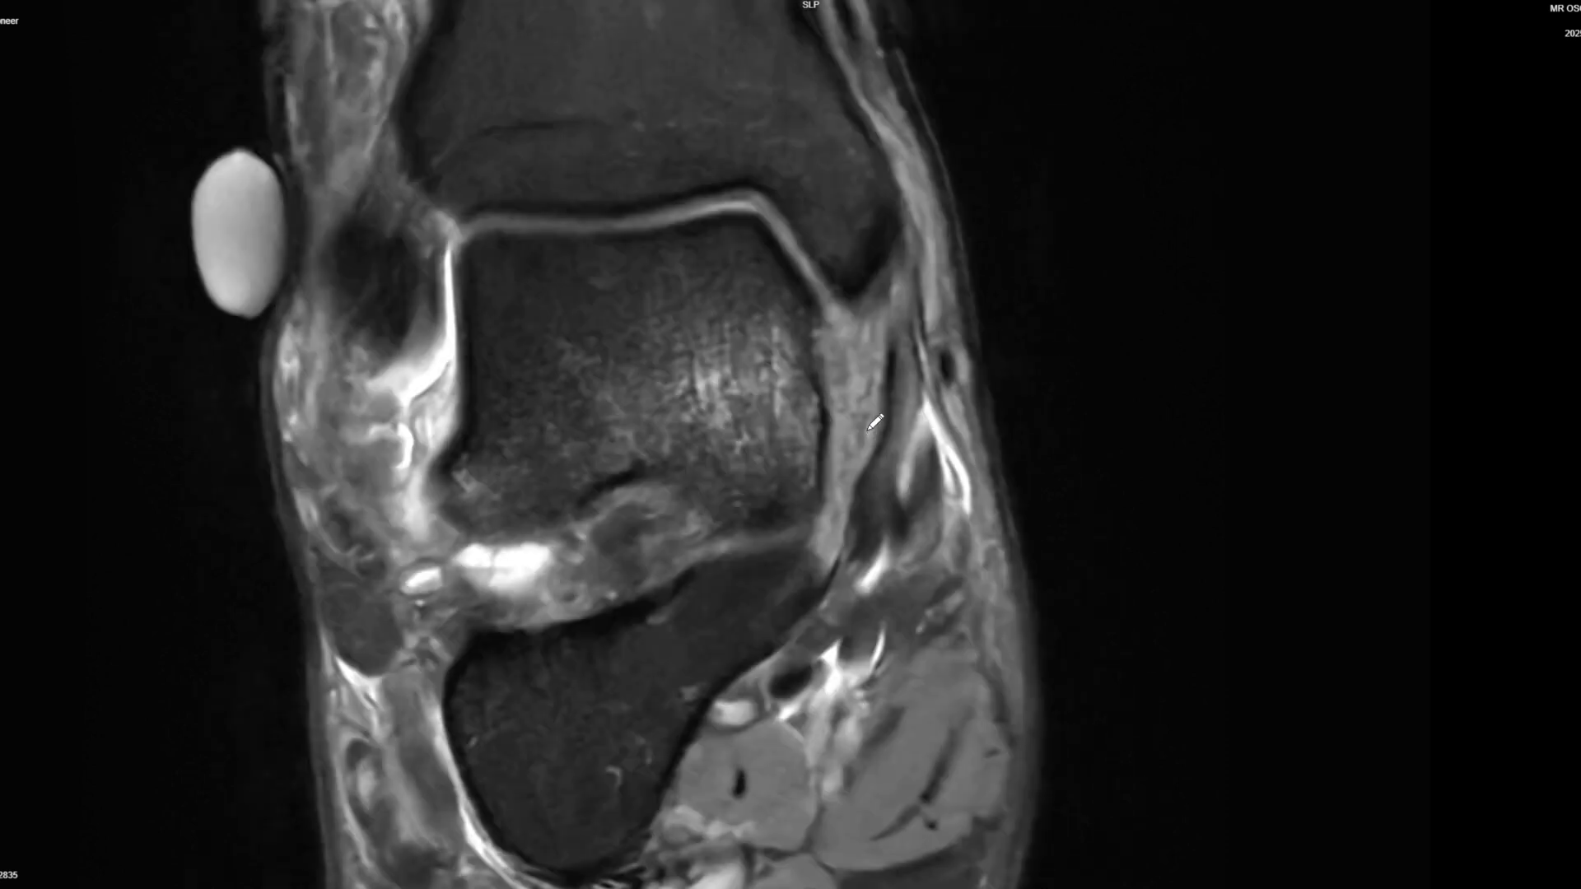
pyautogui.scroll(-3, 874, 423)
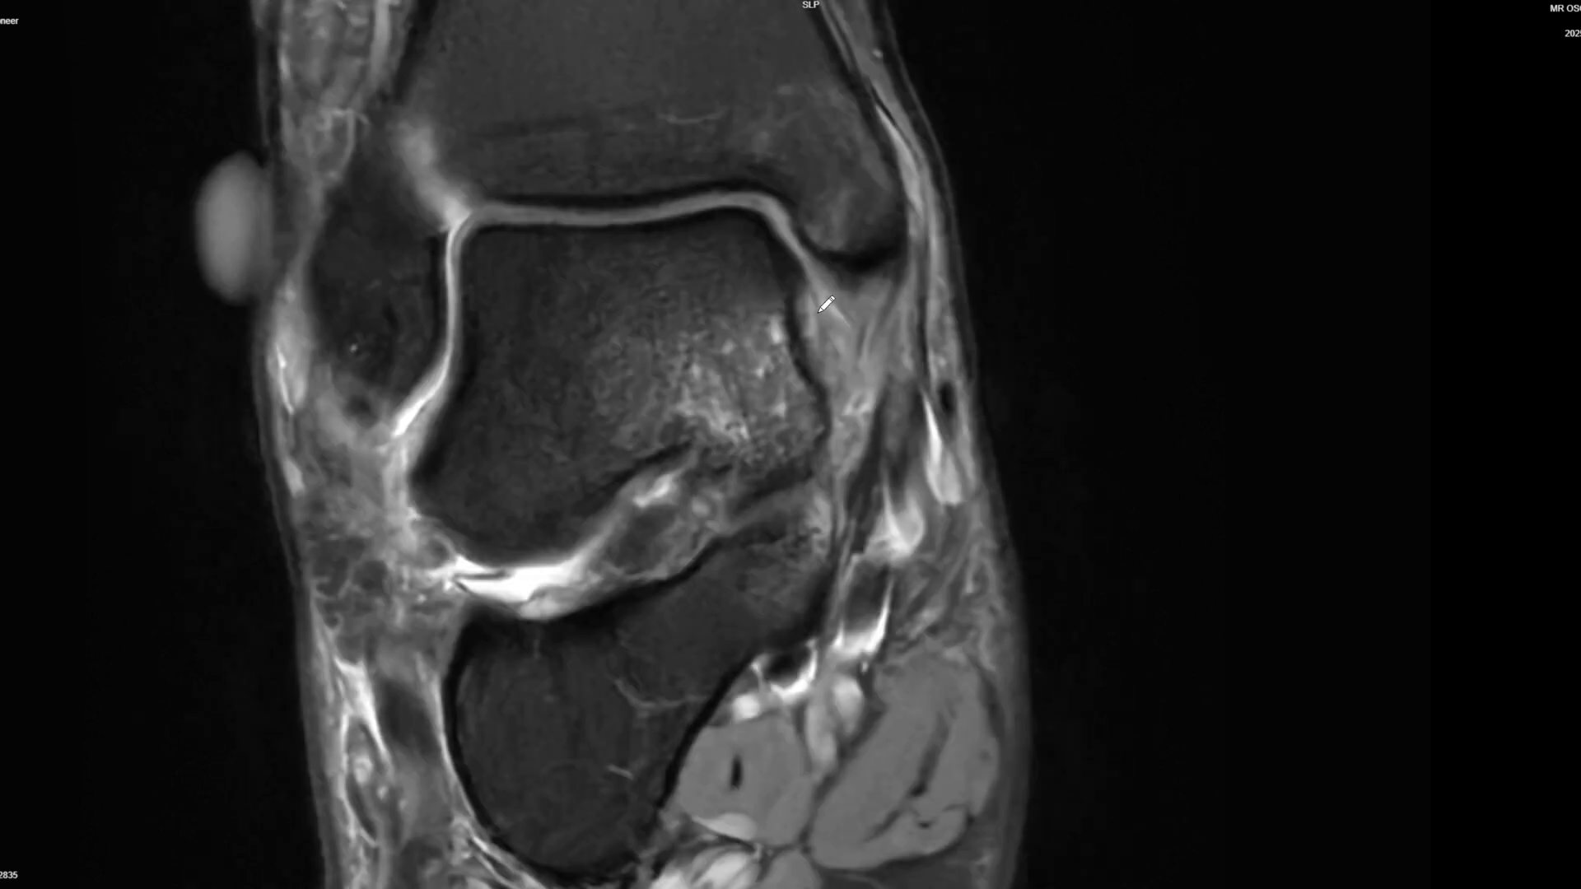
pyautogui.scroll(-1, 821, 280)
pyautogui.moveTo(828, 269); pyautogui.dragTo(864, 366)
pyautogui.scroll(-1, 873, 384)
pyautogui.moveTo(821, 274); pyautogui.dragTo(848, 333)
pyautogui.scroll(-2, 871, 405)
pyautogui.moveTo(811, 257); pyautogui.dragTo(844, 361)
# Step: Draw a freehand line down the lateral ankle and outline the tendon in magenta
pyautogui.scroll(-2, 856, 378)
pyautogui.scroll(2, 863, 374)
pyautogui.scroll(-6, 863, 374)
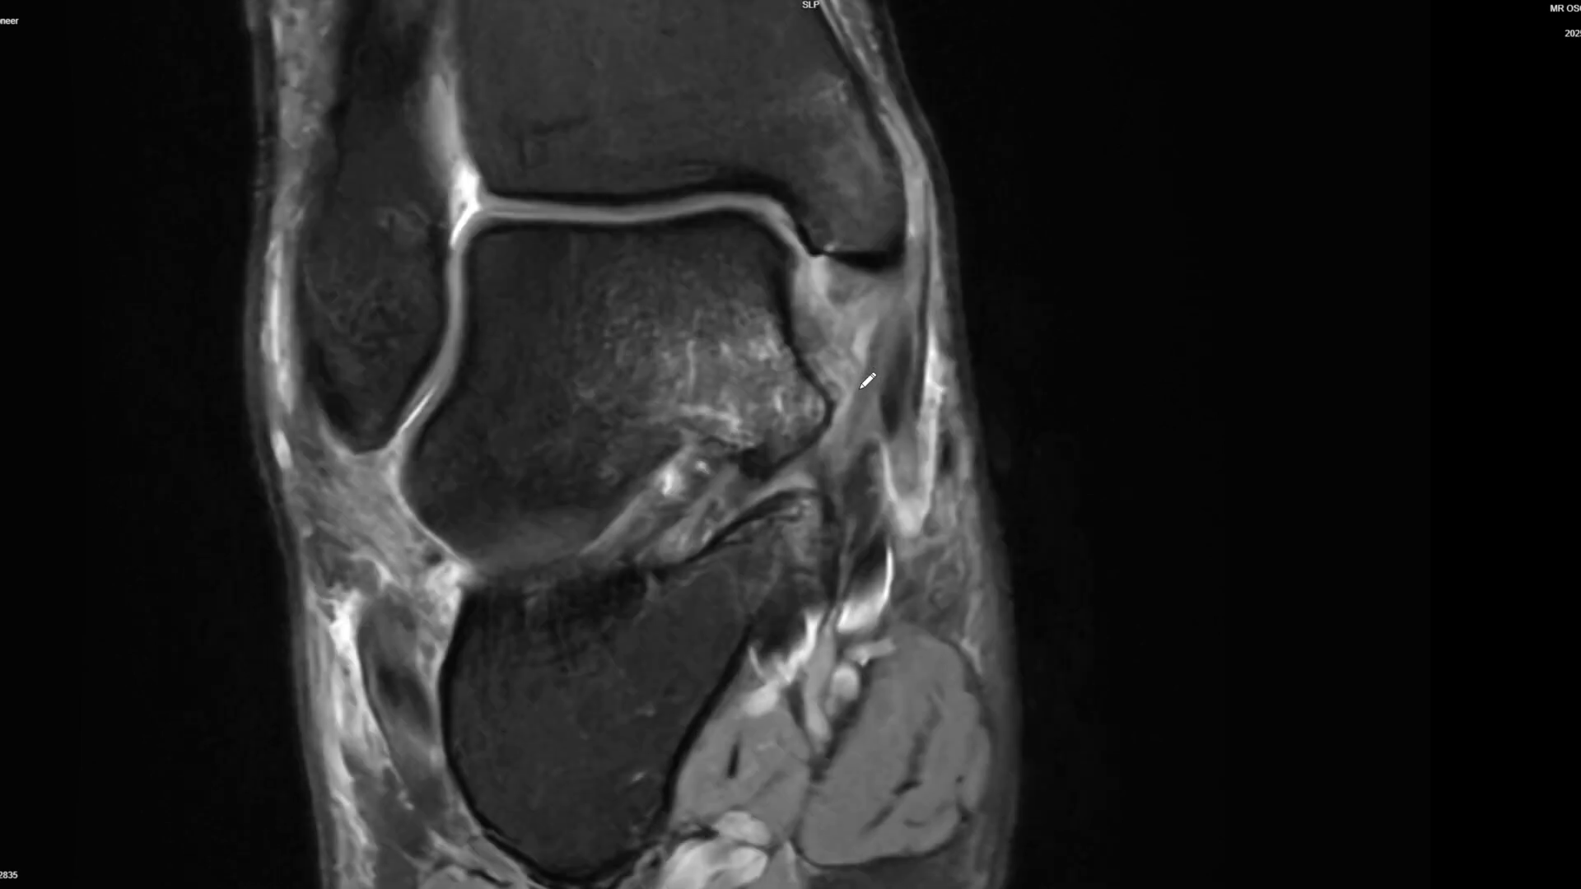
pyautogui.scroll(-4, 881, 418)
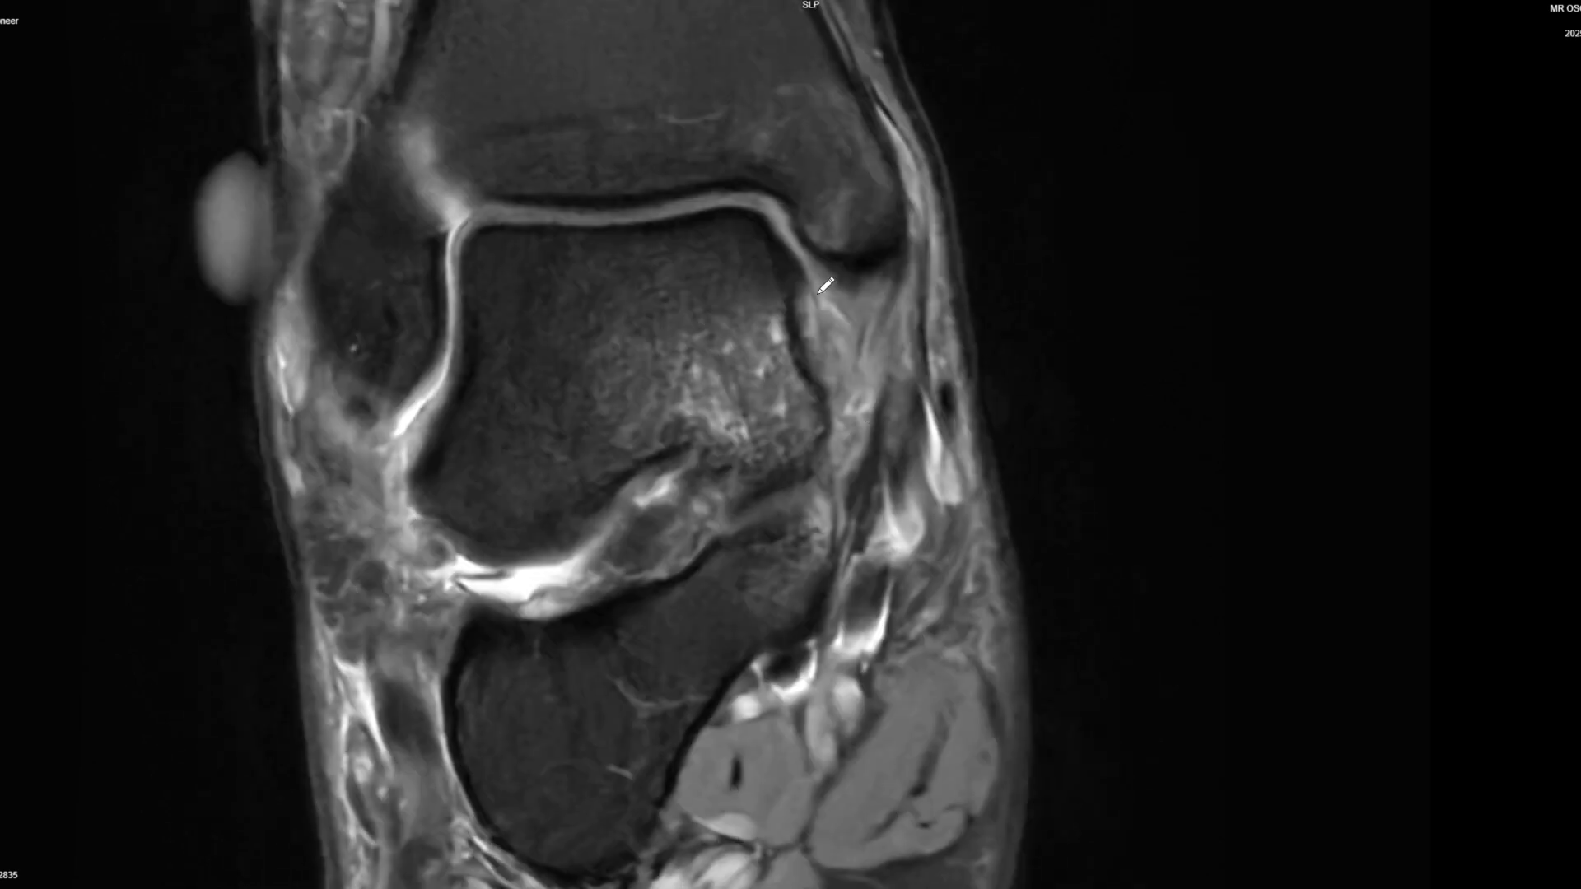
pyautogui.scroll(-4, 833, 305)
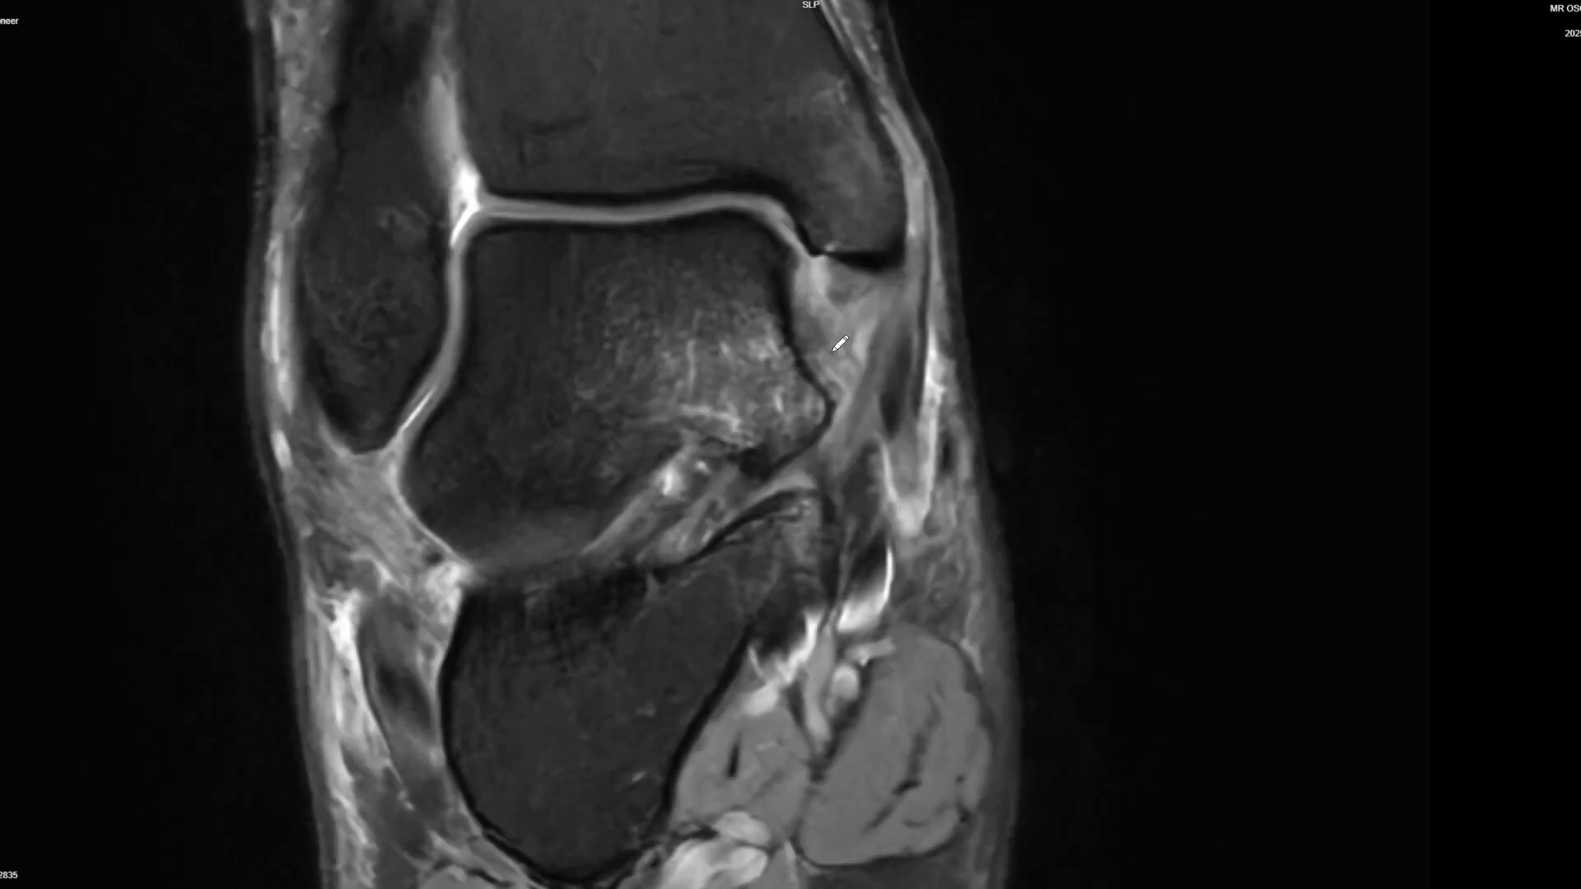
pyautogui.moveTo(898, 268)
pyautogui.mouseDown()
pyautogui.moveTo(824, 498)
pyautogui.moveTo(902, 314)
pyautogui.mouseUp()
pyautogui.scroll(-4, 862, 444)
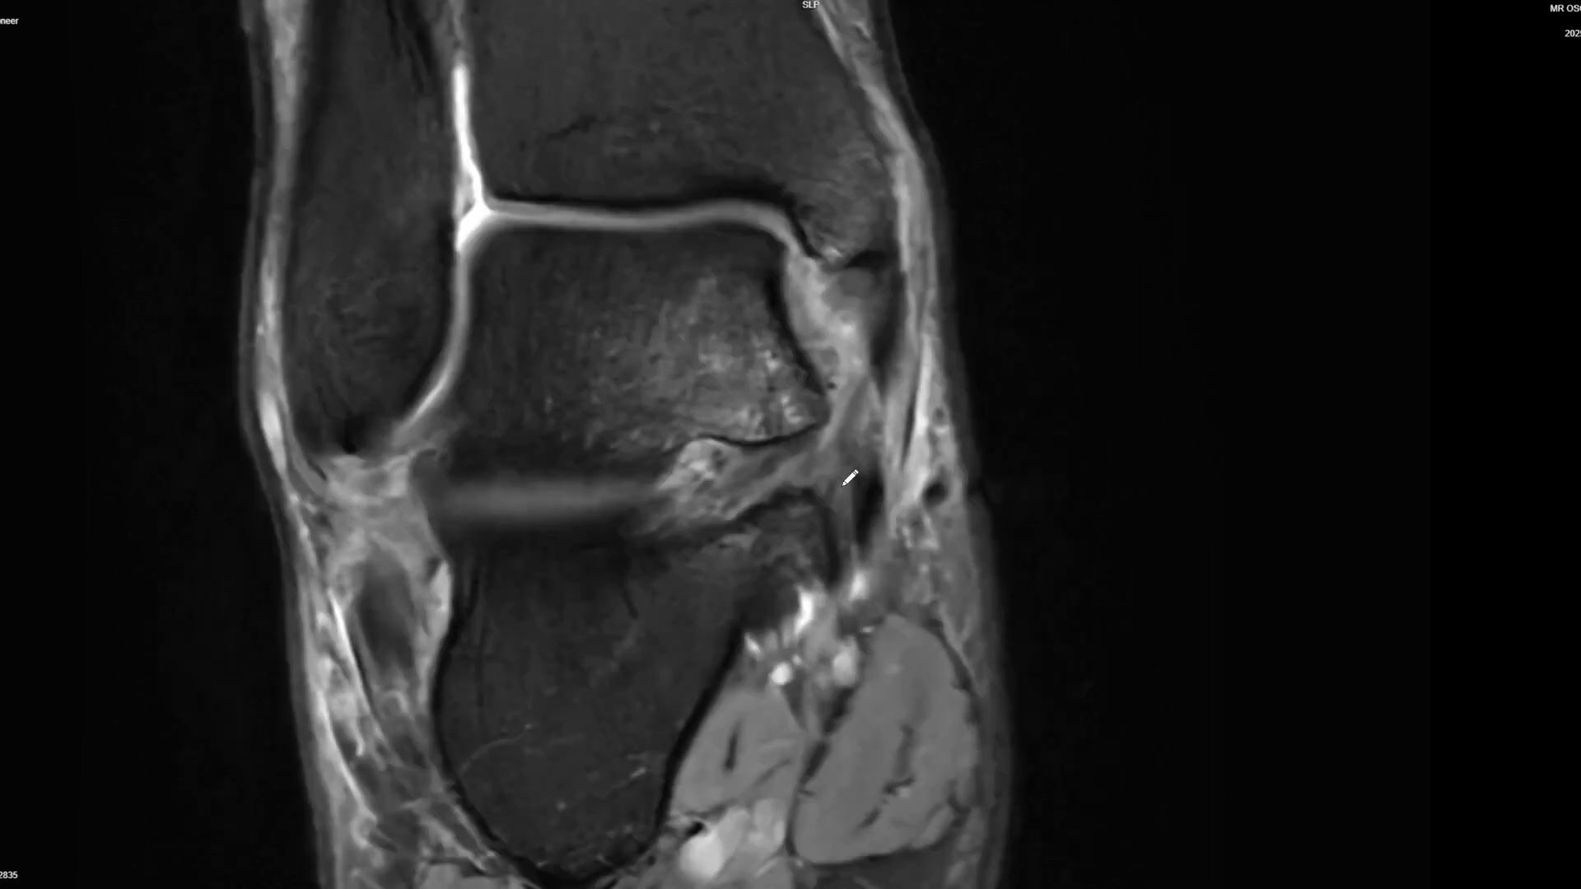
pyautogui.scroll(-3, 868, 424)
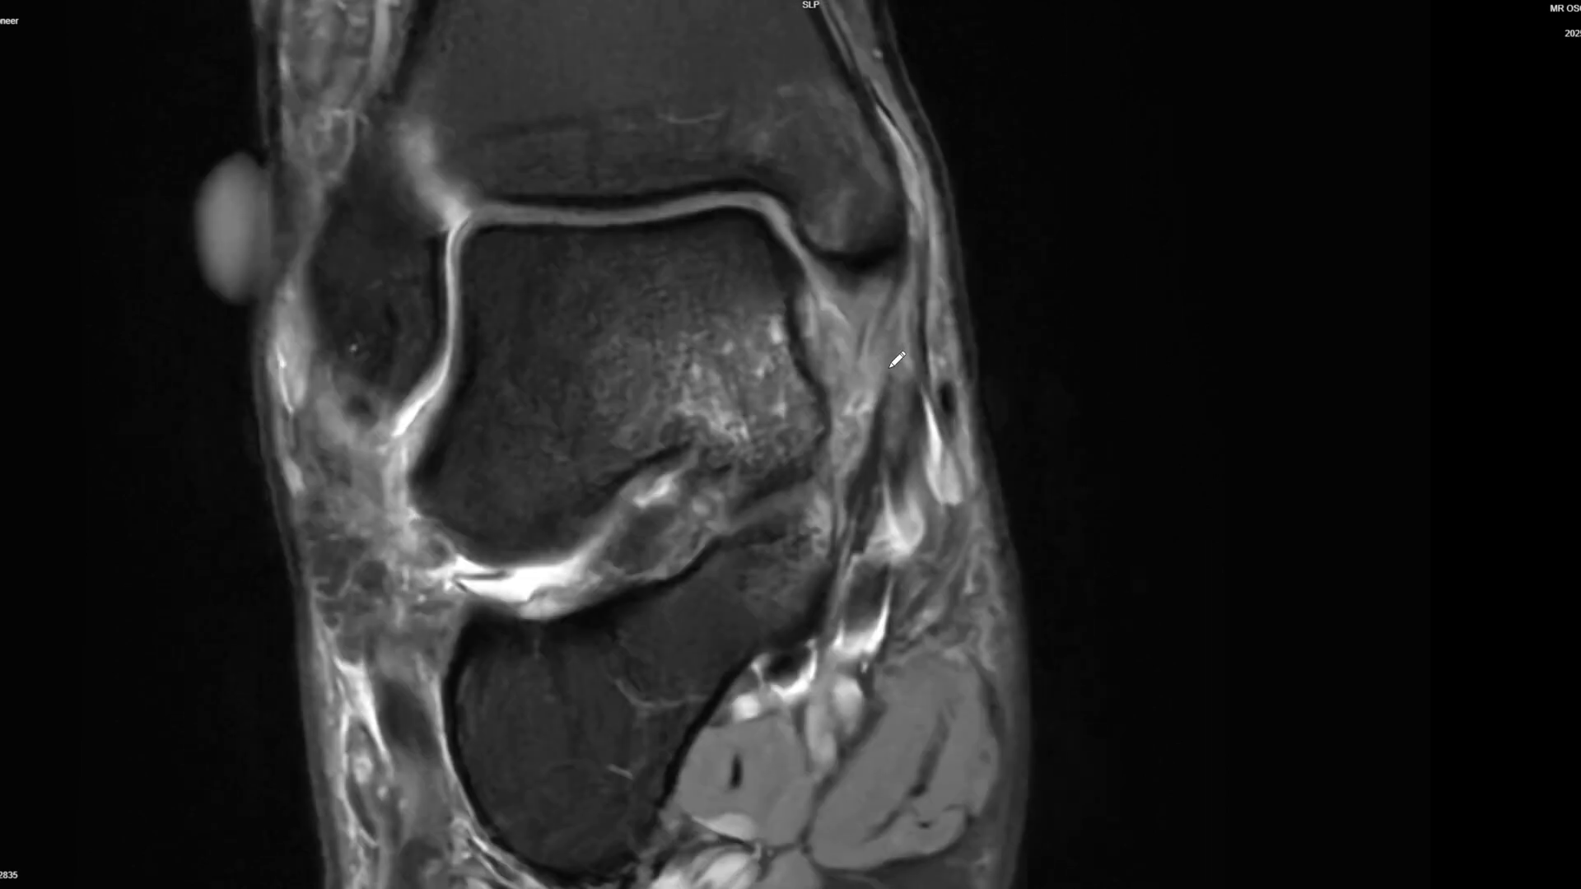
pyautogui.scroll(-1, 893, 325)
pyautogui.scroll(1, 897, 350)
pyautogui.scroll(-1, 889, 360)
pyautogui.scroll(-3, 834, 458)
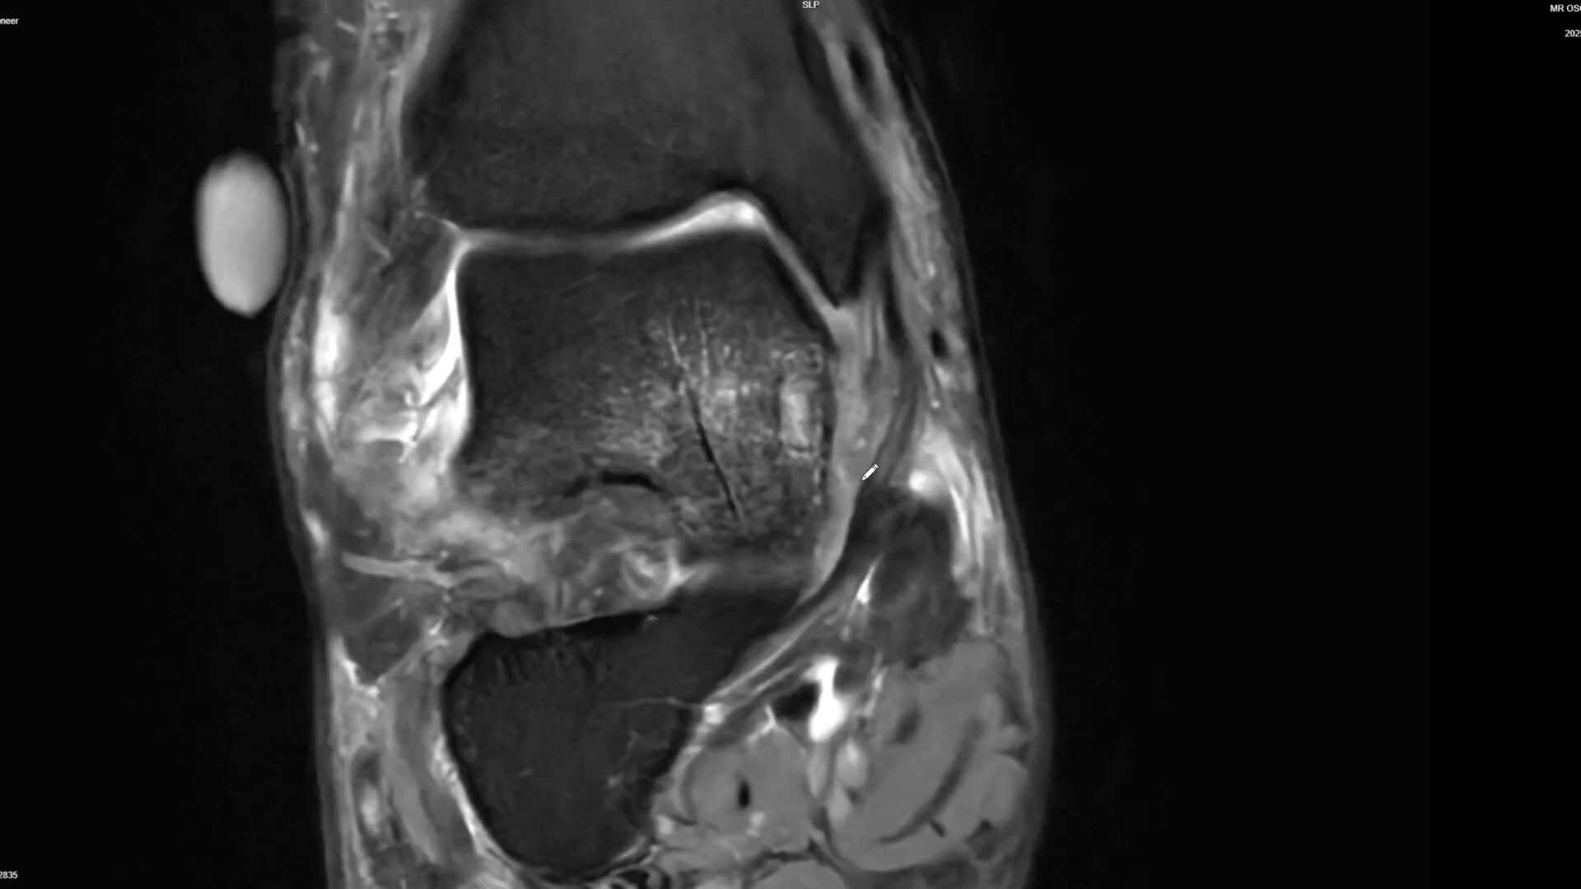
pyautogui.moveTo(862, 485)
pyautogui.mouseDown()
pyautogui.moveTo(820, 577)
pyautogui.moveTo(848, 589)
pyautogui.moveTo(903, 487)
pyautogui.moveTo(881, 480)
pyautogui.moveTo(890, 382)
pyautogui.moveTo(868, 463)
pyautogui.moveTo(912, 463)
pyautogui.mouseUp()
# Step: Add an arrow annotation pointing at the structure on the right side of the slice
pyautogui.scroll(-1, 909, 457)
pyautogui.scroll(1, 907, 452)
pyautogui.scroll(-1, 879, 452)
pyautogui.scroll(1, 913, 431)
pyautogui.scroll(-1, 898, 333)
pyautogui.scroll(-1, 911, 373)
pyautogui.scroll(-1, 903, 483)
pyautogui.scroll(1, 905, 481)
pyautogui.scroll(1, 913, 476)
pyautogui.scroll(-1, 915, 465)
pyautogui.scroll(-1, 913, 387)
pyautogui.scroll(1, 921, 394)
pyautogui.scroll(-1, 856, 452)
pyautogui.scroll(1, 873, 440)
pyautogui.scroll(-1, 889, 423)
pyautogui.scroll(1, 906, 412)
pyautogui.moveTo(974, 406); pyautogui.dragTo(947, 404)
# Step: Draw a magenta line ending at the ankle's right edge
pyautogui.scroll(-1, 769, 448)
pyautogui.scroll(1, 828, 432)
pyautogui.scroll(-2, 930, 428)
pyautogui.scroll(2, 906, 434)
pyautogui.scroll(-1, 875, 442)
pyautogui.scroll(1, 872, 442)
pyautogui.scroll(-2, 874, 442)
pyautogui.scroll(1, 874, 442)
pyautogui.scroll(2, 879, 439)
pyautogui.moveTo(1021, 154); pyautogui.dragTo(947, 177)
# Step: Trace the tendon from its top with a freehand magenta stroke, extending it downward
pyautogui.scroll(-2, 983, 245)
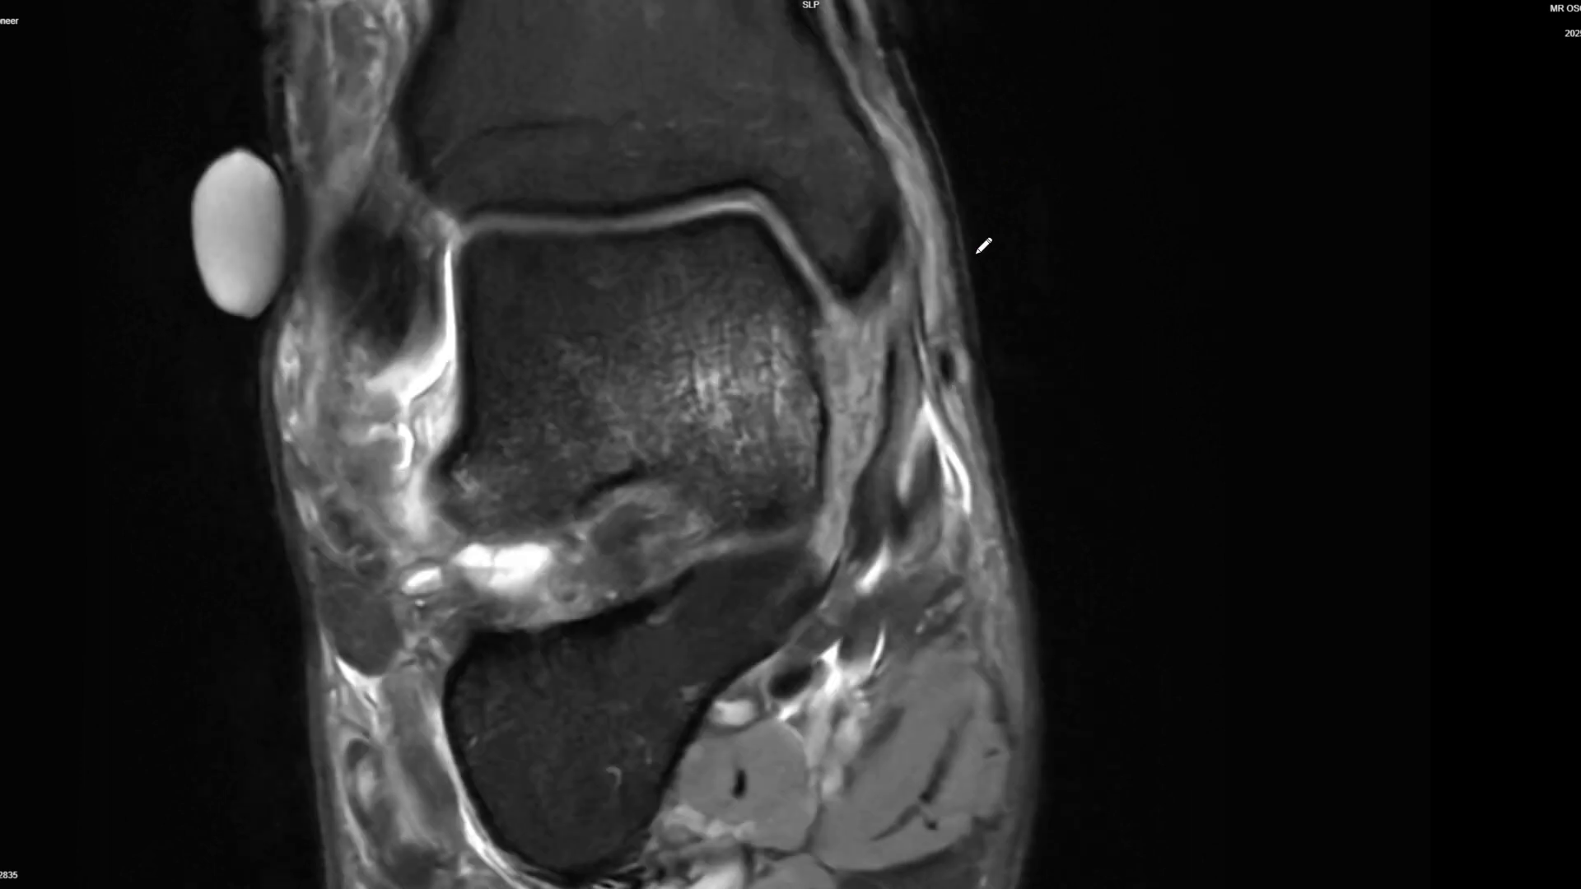
pyautogui.scroll(2, 983, 246)
pyautogui.click(865, 79)
pyautogui.moveTo(864, 79); pyautogui.dragTo(899, 105)
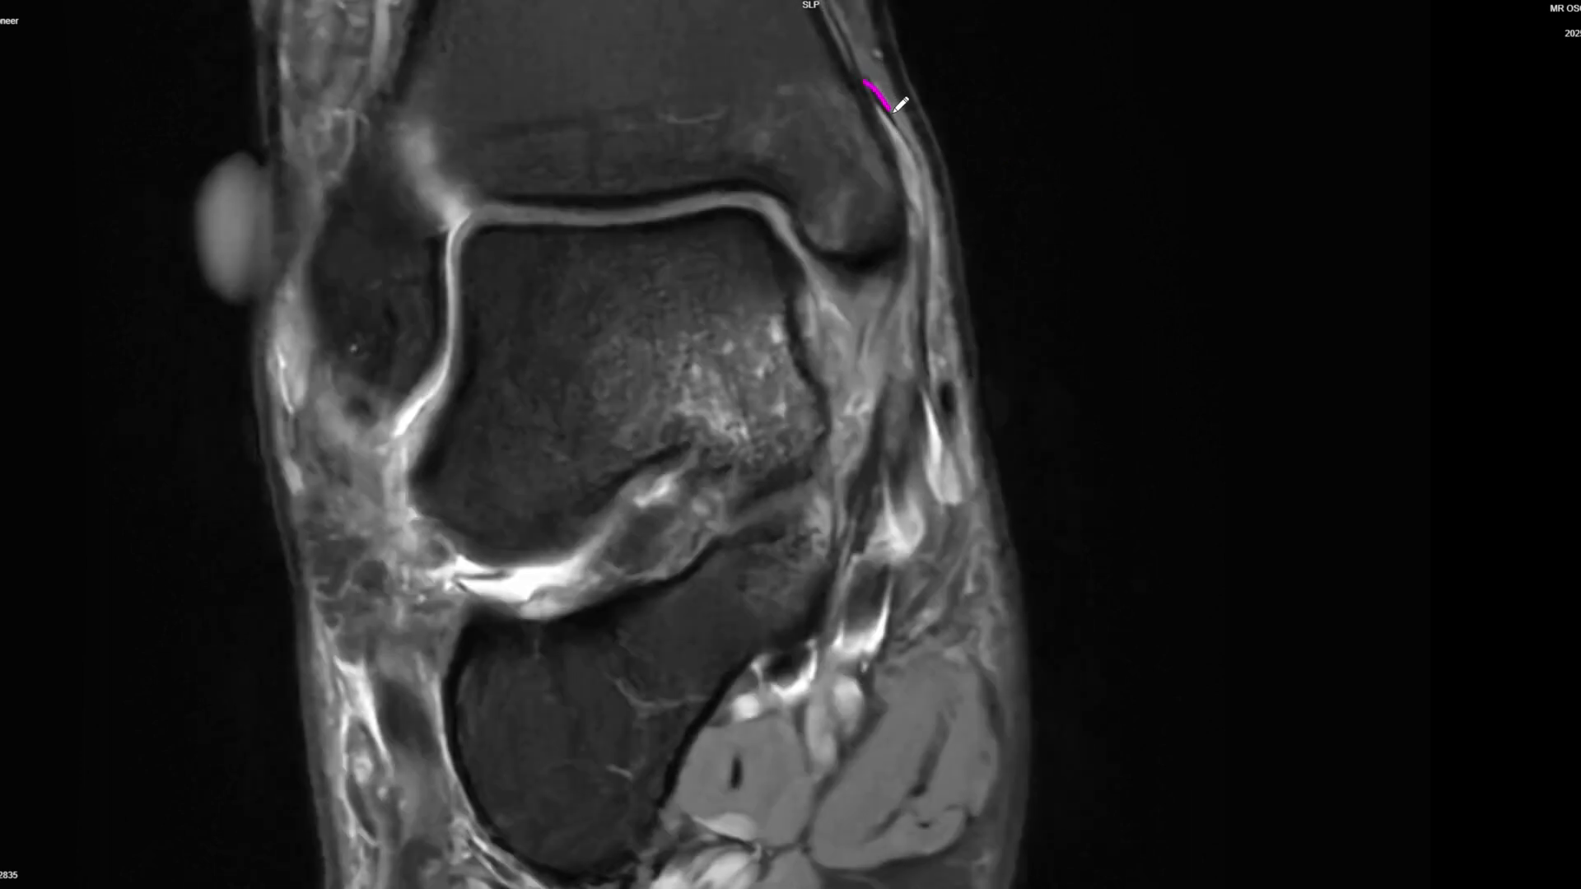
pyautogui.moveTo(939, 202)
pyautogui.mouseDown()
pyautogui.moveTo(921, 351)
pyautogui.moveTo(936, 343)
pyautogui.moveTo(942, 240)
pyautogui.moveTo(911, 123)
pyautogui.moveTo(878, 97)
pyautogui.mouseUp()
# Step: Redraw the magenta line along the tendon and continue it down the right edge
pyautogui.scroll(-2, 943, 362)
pyautogui.scroll(2, 940, 365)
pyautogui.scroll(-1, 964, 180)
pyautogui.scroll(1, 964, 176)
pyautogui.scroll(-1, 943, 216)
pyautogui.scroll(-1, 930, 218)
pyautogui.scroll(1, 926, 218)
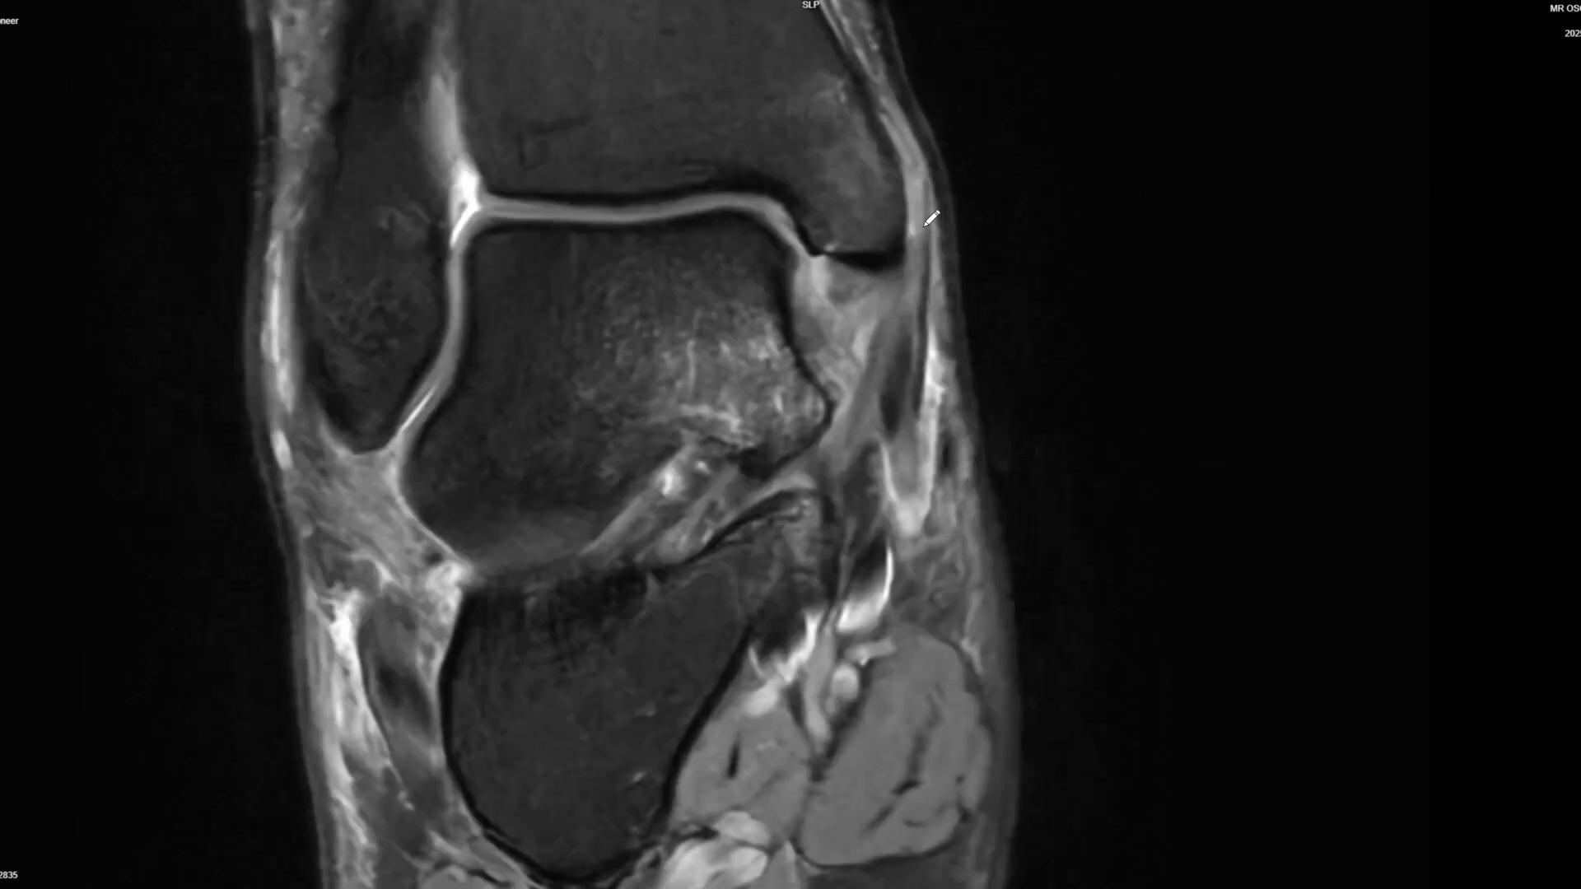
pyautogui.scroll(1, 913, 190)
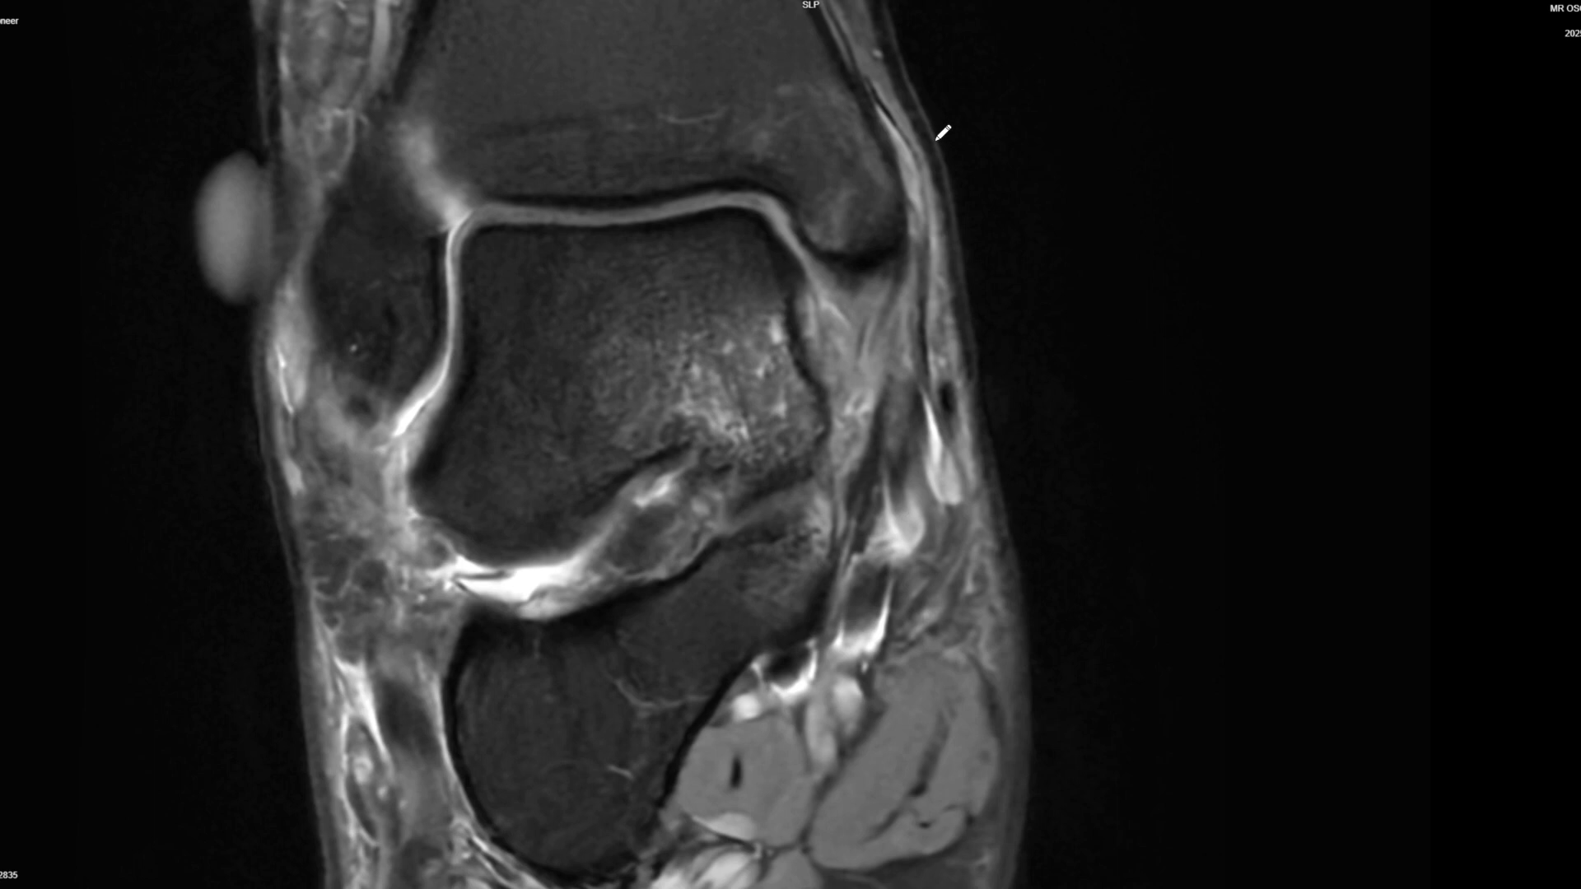
pyautogui.moveTo(866, 69); pyautogui.dragTo(912, 130)
pyautogui.moveTo(923, 201); pyautogui.dragTo(928, 343)
pyautogui.scroll(-2, 935, 344)
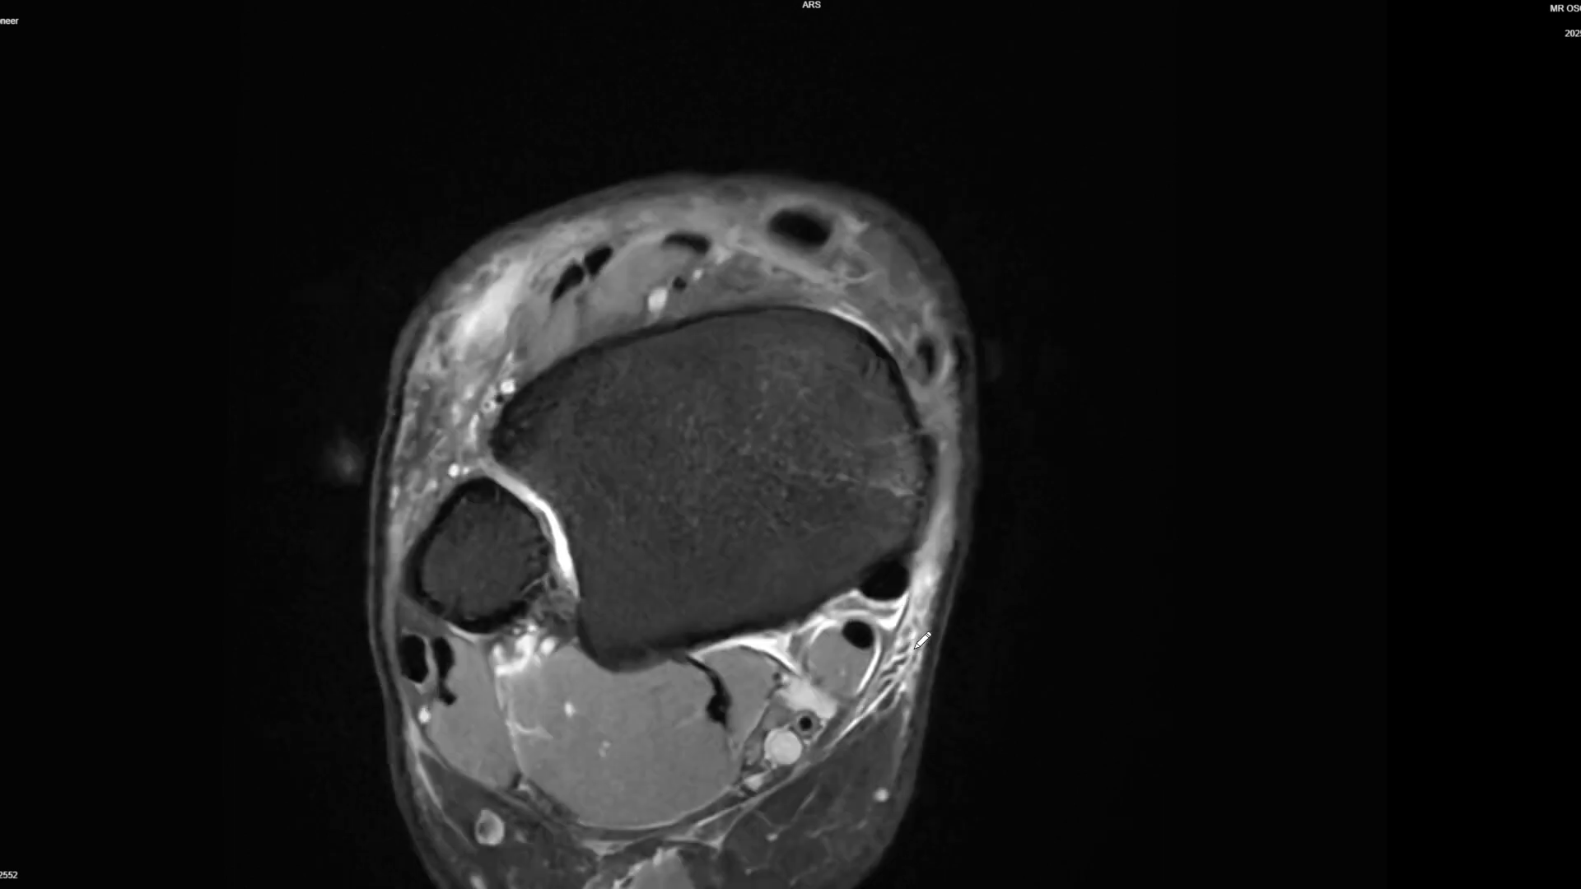
# Step: Loop the tendon in magenta on the axial slice, undoing two misplaced loops and redrawing
pyautogui.moveTo(975, 517)
pyautogui.mouseDown()
pyautogui.moveTo(986, 437)
pyautogui.moveTo(978, 394)
pyautogui.moveTo(946, 362)
pyautogui.mouseUp()
pyautogui.moveTo(947, 543)
pyautogui.mouseDown()
pyautogui.moveTo(874, 575)
pyautogui.moveTo(926, 539)
pyautogui.mouseUp()
pyautogui.hotkey('ctrl', 'z')
pyautogui.moveTo(959, 449)
pyautogui.mouseDown()
pyautogui.moveTo(975, 466)
pyautogui.moveTo(913, 526)
pyautogui.moveTo(978, 515)
pyautogui.mouseUp()
pyautogui.hotkey('ctrl', 'z')
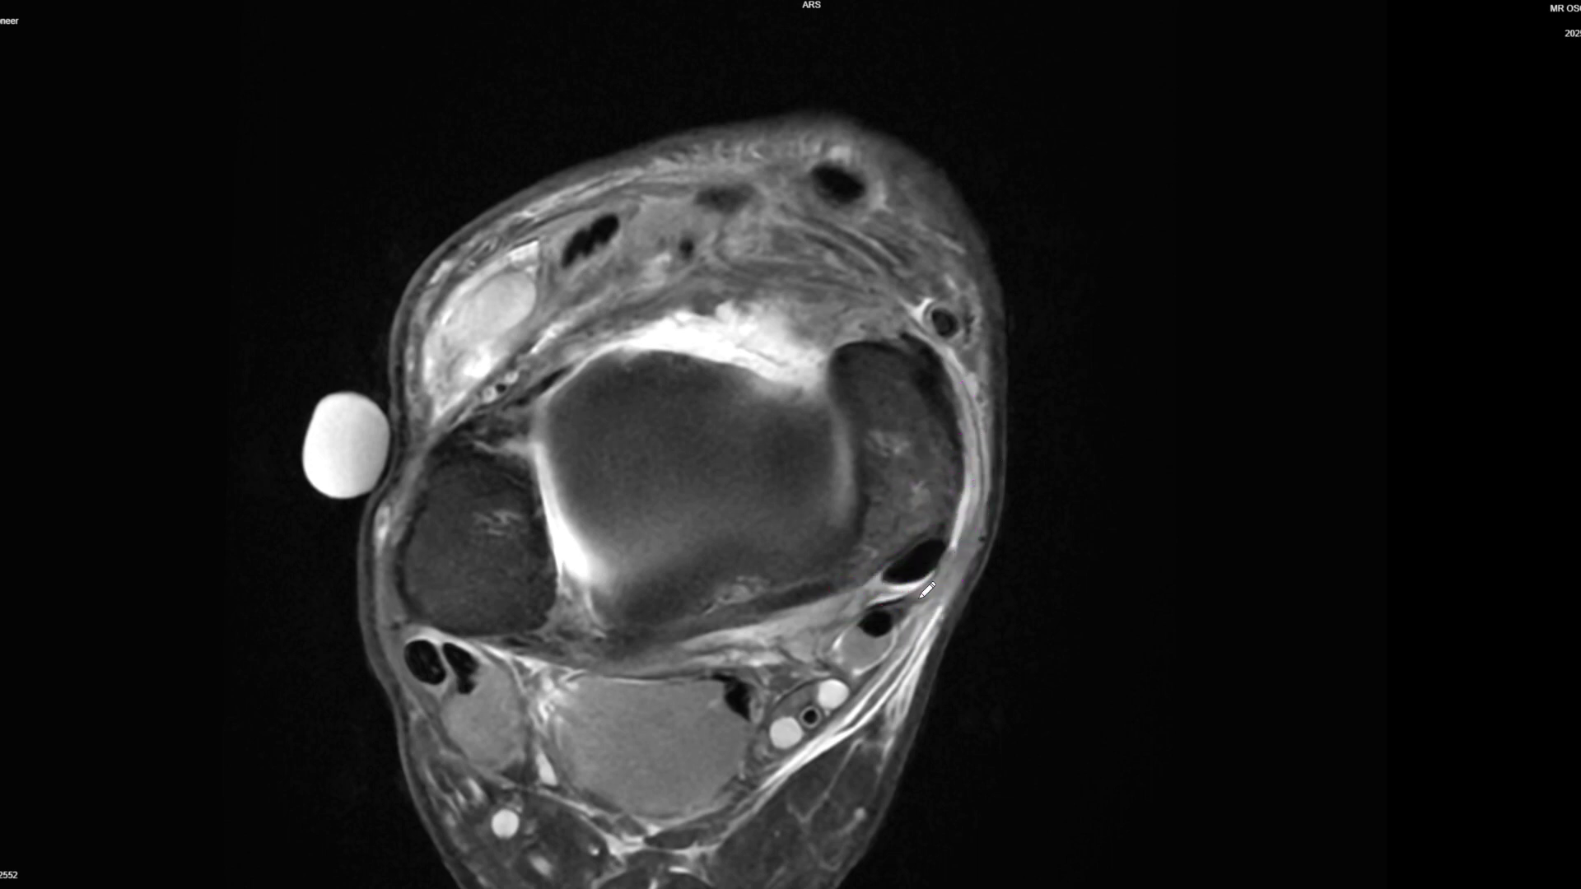
pyautogui.moveTo(885, 665); pyautogui.dragTo(928, 620)
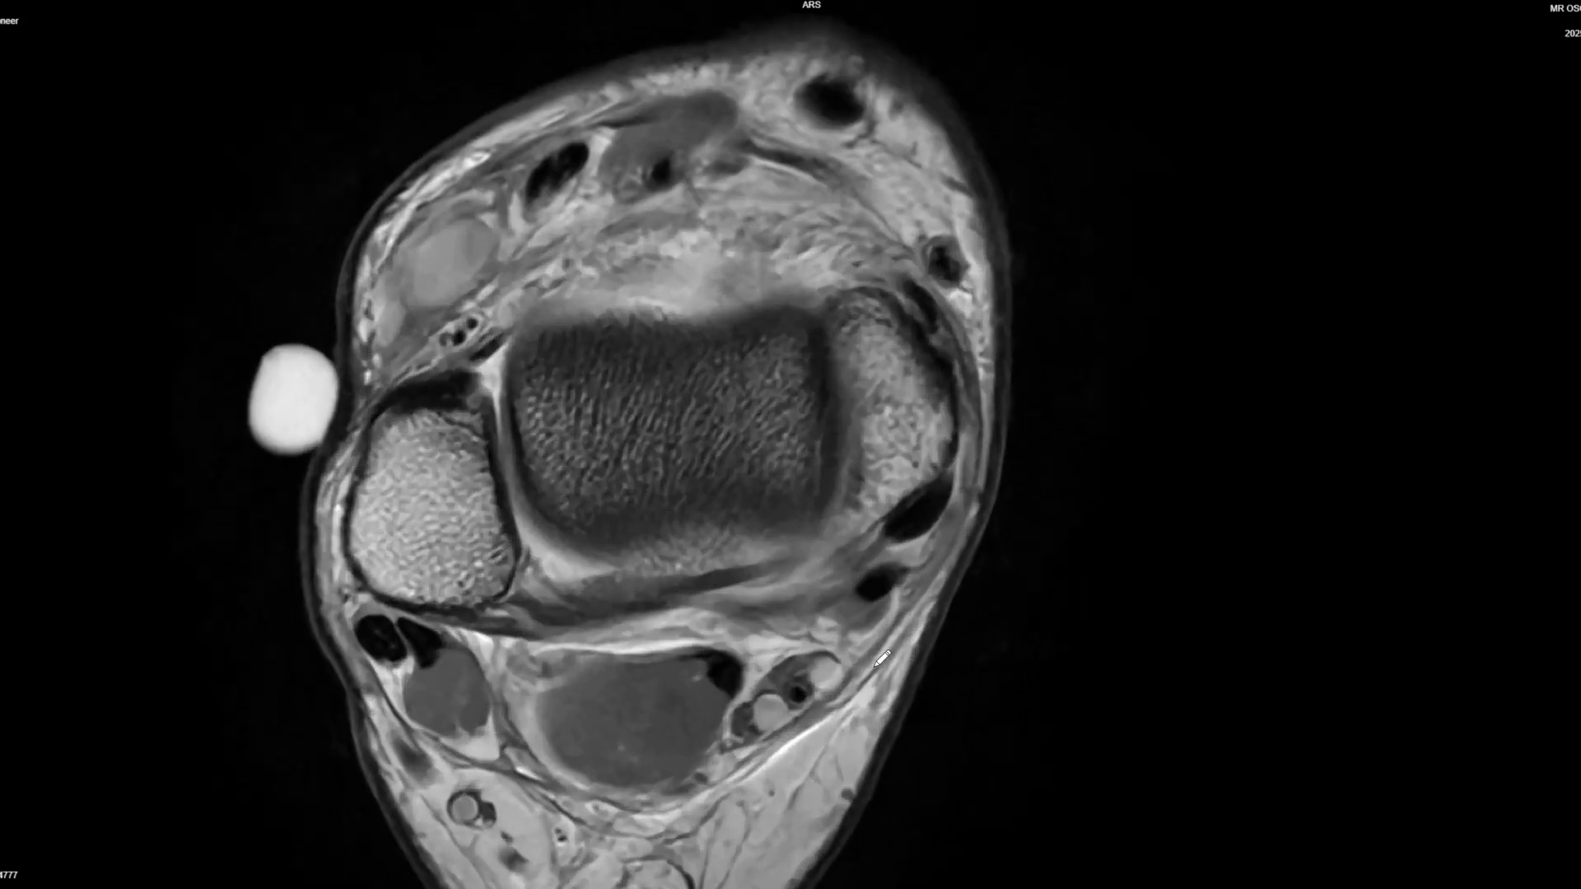
# Step: Trace the posterior tendon behind the ankle in magenta on the axial T1 slice
pyautogui.moveTo(840, 694); pyautogui.dragTo(948, 558)
pyautogui.moveTo(805, 718); pyautogui.dragTo(907, 612)
pyautogui.moveTo(948, 458); pyautogui.dragTo(960, 443)
pyautogui.scroll(3, 961, 309)
pyautogui.scroll(-3, 961, 309)
# Step: Loop the tendon, then trace down along it on lower axial levels
pyautogui.moveTo(904, 292)
pyautogui.mouseDown()
pyautogui.moveTo(933, 315)
pyautogui.moveTo(902, 297)
pyautogui.mouseUp()
pyautogui.scroll(-5, 999, 354)
pyautogui.scroll(-6, 959, 333)
pyautogui.scroll(-1, 947, 313)
pyautogui.moveTo(946, 326)
pyautogui.mouseDown()
pyautogui.moveTo(985, 364)
pyautogui.moveTo(992, 494)
pyautogui.mouseUp()
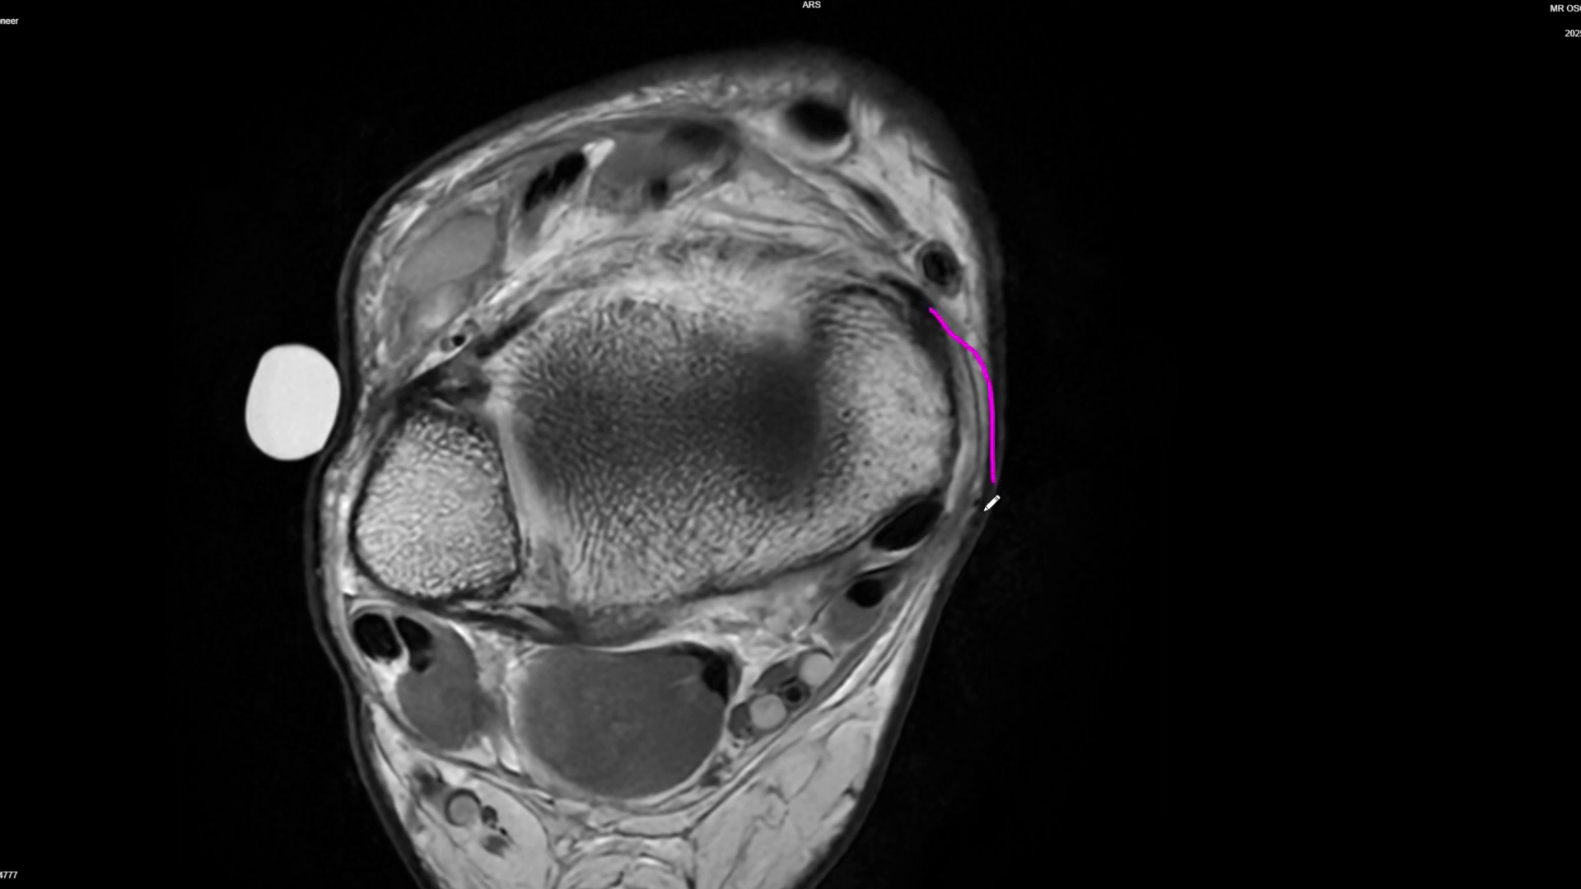
pyautogui.scroll(-3, 991, 527)
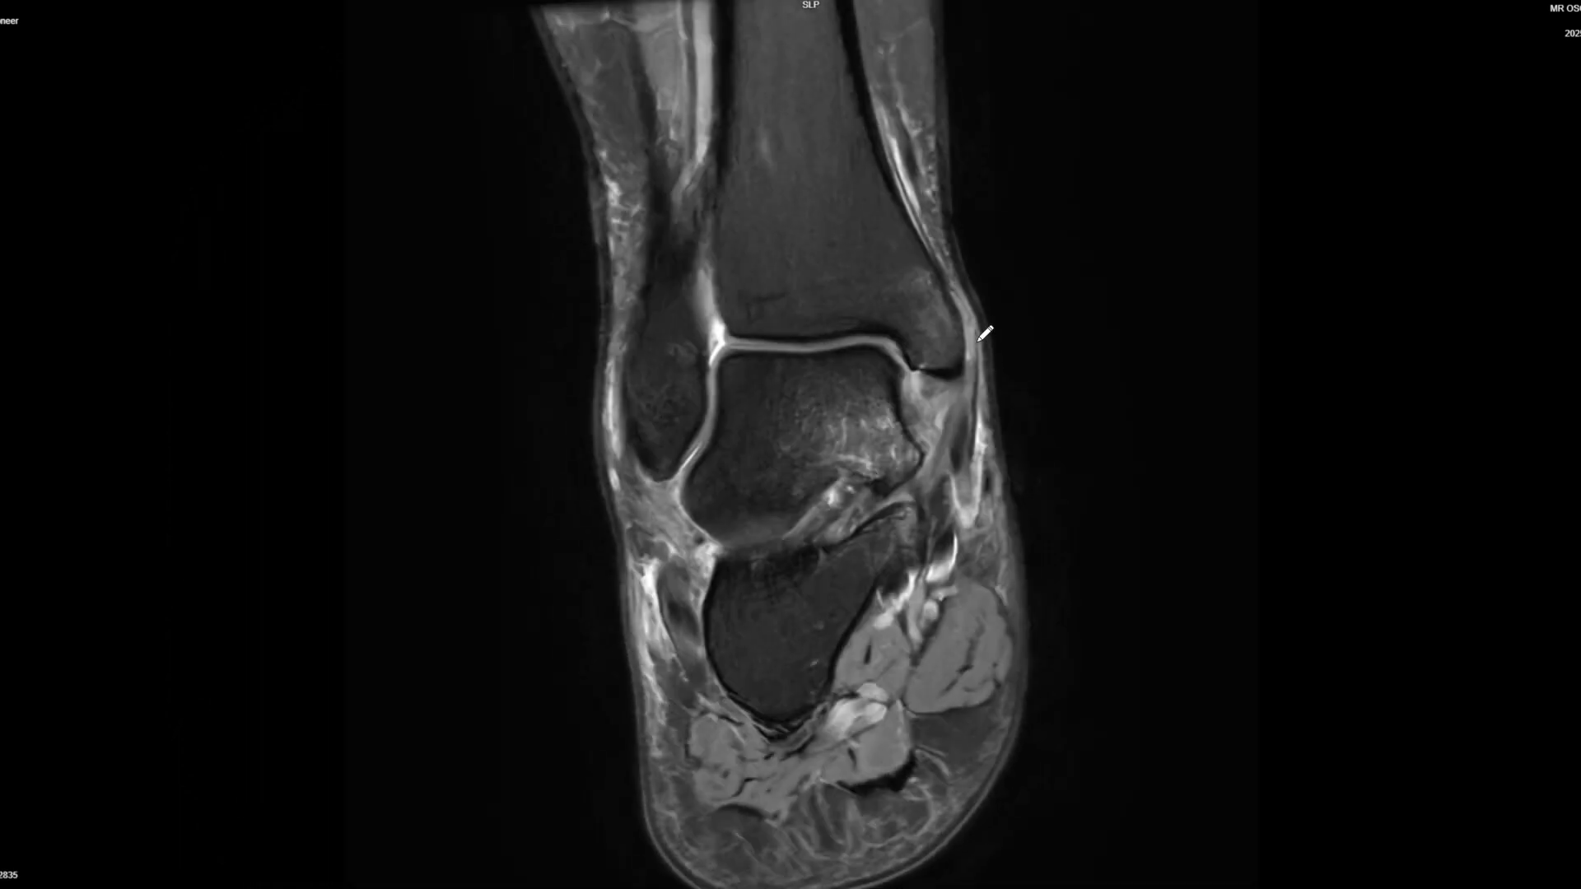
pyautogui.scroll(-3, 980, 313)
# Step: Draw a magenta arrow near the outer ankle and page on to the coronal series
pyautogui.moveTo(1068, 245); pyautogui.dragTo(987, 300)
pyautogui.scroll(-2, 1034, 381)
pyautogui.scroll(2, 1012, 403)
pyautogui.scroll(-1, 985, 407)
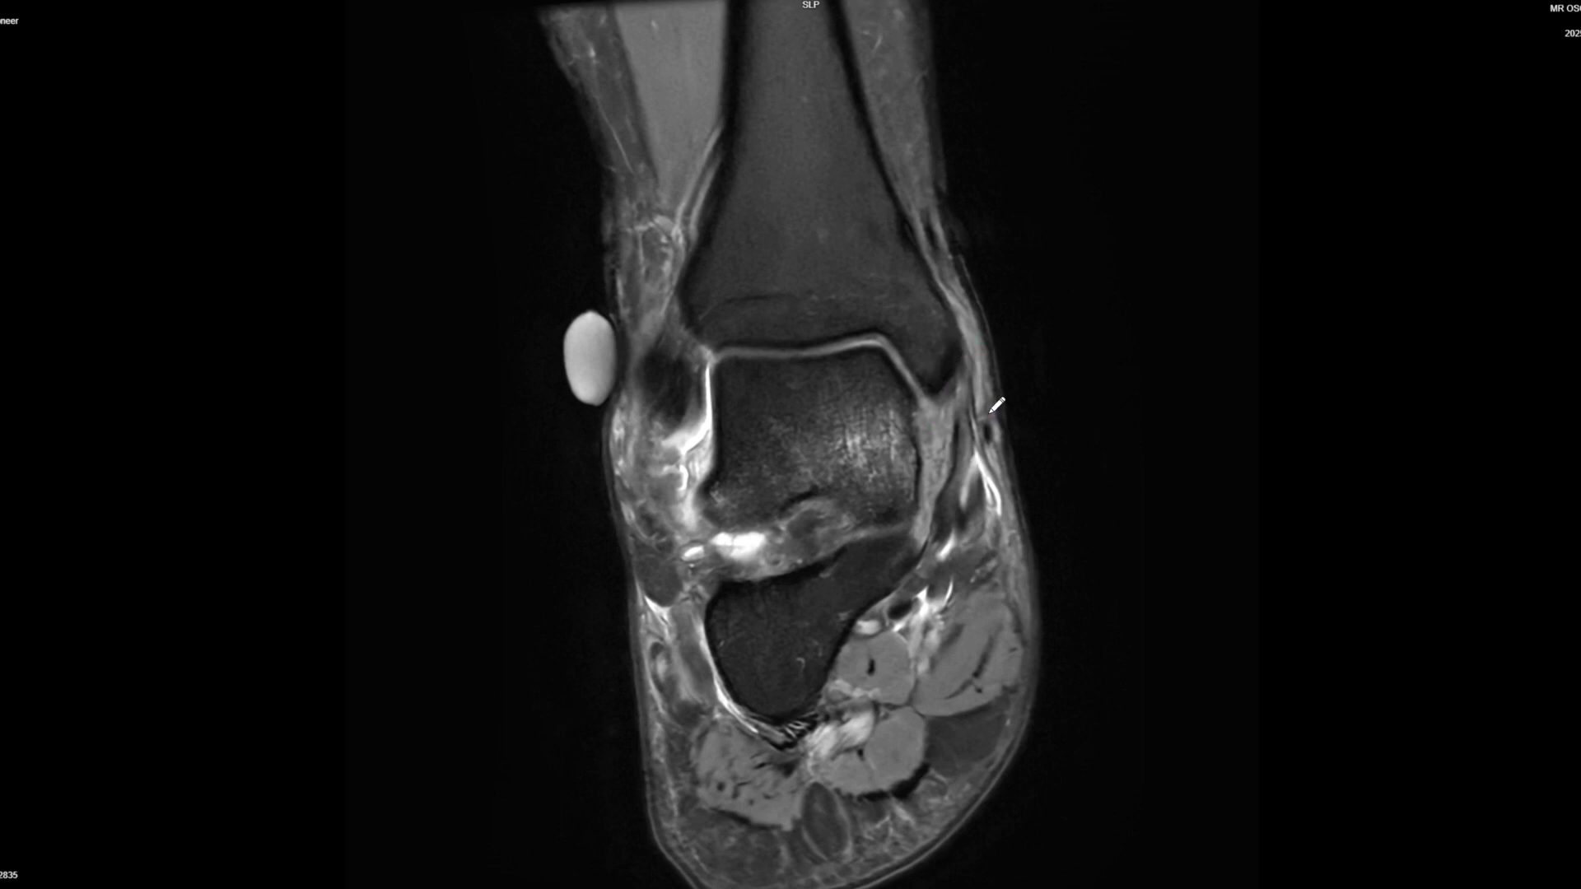
# Step: Scroll through the coronal slices and on to the fat-suppressed axial hindfoot slice
pyautogui.scroll(-3, 996, 417)
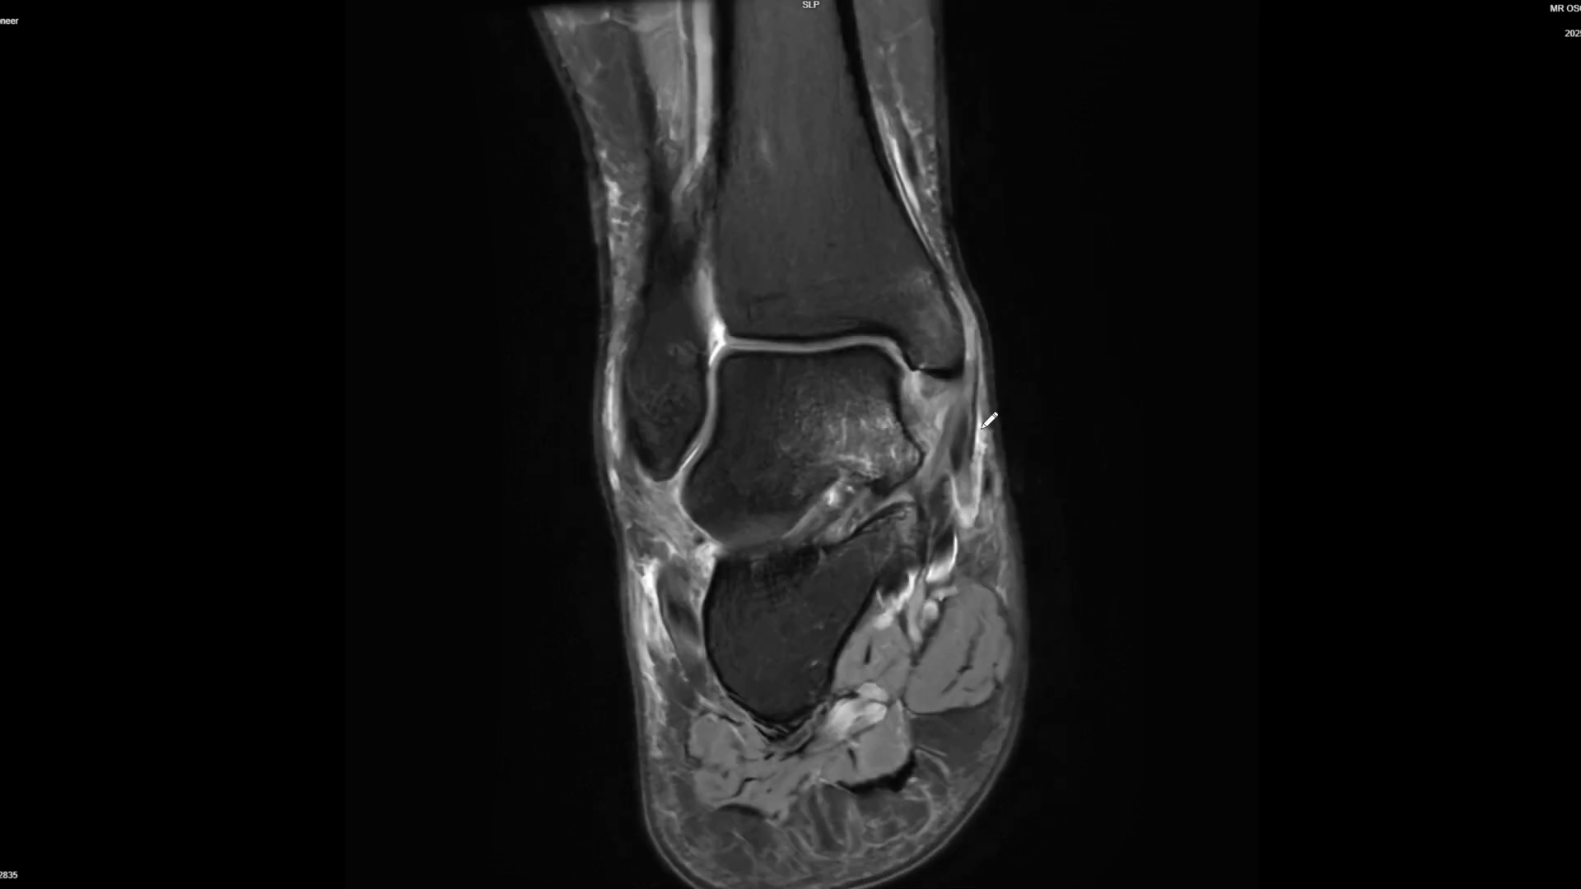
pyautogui.scroll(2, 1013, 570)
pyautogui.scroll(-3, 1000, 494)
pyautogui.scroll(3, 992, 417)
pyautogui.scroll(-3, 992, 417)
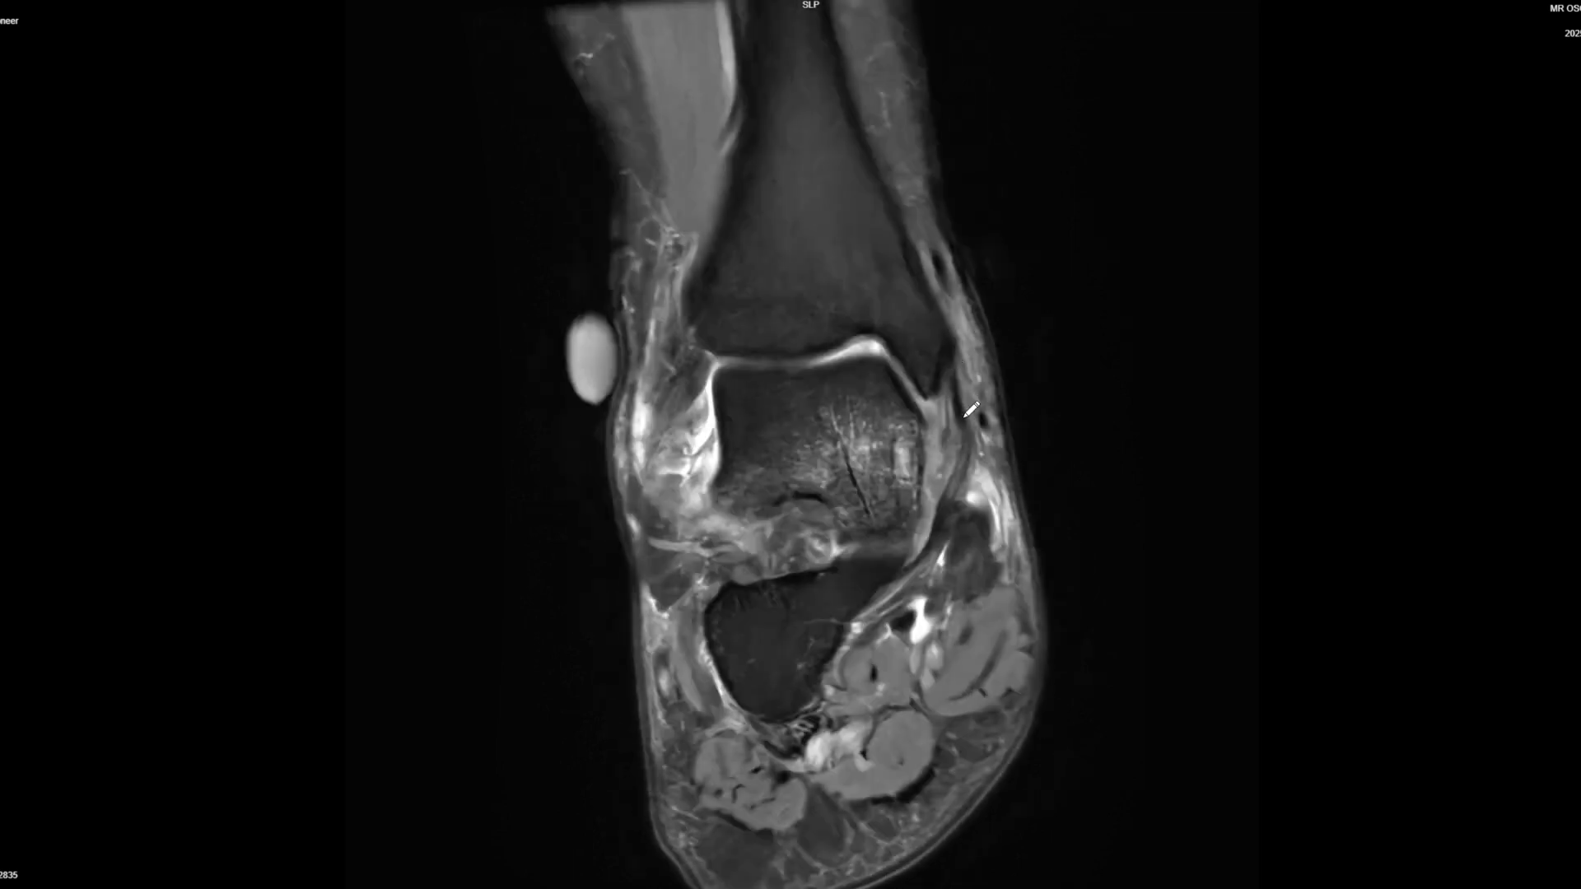
pyautogui.scroll(2, 1003, 452)
pyautogui.scroll(-2, 1002, 452)
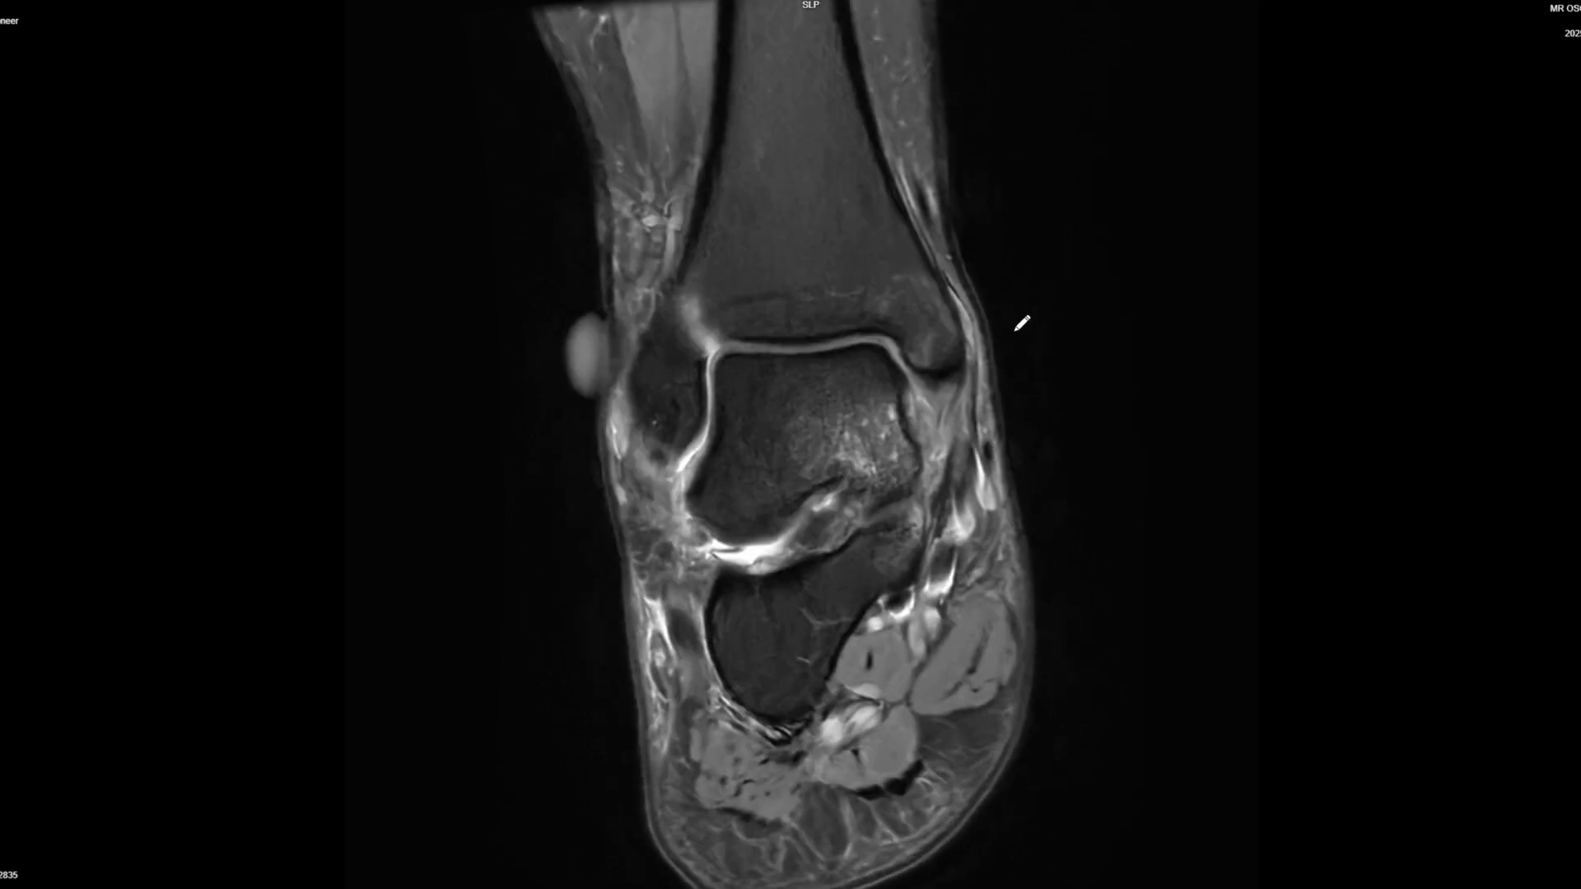
pyautogui.scroll(-2, 1033, 470)
pyautogui.scroll(2, 1076, 497)
pyautogui.scroll(-4, 1051, 497)
pyautogui.scroll(-3, 1011, 601)
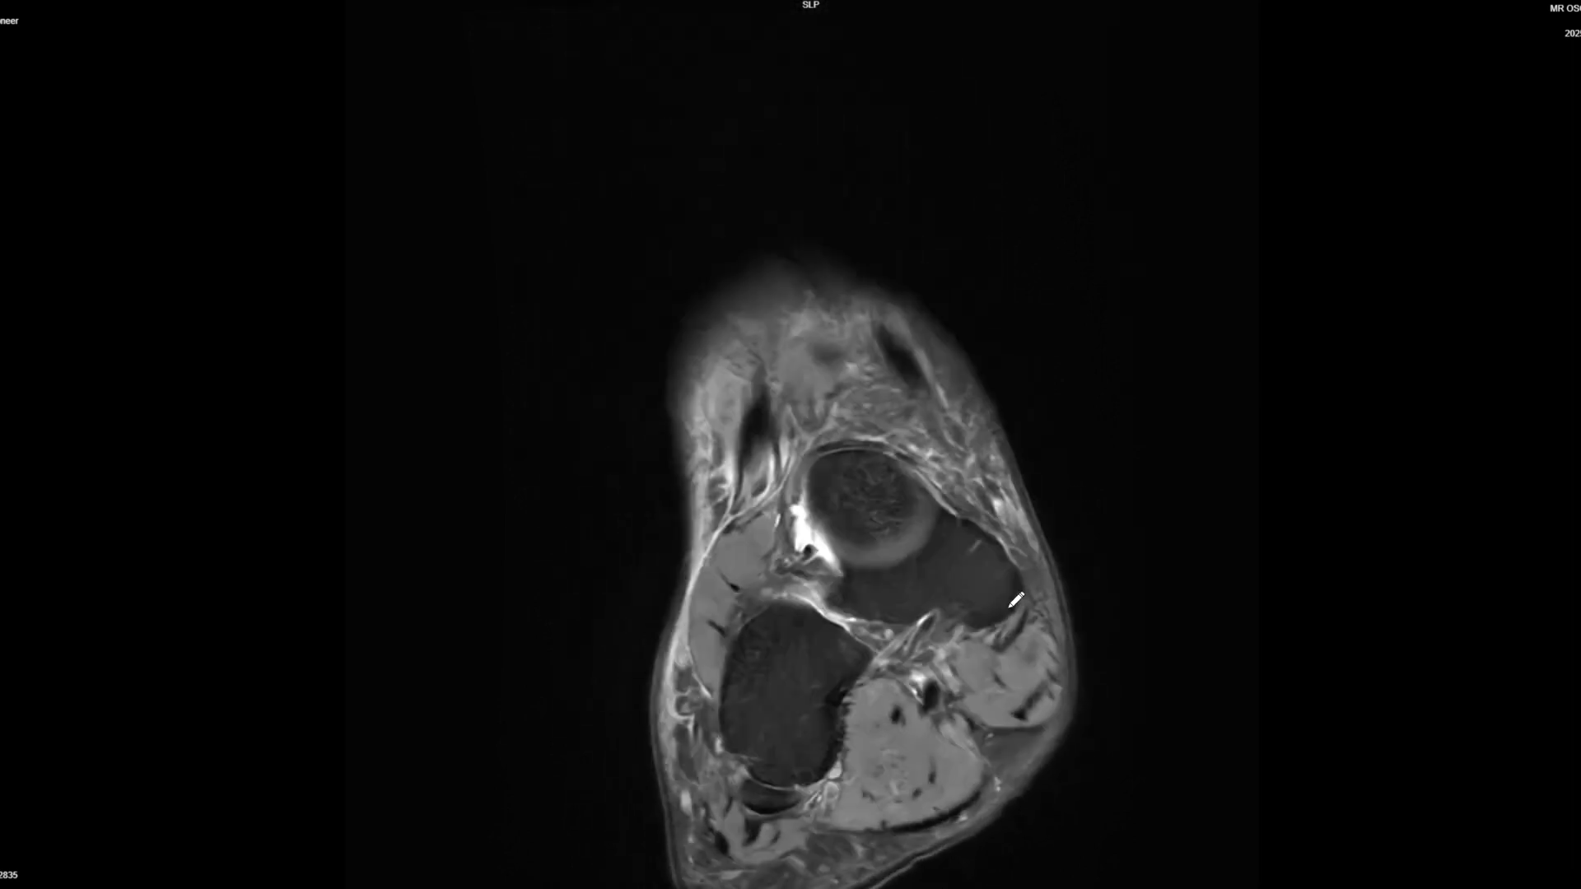
pyautogui.scroll(3, 1019, 570)
pyautogui.scroll(4, 1020, 572)
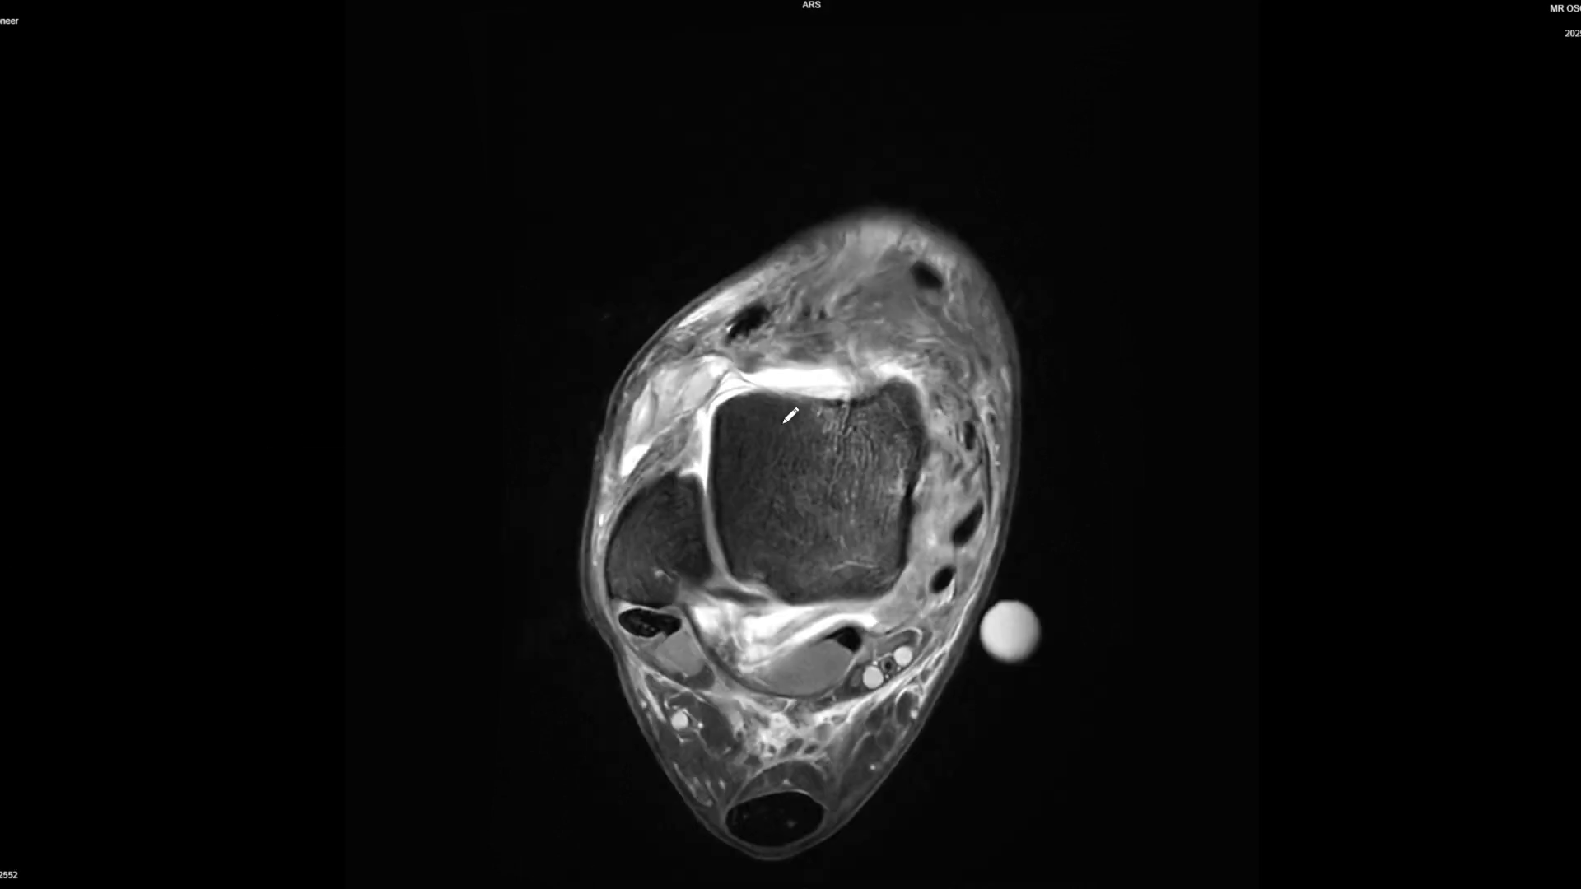
pyautogui.scroll(-2, 1029, 421)
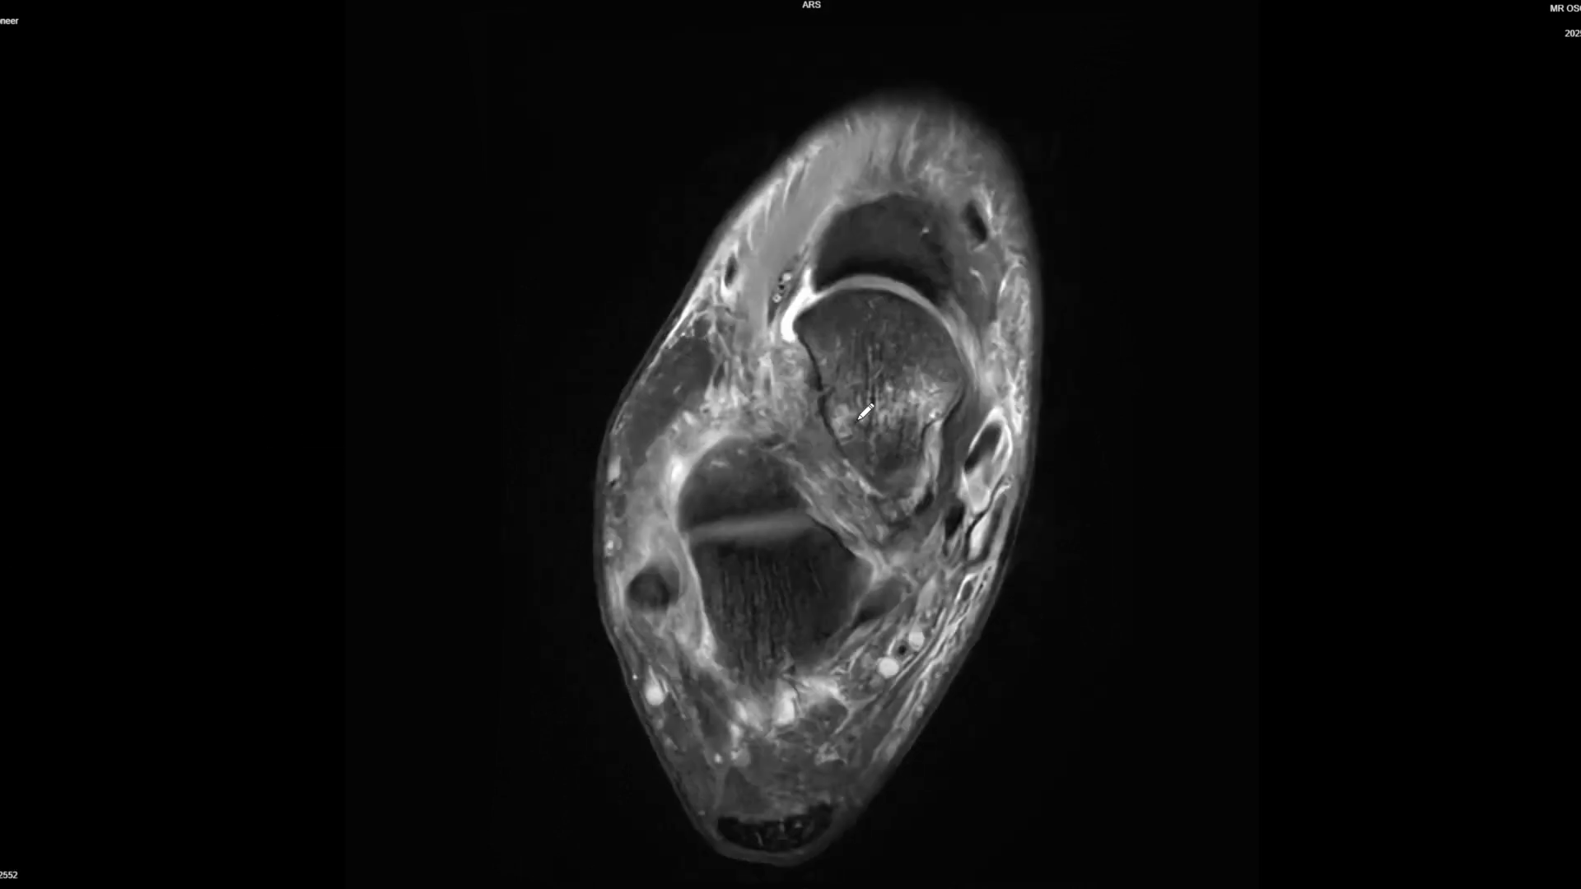
# Step: Zoom the axial image about 1.3x and trace the tendon along the bone edge in magenta
pyautogui.moveTo(1029, 421); pyautogui.dragTo(952, 309)
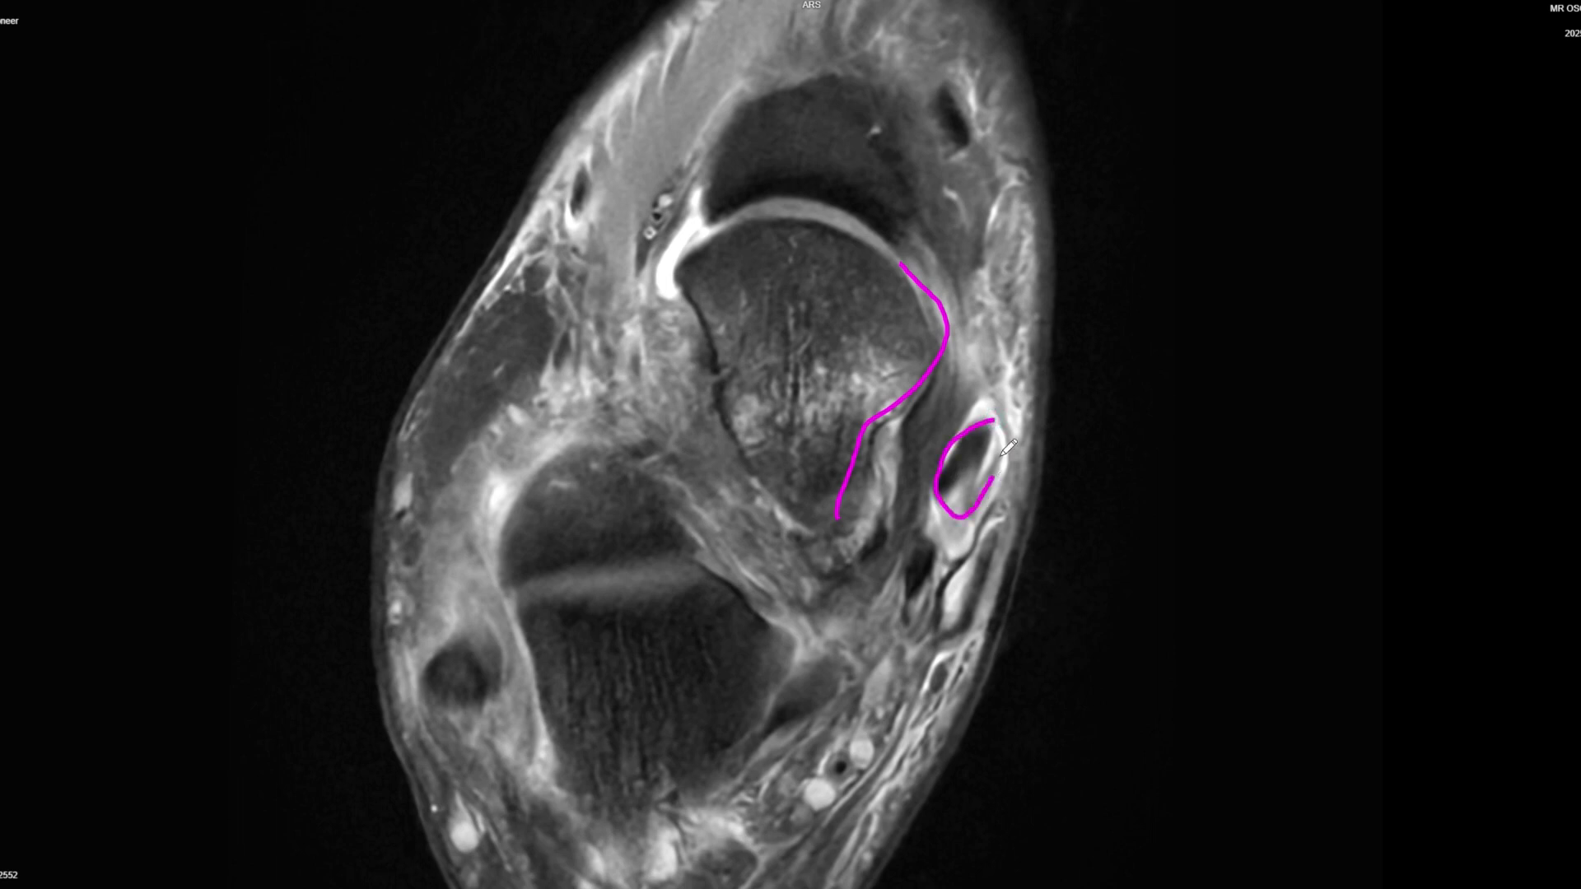
pyautogui.moveTo(899, 530); pyautogui.dragTo(903, 442)
pyautogui.moveTo(923, 535); pyautogui.dragTo(977, 405)
pyautogui.scroll(-3, 997, 388)
pyautogui.scroll(1, 939, 305)
# Step: Outline the tendon again, checking adjacent slice levels
pyautogui.moveTo(902, 287); pyautogui.dragTo(925, 342)
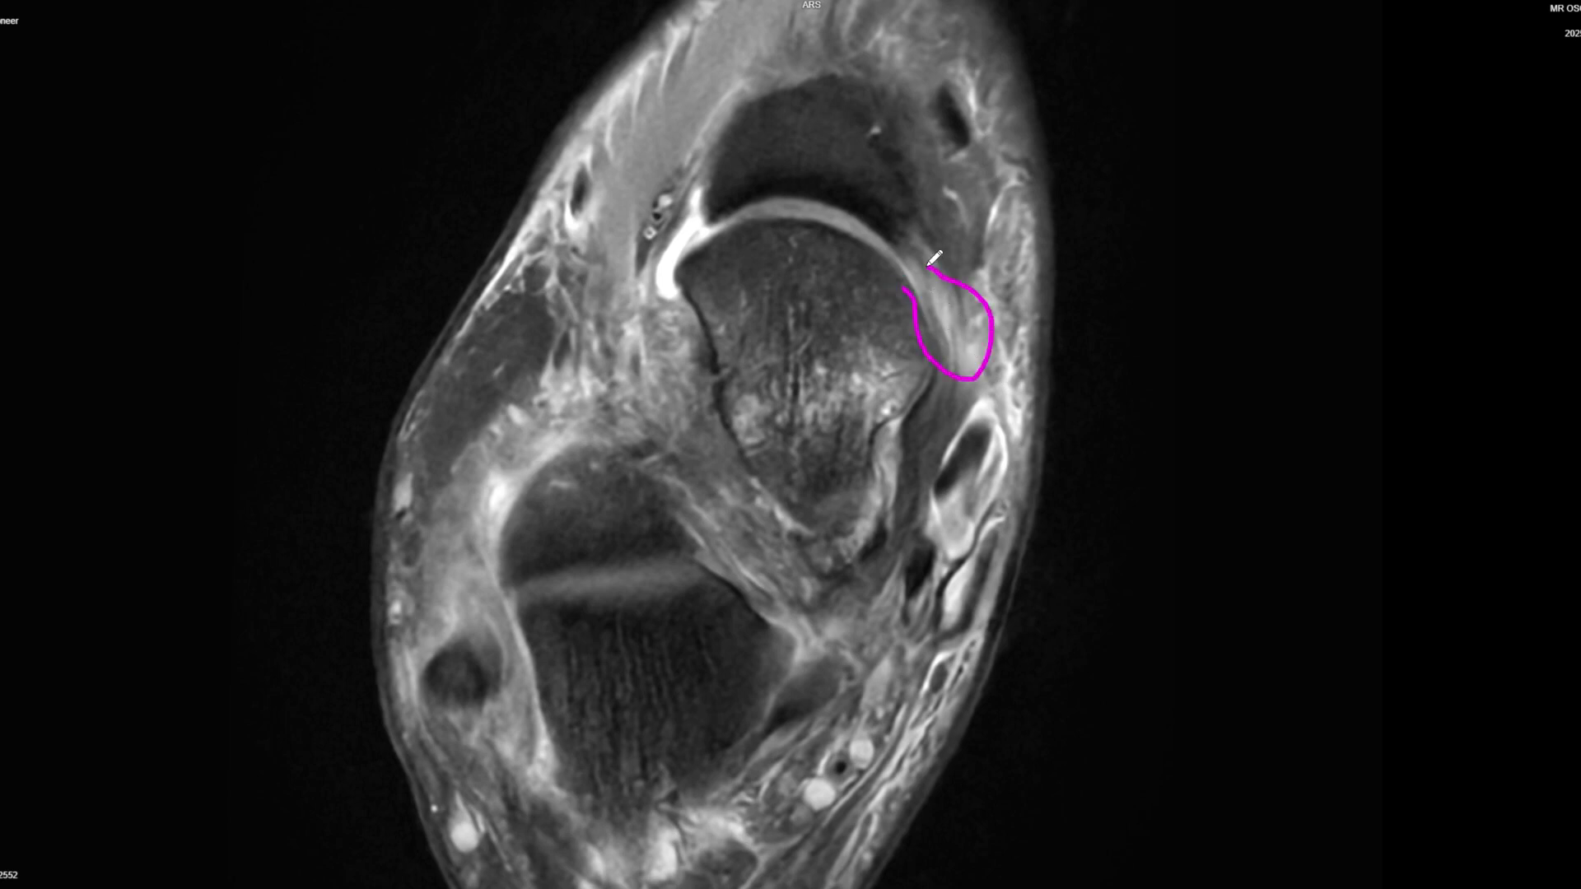
pyautogui.scroll(-1, 992, 330)
pyautogui.scroll(1, 992, 329)
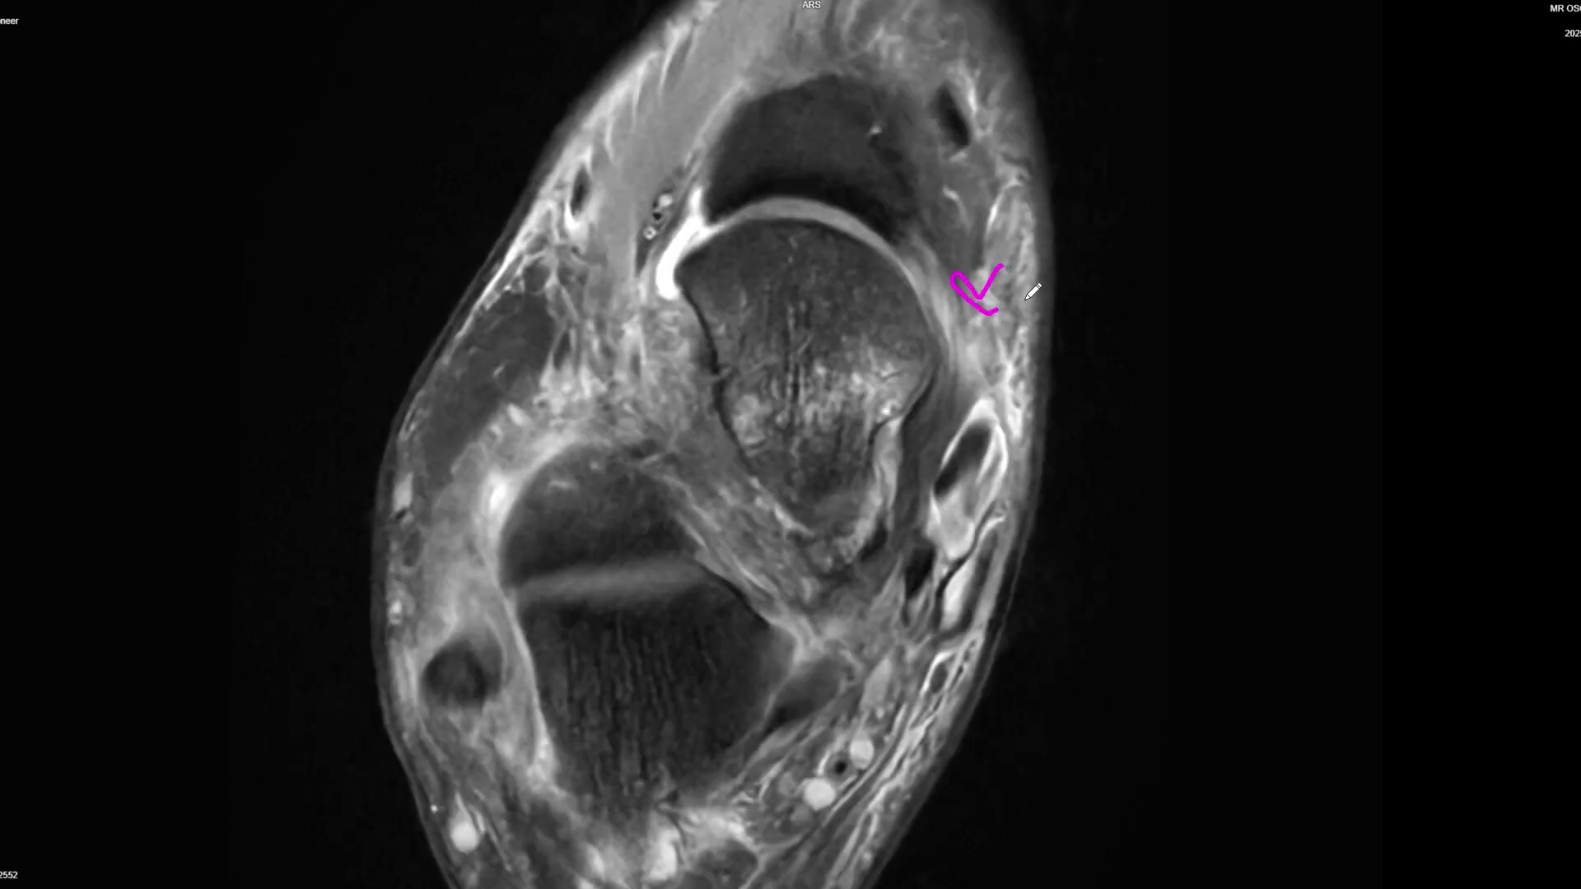
pyautogui.scroll(-1, 1032, 289)
pyautogui.scroll(1, 1029, 292)
pyautogui.scroll(-1, 1026, 293)
pyautogui.scroll(1, 1023, 294)
pyautogui.scroll(-3, 996, 329)
pyautogui.scroll(4, 973, 366)
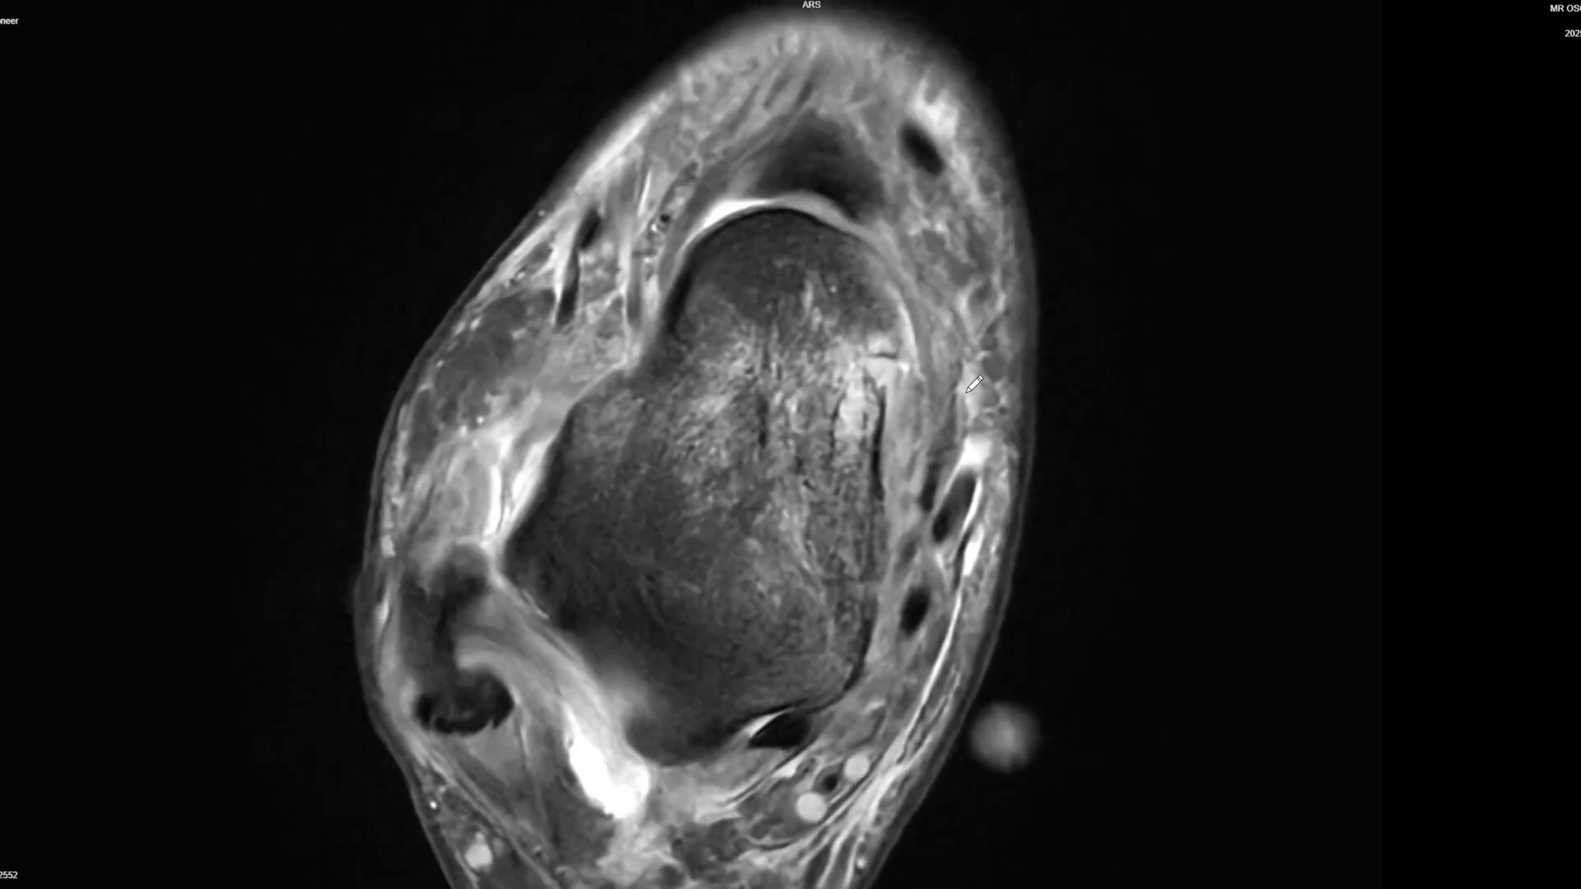
pyautogui.scroll(-2, 973, 384)
# Step: Tick the tendon with a check mark and draw an arrow pointing at it
pyautogui.moveTo(1036, 281); pyautogui.dragTo(979, 302)
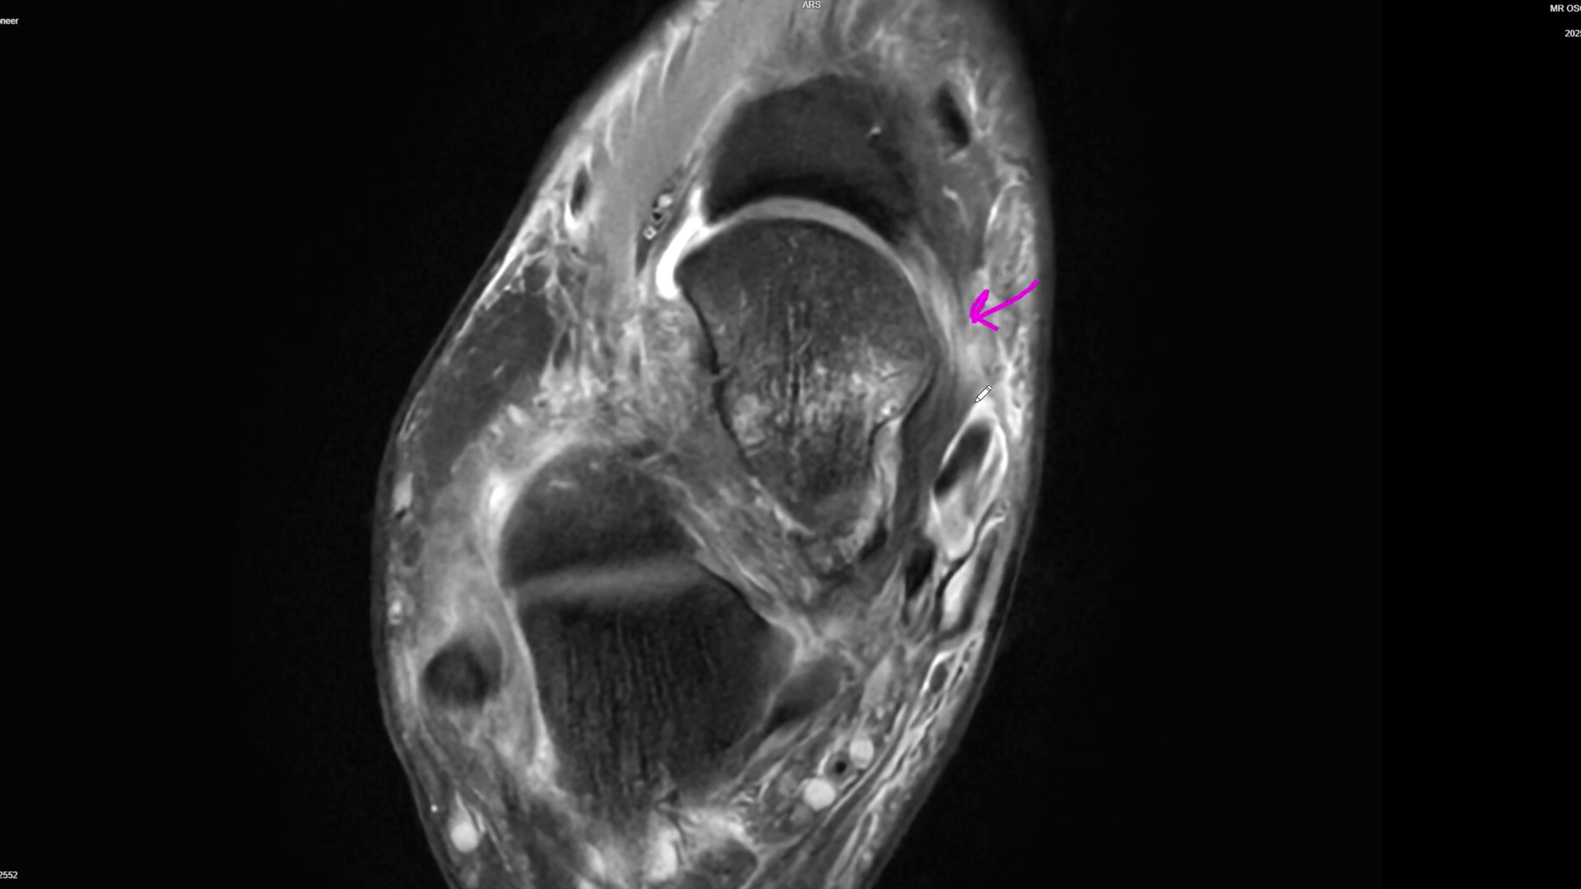
pyautogui.scroll(-2, 977, 399)
pyautogui.scroll(-2, 919, 401)
pyautogui.moveTo(786, 396)
pyautogui.mouseDown()
pyautogui.moveTo(889, 331)
pyautogui.moveTo(811, 294)
pyautogui.moveTo(783, 395)
pyautogui.moveTo(970, 346)
pyautogui.mouseUp()
pyautogui.scroll(-4, 980, 354)
pyautogui.scroll(-5, 996, 383)
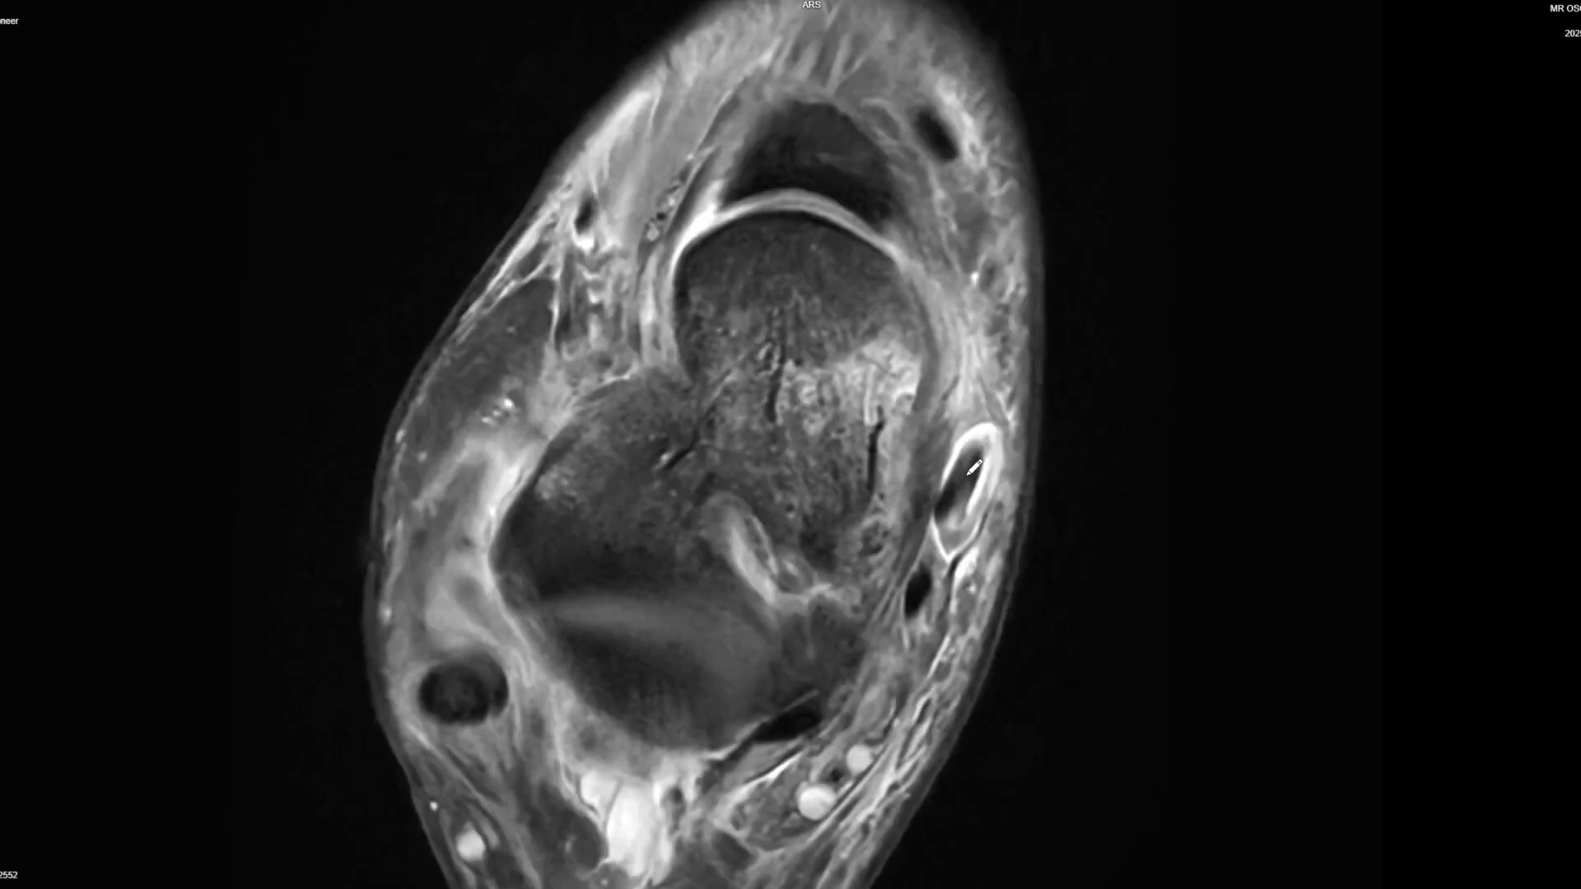
pyautogui.scroll(-4, 688, 501)
pyautogui.scroll(-5, 699, 516)
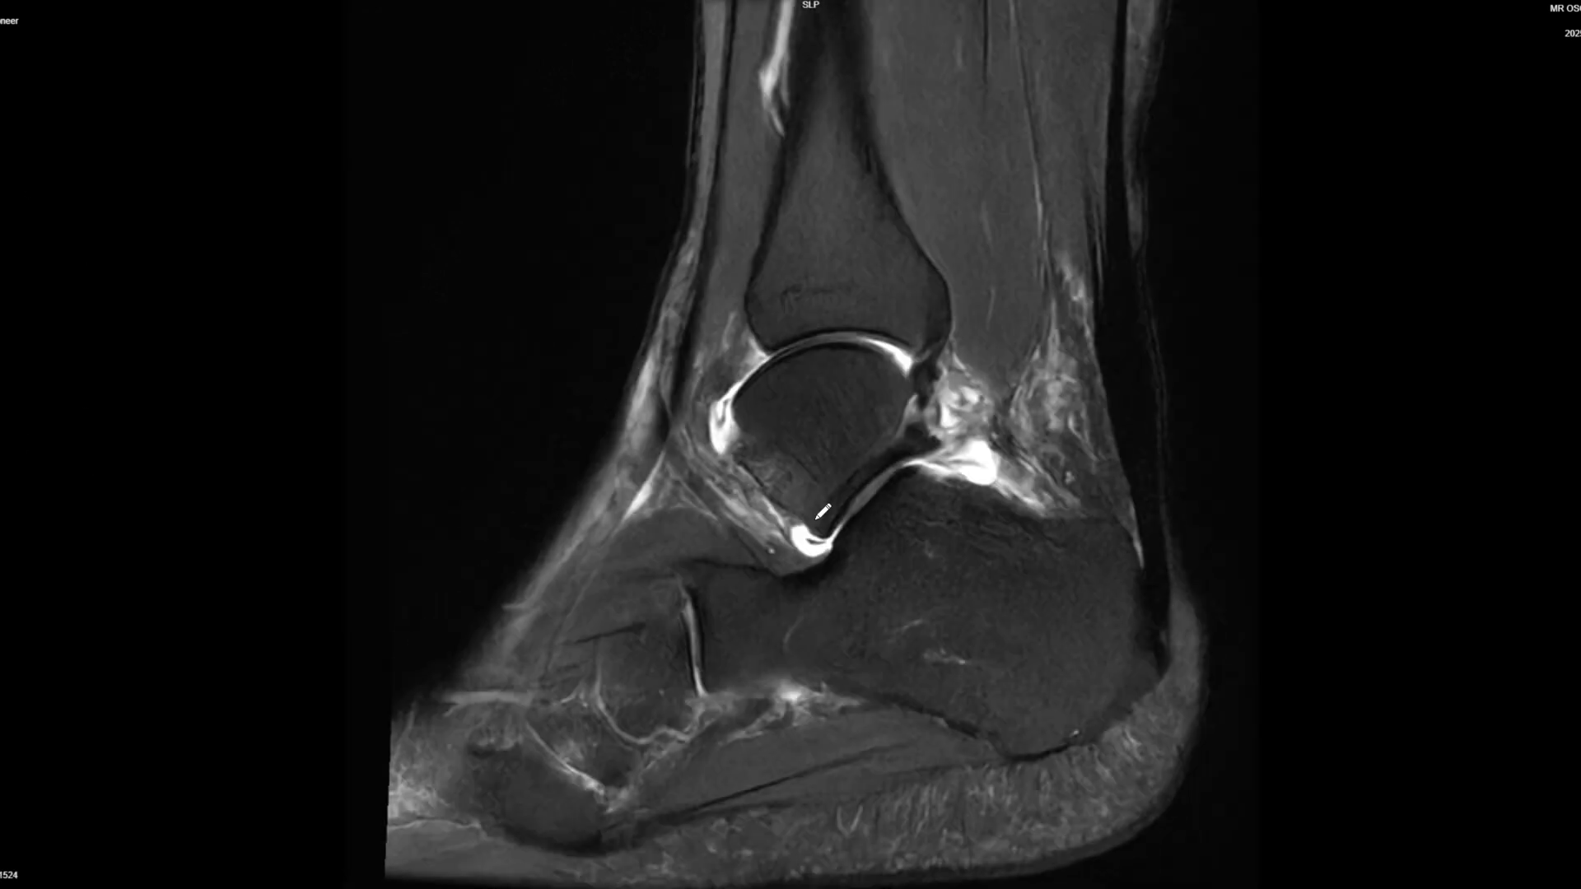
pyautogui.scroll(-5, 823, 445)
# Step: Circle the heel region and measure the soft tissue behind the ankle on the sagittal slice
pyautogui.moveTo(1064, 725)
pyautogui.mouseDown()
pyautogui.moveTo(963, 757)
pyautogui.moveTo(1041, 730)
pyautogui.mouseUp()
pyautogui.scroll(-6, 1023, 741)
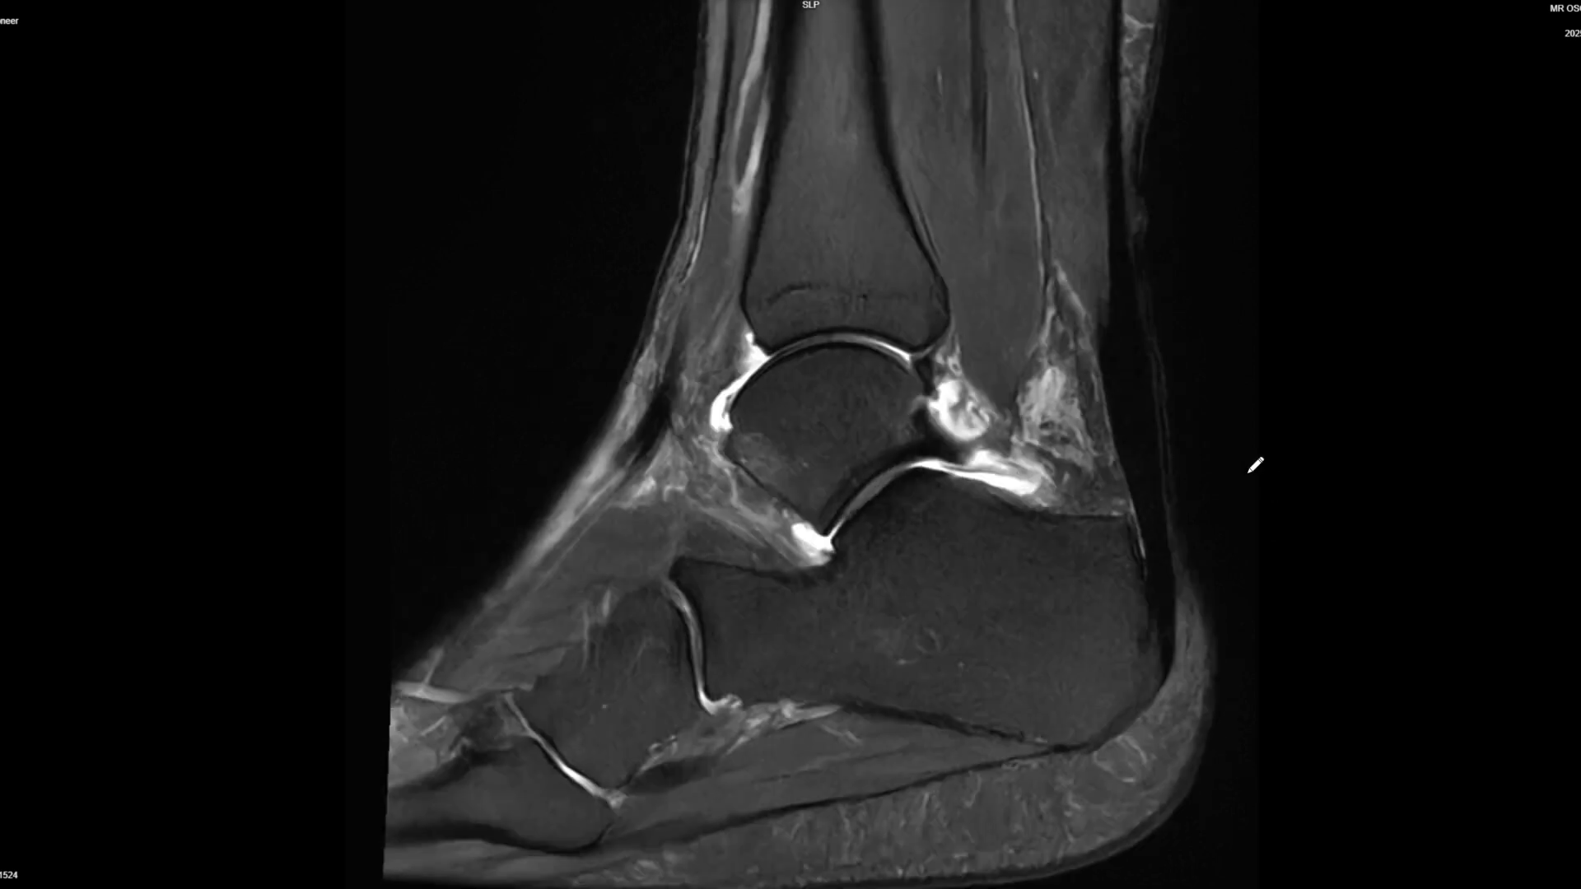
pyautogui.scroll(-1, 1254, 466)
pyautogui.moveTo(1099, 343); pyautogui.dragTo(1143, 345)
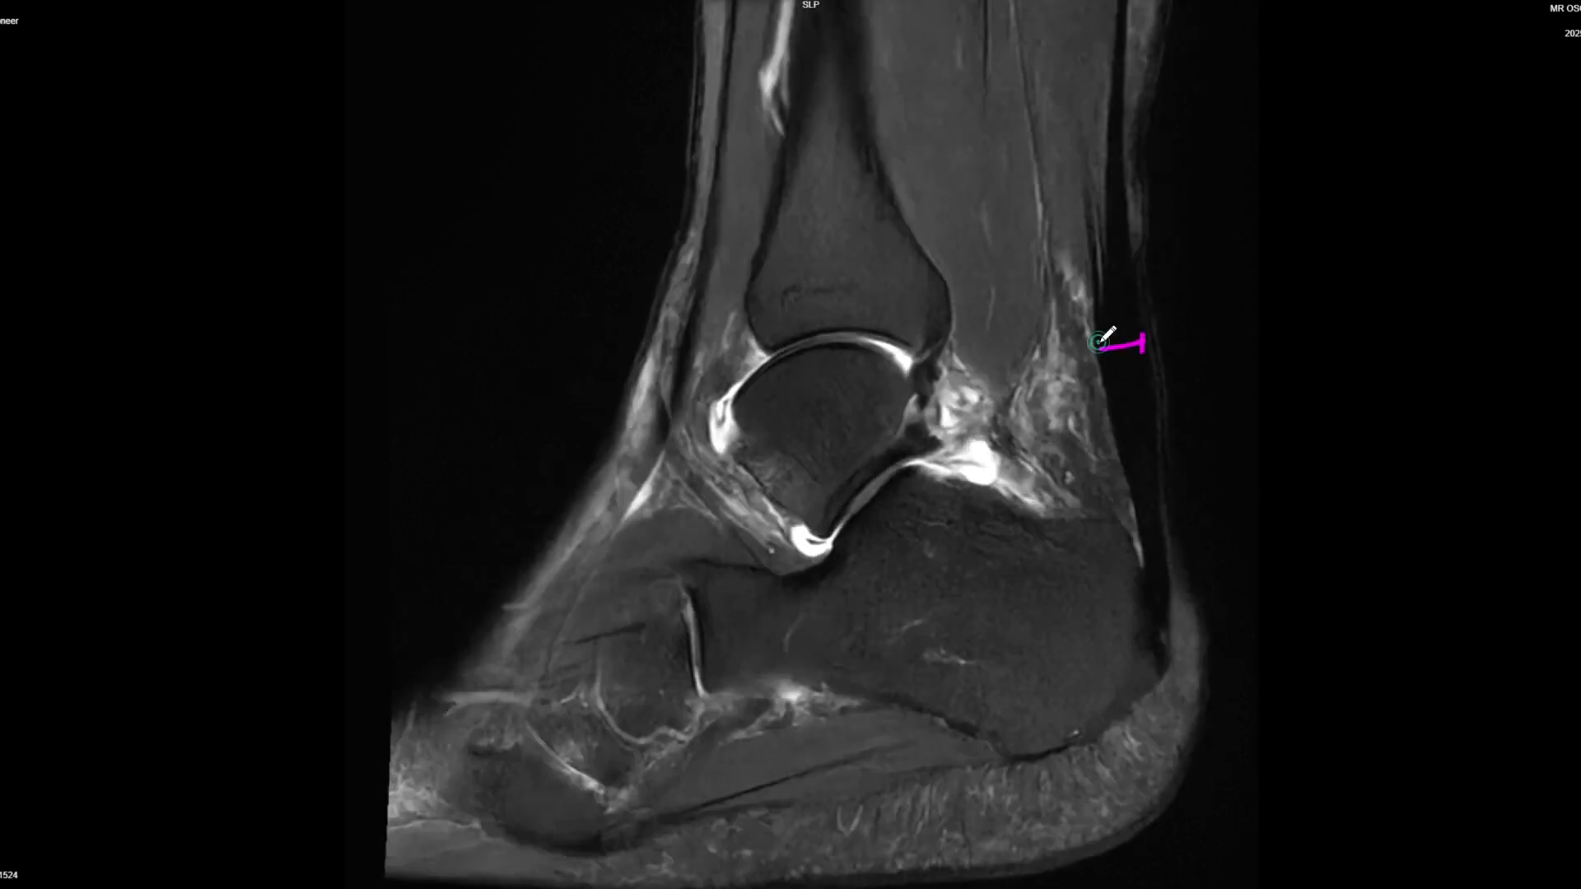
pyautogui.scroll(-5, 1164, 406)
pyautogui.scroll(5, 1164, 406)
# Step: Restore the 2x2 layout, place a point on the sagittal slice, and maximize the axial view
pyautogui.doubleClick(943, 399)
pyautogui.click(452, 617)
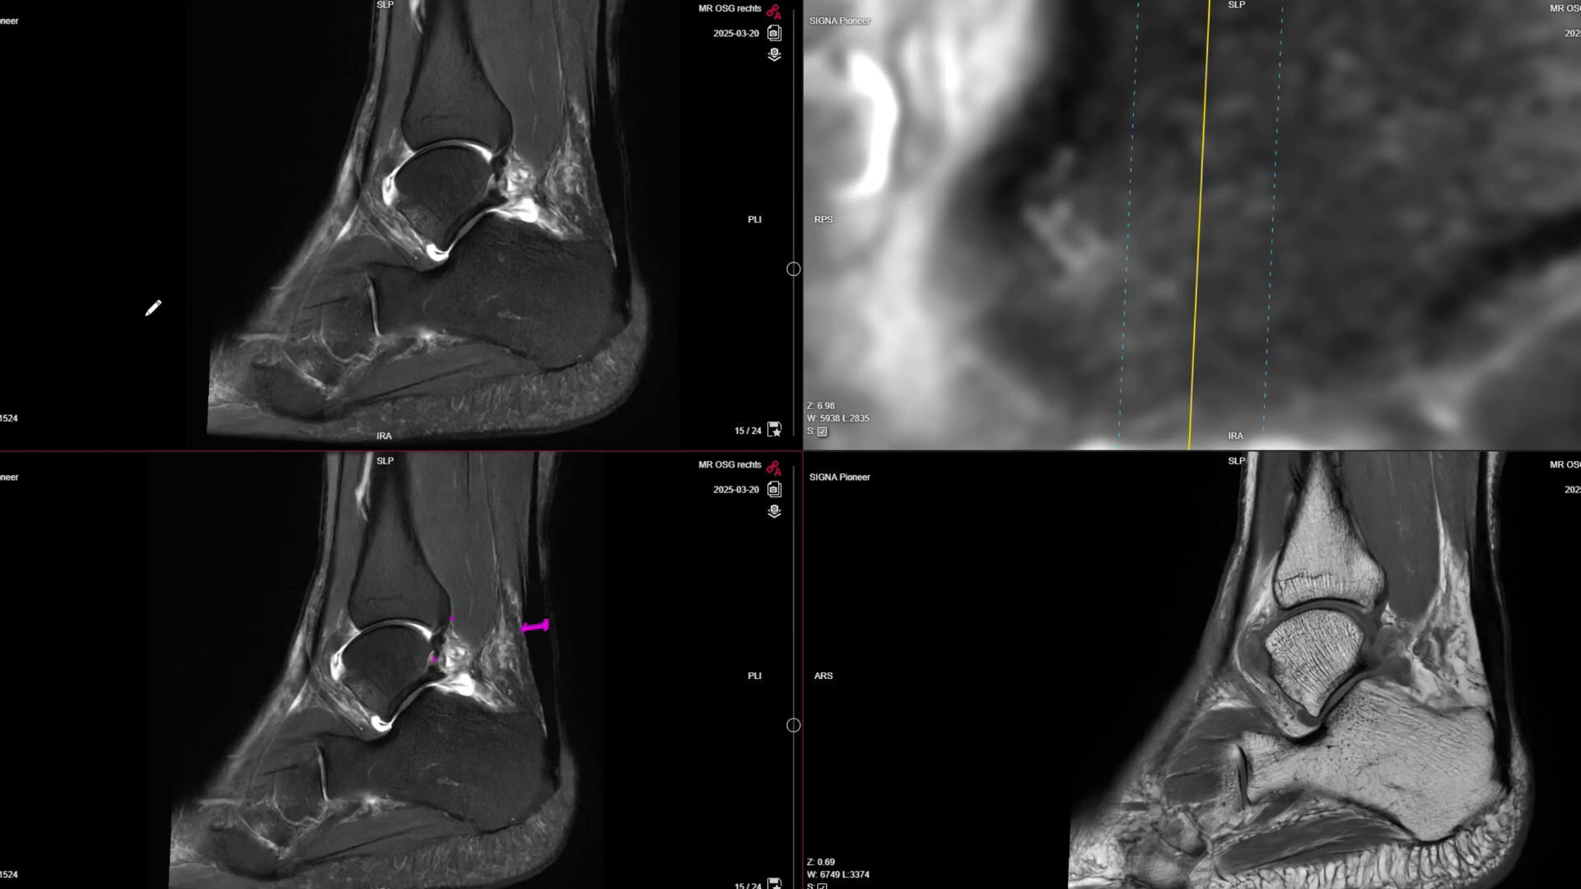
pyautogui.doubleClick(458, 233)
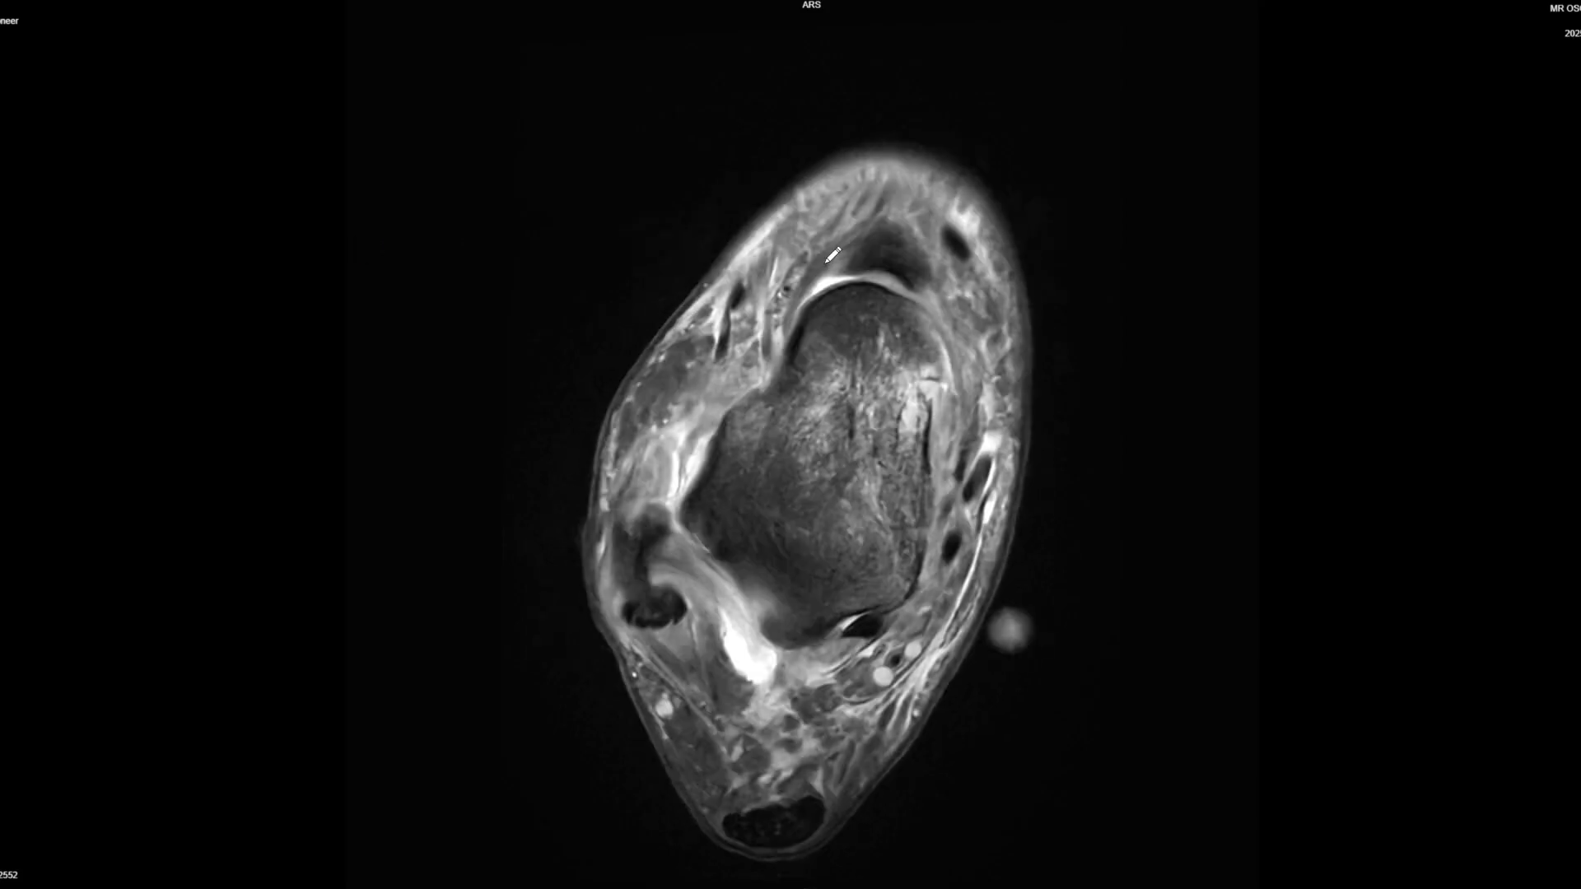
# Step: Page to a lower axial slice and draw a short magenta line over the tendon beside the calcaneus
pyautogui.scroll(5, 1033, 150)
pyautogui.scroll(-6, 1032, 150)
pyautogui.scroll(10, 968, 248)
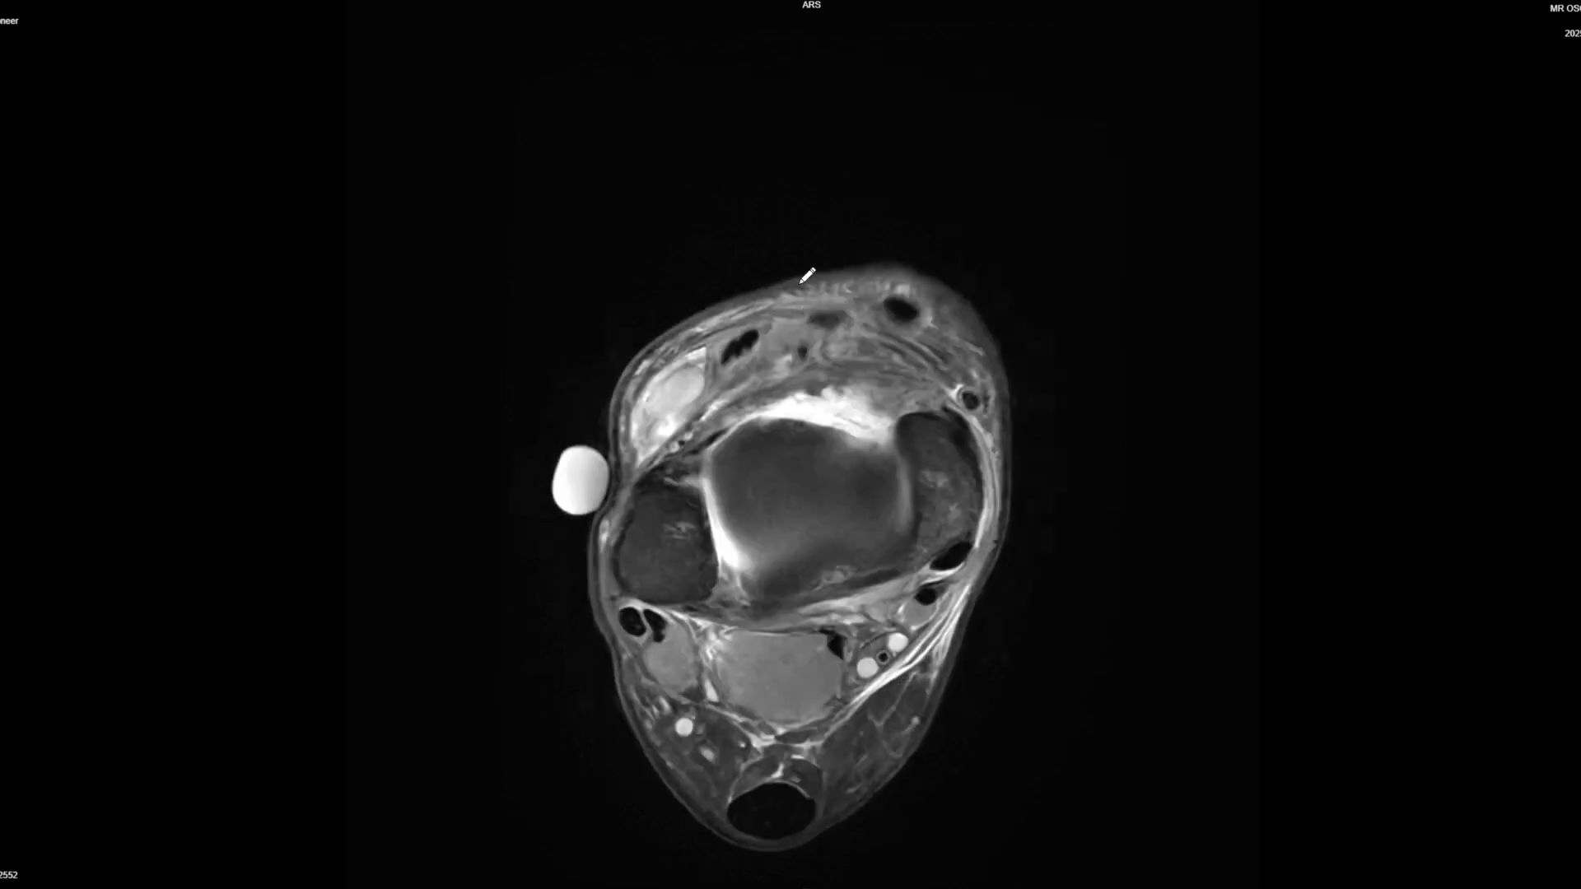
pyautogui.scroll(-10, 824, 231)
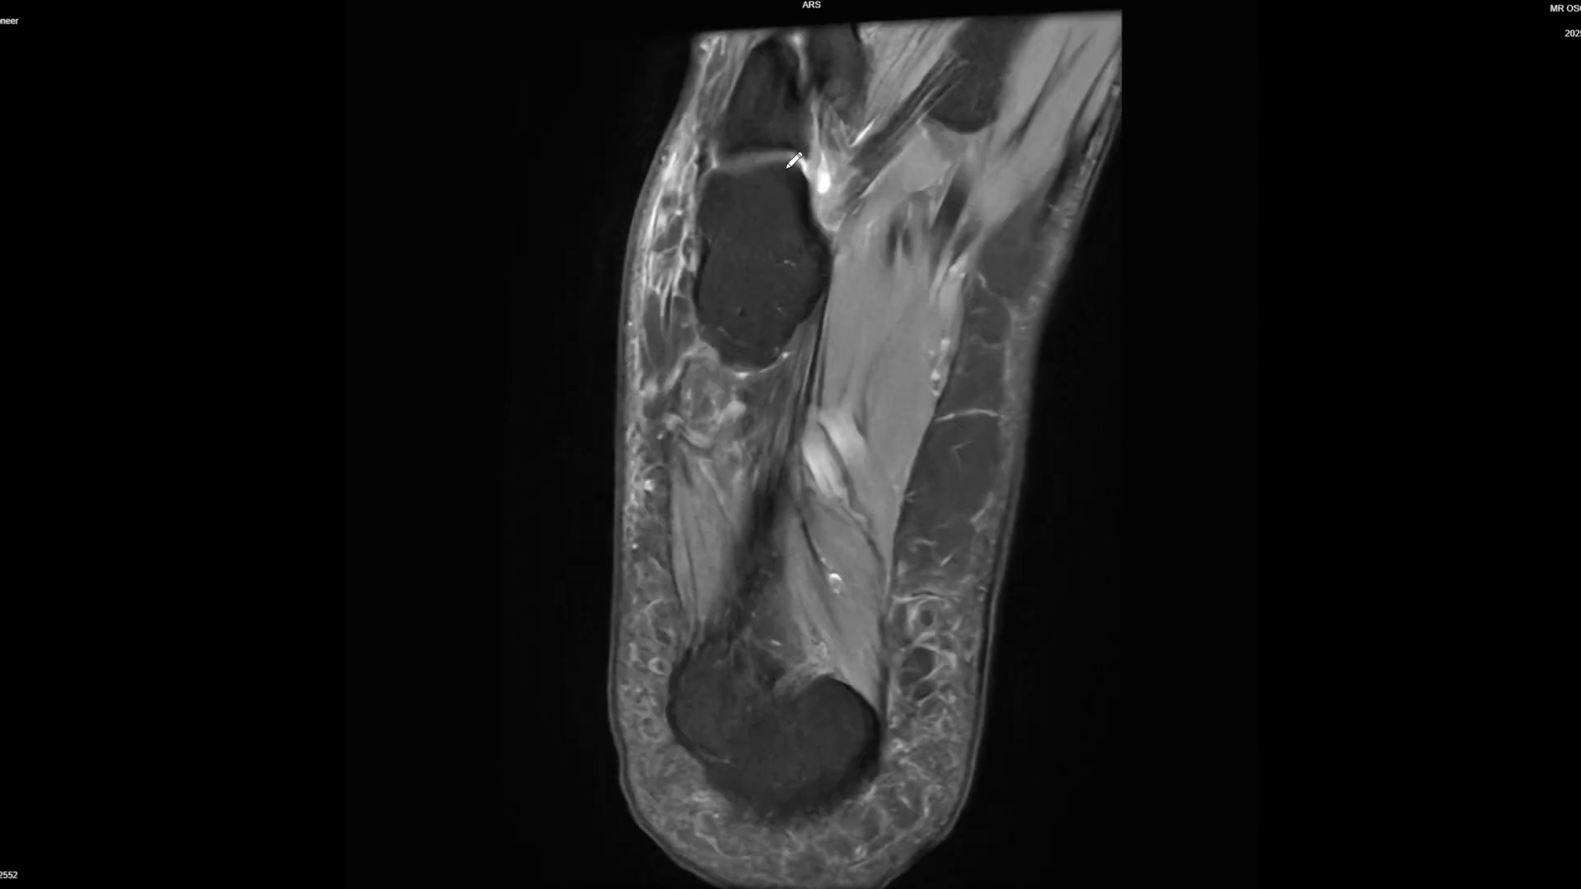
pyautogui.scroll(10, 811, 464)
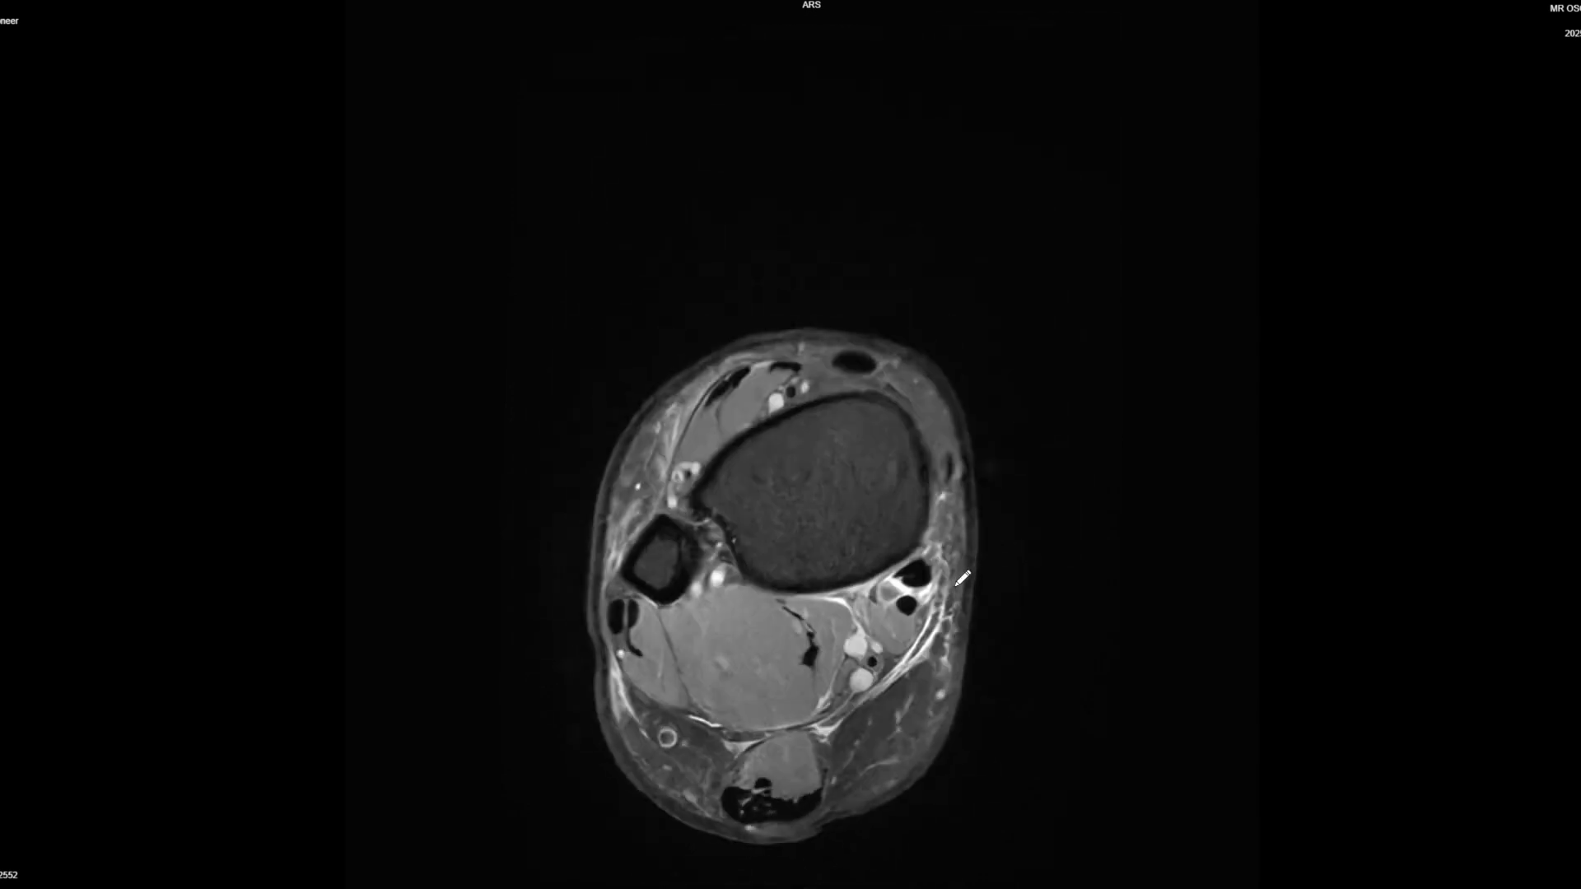
pyautogui.scroll(-6, 941, 603)
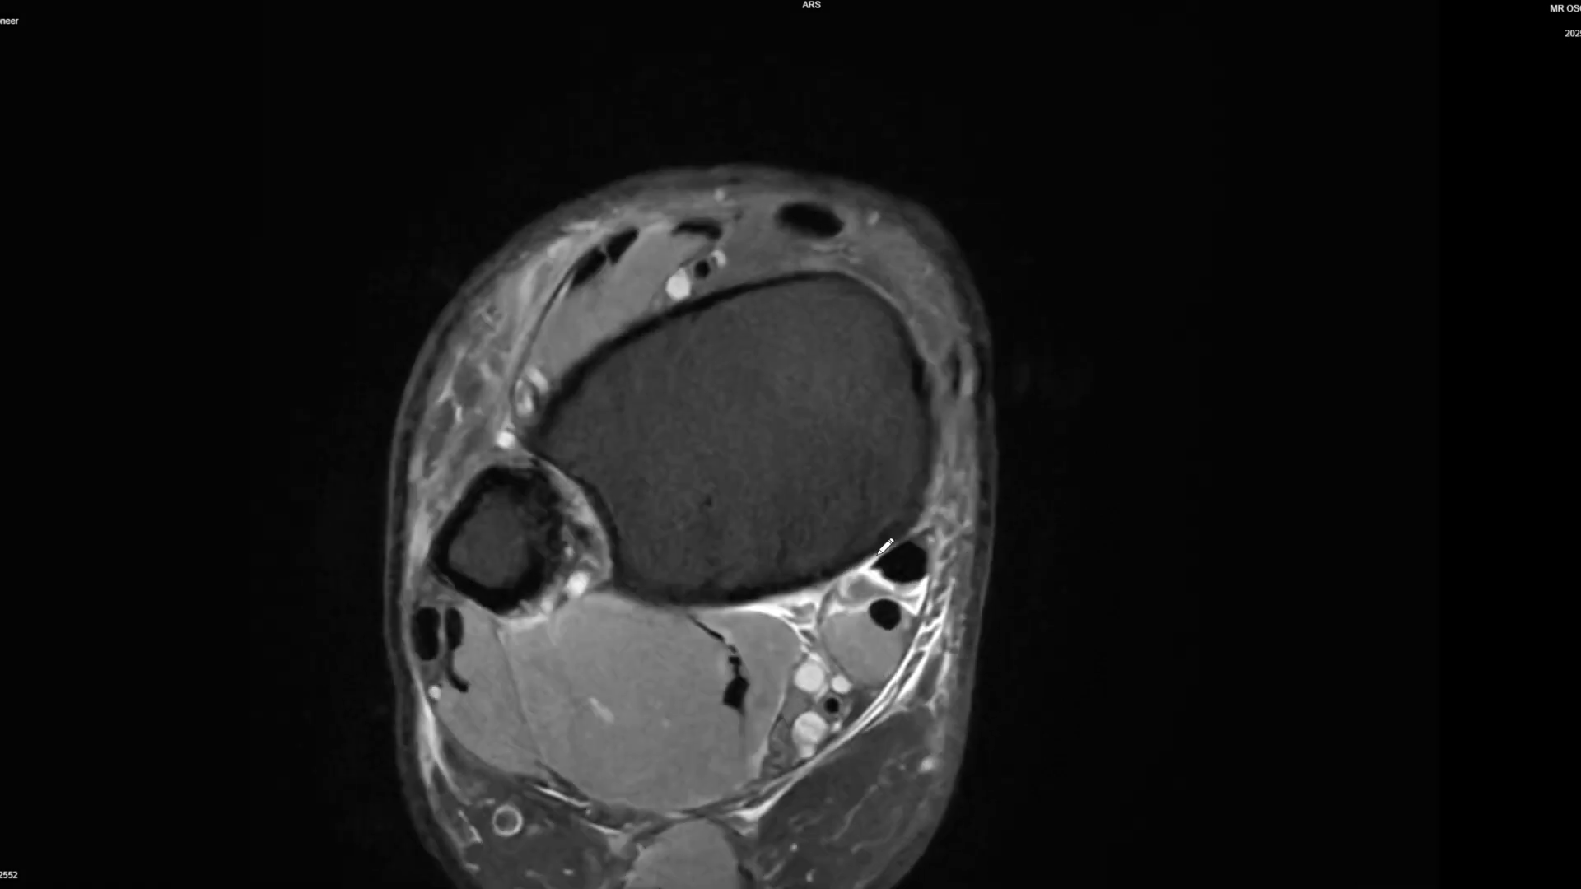
pyautogui.scroll(8, 912, 545)
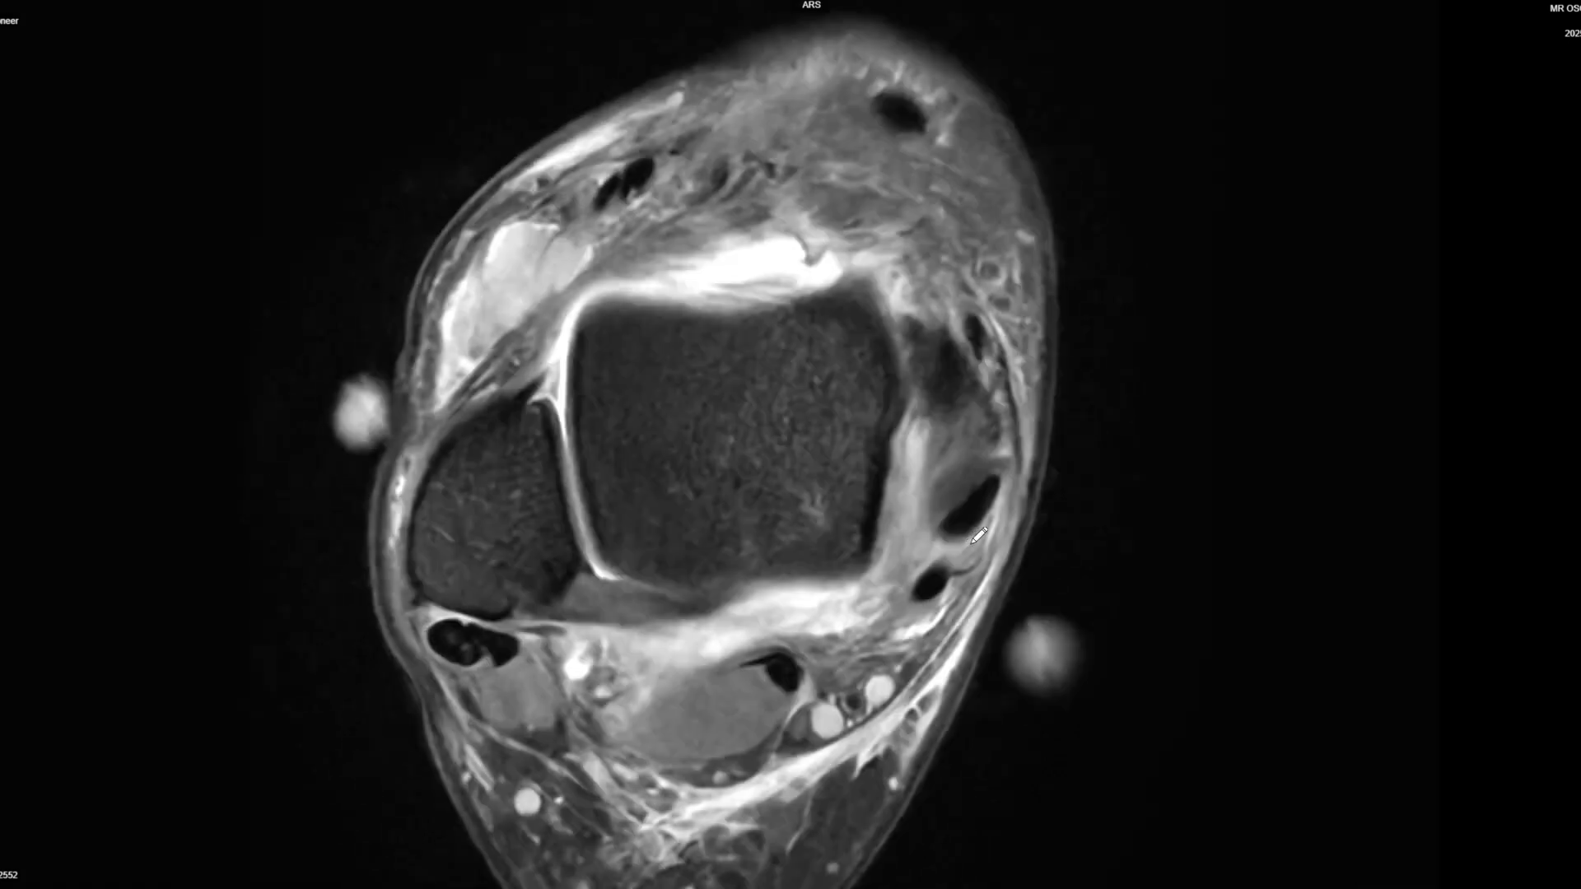
pyautogui.scroll(8, 968, 412)
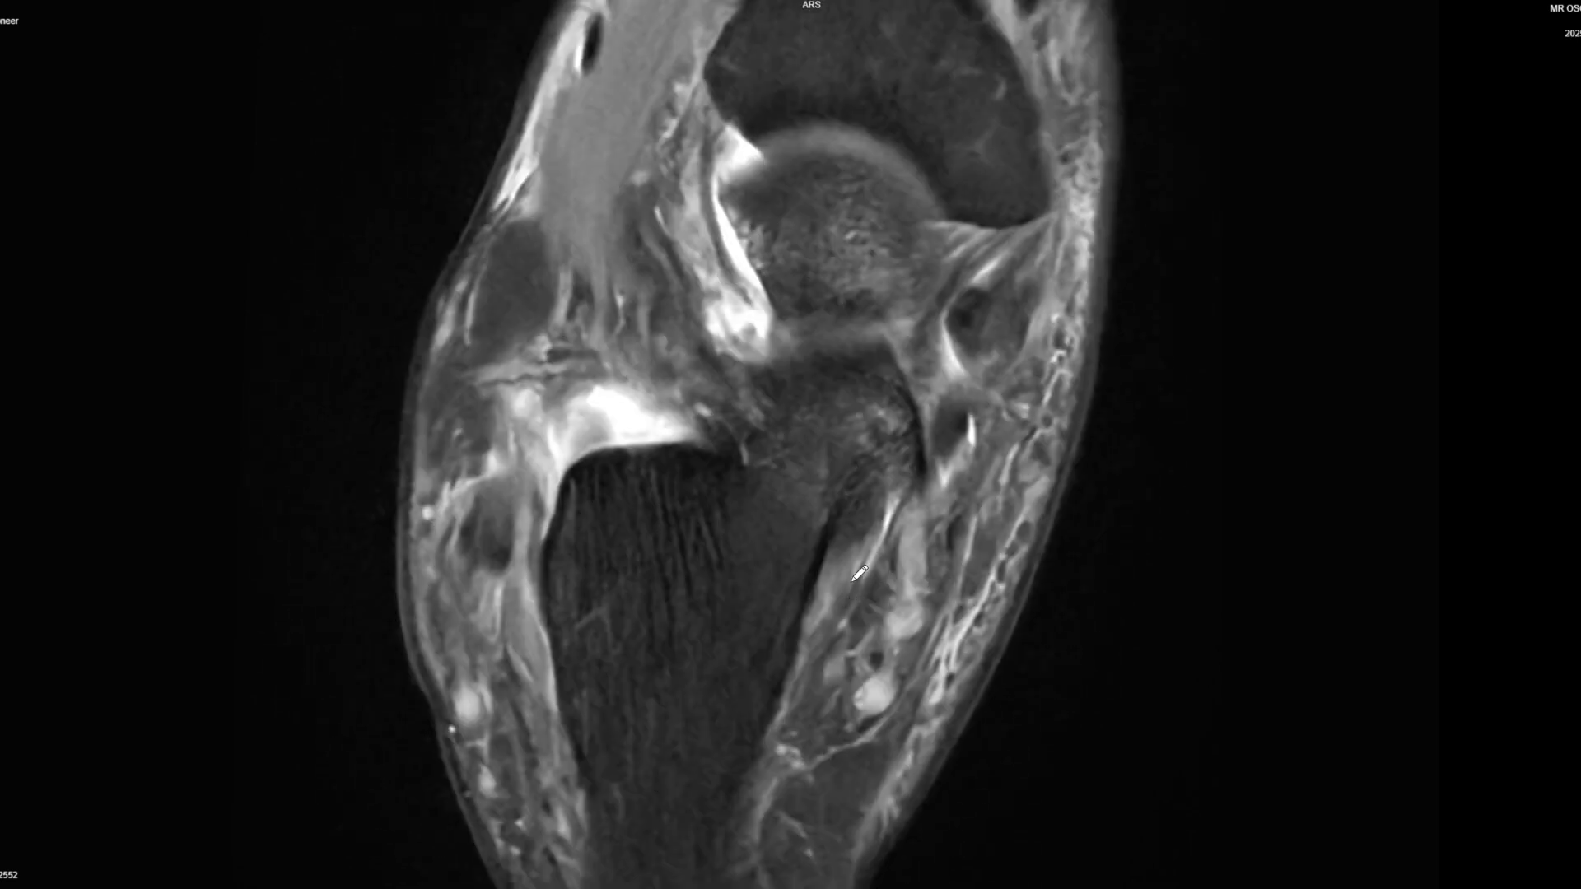
pyautogui.scroll(6, 910, 208)
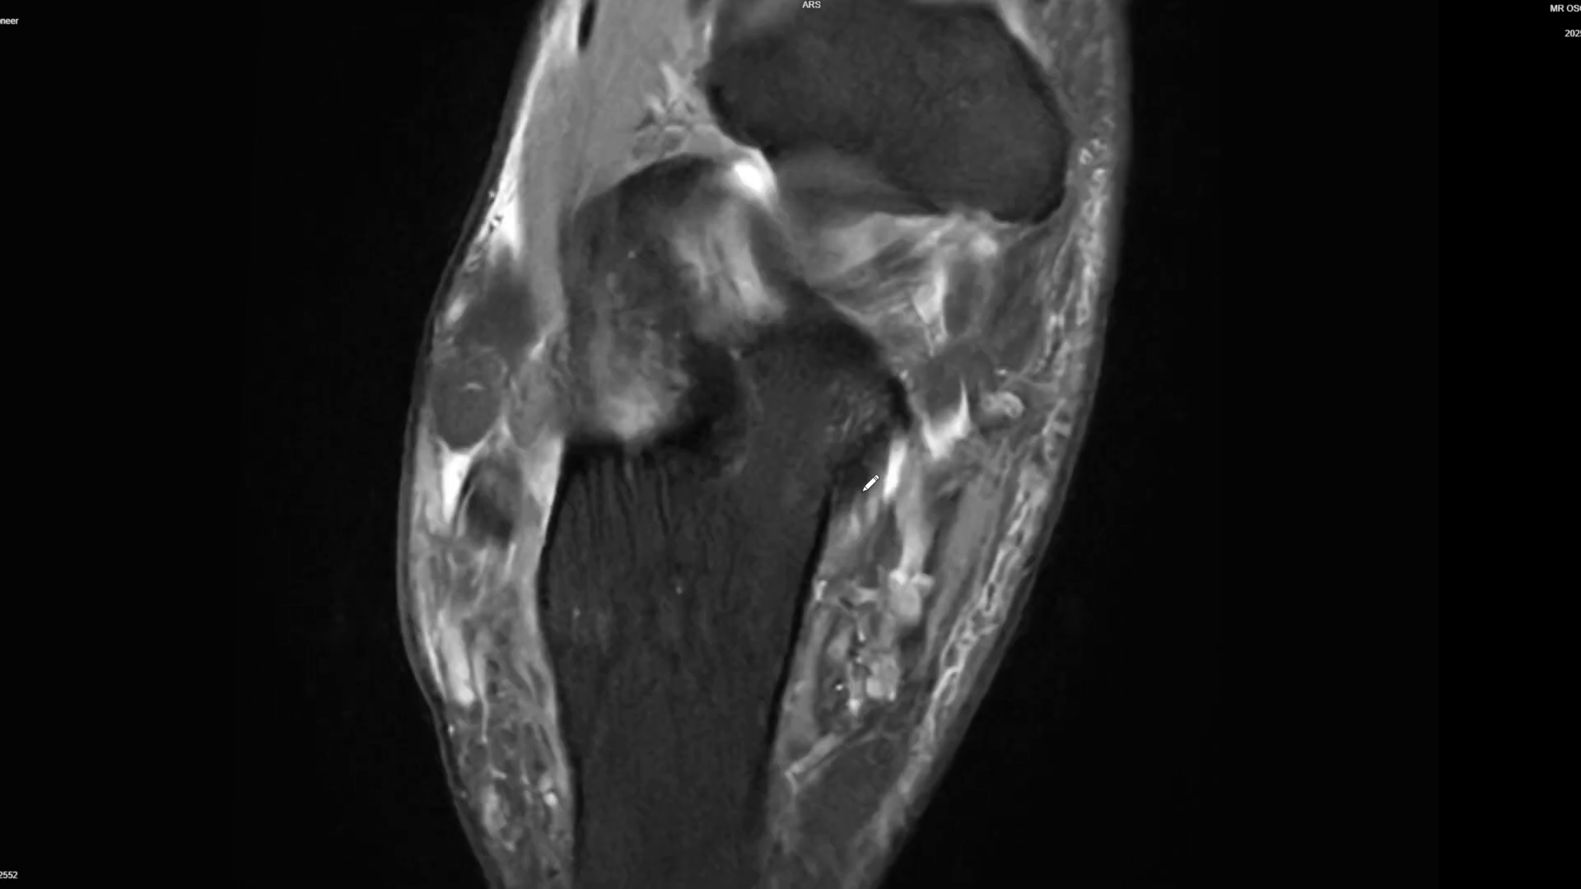
pyautogui.scroll(3, 864, 346)
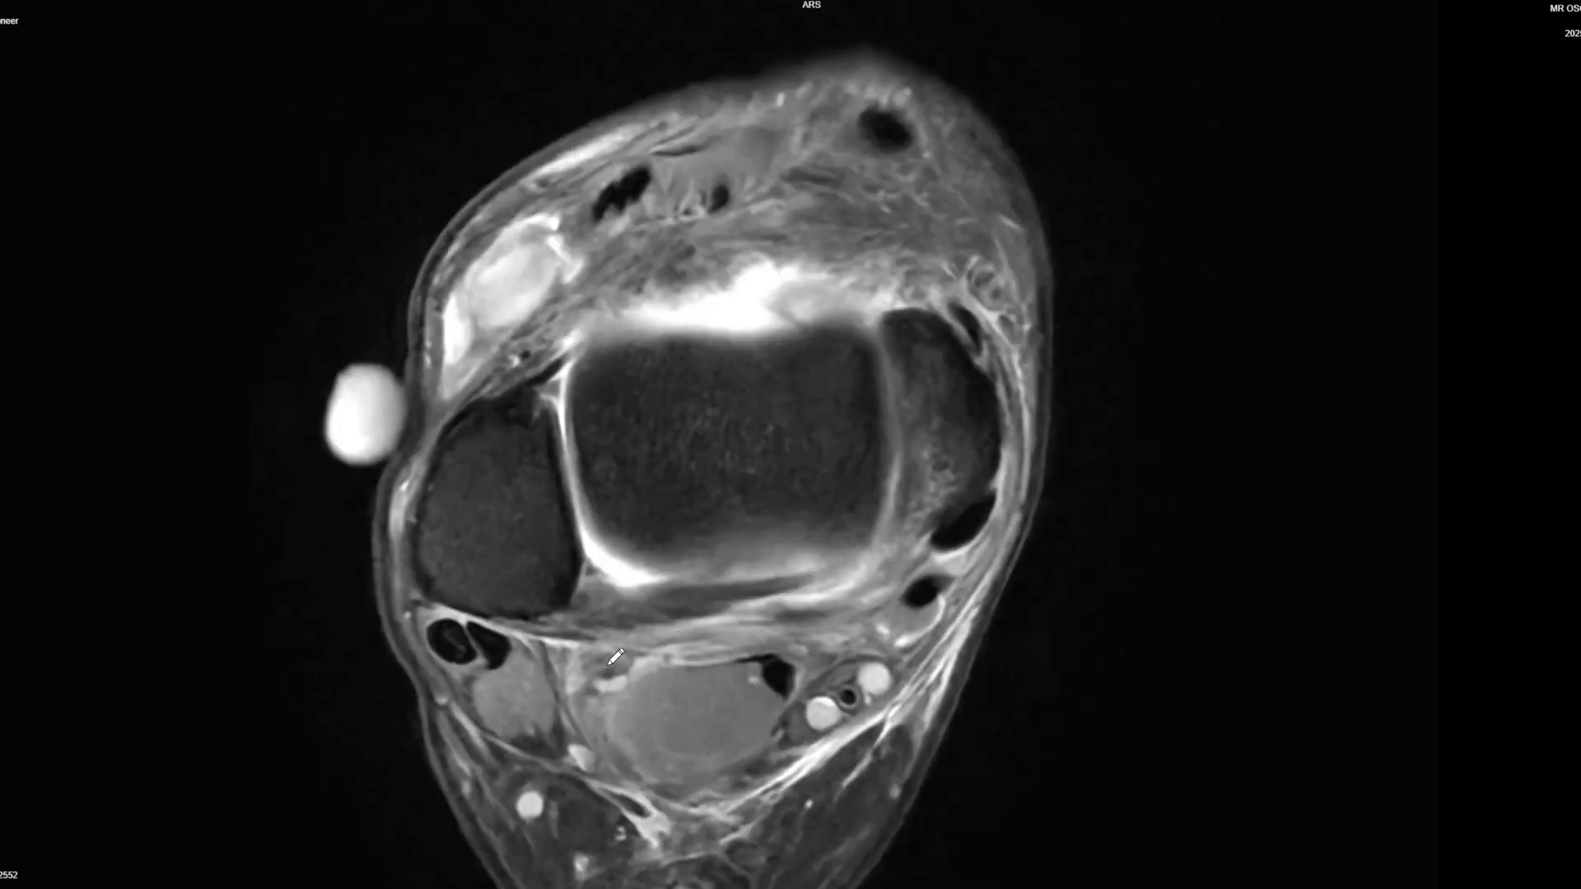
pyautogui.scroll(-5, 615, 656)
pyautogui.scroll(4, 494, 576)
pyautogui.scroll(-2, 496, 601)
pyautogui.scroll(-10, 532, 622)
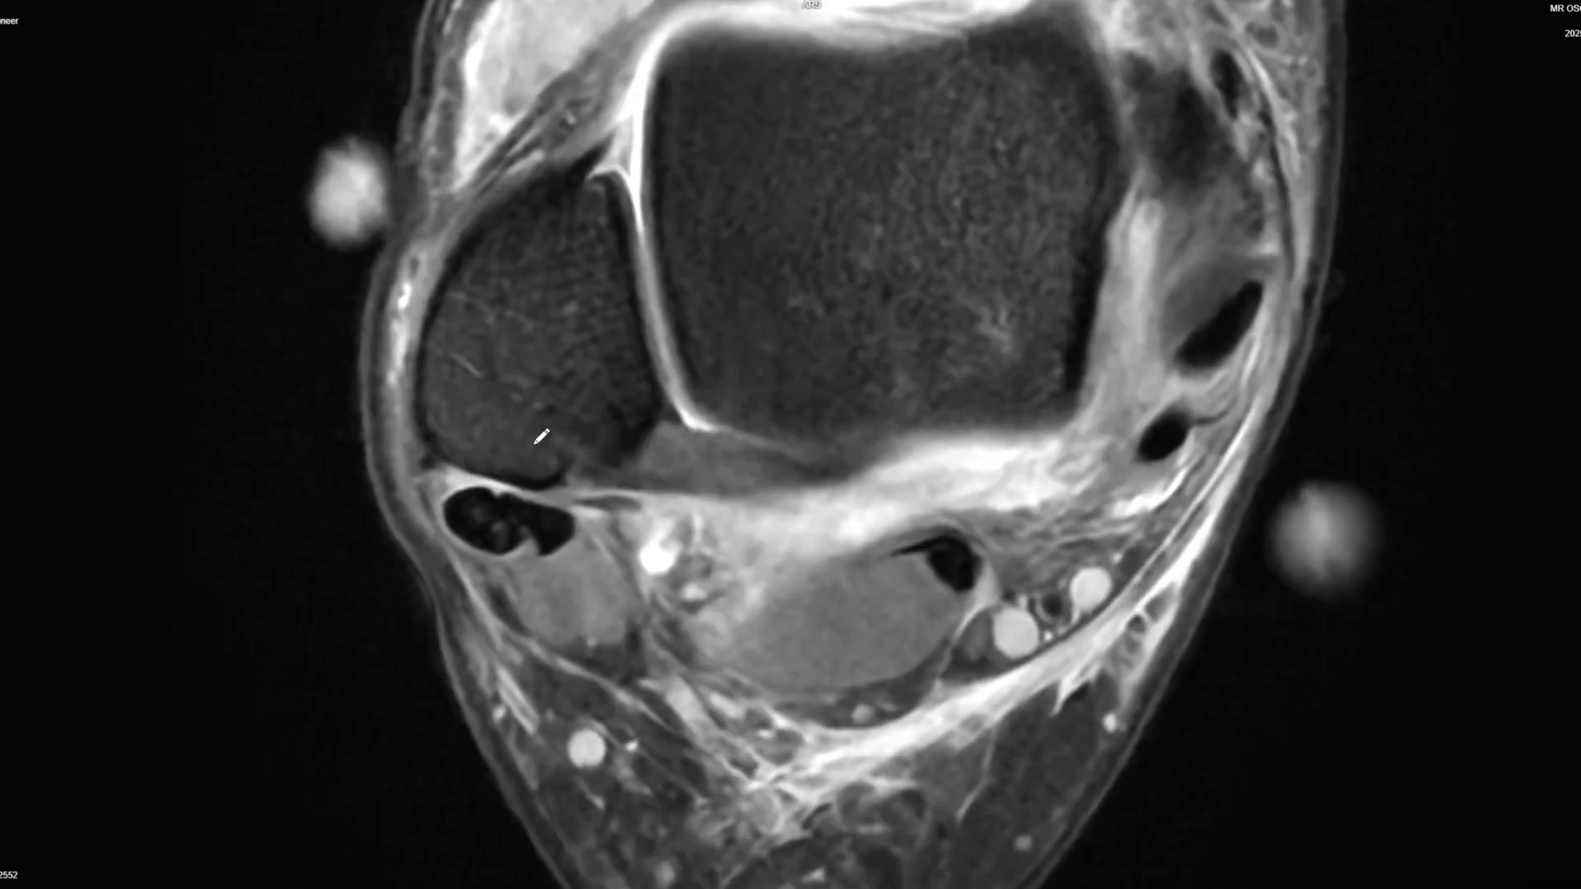
pyautogui.scroll(-10, 575, 366)
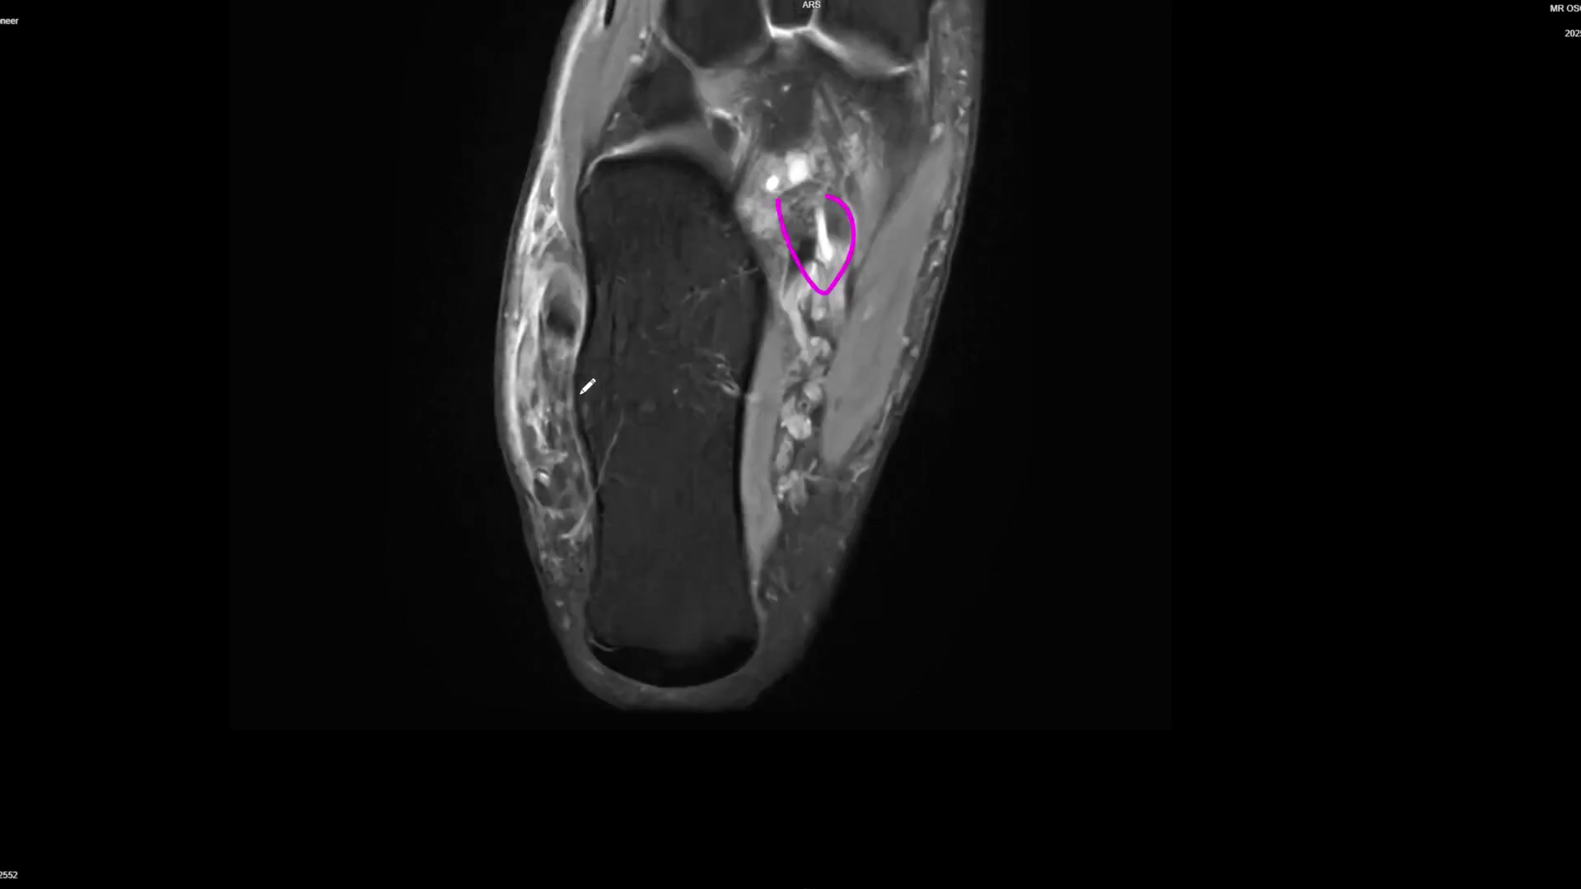
pyautogui.scroll(-8, 581, 374)
pyautogui.scroll(-5, 569, 338)
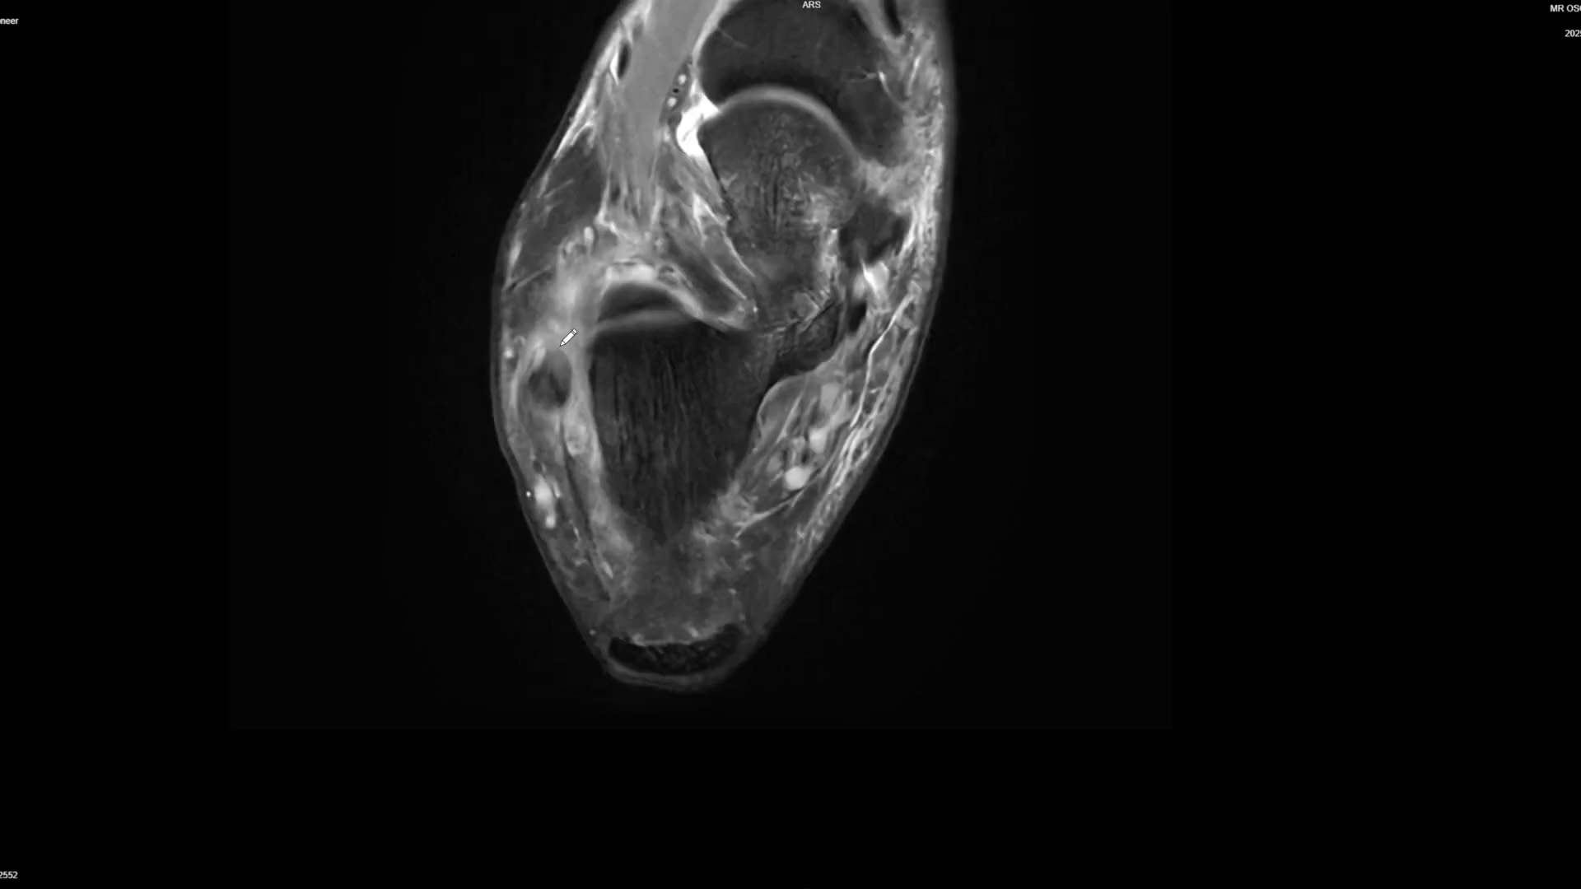
pyautogui.scroll(5, 560, 325)
pyautogui.scroll(-2, 554, 316)
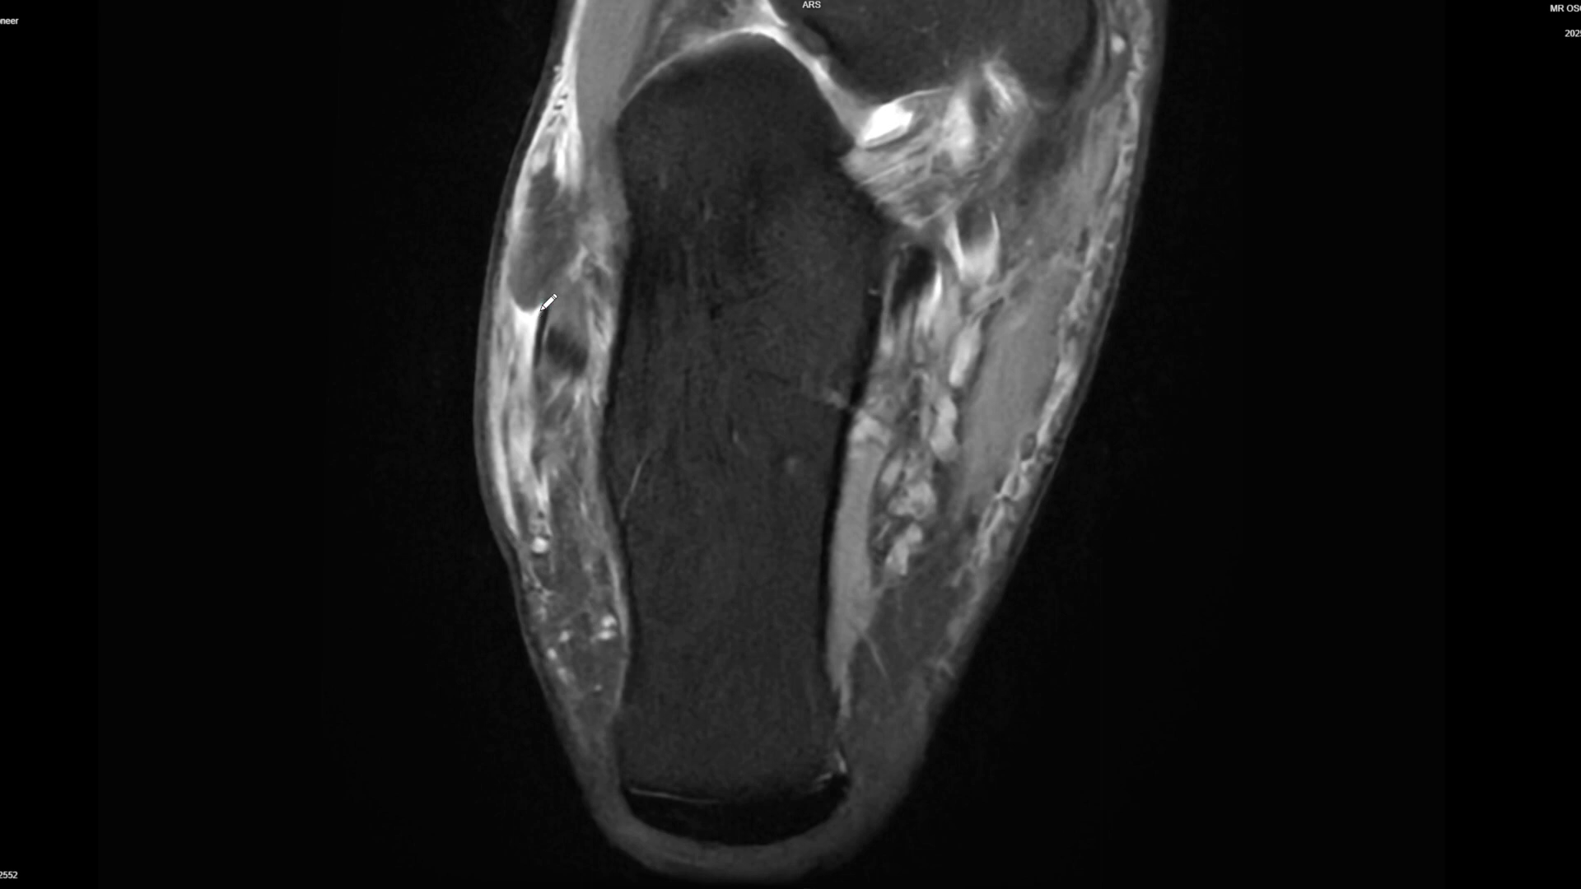
pyautogui.scroll(-2, 552, 370)
pyautogui.moveTo(543, 308); pyautogui.dragTo(553, 379)
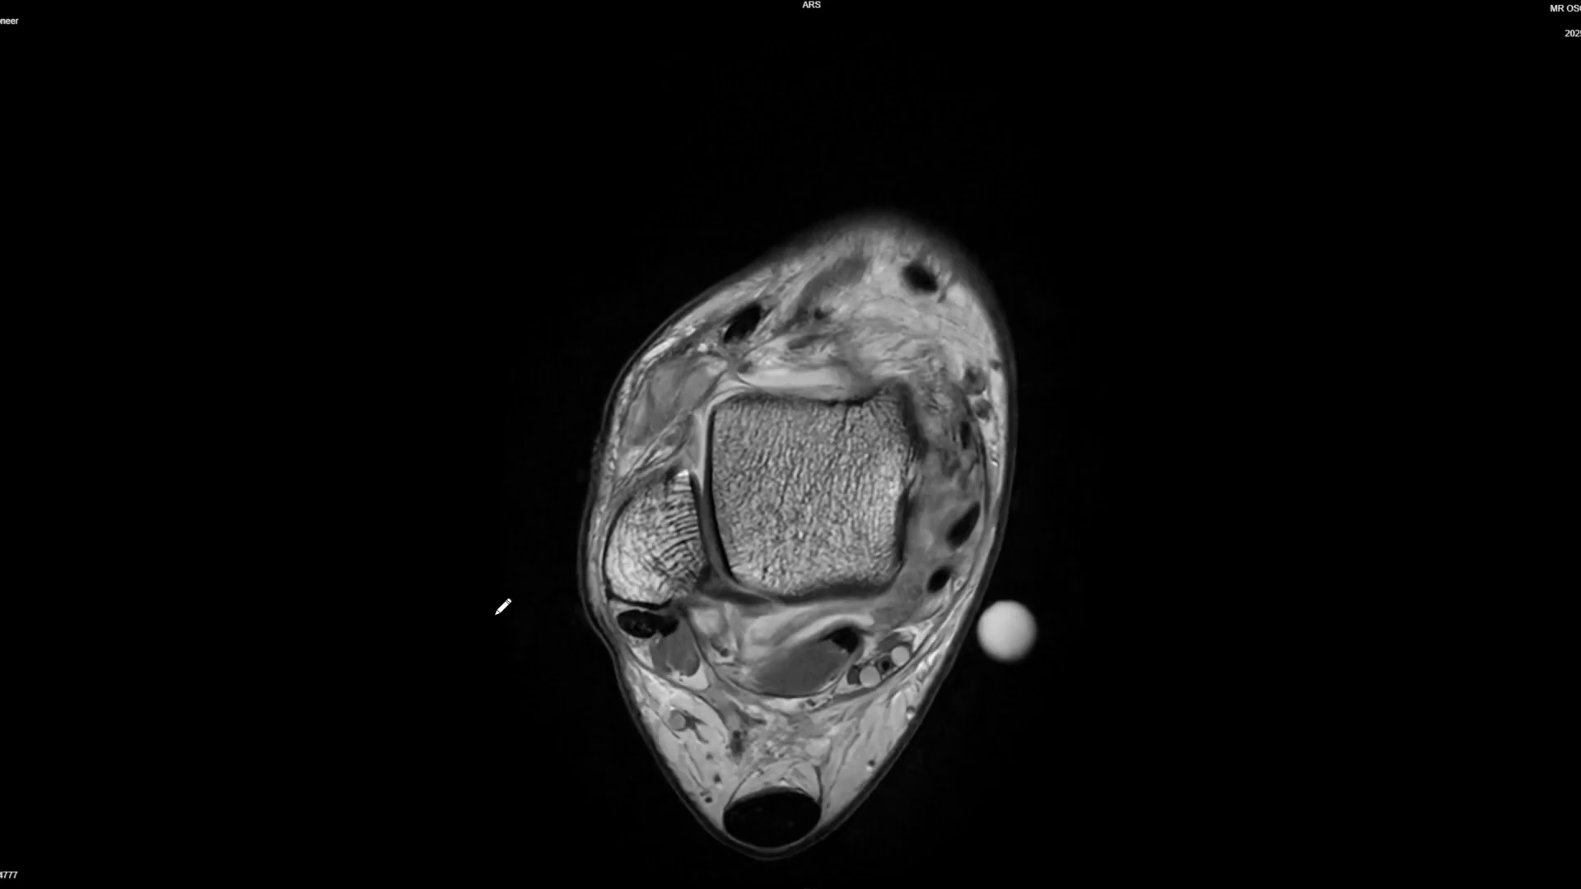
pyautogui.scroll(6, 501, 607)
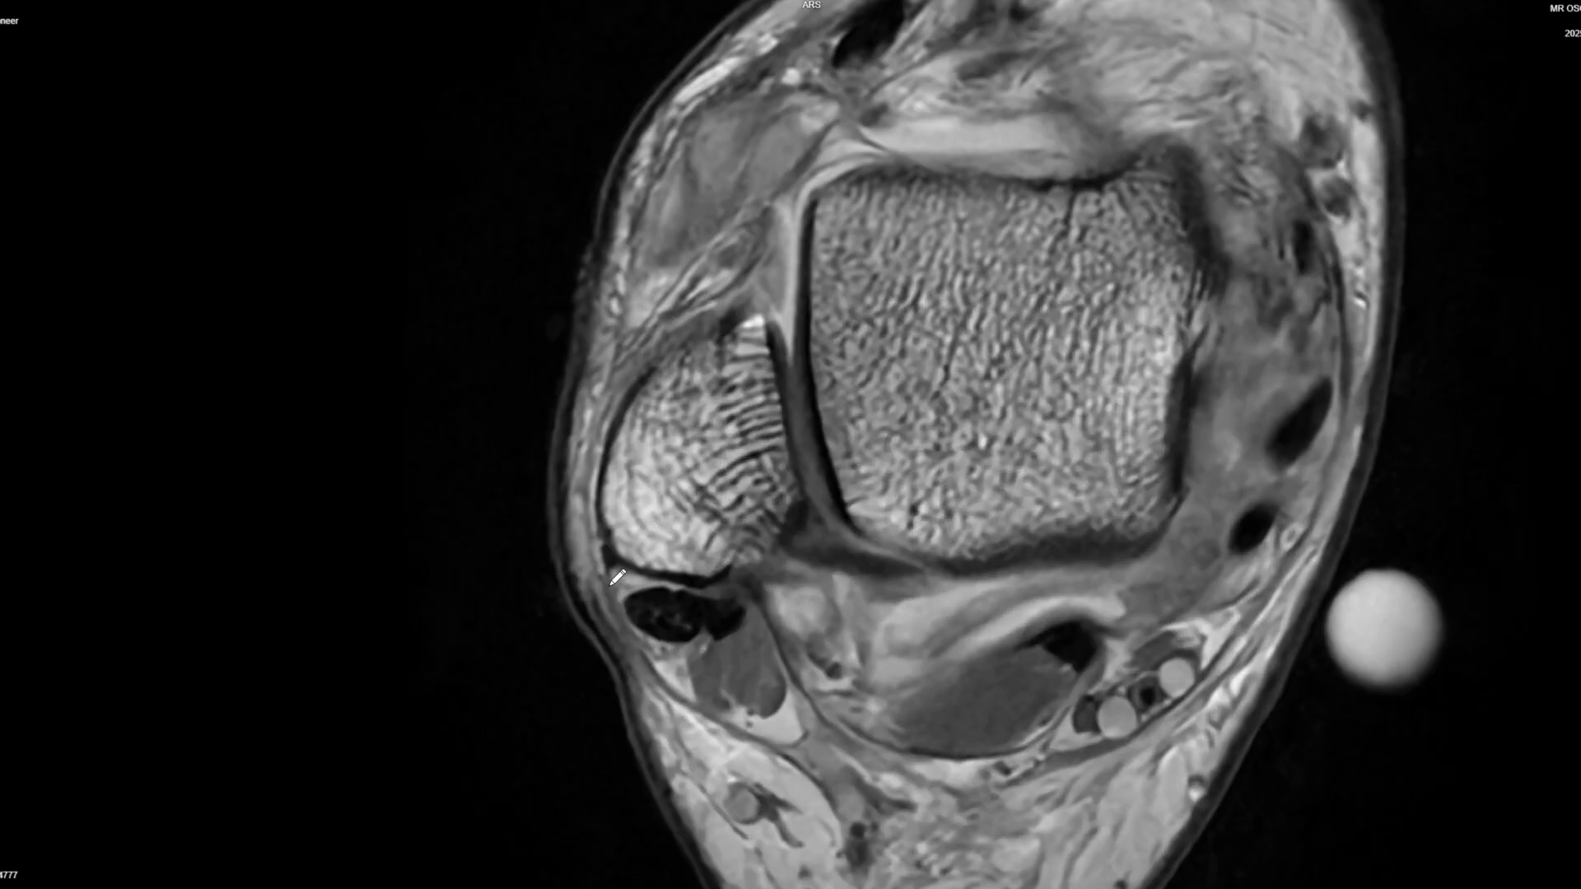
pyautogui.scroll(10, 727, 596)
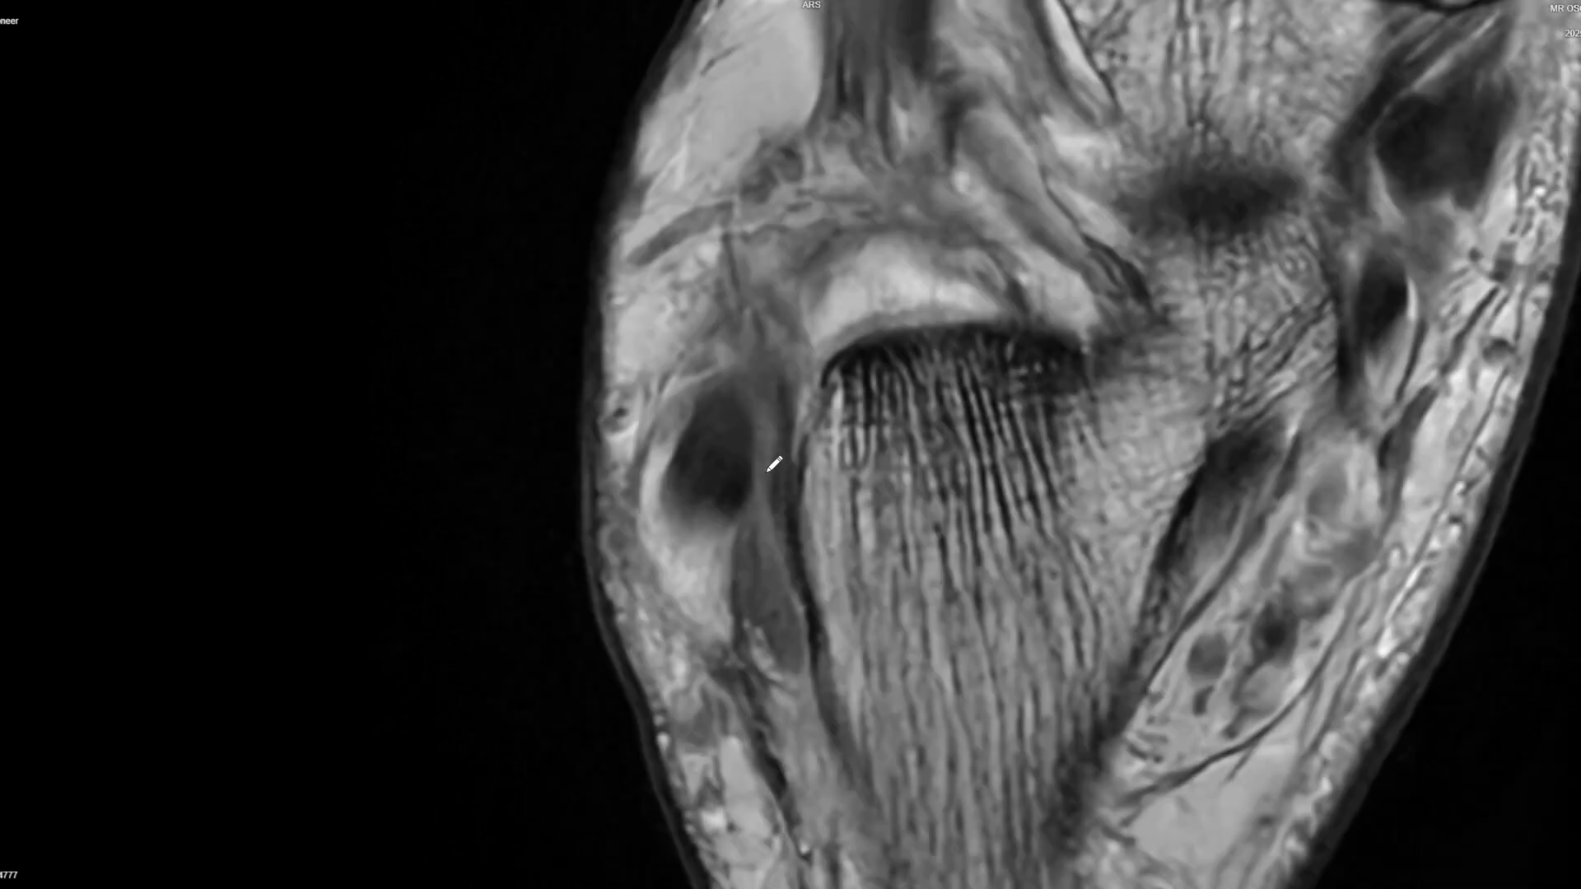
pyautogui.scroll(2, 759, 453)
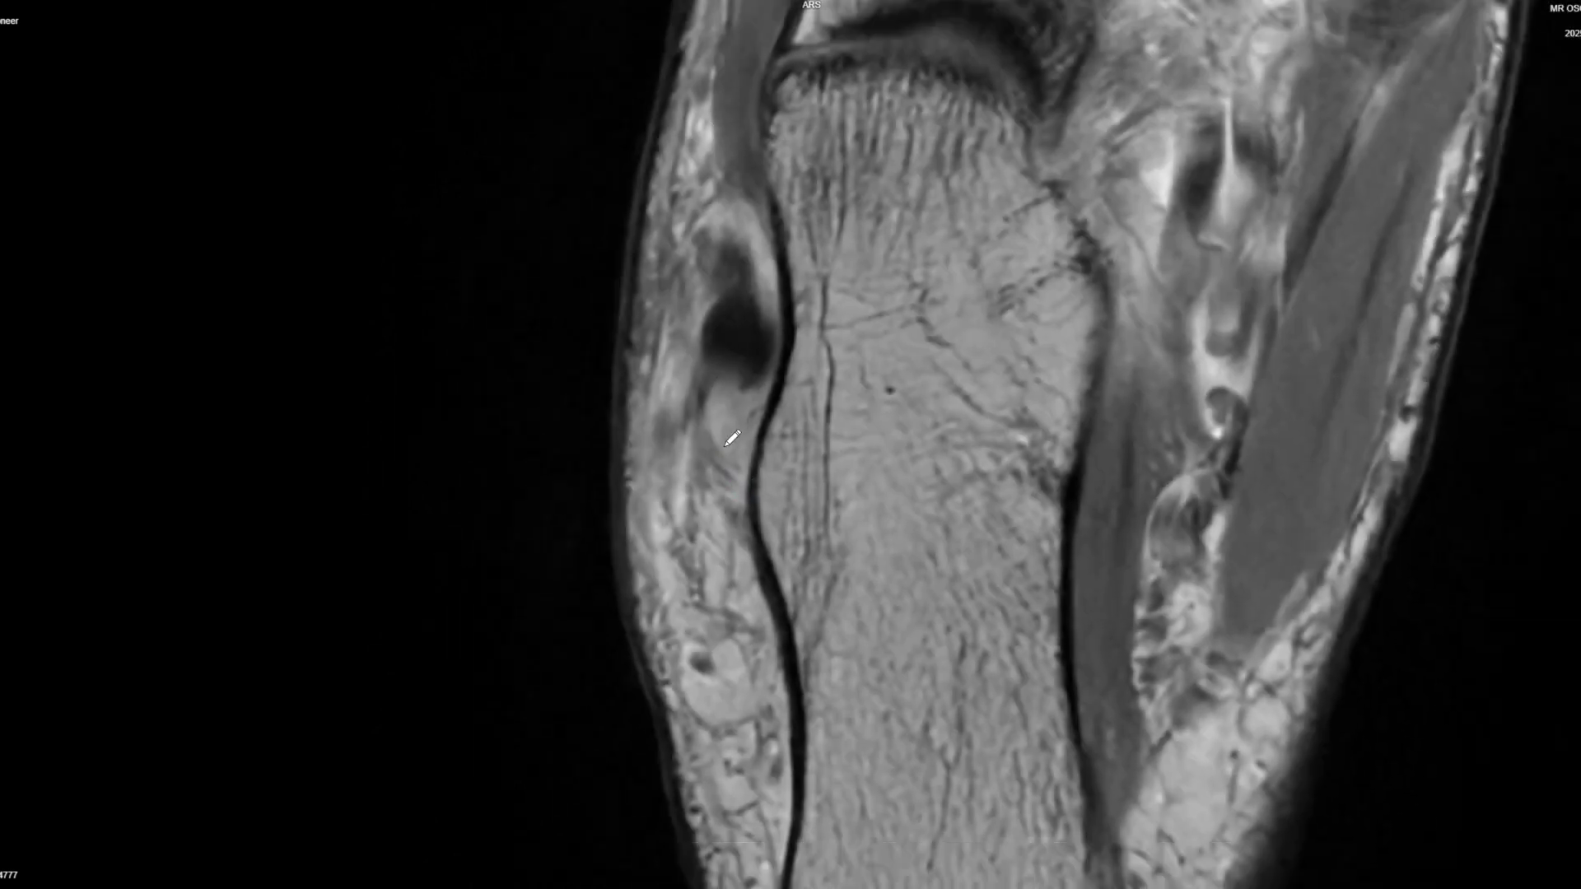
pyautogui.scroll(-5, 760, 492)
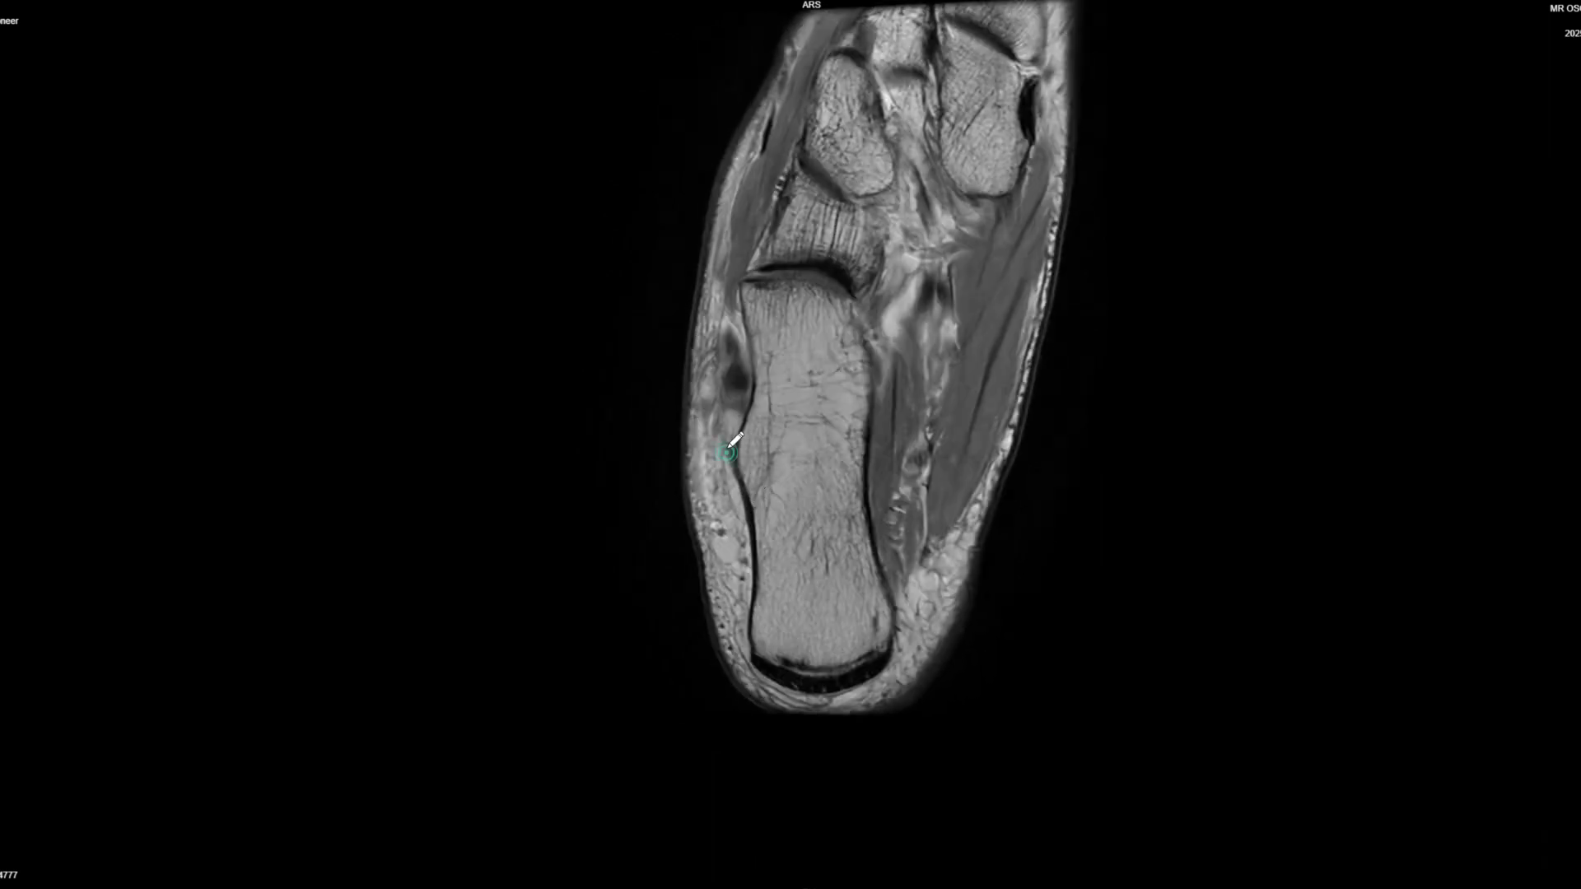
pyautogui.scroll(-4, 731, 446)
pyautogui.scroll(4, 748, 408)
pyautogui.scroll(-2, 748, 407)
pyautogui.scroll(-6, 554, 497)
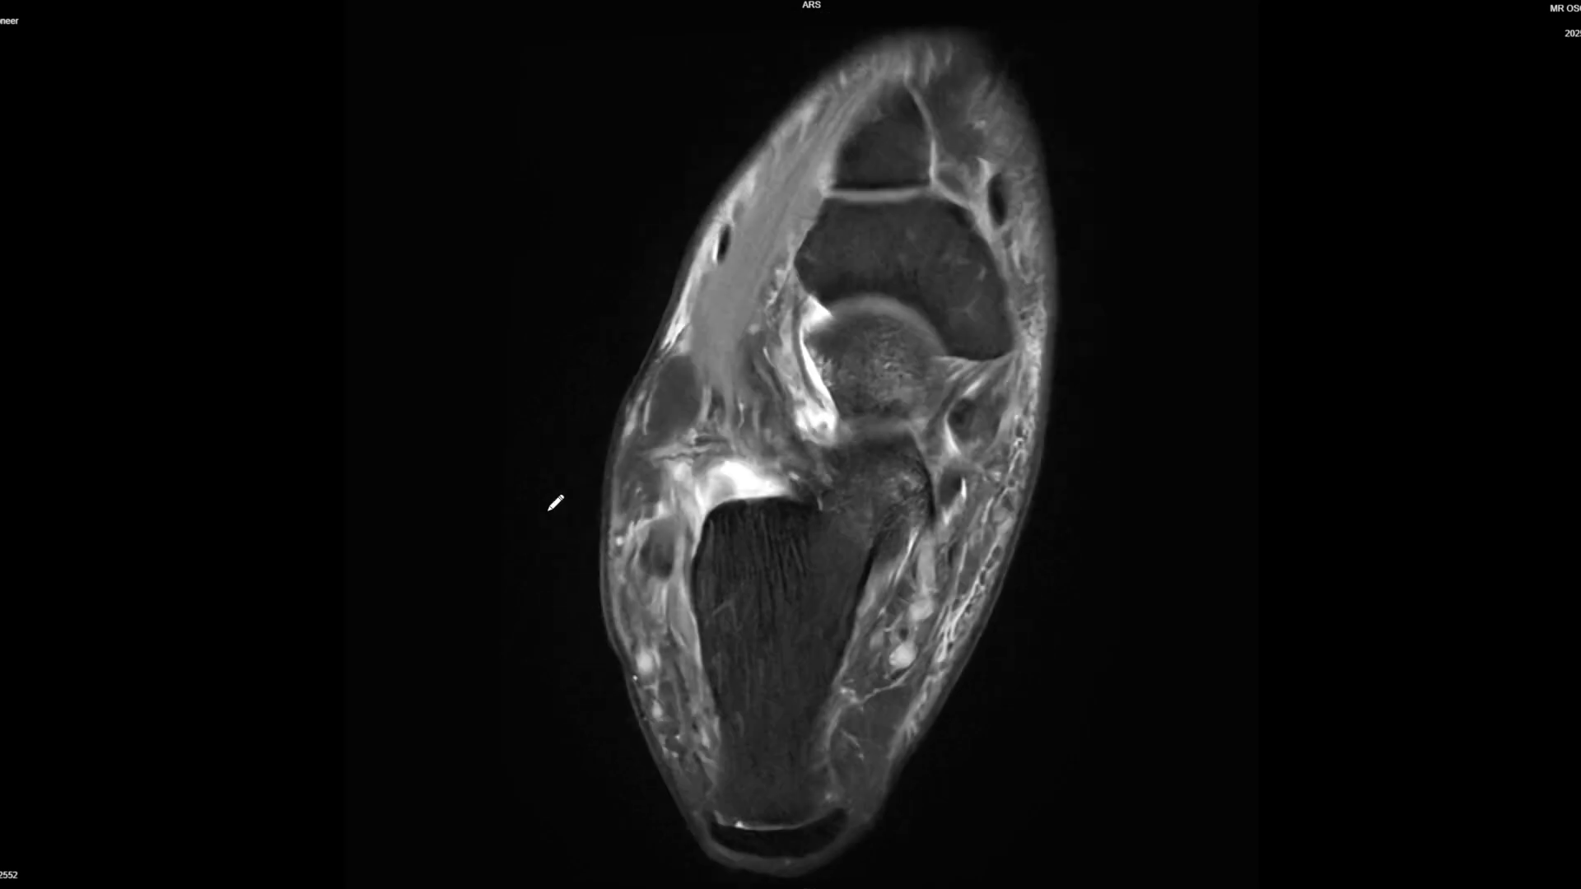
# Step: Page the fat-suppressed axial series to the talar dome at ankle-joint level
pyautogui.scroll(-2, 695, 573)
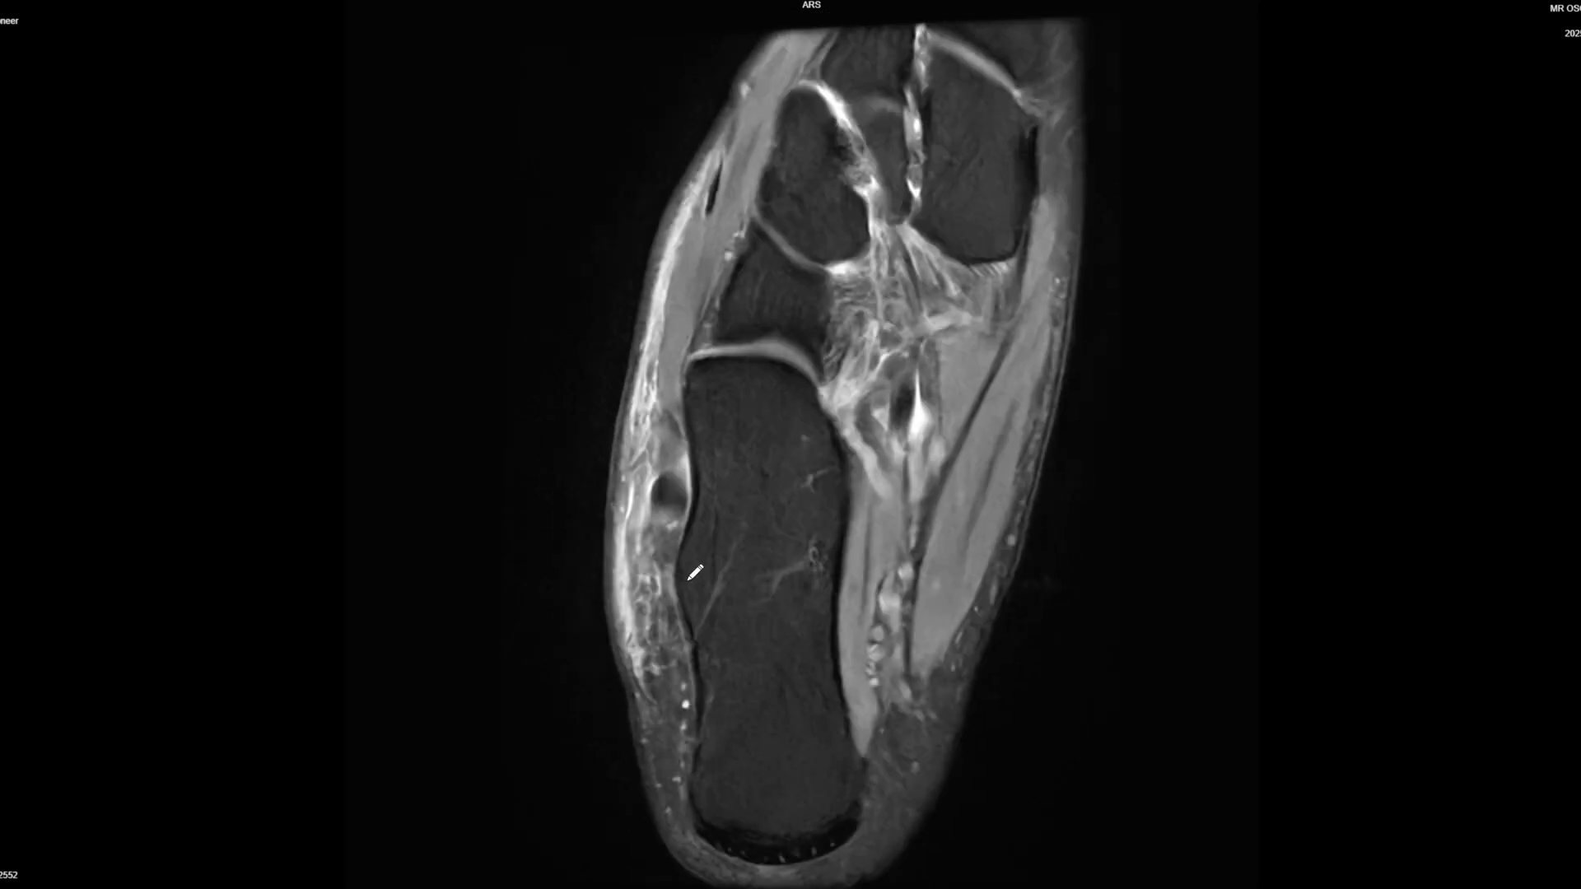
pyautogui.scroll(-2, 663, 526)
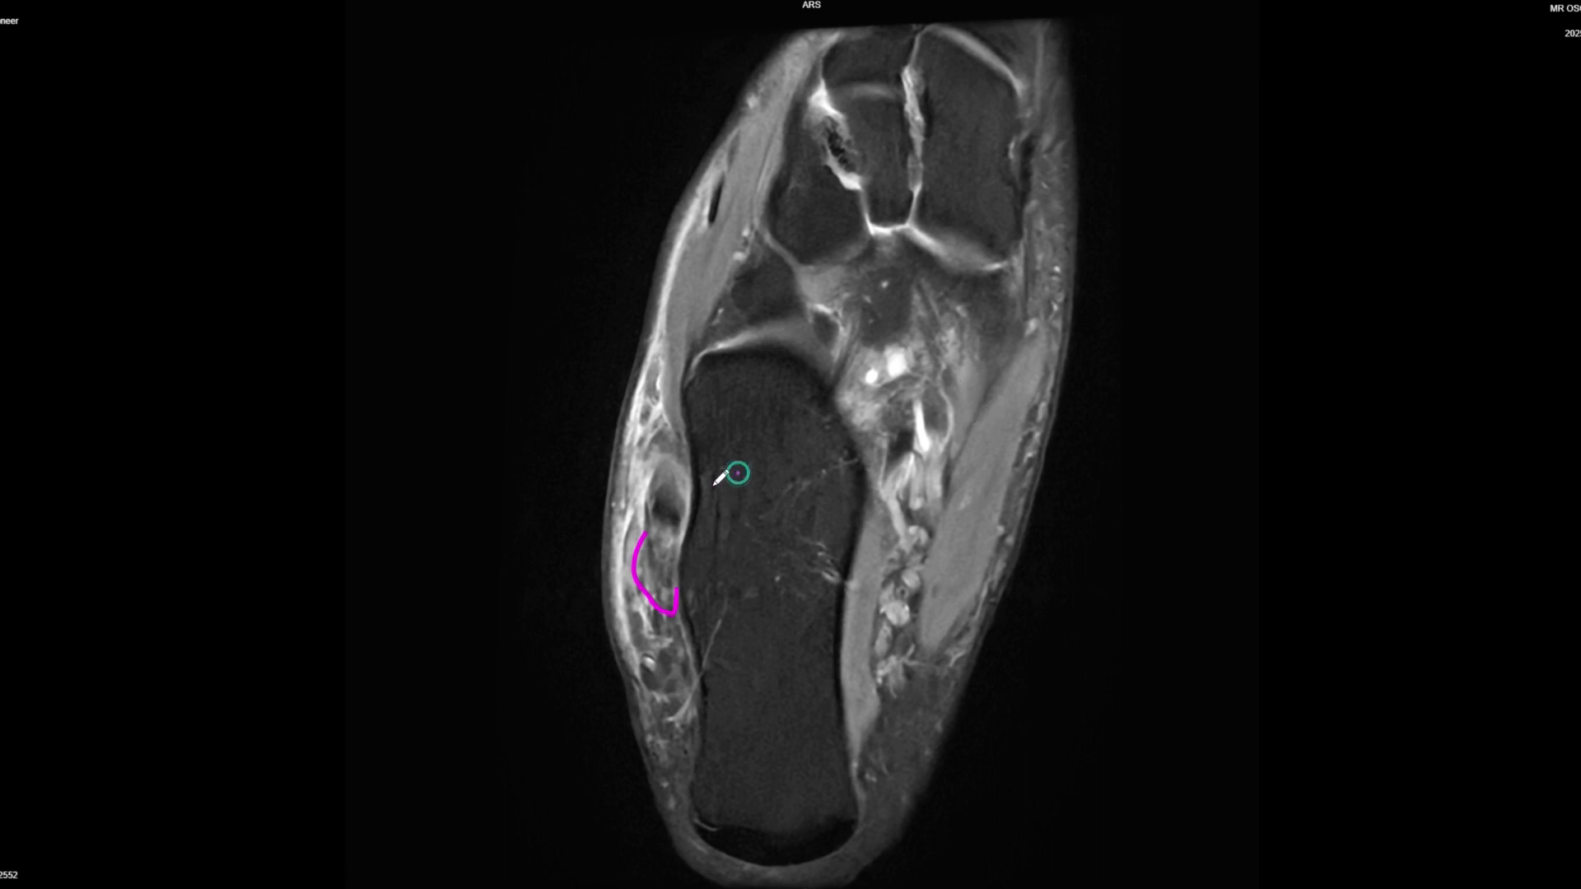
pyautogui.scroll(-6, 707, 531)
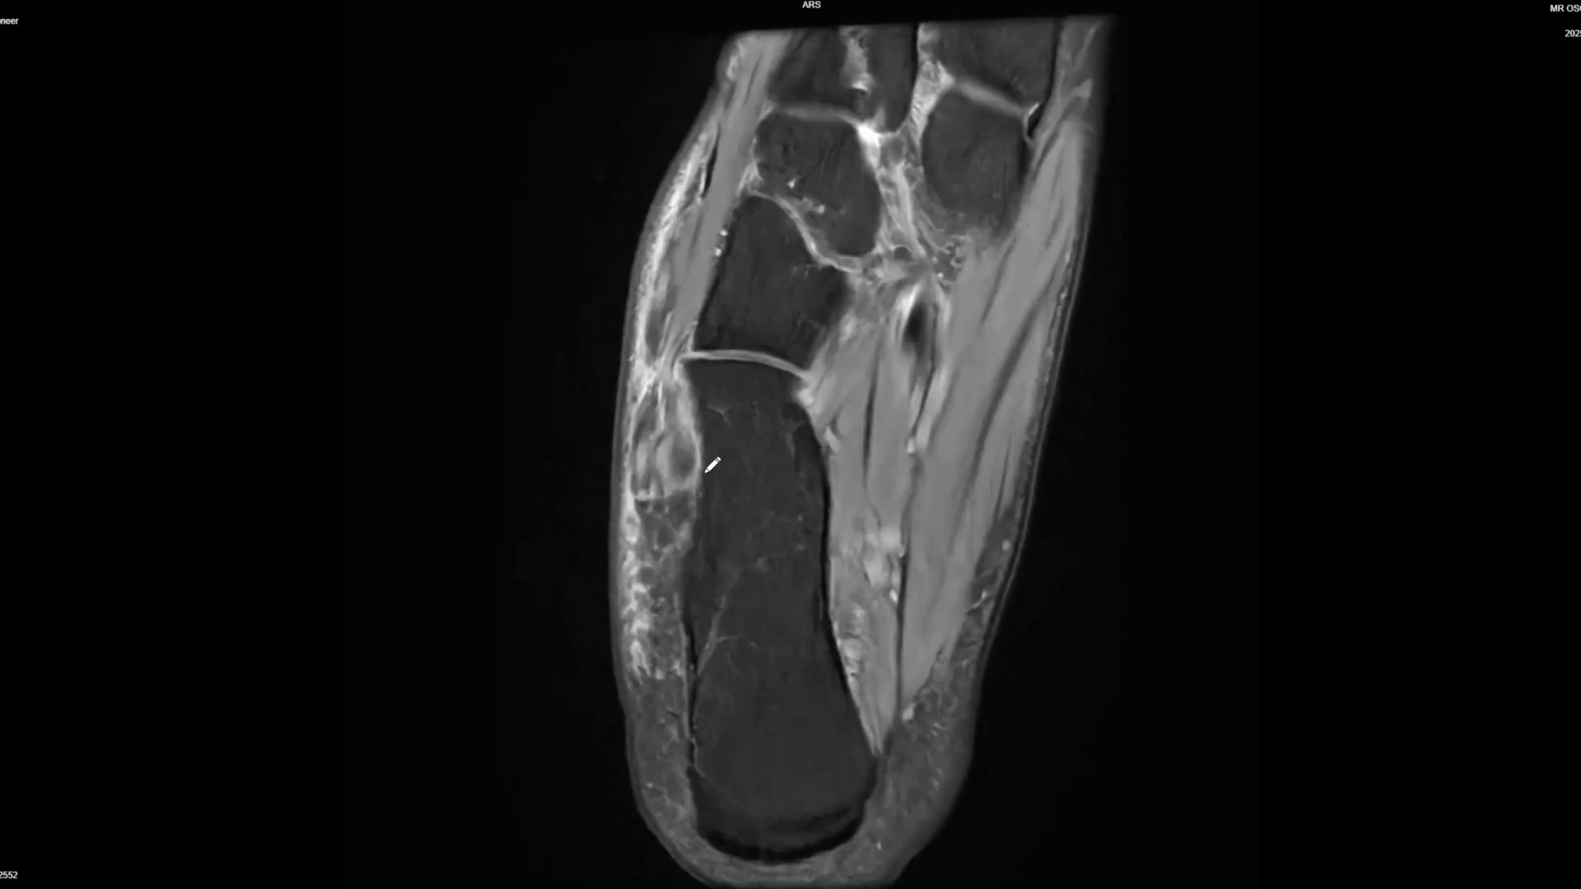
pyautogui.scroll(-8, 698, 390)
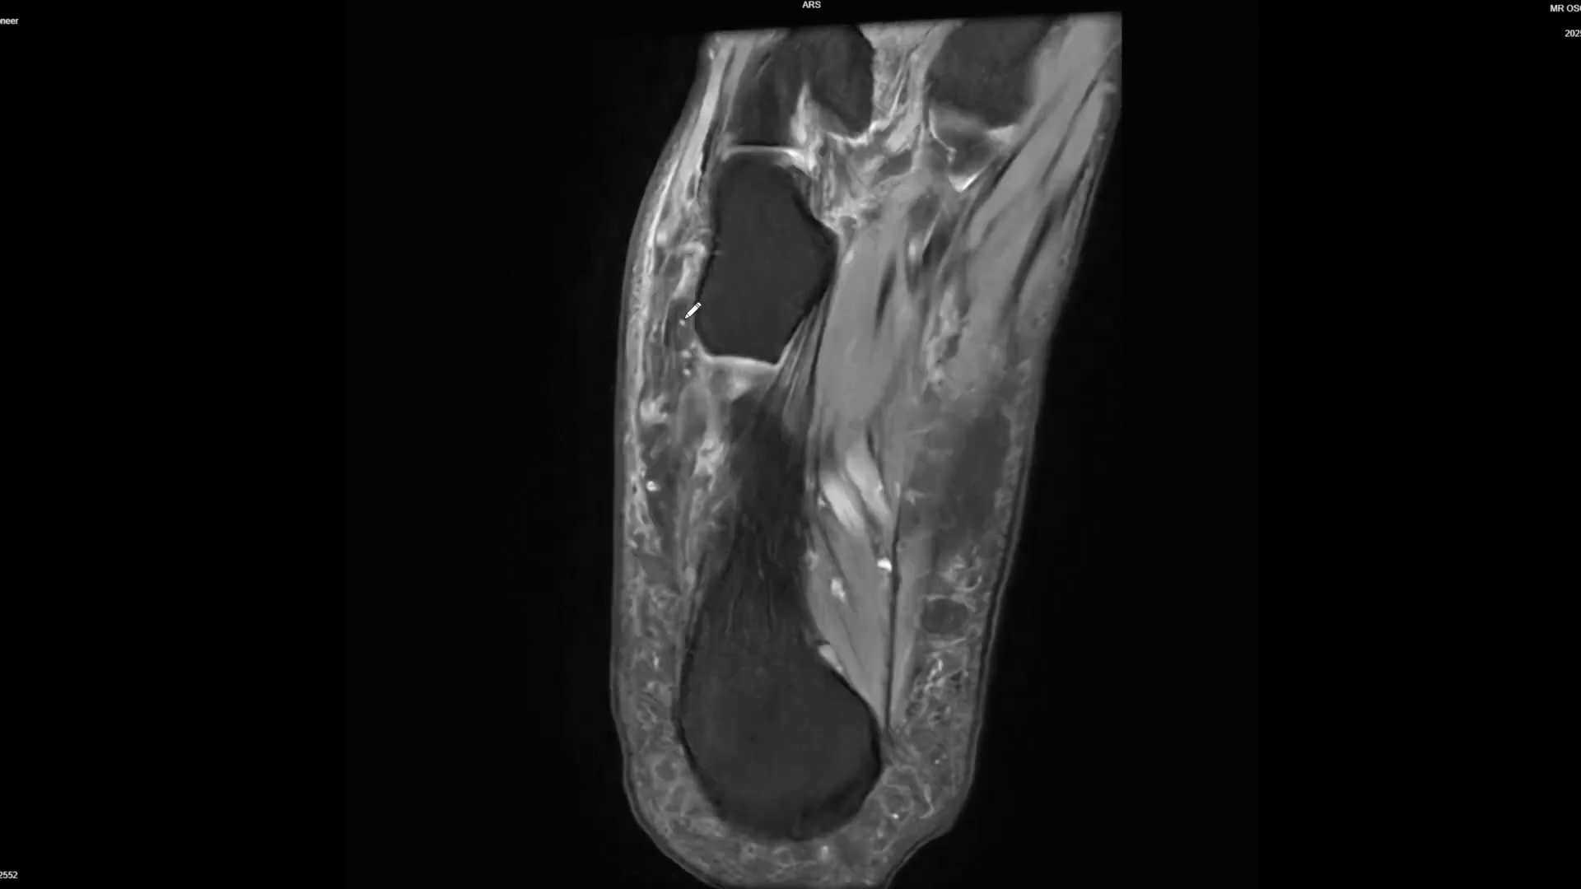
pyautogui.scroll(-8, 679, 465)
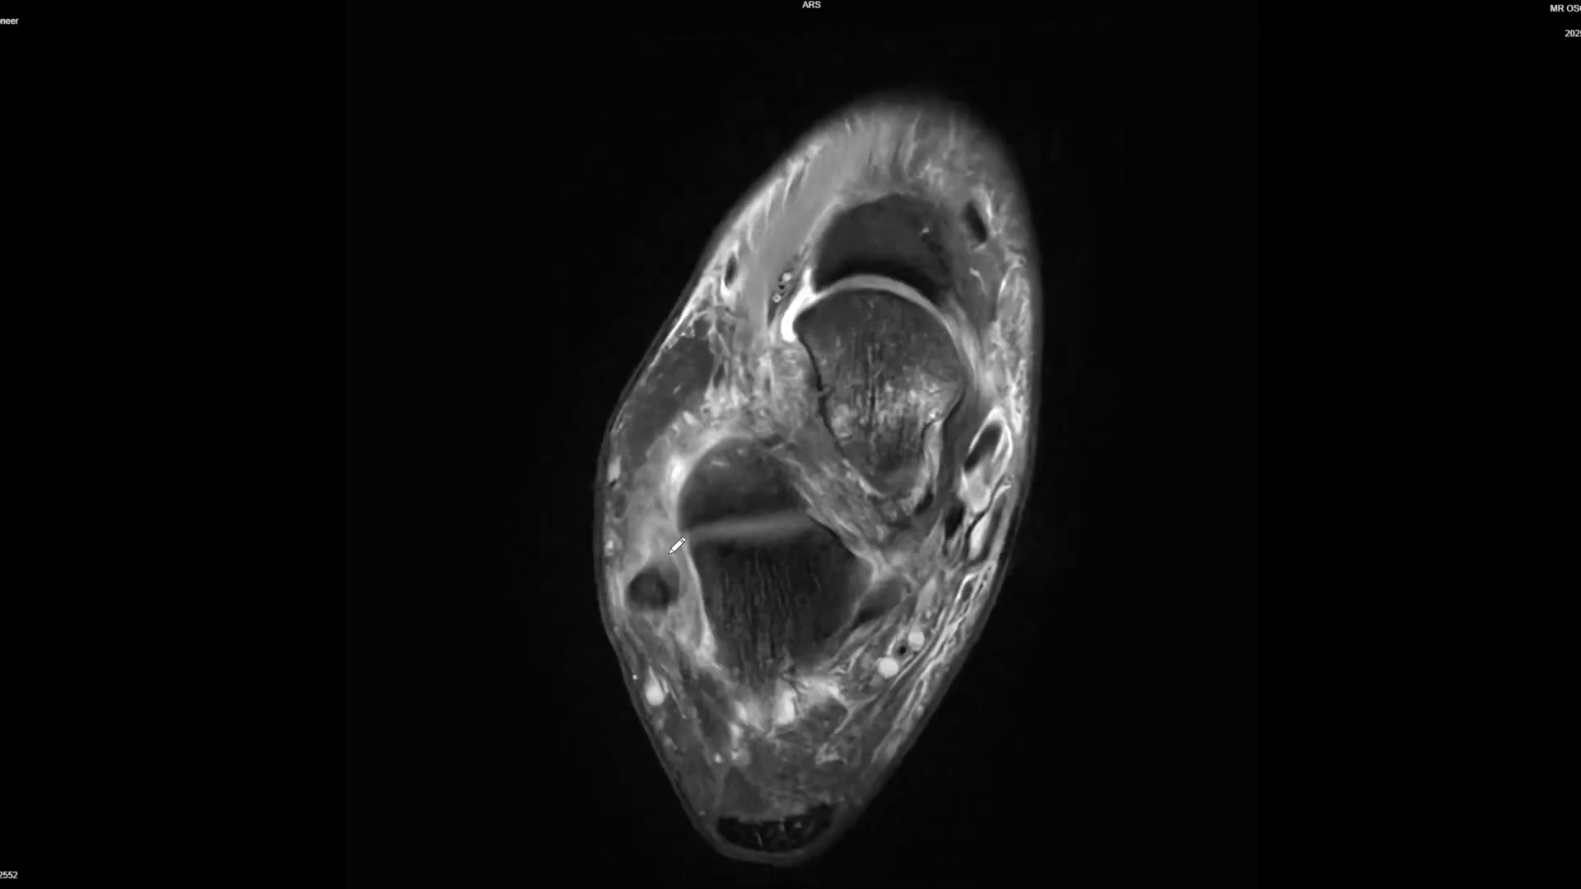
pyautogui.scroll(-4, 677, 581)
pyautogui.scroll(4, 659, 589)
pyautogui.scroll(-3, 659, 582)
pyautogui.scroll(3, 663, 576)
pyautogui.scroll(-3, 666, 568)
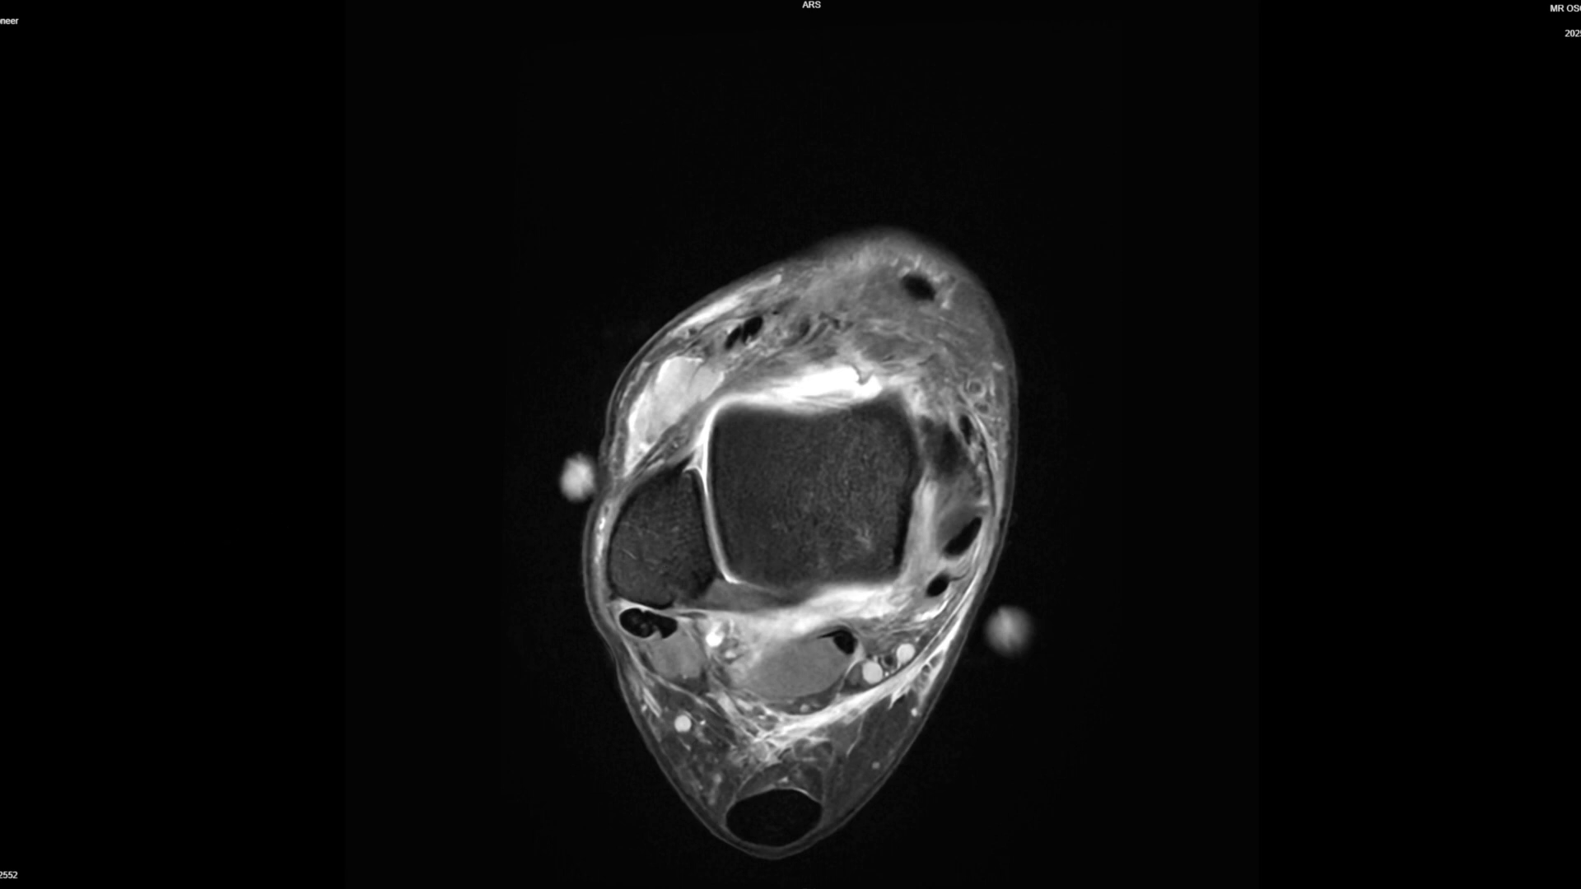
pyautogui.scroll(-6, 642, 650)
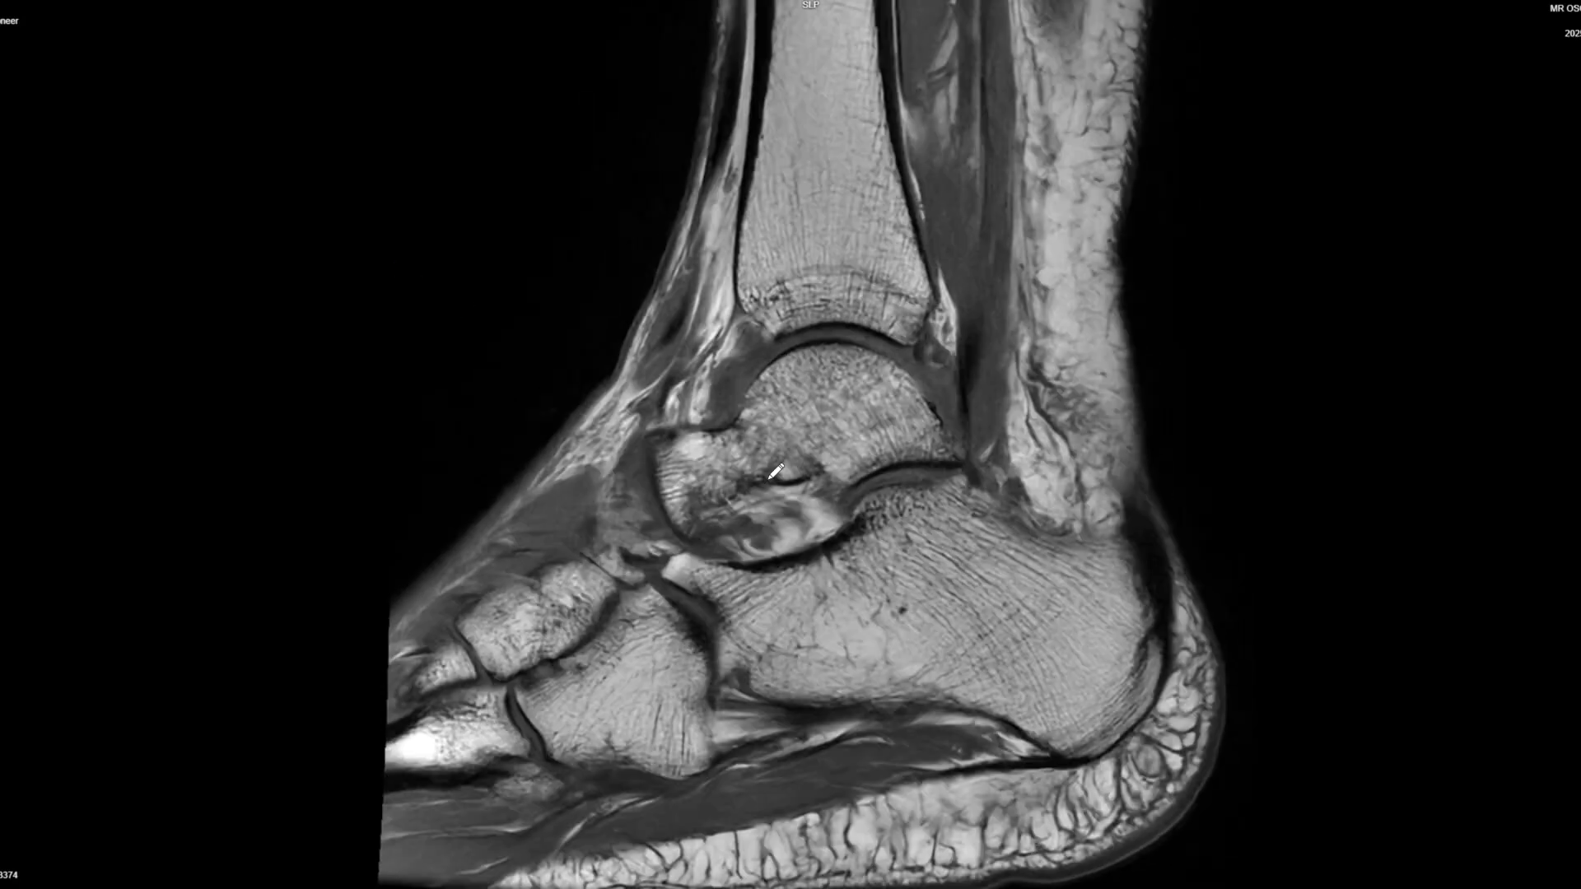
# Step: Circle the navicular area with a freehand magenta outline on the fat-suppressed sagittal slice
pyautogui.moveTo(756, 480)
pyautogui.mouseDown()
pyautogui.moveTo(701, 545)
pyautogui.moveTo(785, 482)
pyautogui.mouseUp()
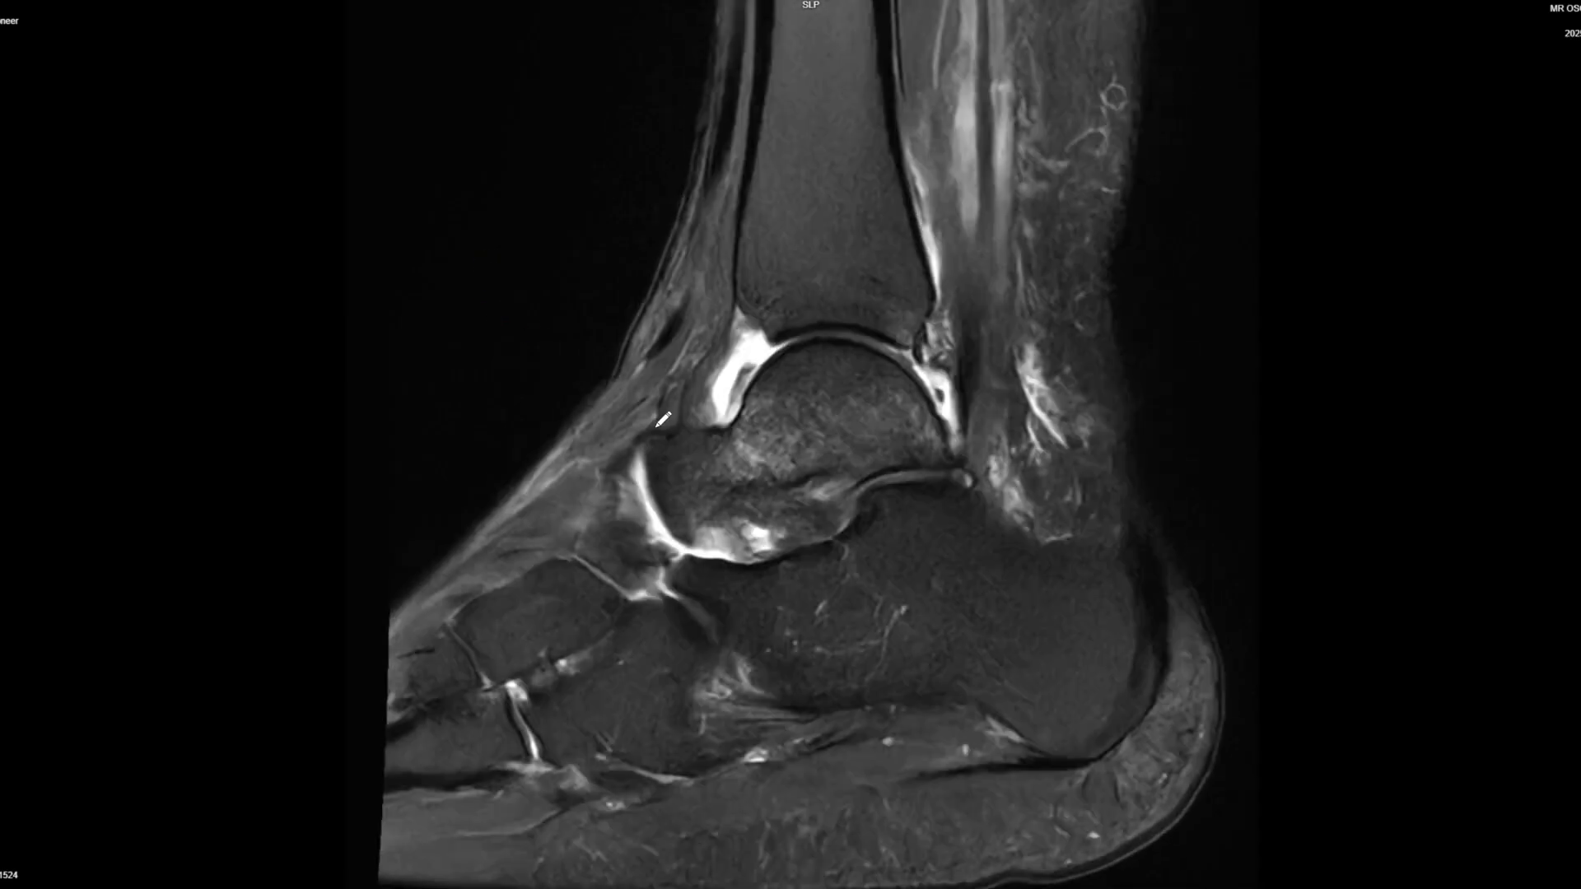
pyautogui.scroll(-4, 663, 420)
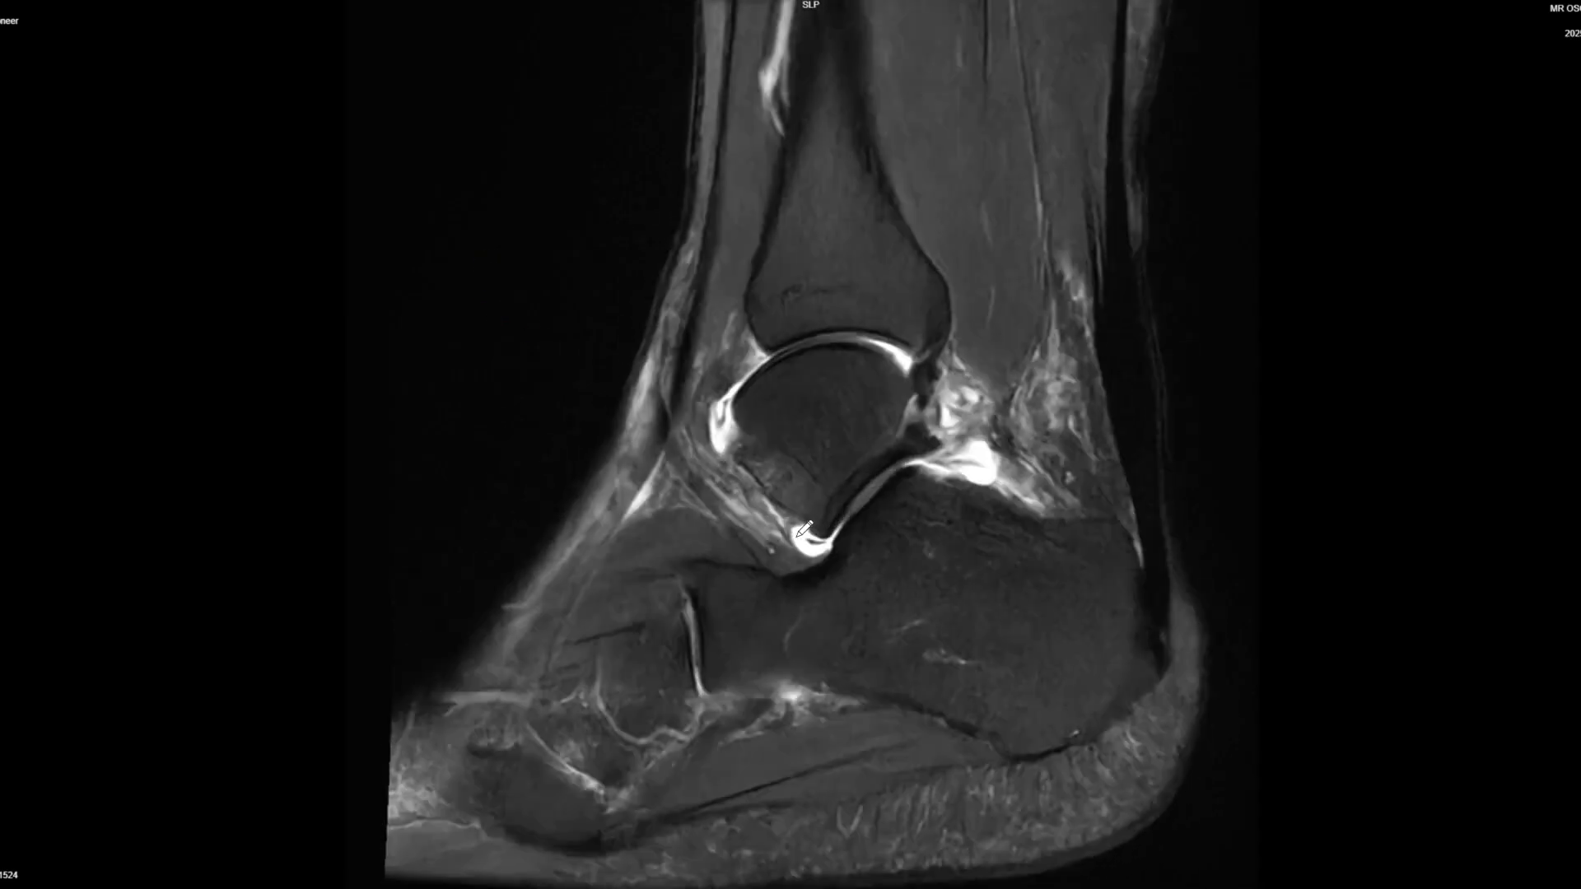
pyautogui.scroll(-4, 804, 530)
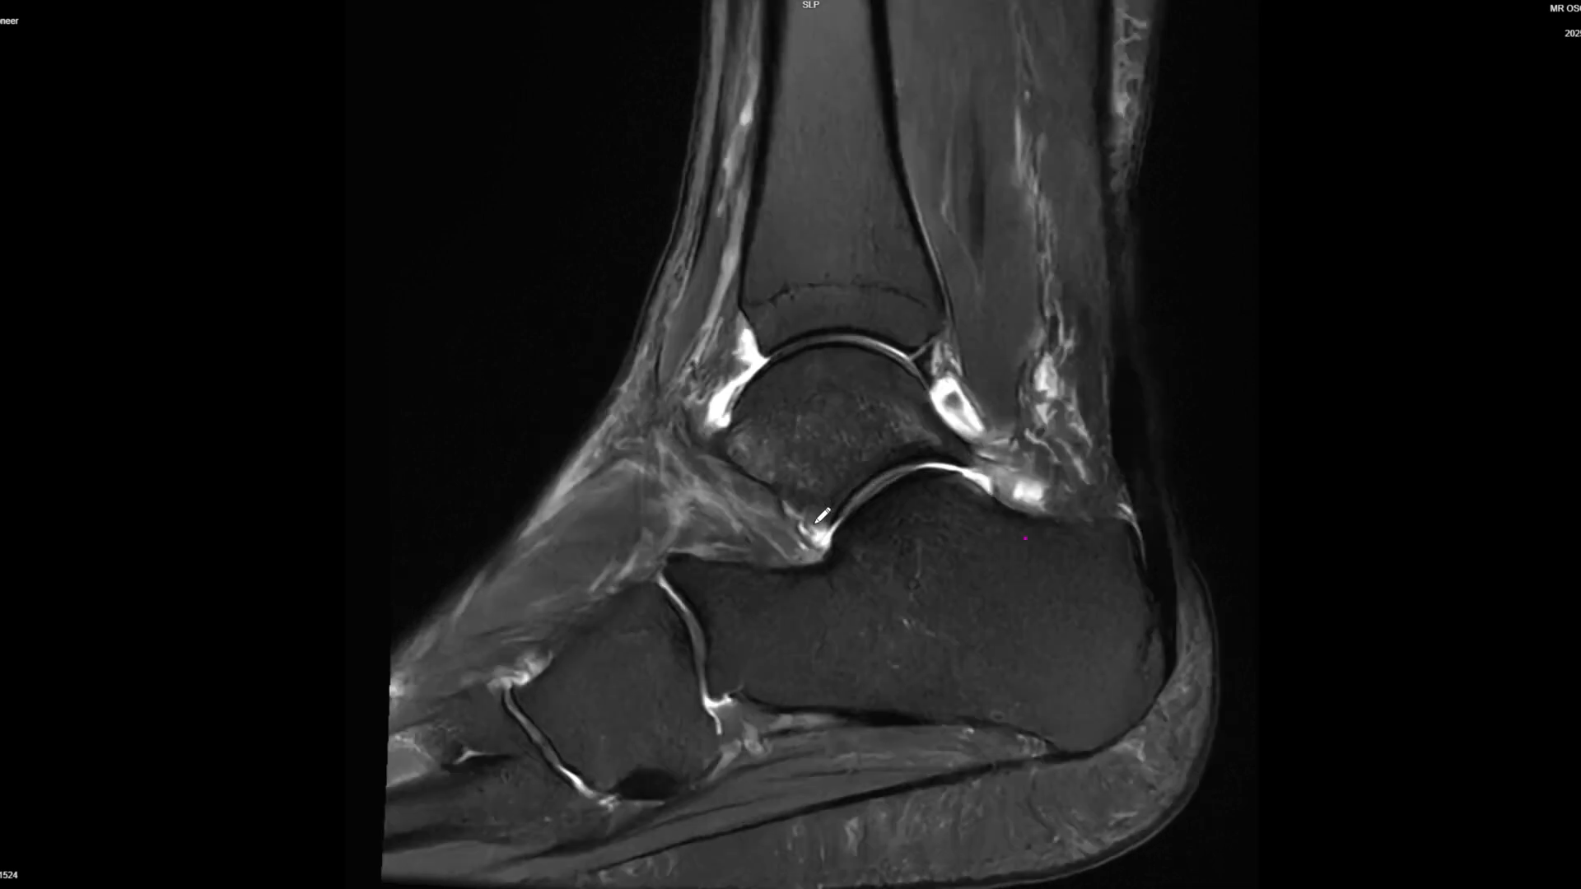
pyautogui.scroll(-4, 754, 482)
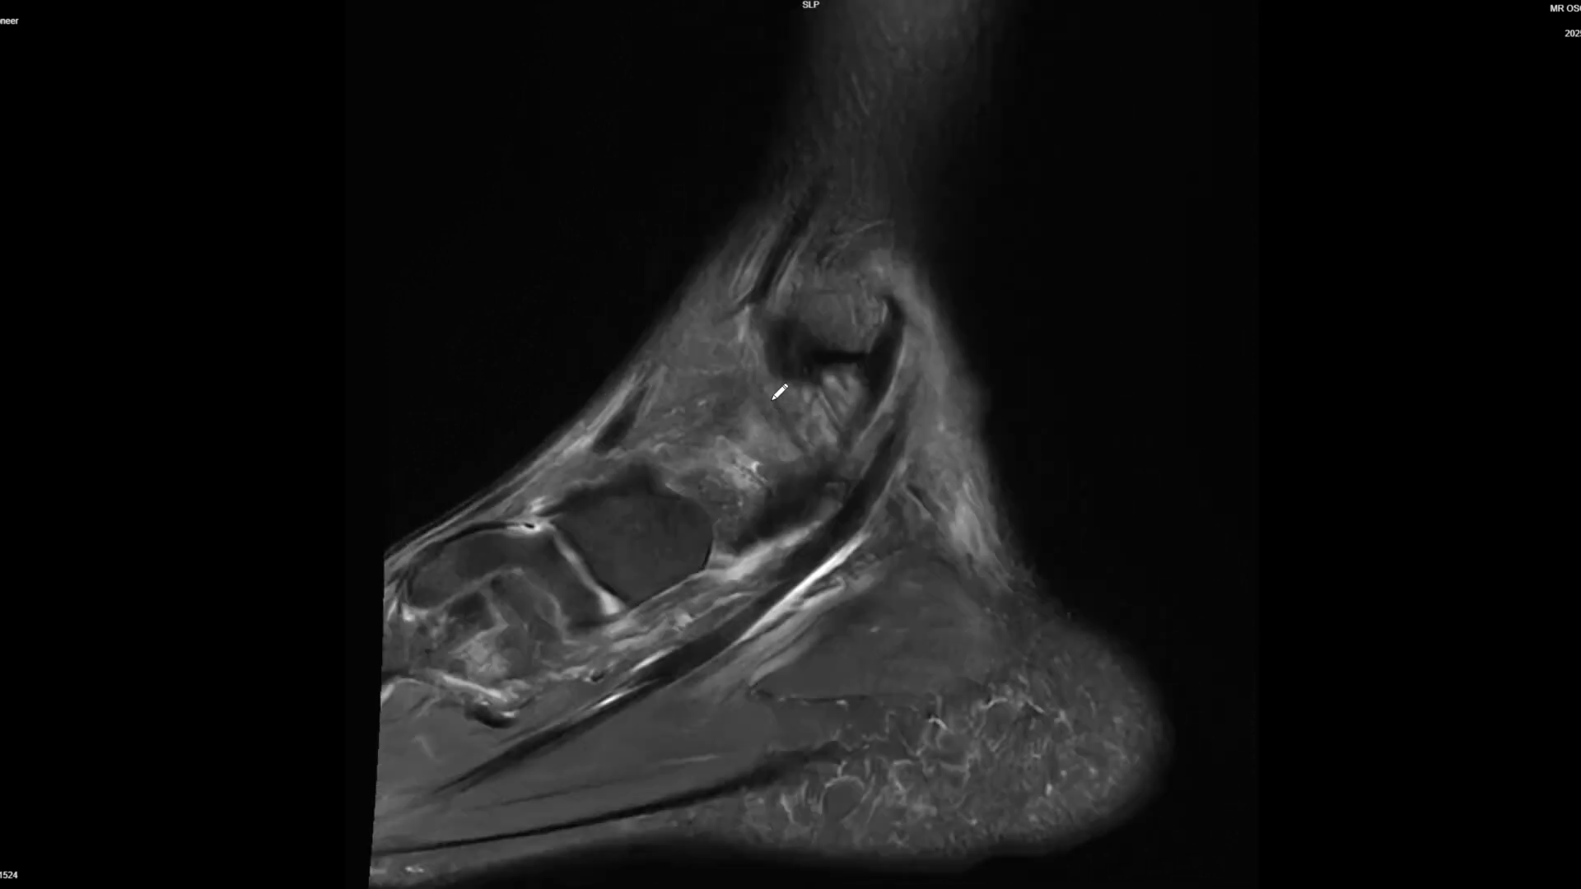
pyautogui.scroll(4, 762, 338)
pyautogui.scroll(-6, 781, 349)
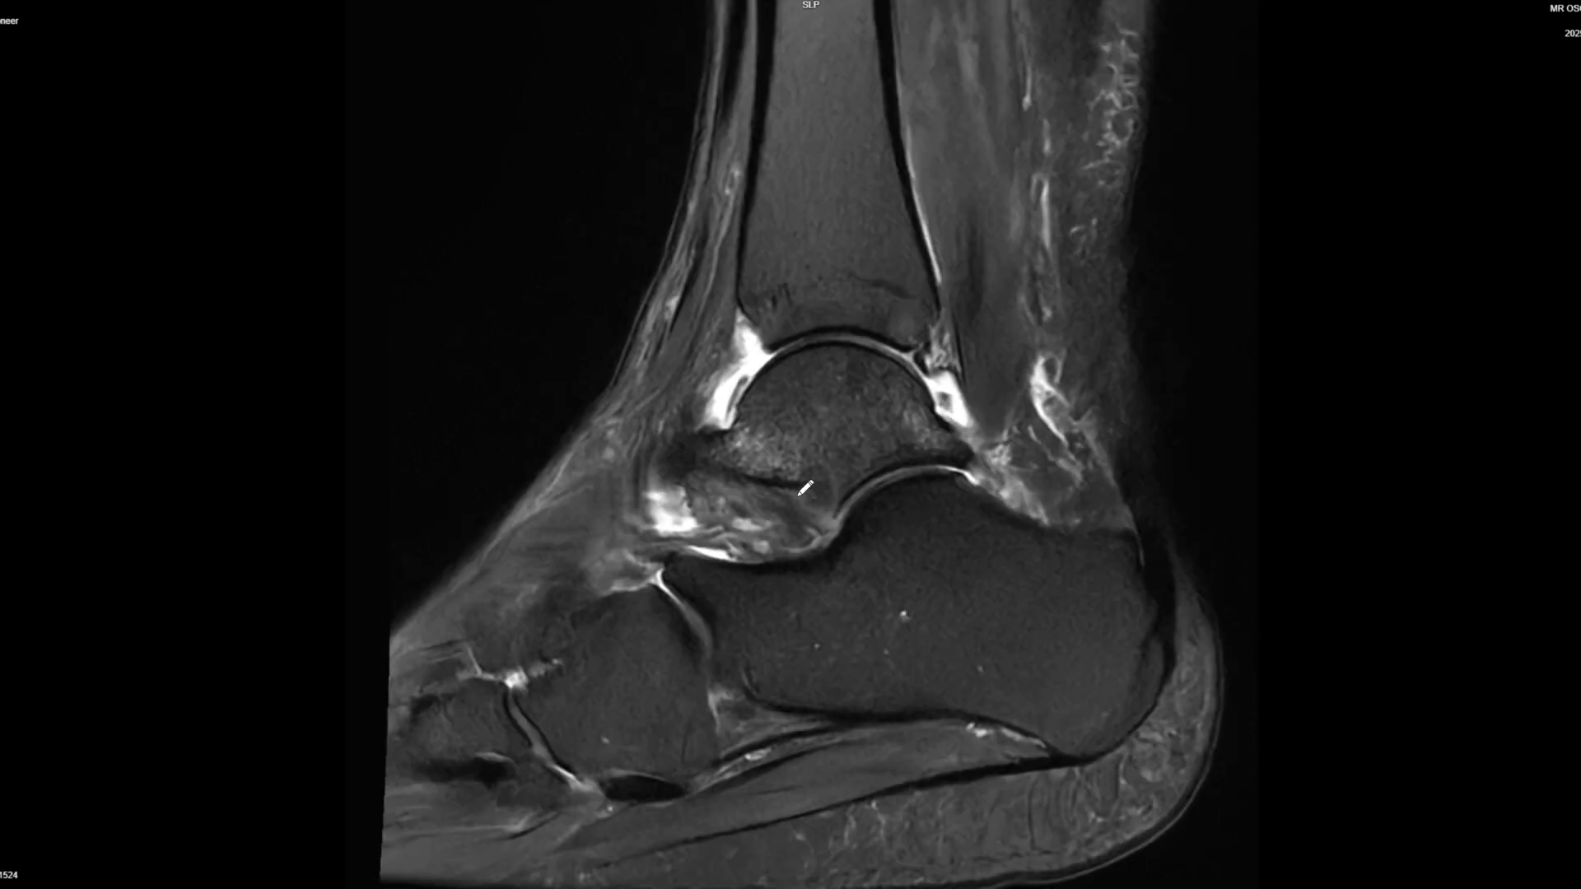
# Step: Circle the area in front of the talus, then page on to the T1 series
pyautogui.moveTo(688, 445)
pyautogui.mouseDown()
pyautogui.moveTo(812, 524)
pyautogui.moveTo(721, 488)
pyautogui.mouseUp()
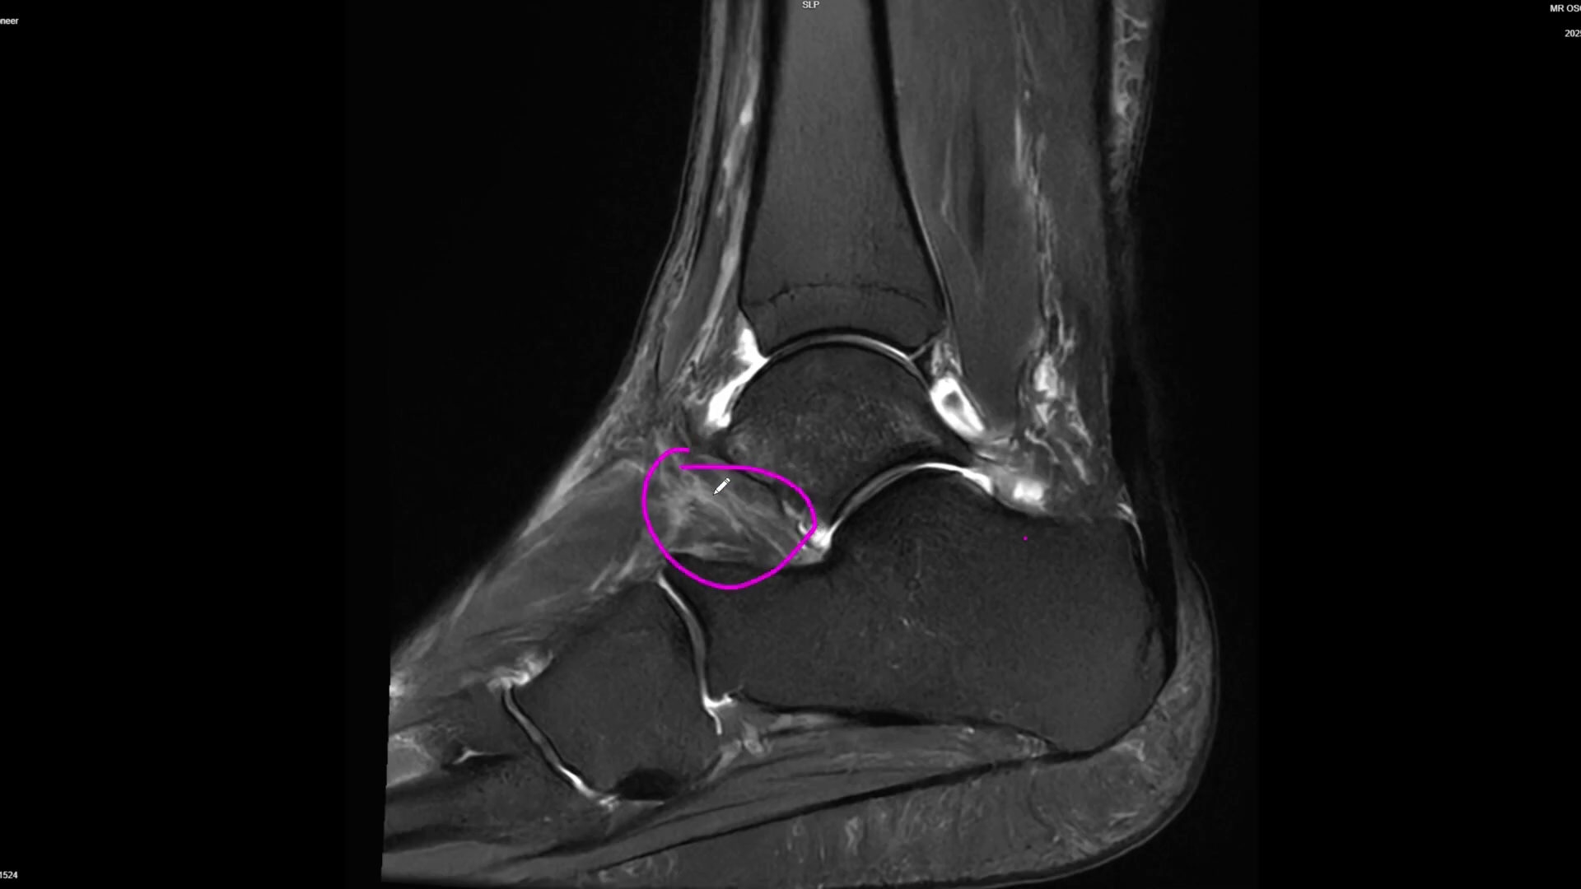
pyautogui.scroll(-3, 729, 494)
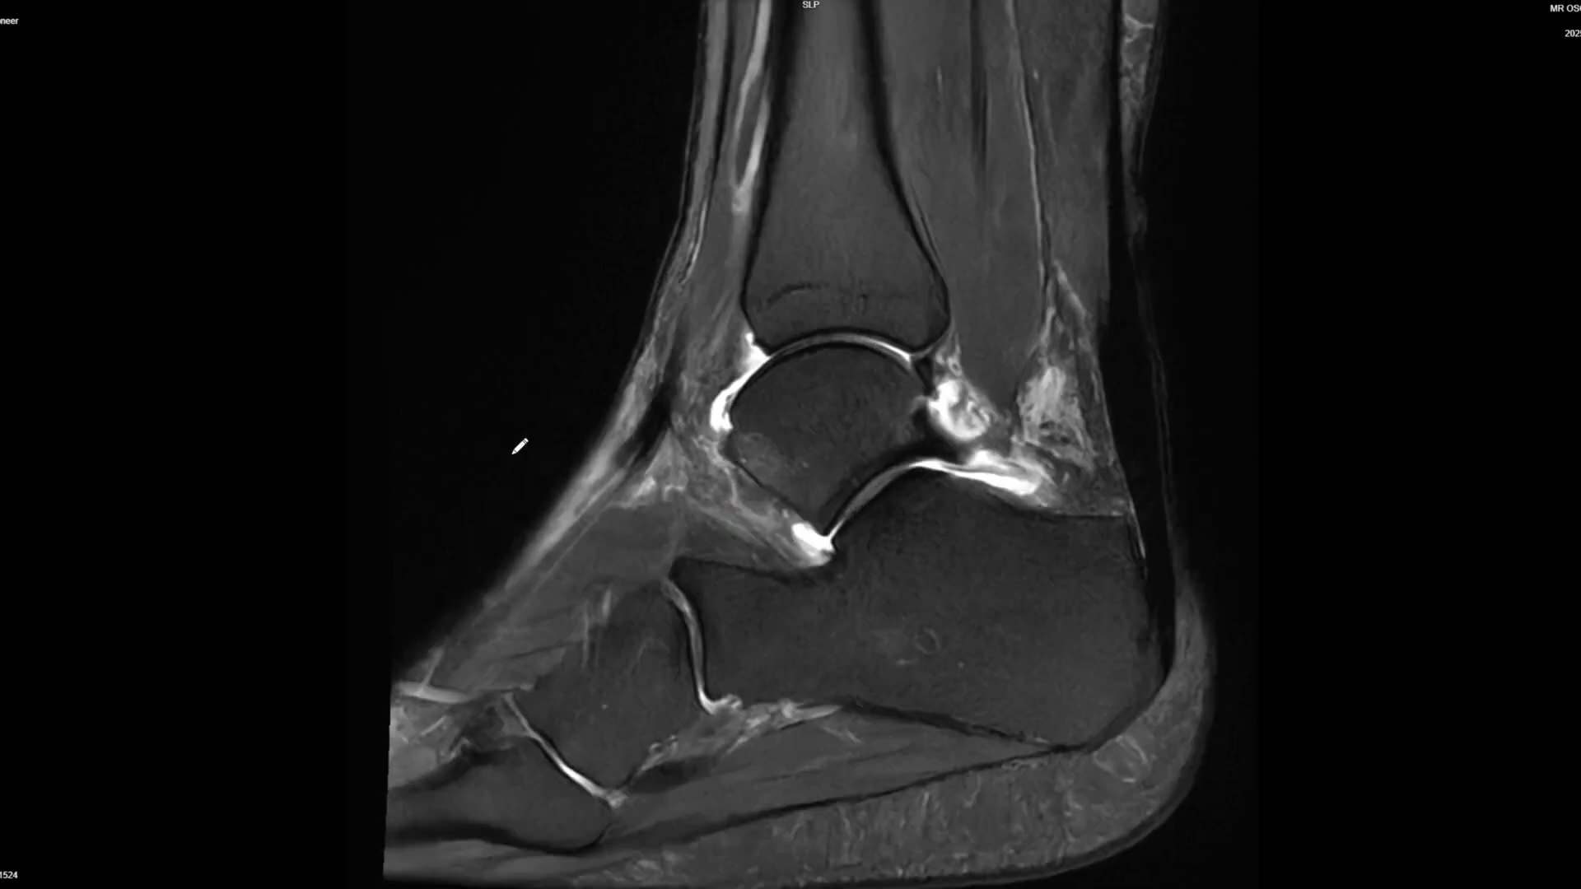
pyautogui.scroll(-4, 771, 511)
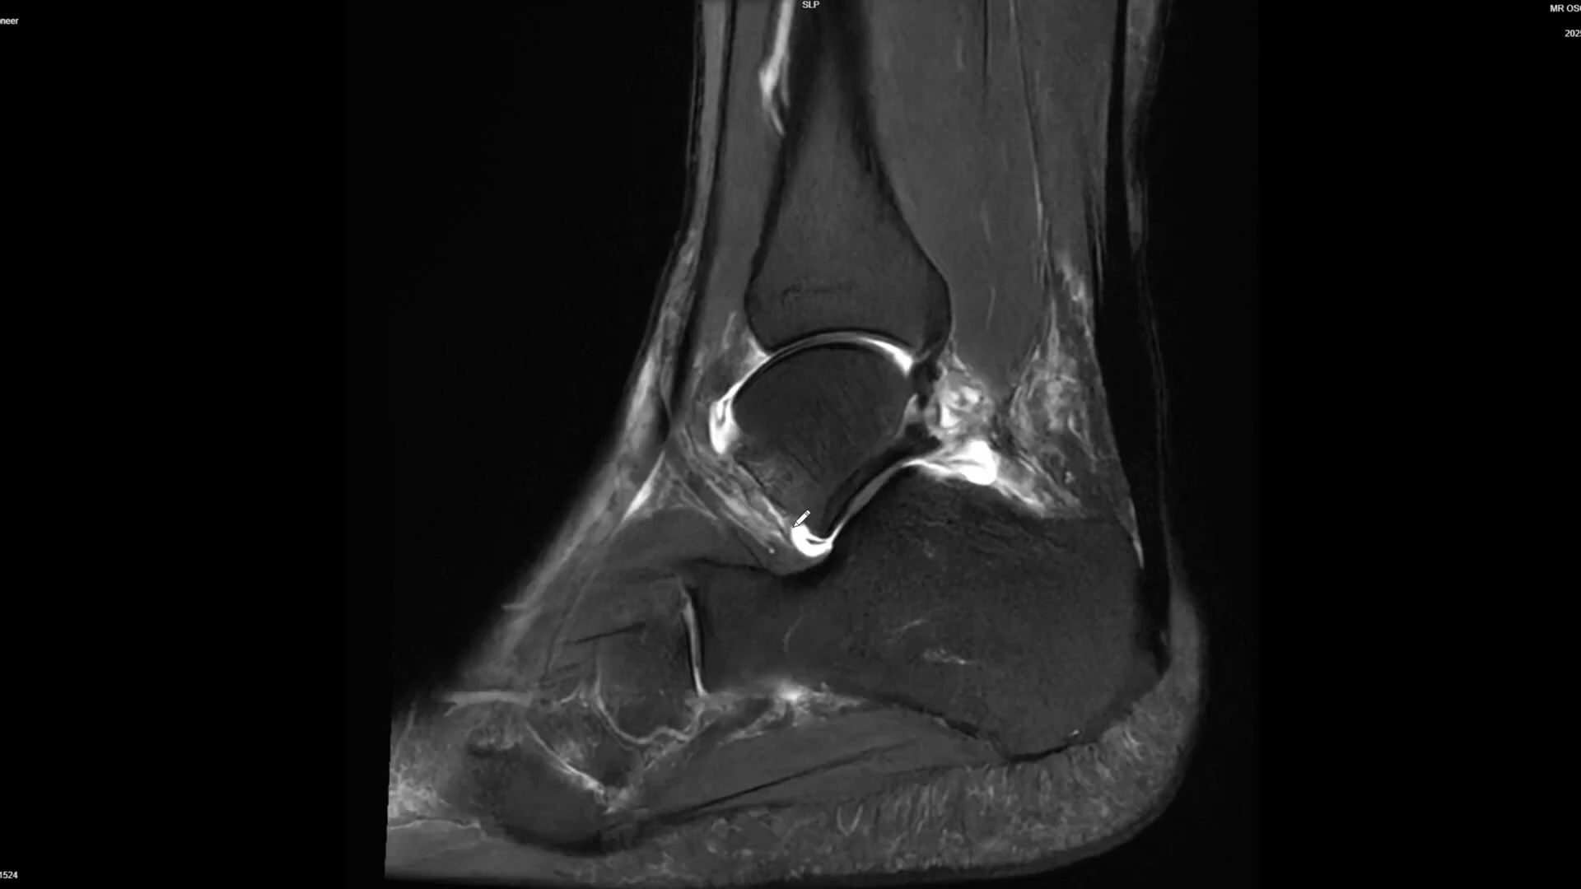
pyautogui.scroll(-3, 831, 489)
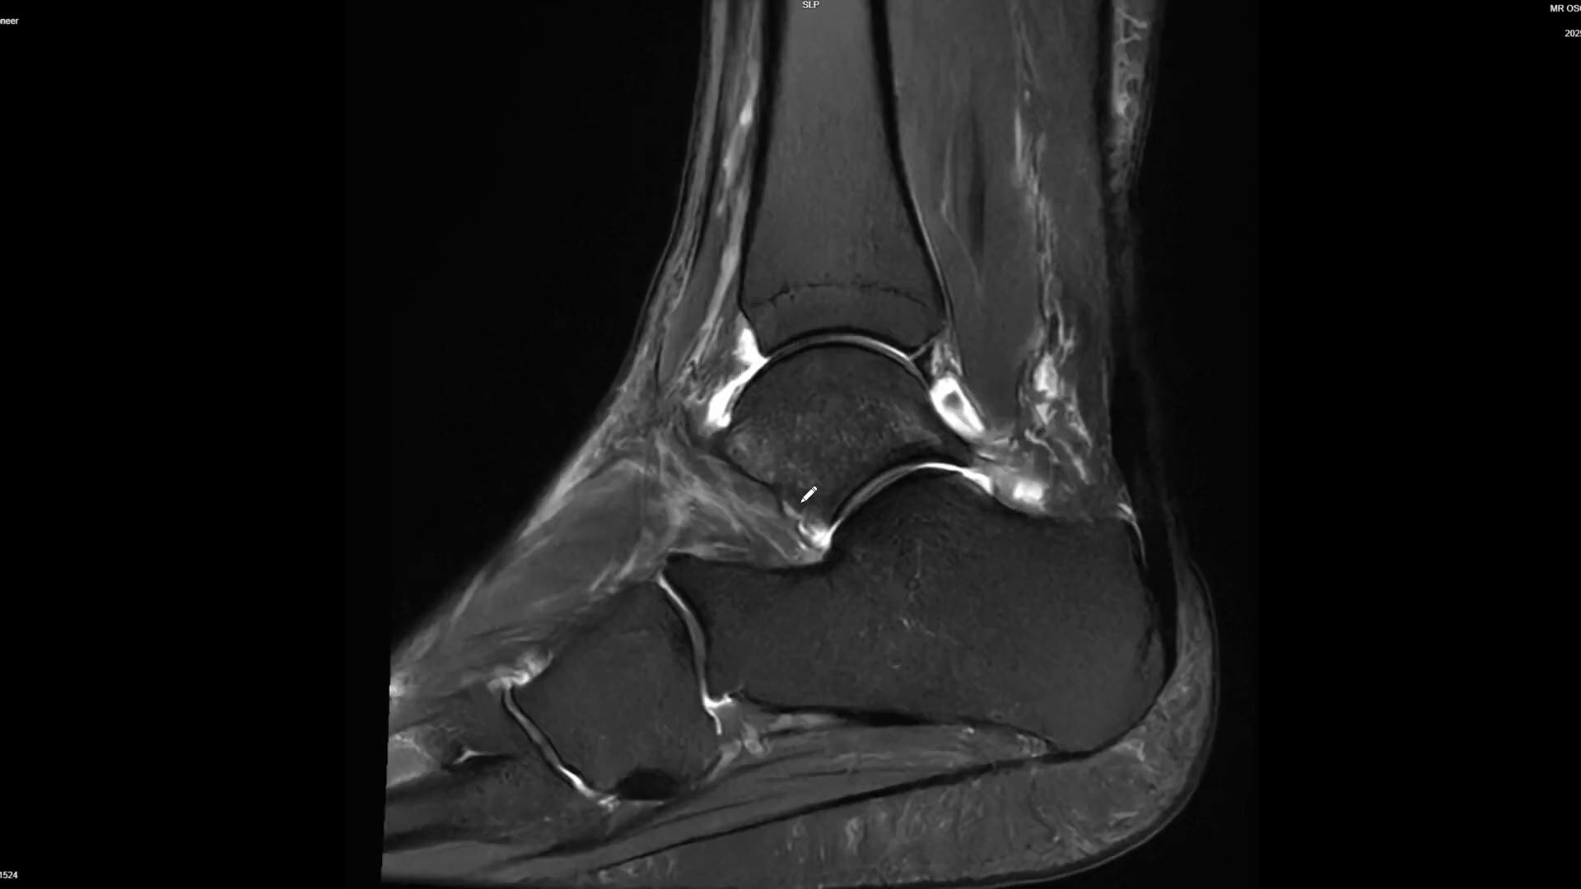
pyautogui.scroll(-4, 860, 509)
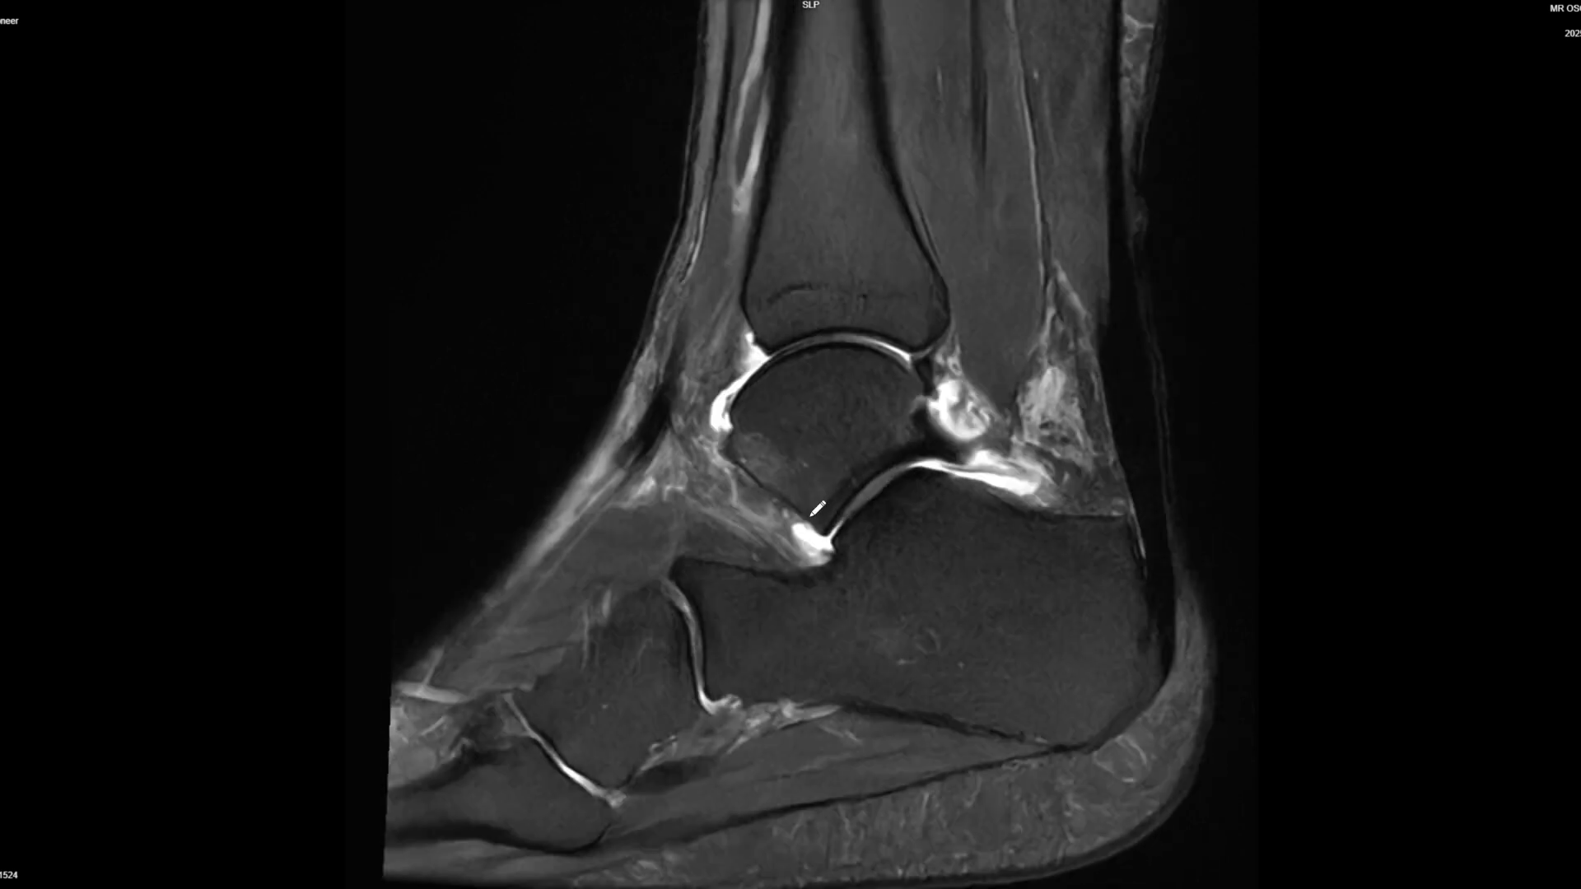
pyautogui.scroll(-5, 806, 533)
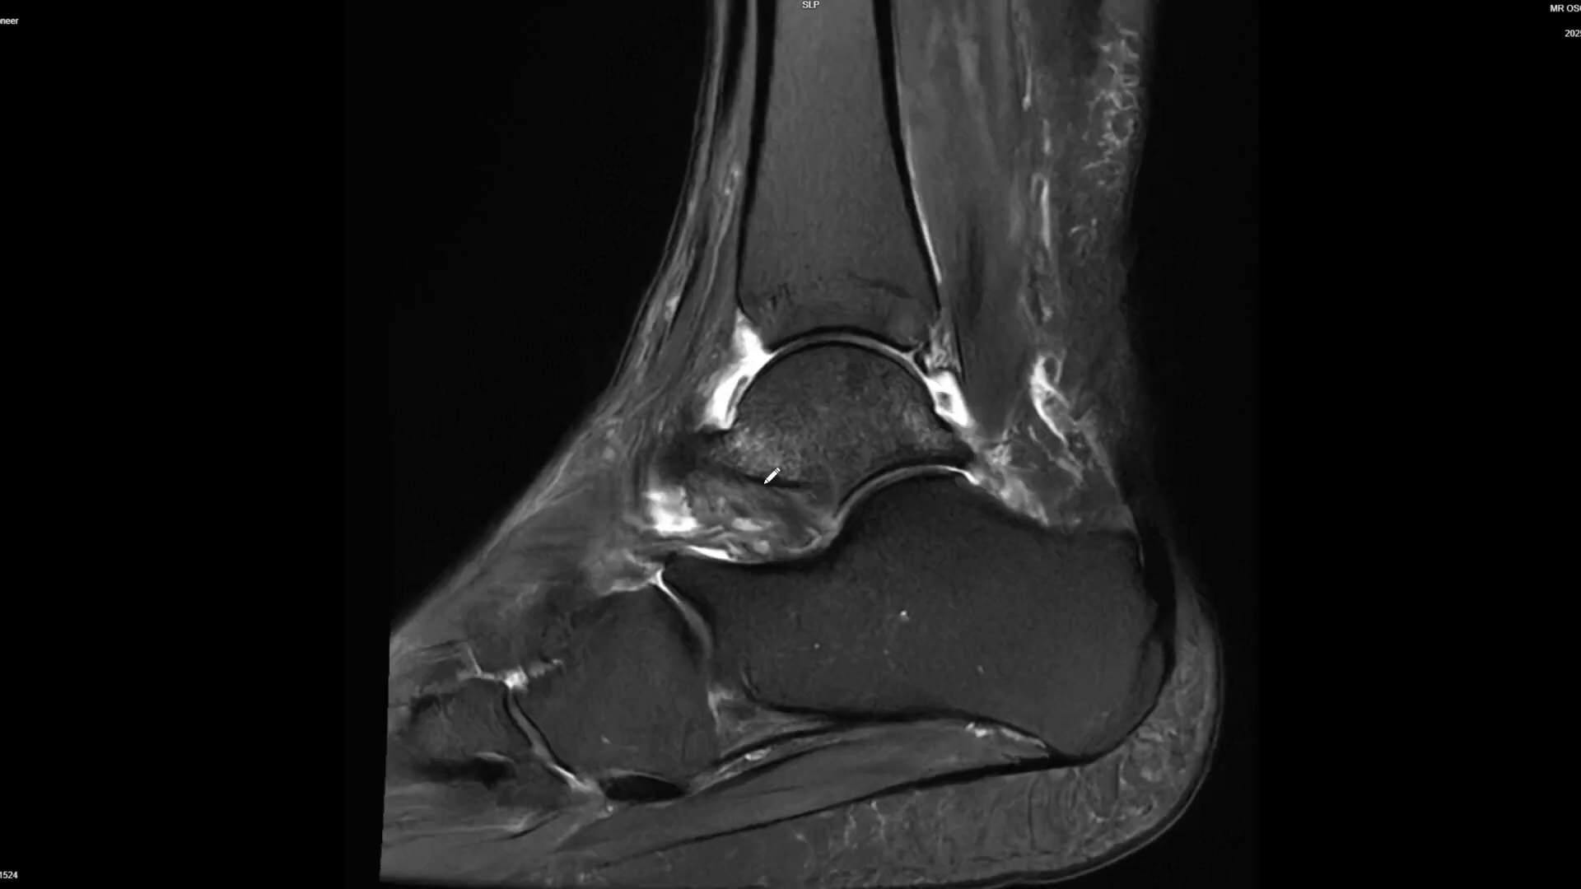
pyautogui.scroll(-4, 612, 562)
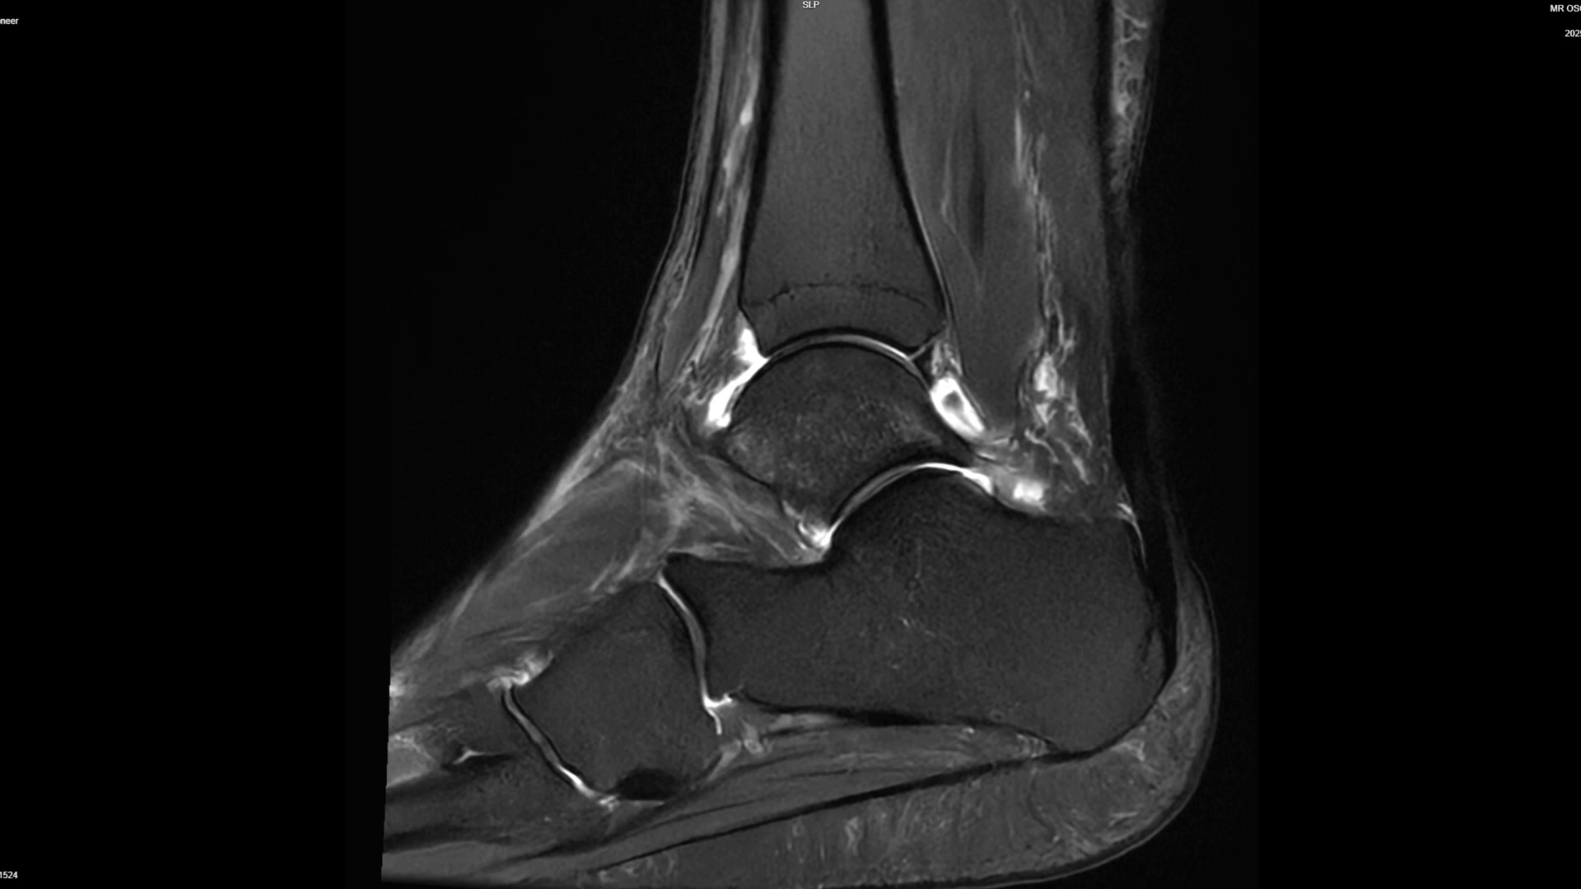
pyautogui.scroll(-1, 657, 583)
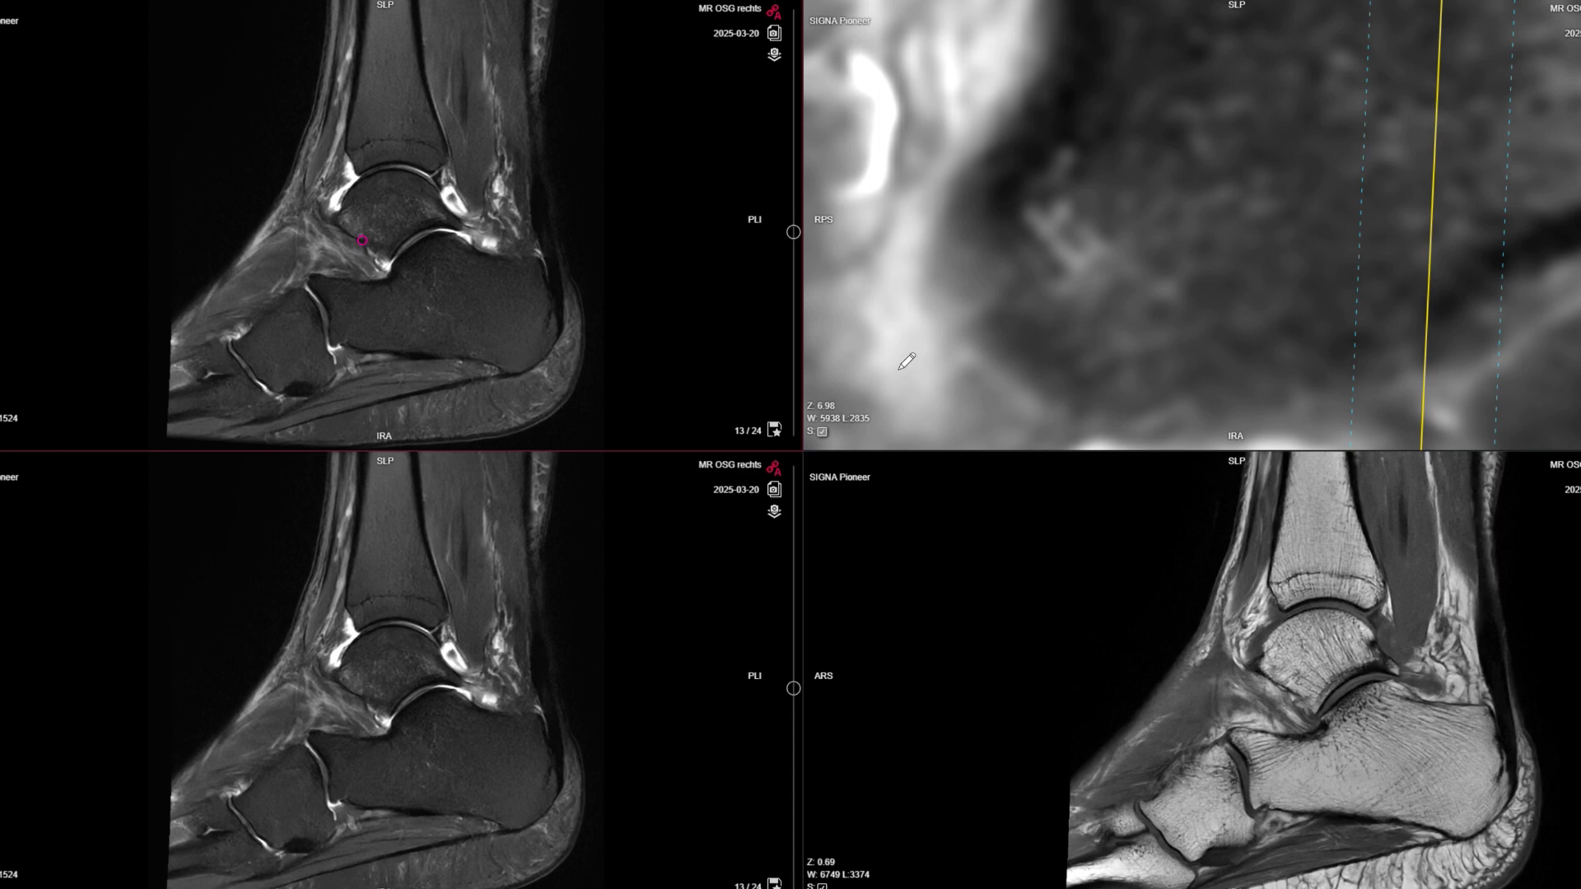
pyautogui.scroll(-3, 1101, 609)
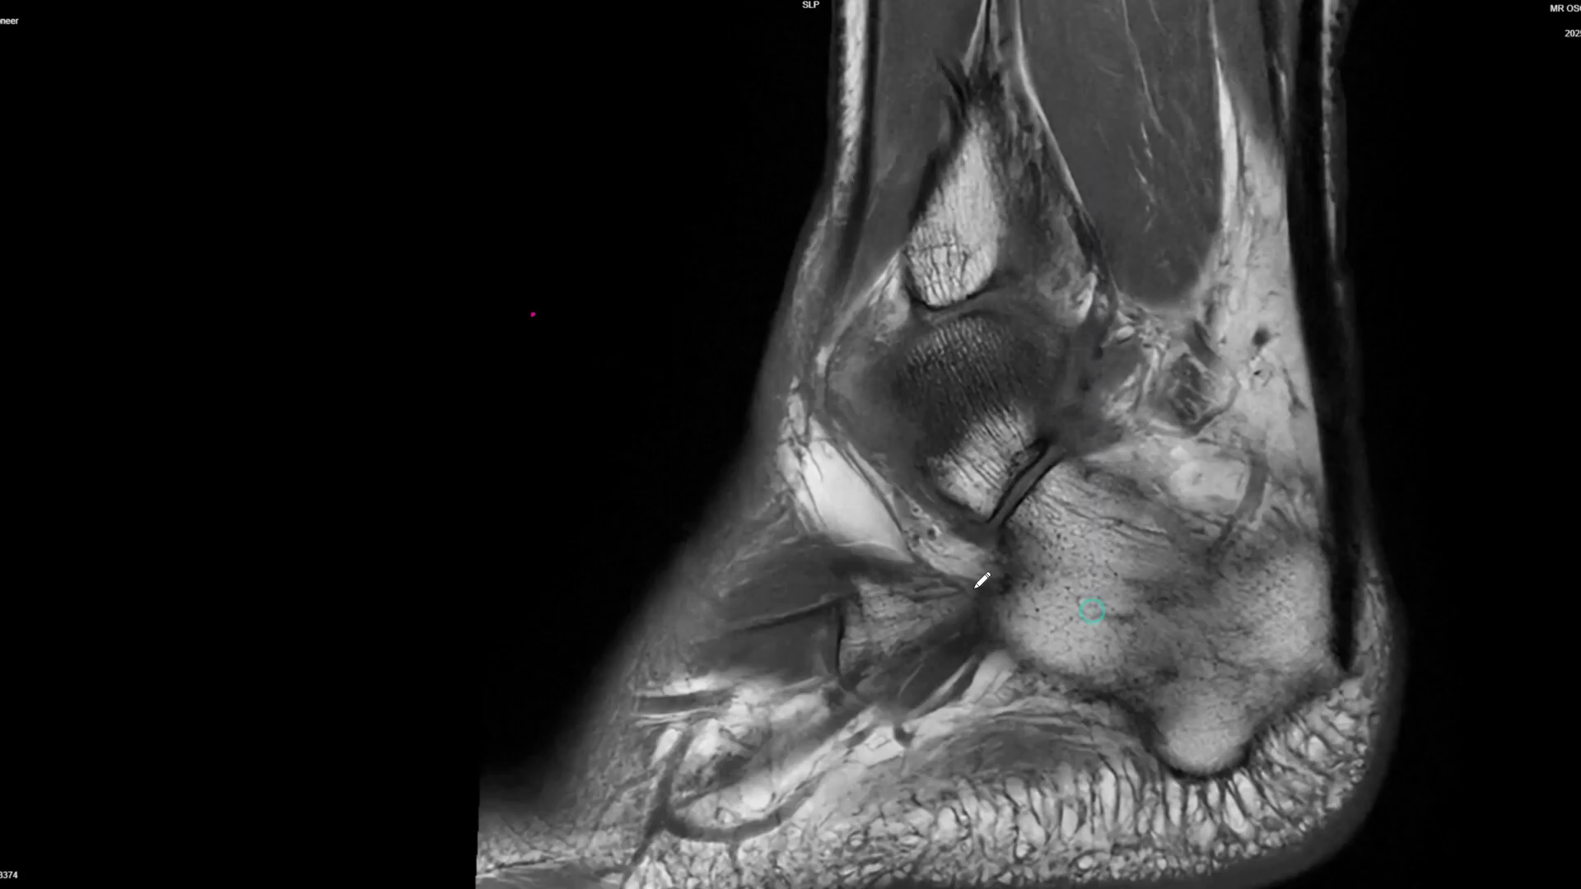
# Step: Scroll the axial slices, then load the fat-suppressed axial ankle series into the viewport
pyautogui.scroll(-5, 801, 697)
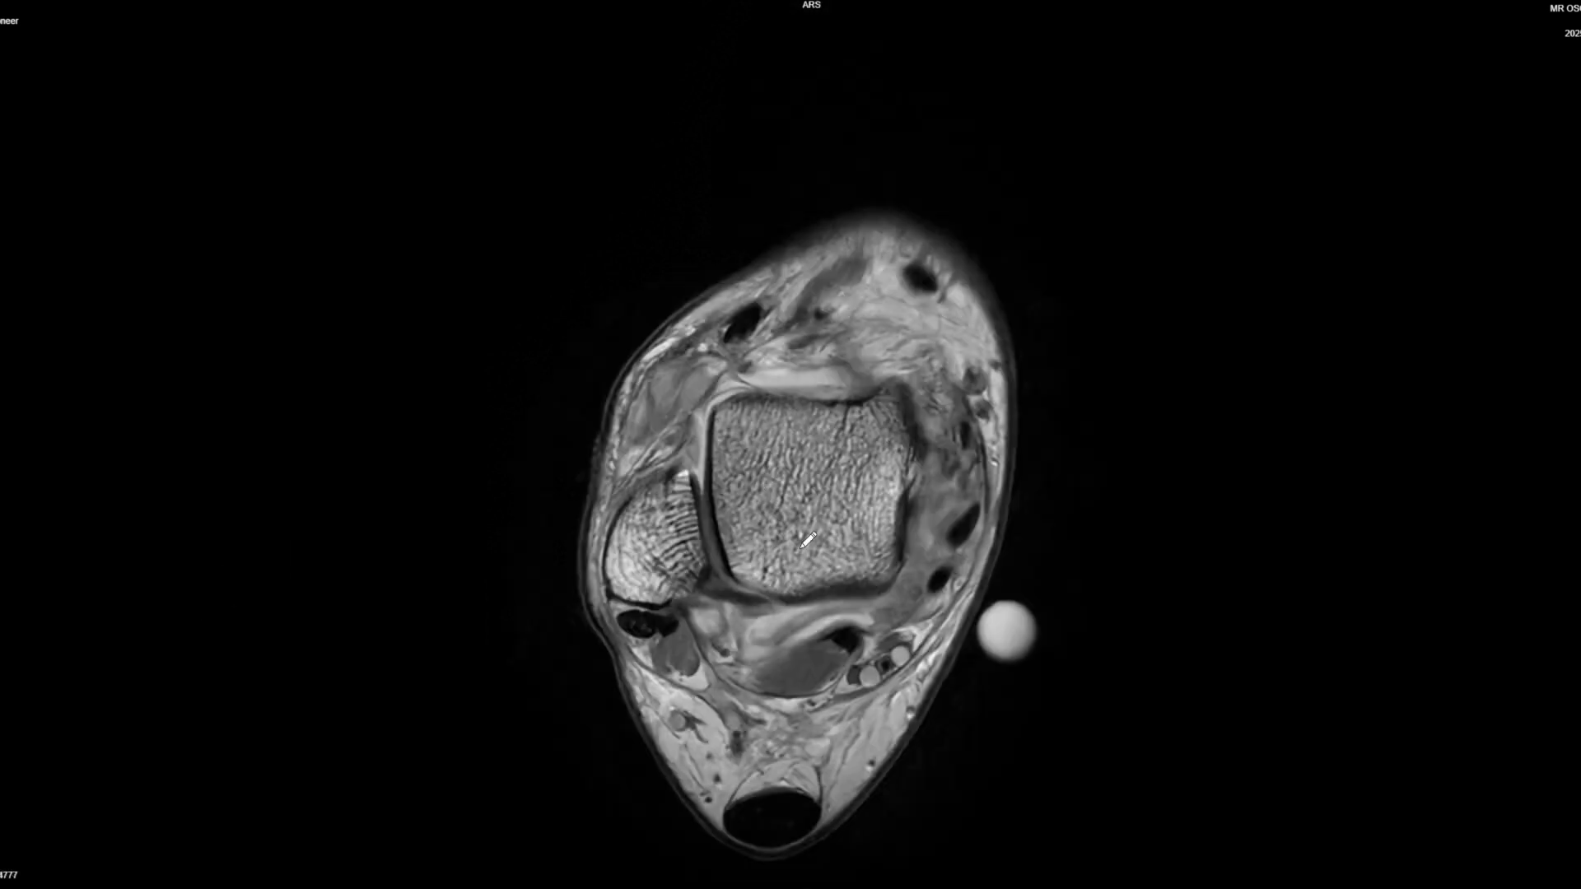
pyautogui.scroll(-5, 913, 679)
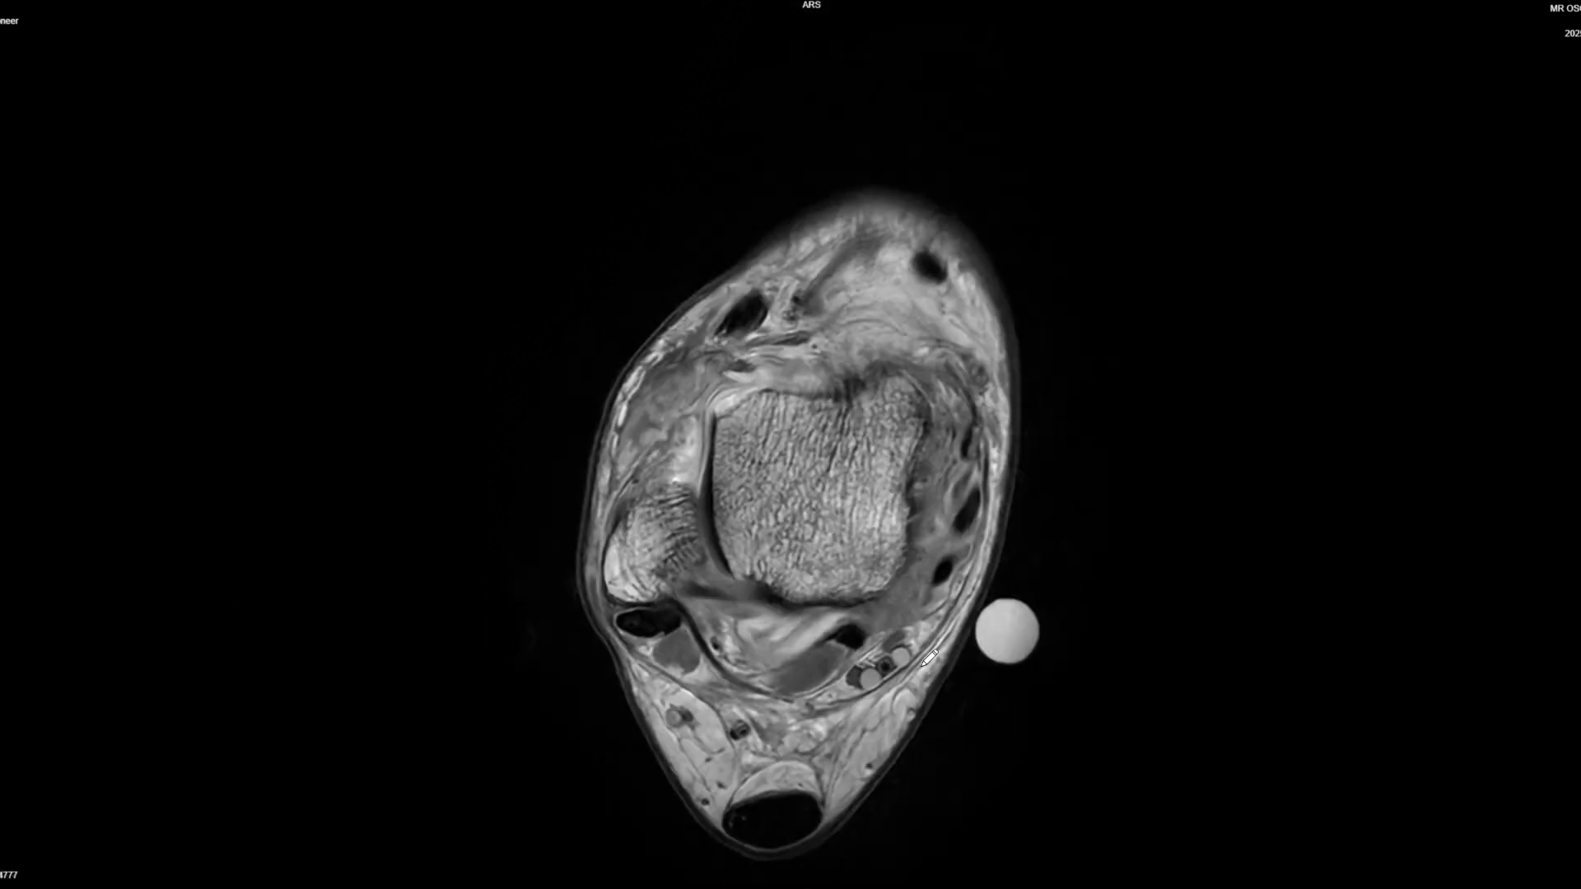
pyautogui.scroll(-8, 912, 679)
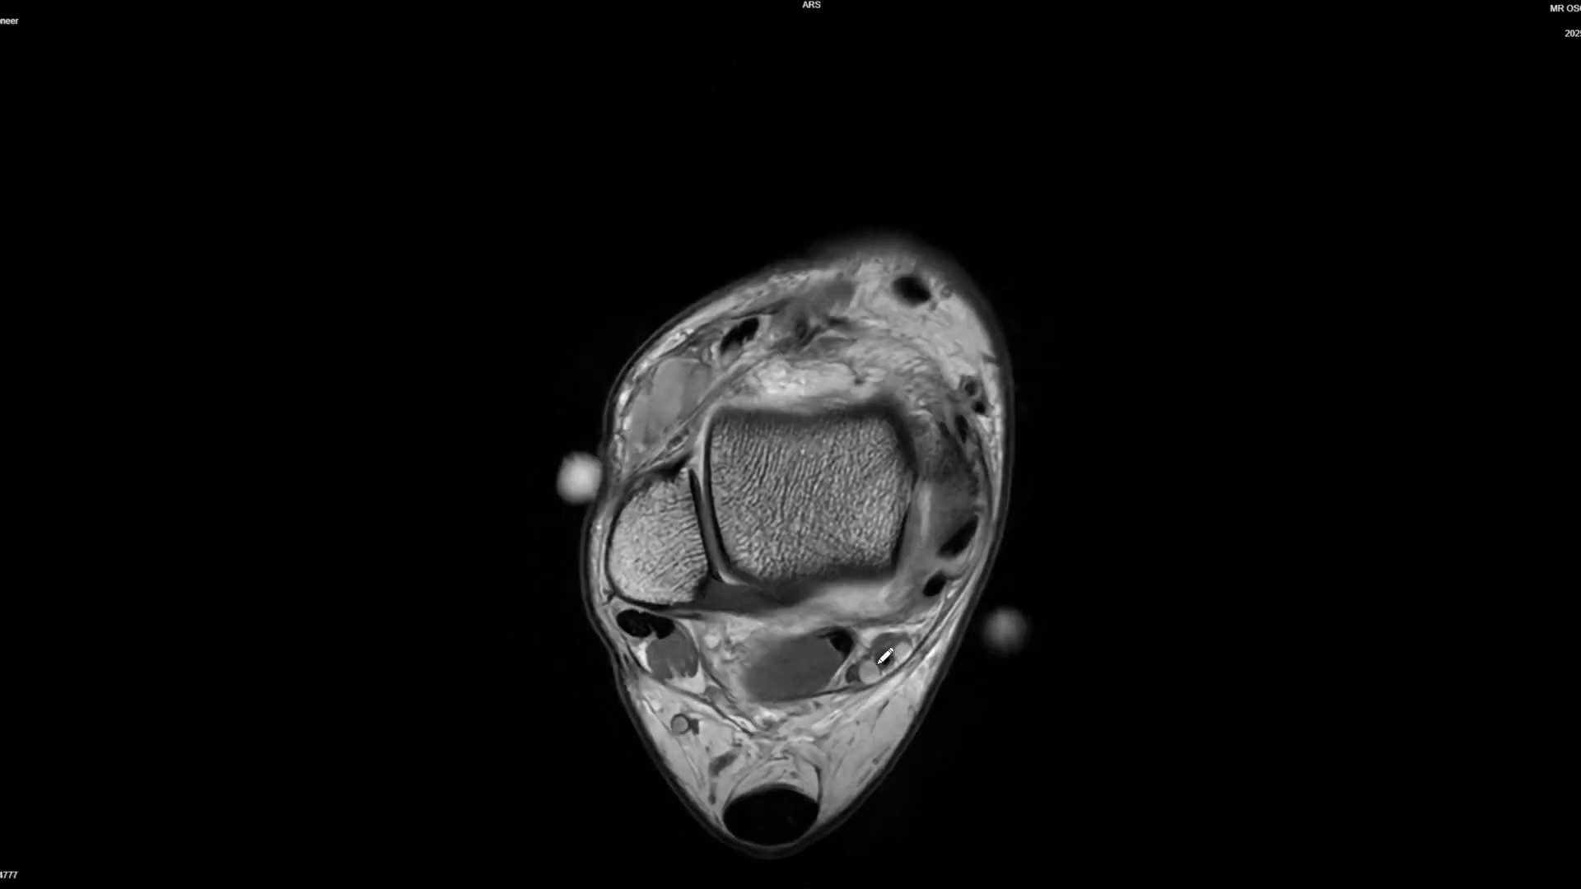
pyautogui.scroll(-10, 827, 640)
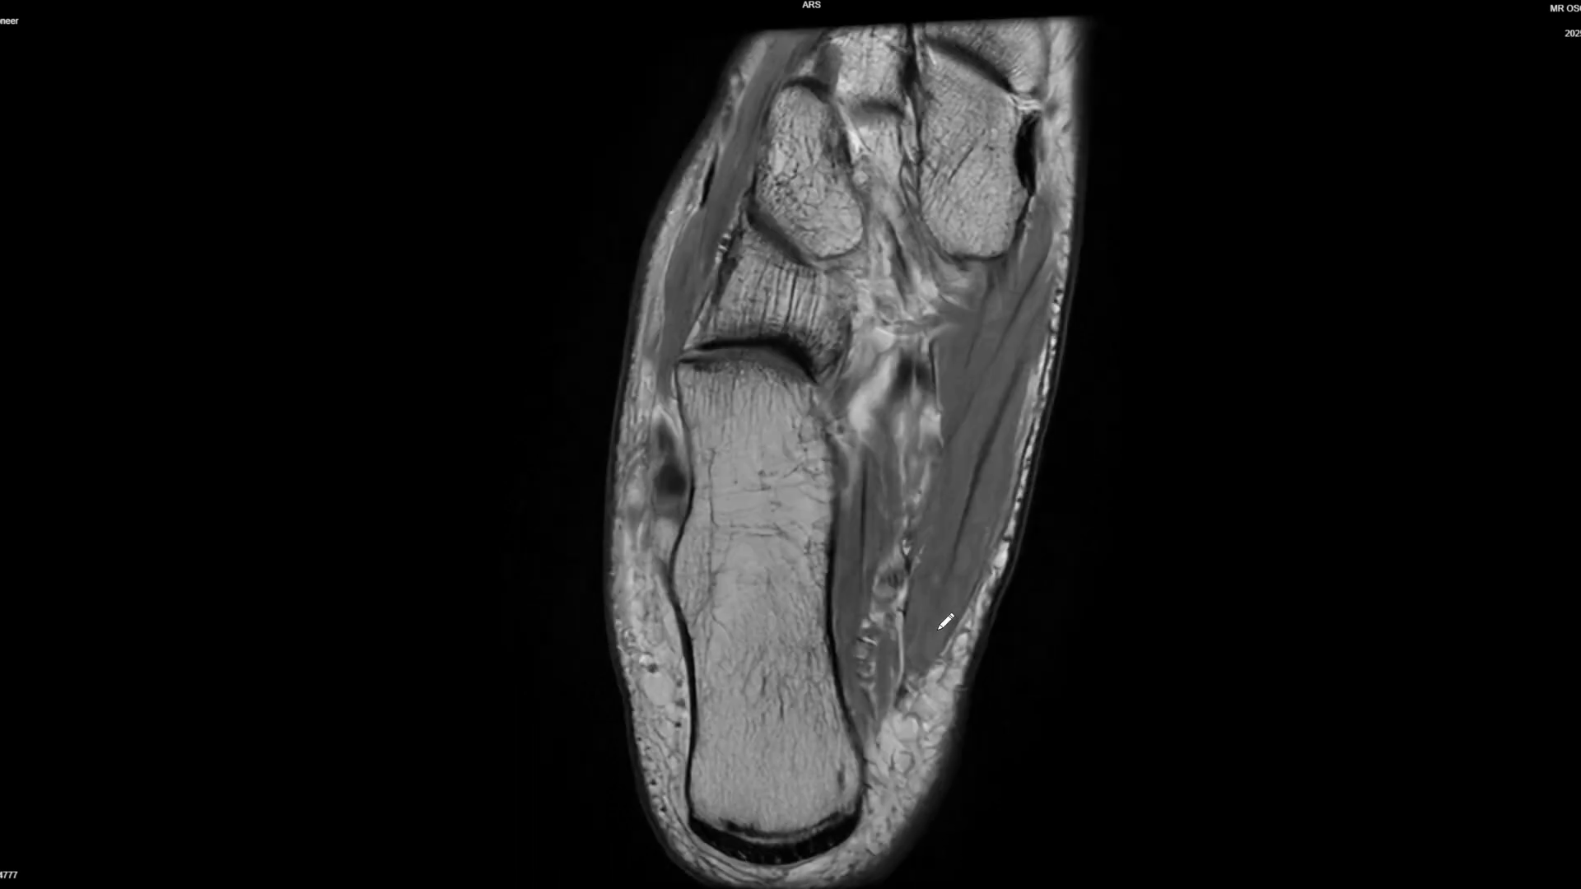
pyautogui.scroll(10, 943, 626)
pyautogui.scroll(10, 940, 625)
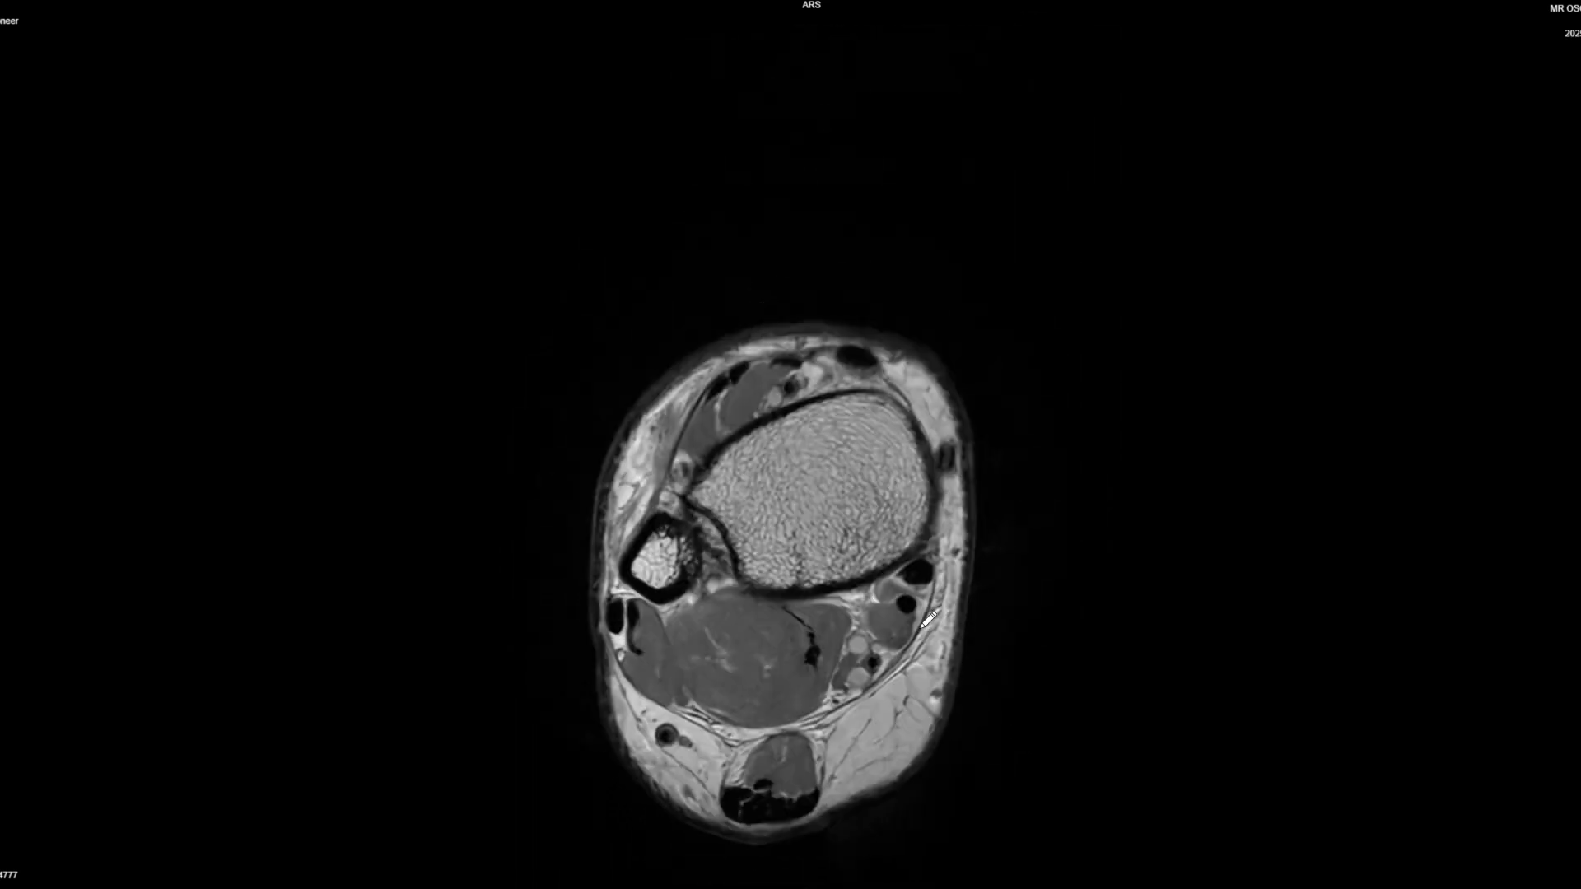
pyautogui.scroll(-15, 914, 611)
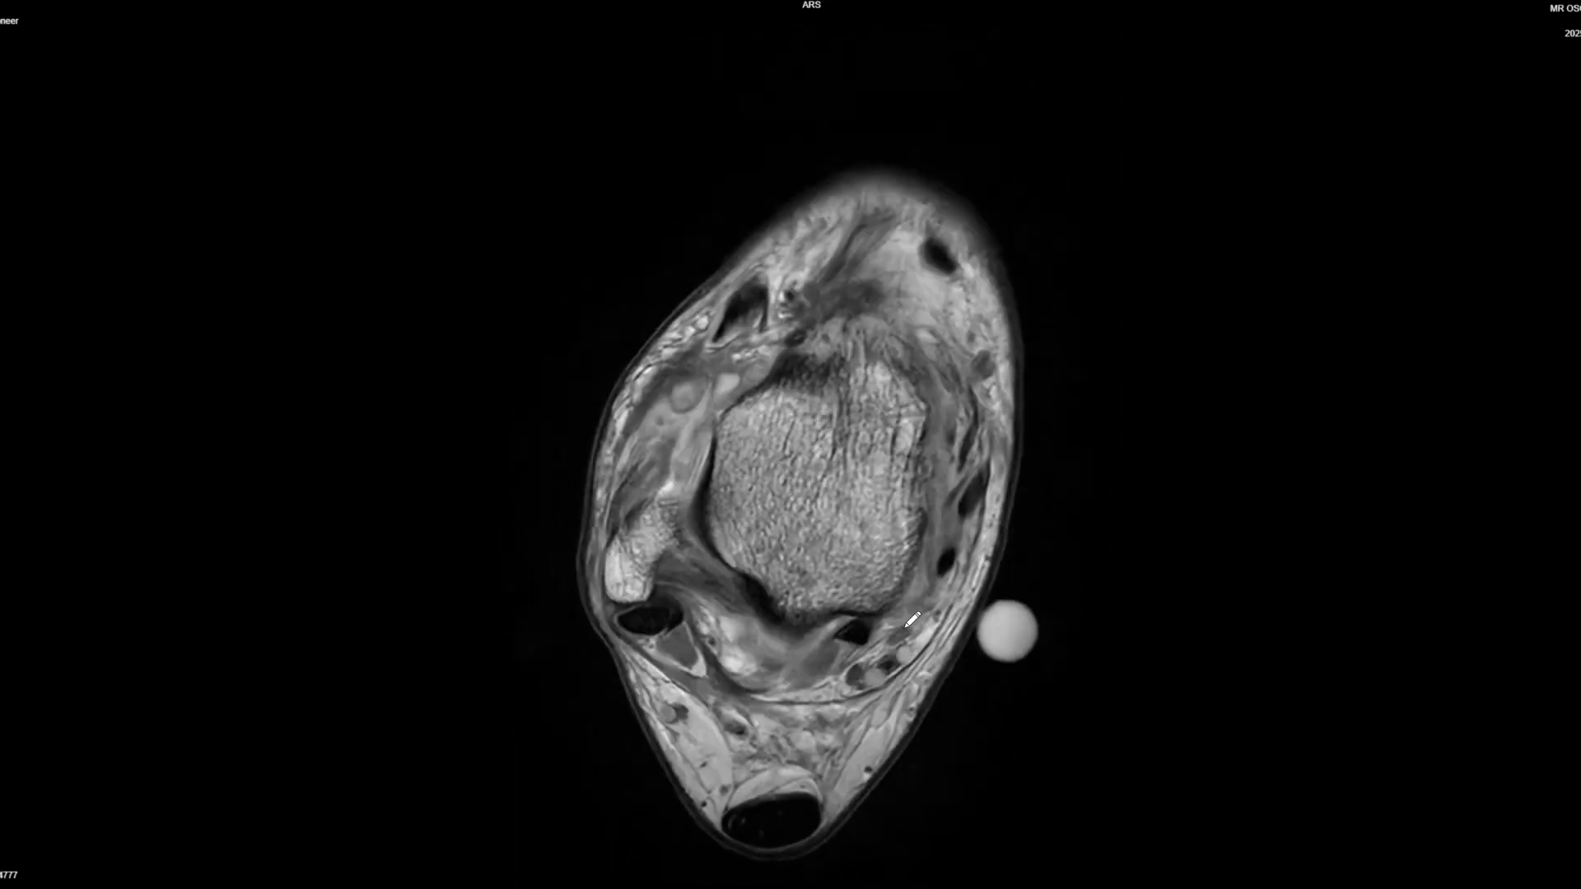
pyautogui.scroll(-6, 924, 608)
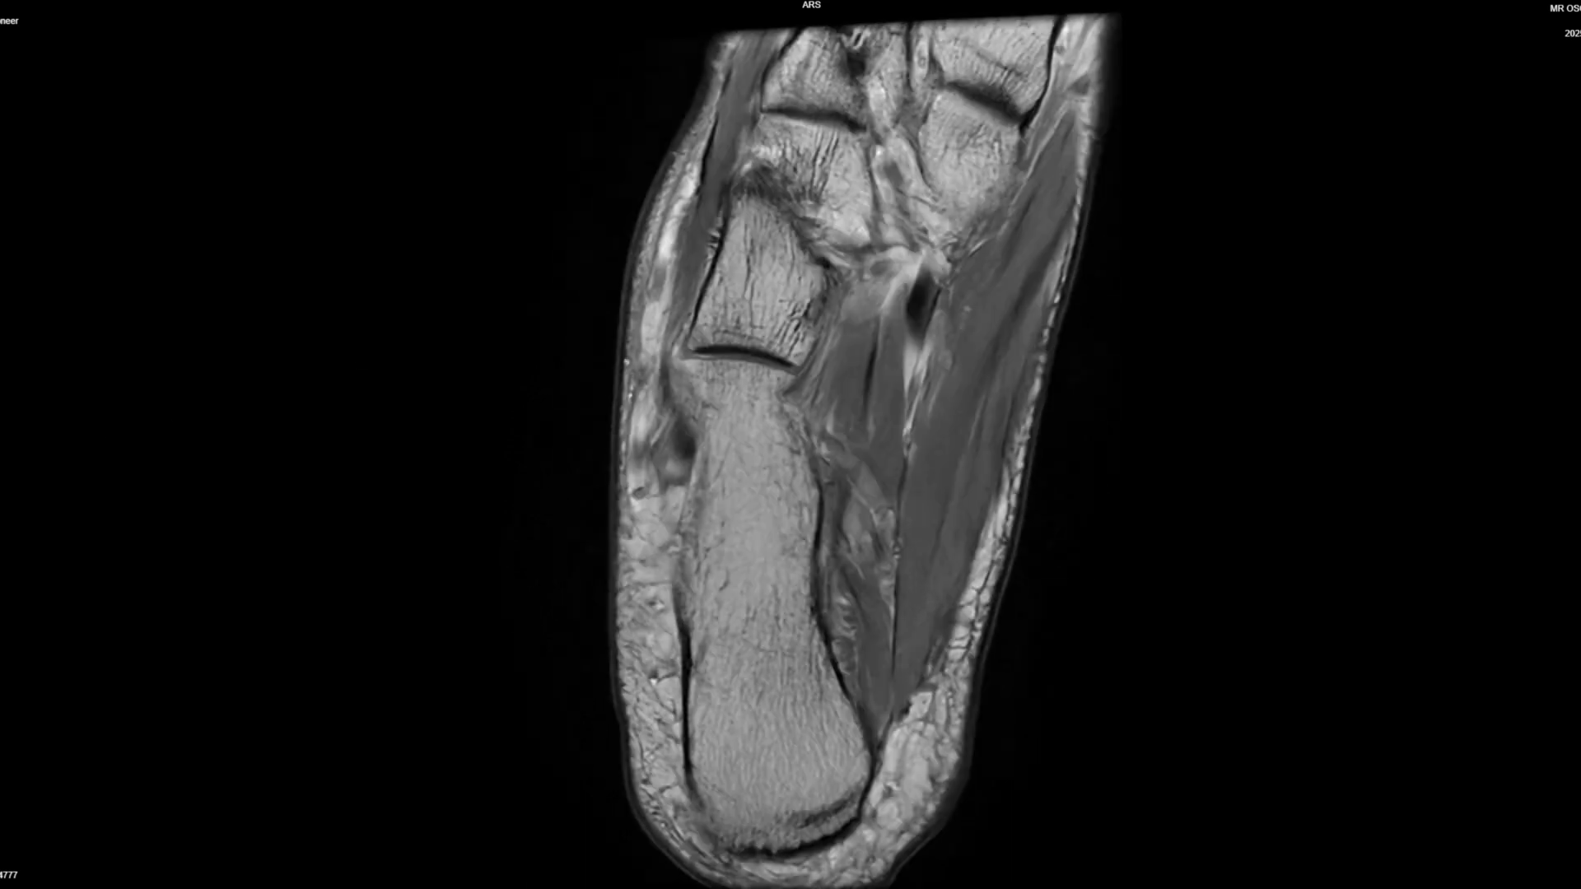
pyautogui.moveTo(451, 440); pyautogui.dragTo(1012, 631)
pyautogui.scroll(-2, 1012, 631)
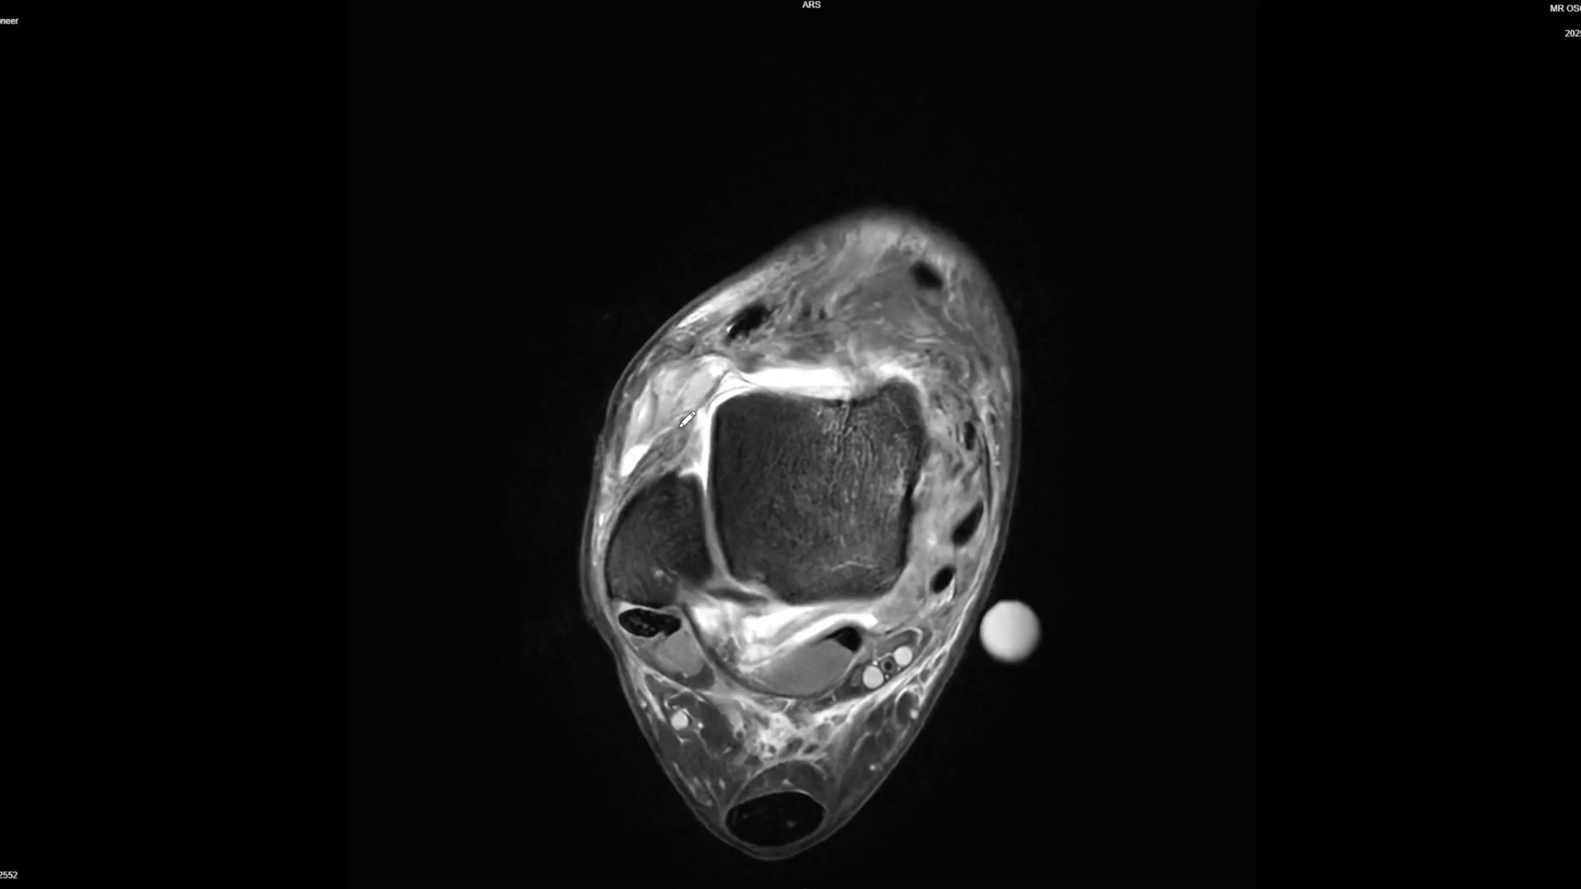
pyautogui.scroll(3, 699, 529)
pyautogui.scroll(-3, 683, 568)
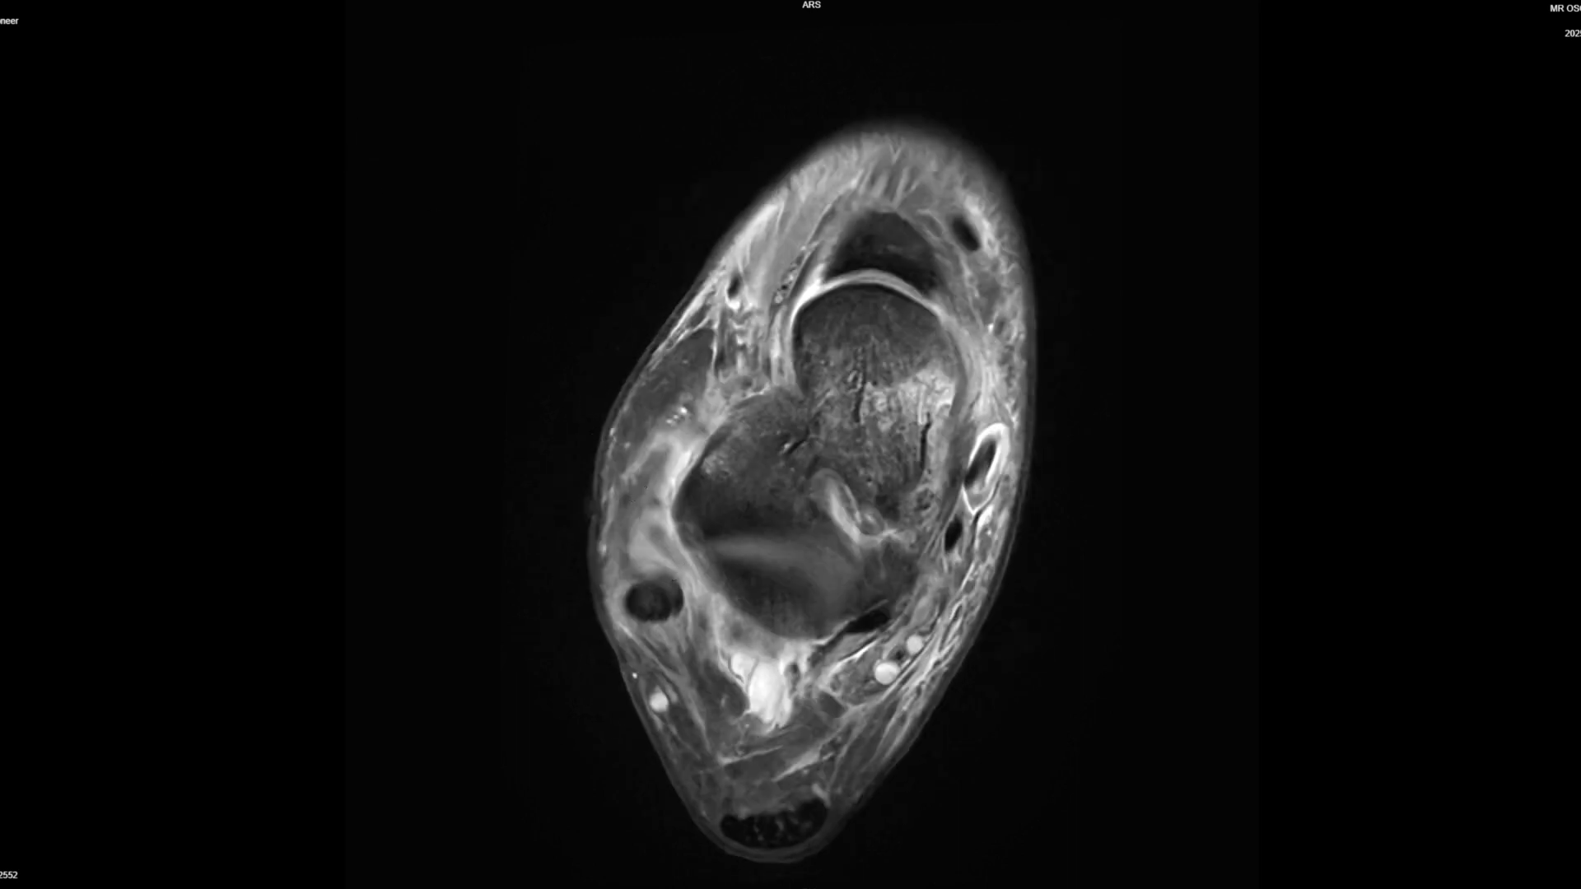
# Step: Load the coronal series and draw magenta arrows at the joint line and lateral joint edge
pyautogui.moveTo(264, 368); pyautogui.dragTo(824, 411)
pyautogui.scroll(-4, 941, 385)
pyautogui.moveTo(898, 348); pyautogui.dragTo(928, 362)
pyautogui.scroll(-1, 1017, 349)
pyautogui.moveTo(1044, 321)
pyautogui.mouseDown()
pyautogui.moveTo(993, 331)
pyautogui.moveTo(997, 316)
pyautogui.moveTo(1009, 346)
pyautogui.mouseUp()
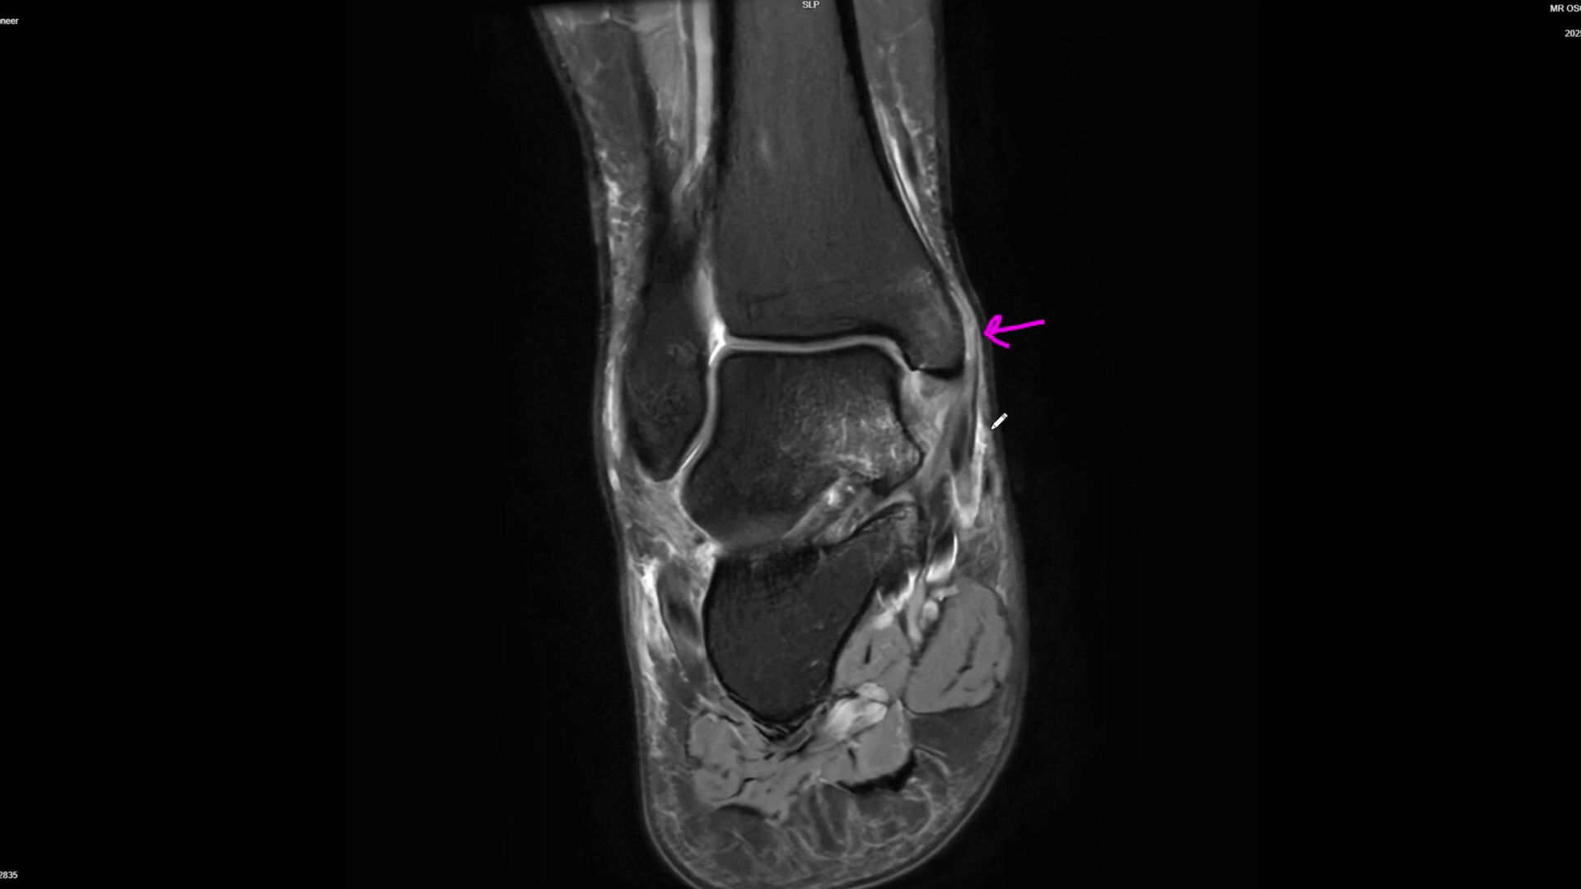
# Step: Trace freehand lines down the lateral ankle edge on two coronal slices
pyautogui.moveTo(975, 470)
pyautogui.mouseDown()
pyautogui.moveTo(975, 326)
pyautogui.moveTo(984, 399)
pyautogui.mouseUp()
pyautogui.scroll(-3, 992, 387)
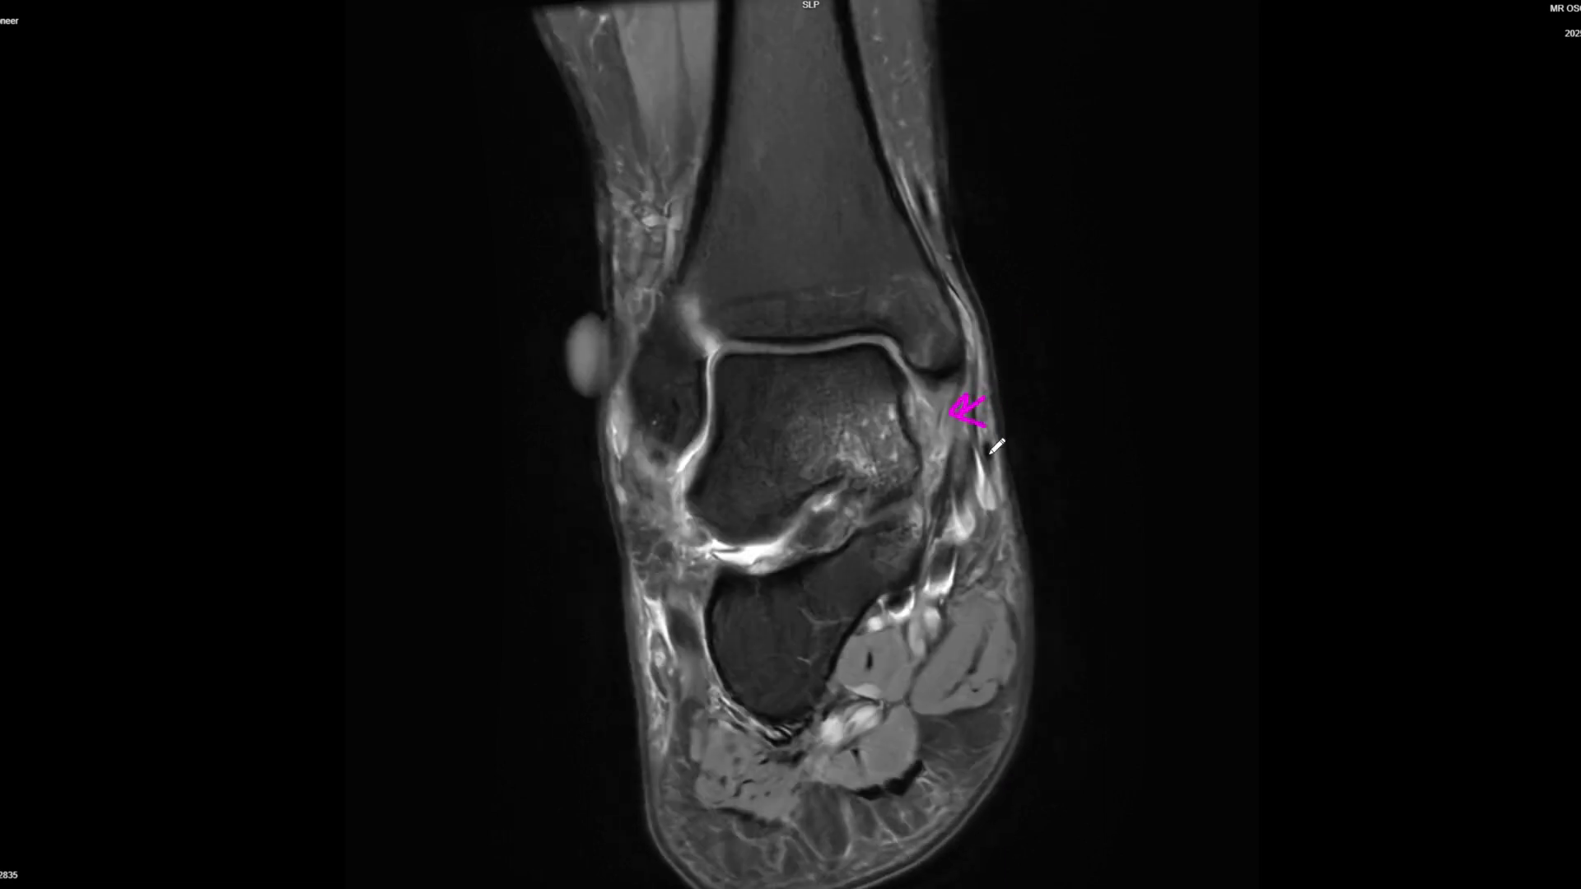
pyautogui.scroll(-1, 978, 461)
pyautogui.scroll(1, 978, 465)
pyautogui.scroll(-1, 978, 469)
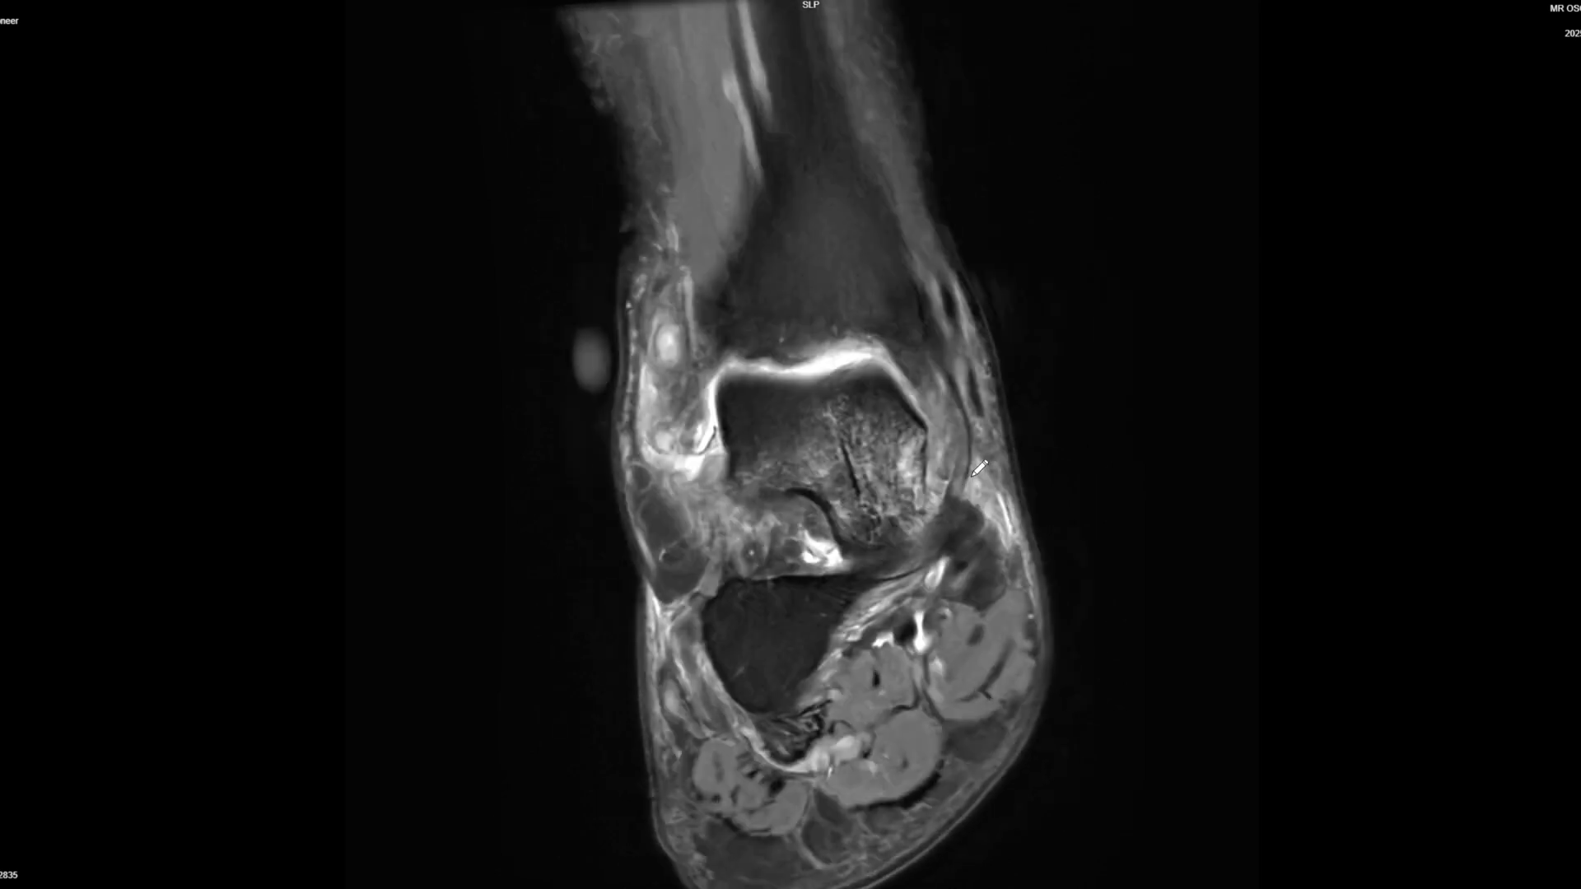
pyautogui.scroll(-4, 971, 429)
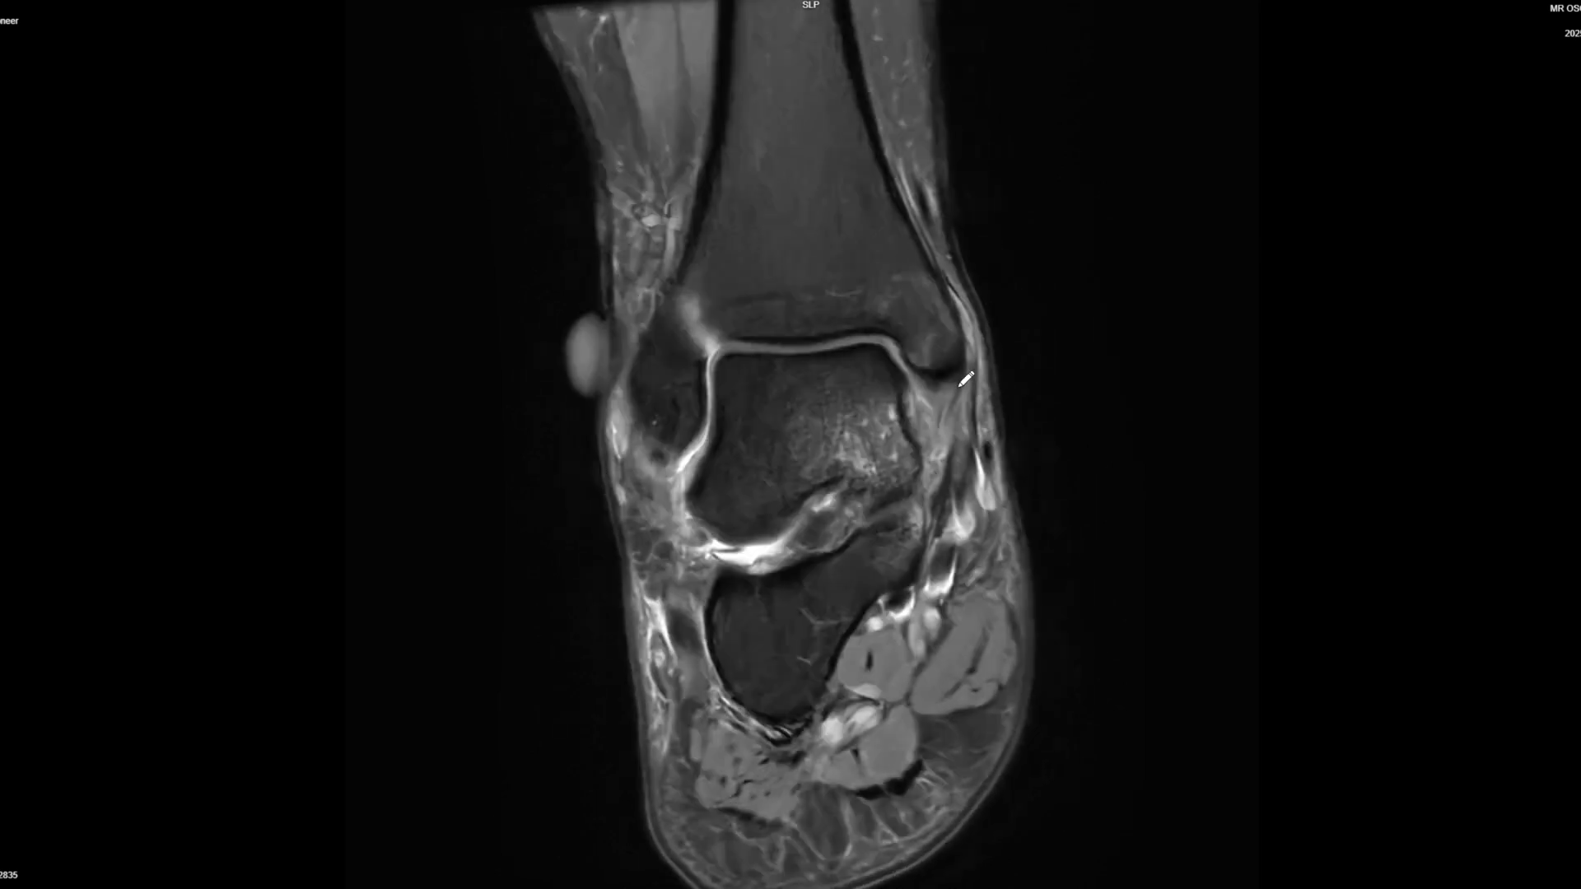
pyautogui.moveTo(935, 277); pyautogui.dragTo(923, 504)
# Step: Draw magenta curves along the talus, then advance to the slice with the skin marker beside the joint
pyautogui.scroll(-1, 1016, 433)
pyautogui.scroll(1, 1005, 447)
pyautogui.scroll(-2, 979, 472)
pyautogui.scroll(1, 961, 461)
pyautogui.moveTo(922, 416); pyautogui.dragTo(873, 527)
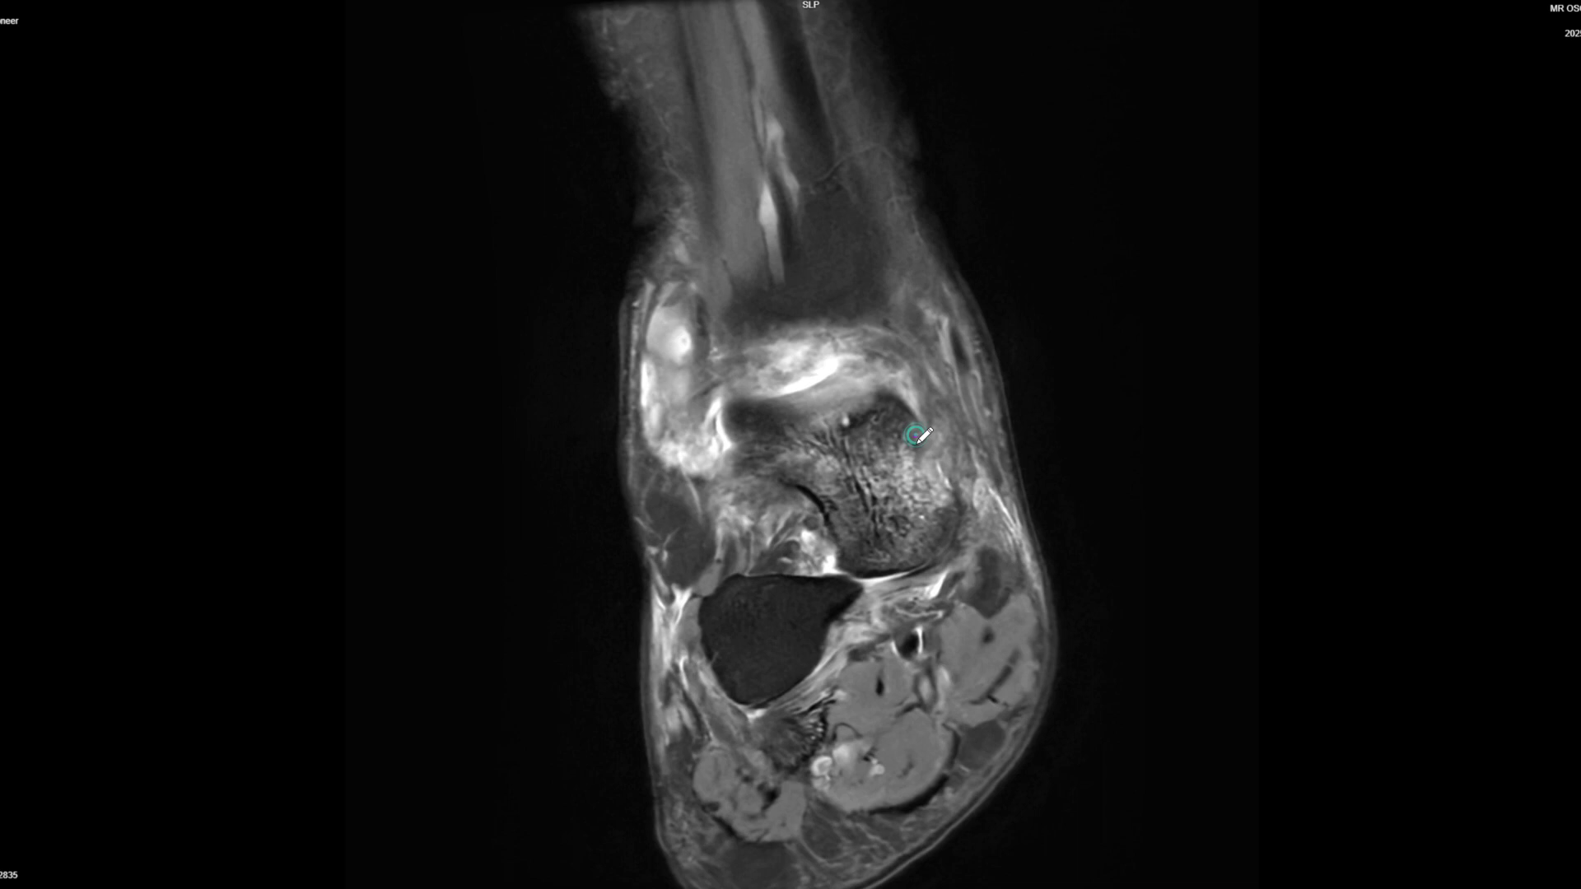
pyautogui.moveTo(921, 437)
pyautogui.mouseDown()
pyautogui.moveTo(947, 482)
pyautogui.moveTo(906, 435)
pyautogui.mouseUp()
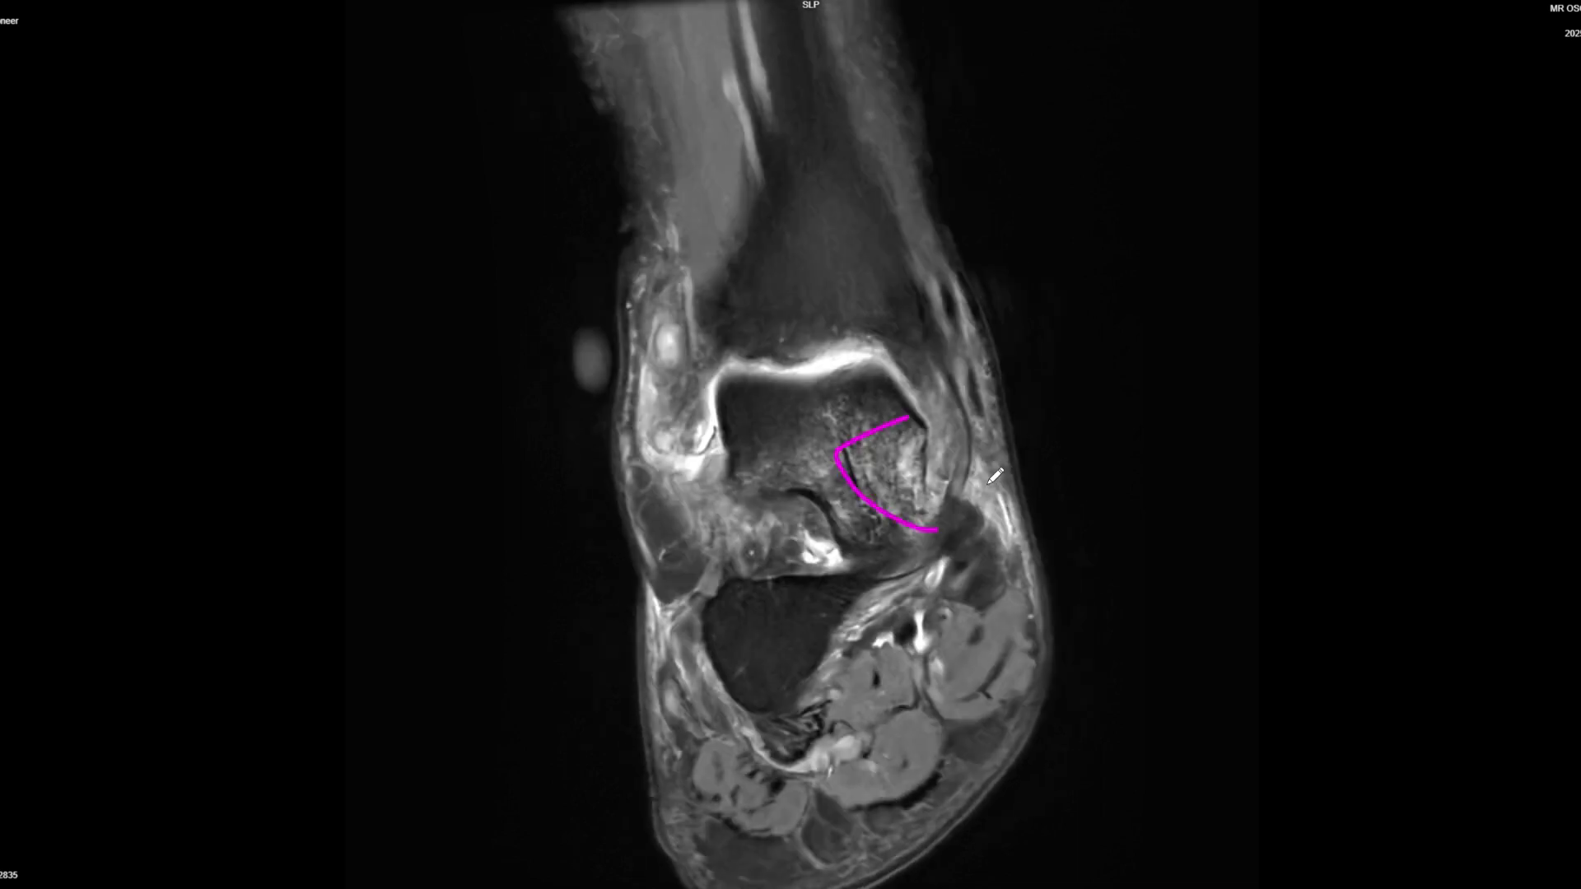
pyautogui.scroll(-1, 992, 468)
pyautogui.scroll(-5, 979, 481)
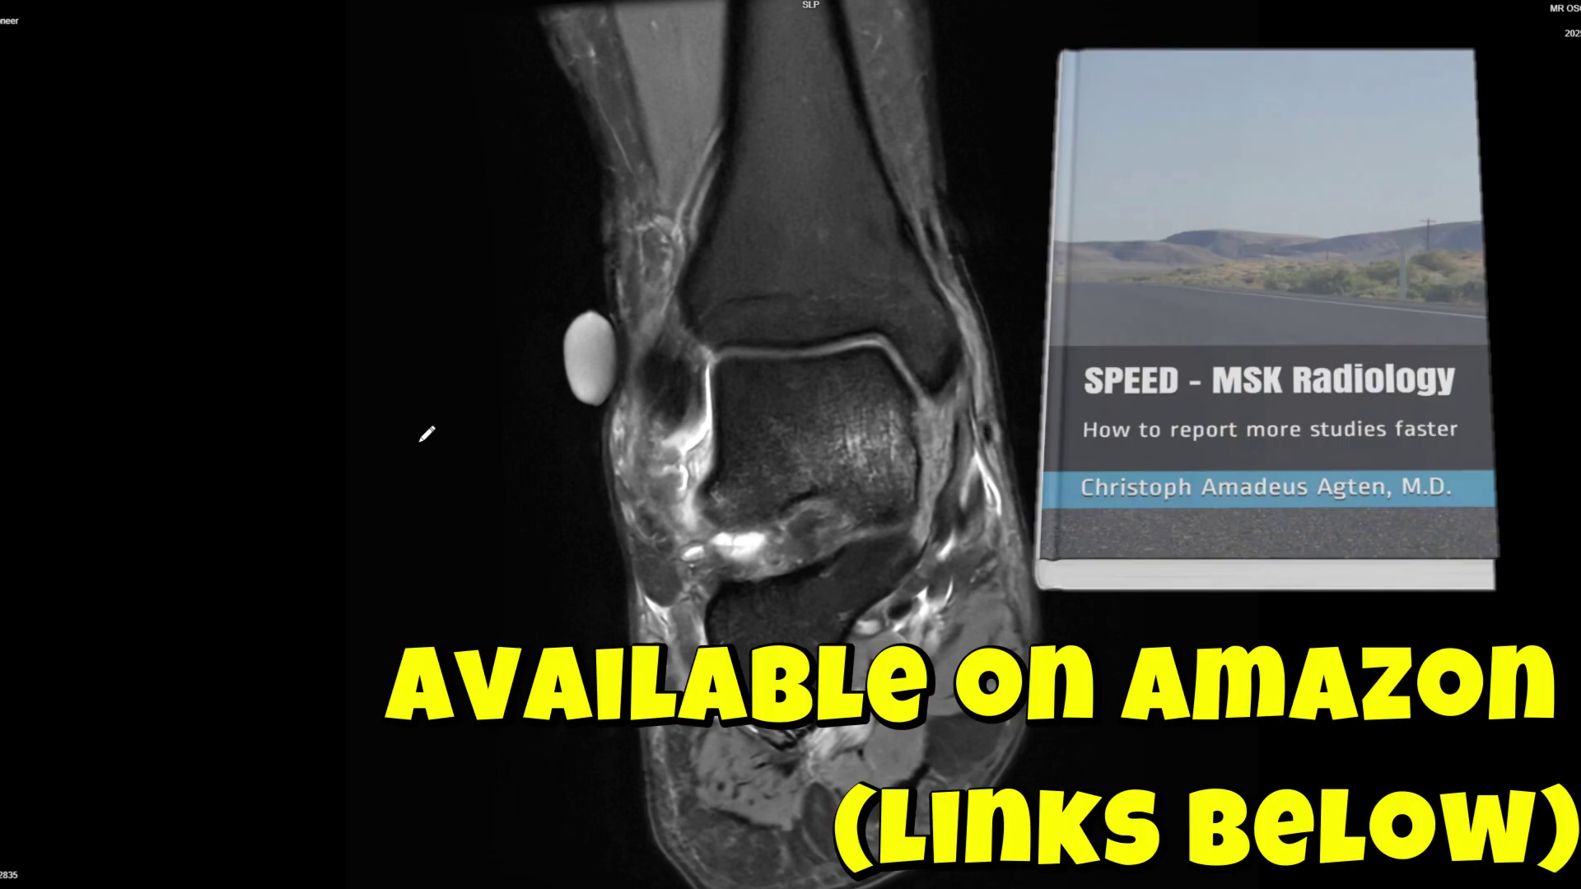
pyautogui.scroll(-6, 444, 428)
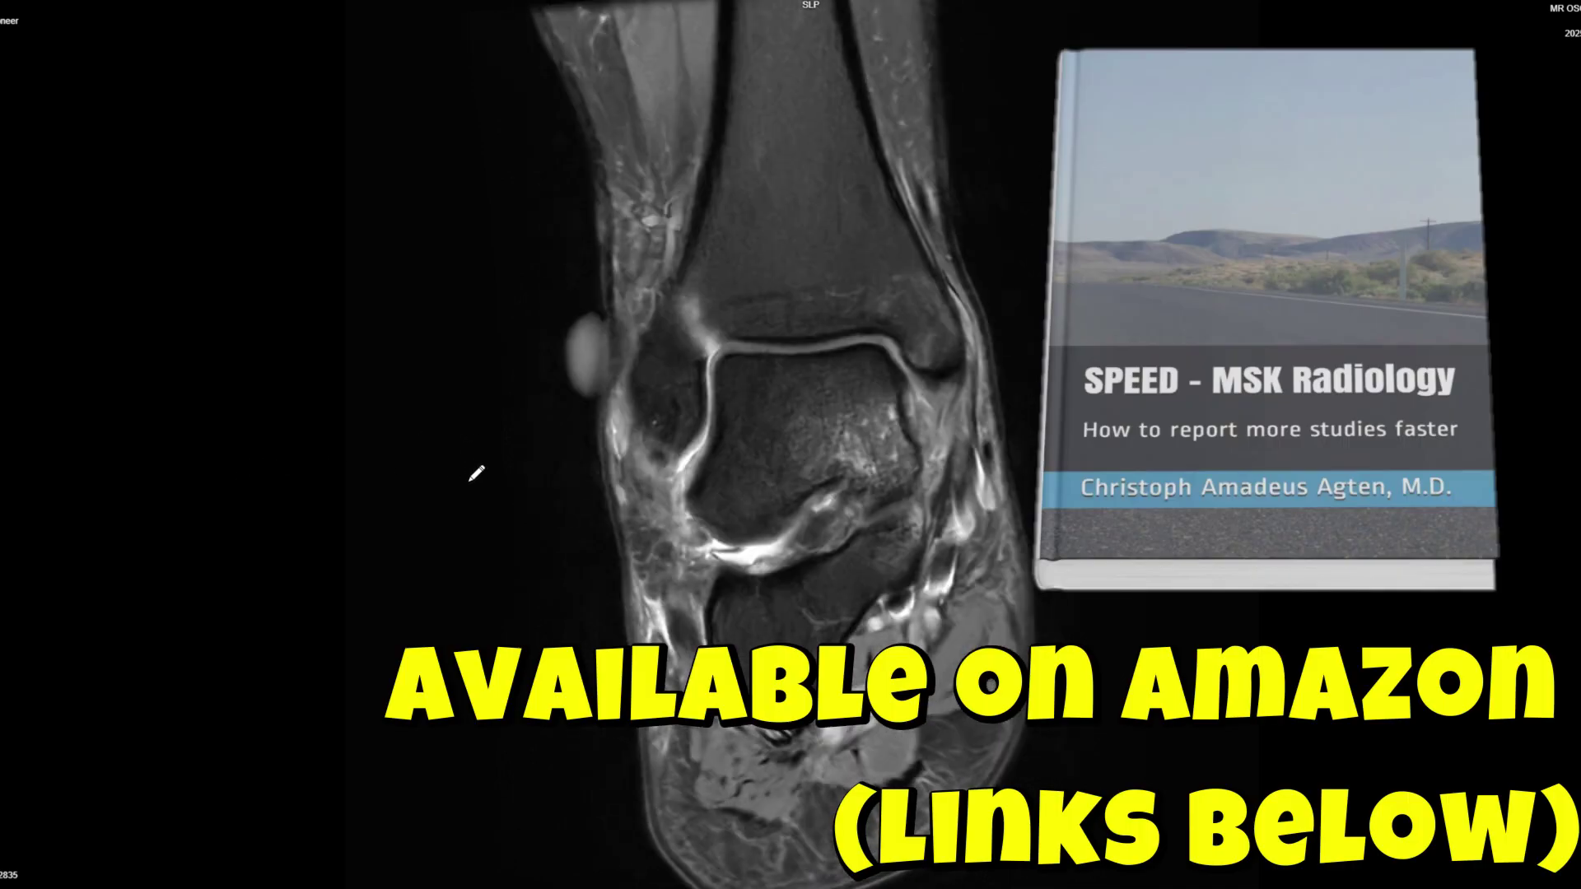